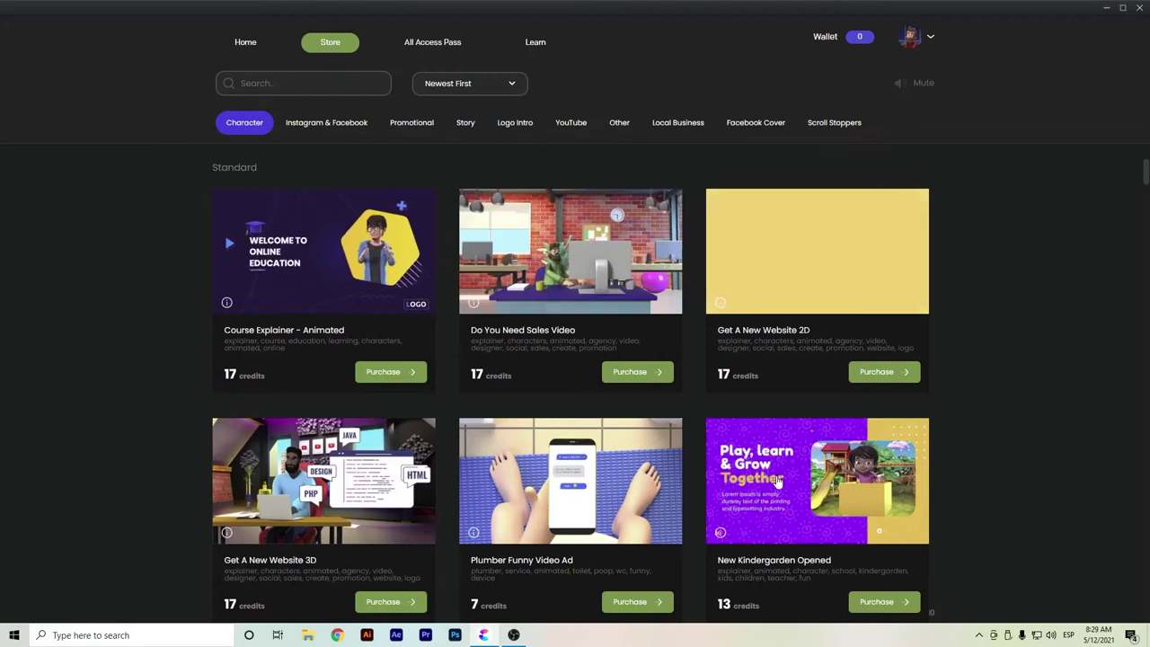
Browse the store's template categories from Character through Instagram & Facebook and Promotional to Story
scroll(354, 308, "down", 6)
scroll(354, 314, "down", 9)
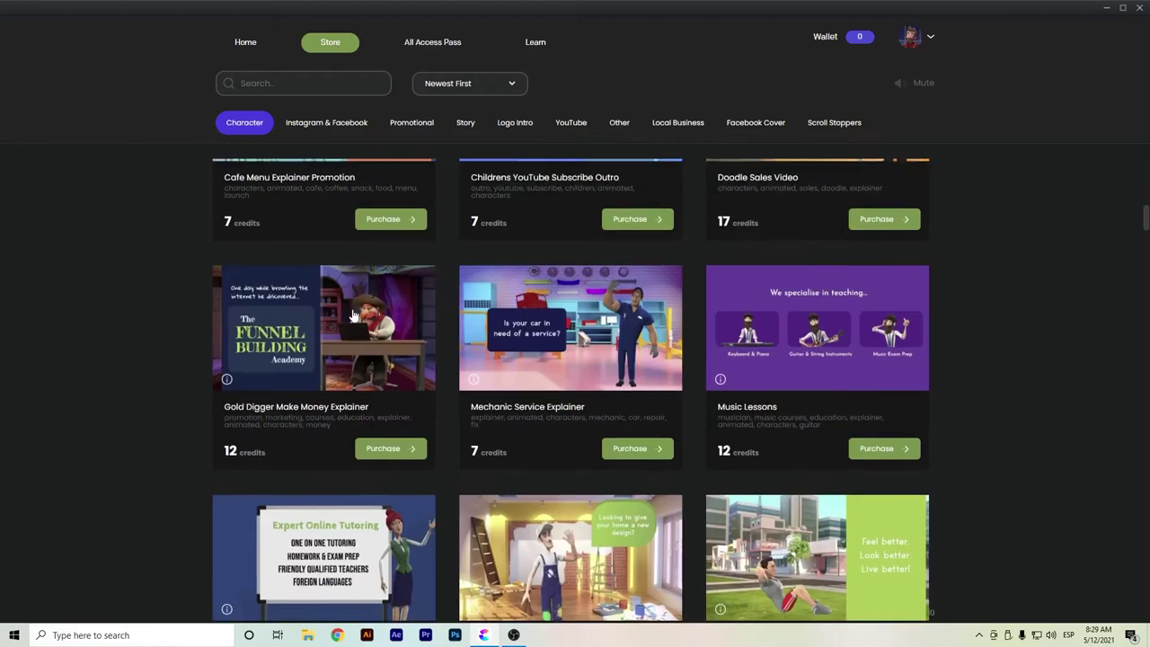
scroll(439, 314, "up", 15)
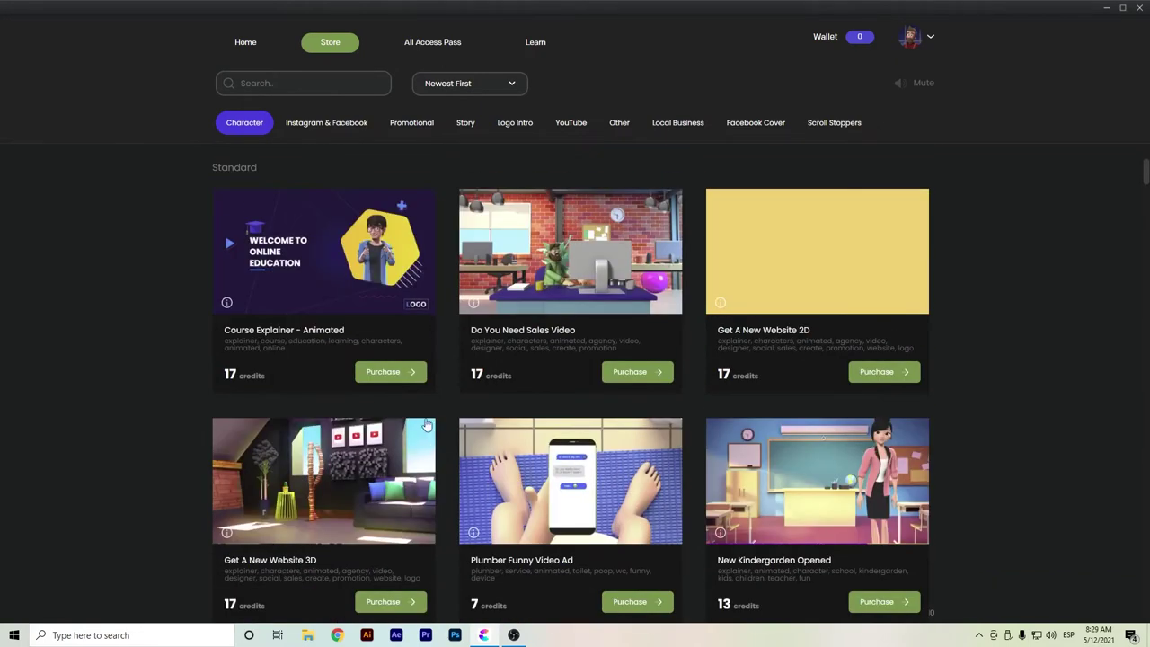
left_click(333, 127)
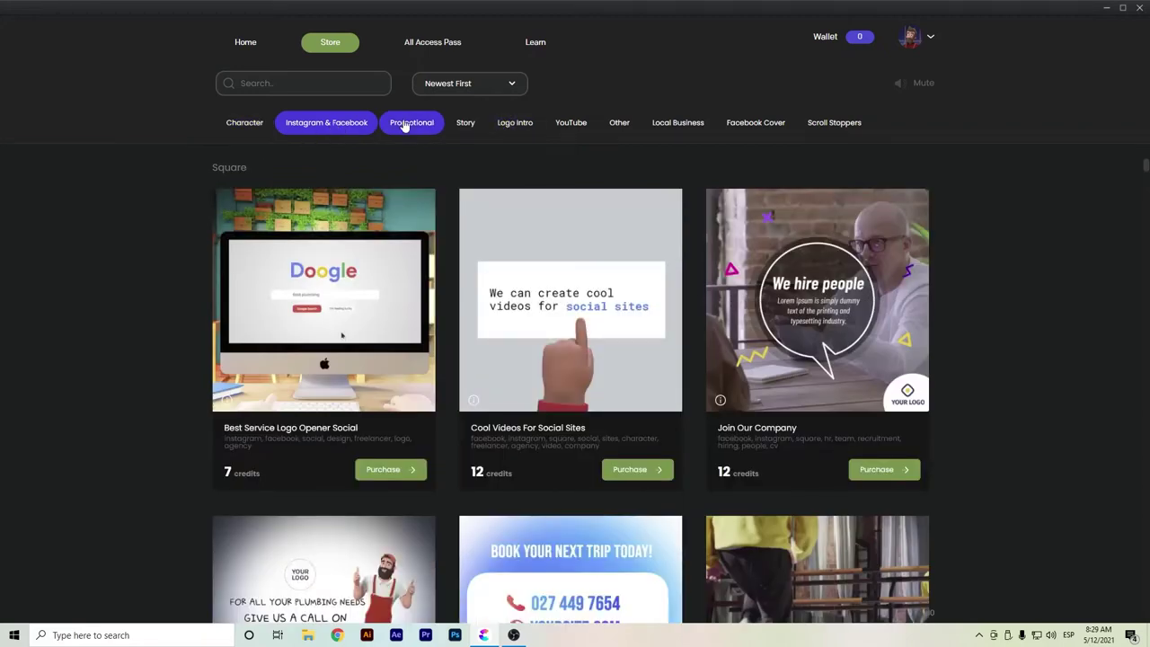
left_click(405, 126)
left_click(469, 125)
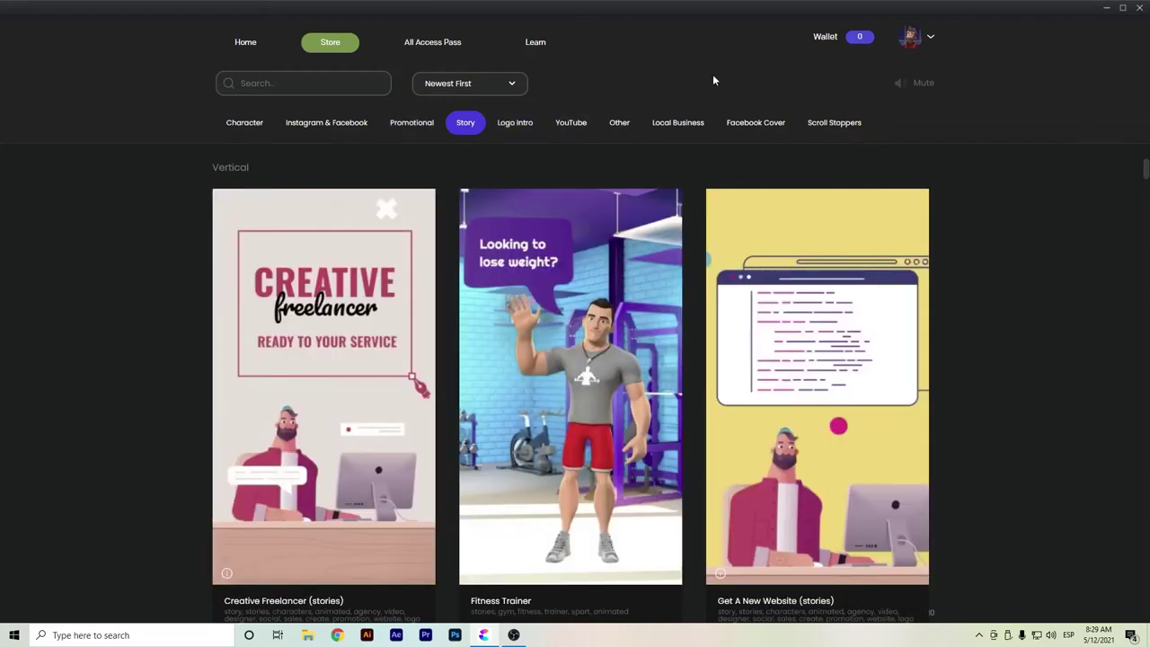
Review the All Access Pass benefits down to its pricing options
left_click(430, 47)
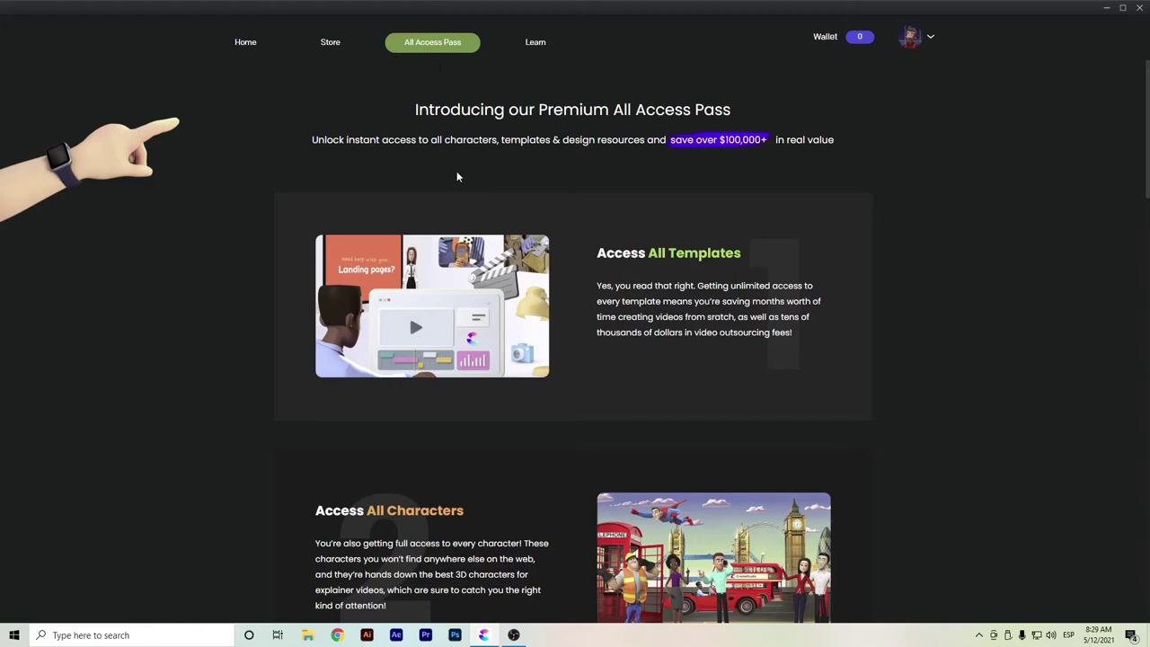
scroll(406, 306, "down", 7)
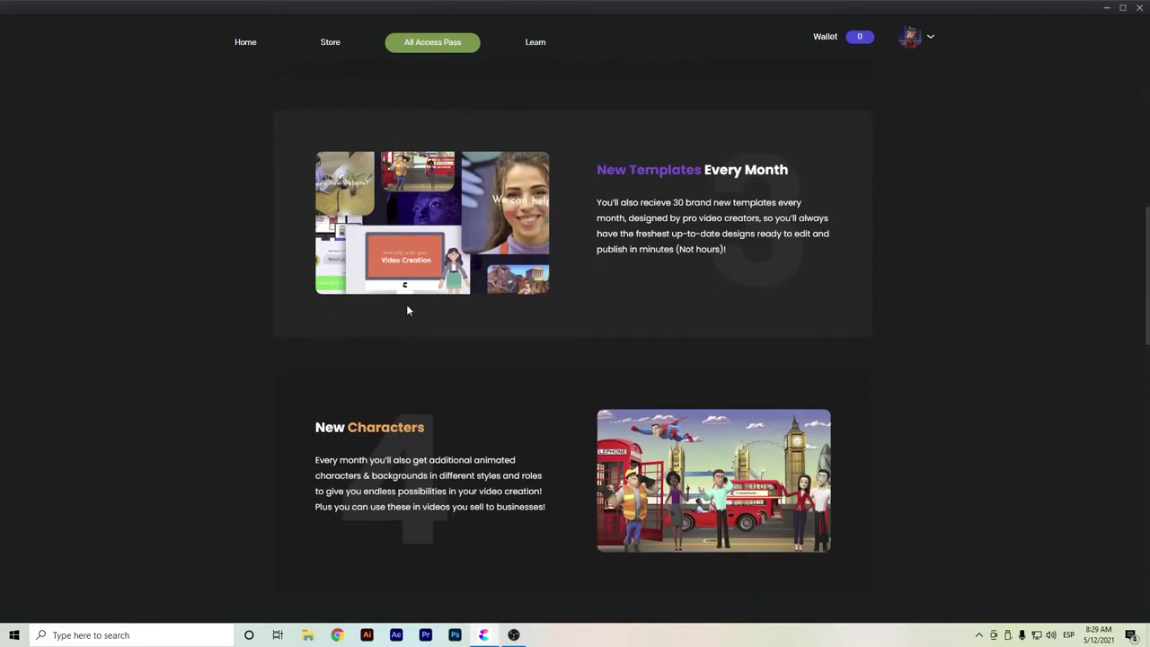
scroll(407, 310, "down", 7)
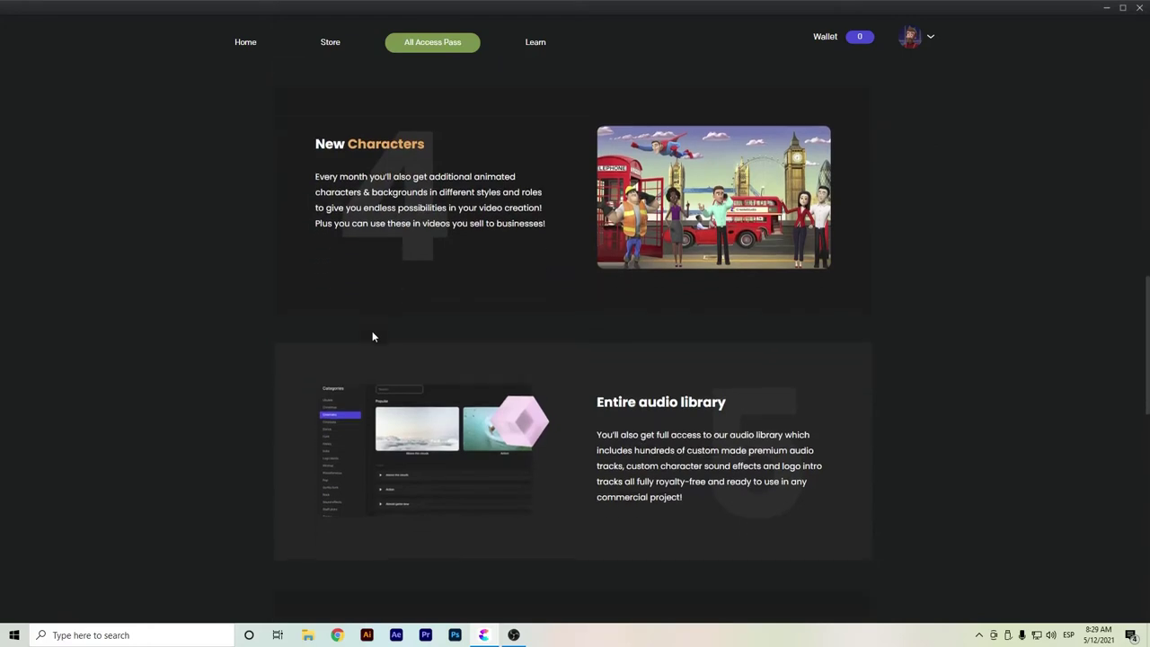
scroll(373, 336, "down", 3)
scroll(373, 336, "down", 4)
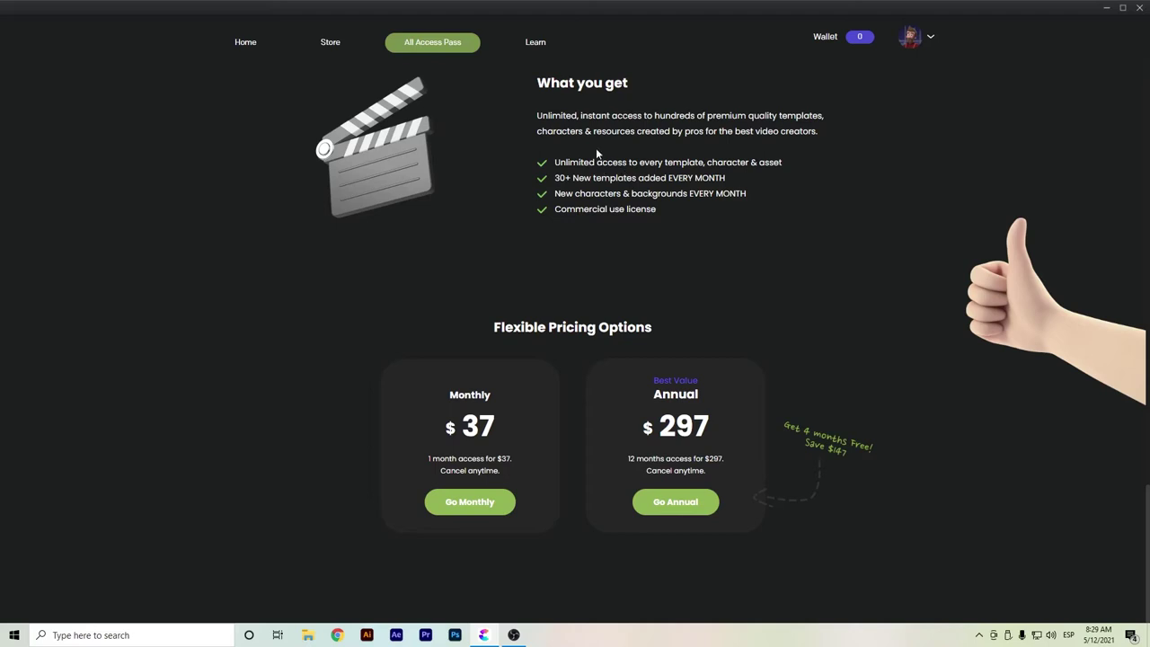
Create a new project named "Video CreateStudio" with the 1080p HD preset
left_click(243, 48)
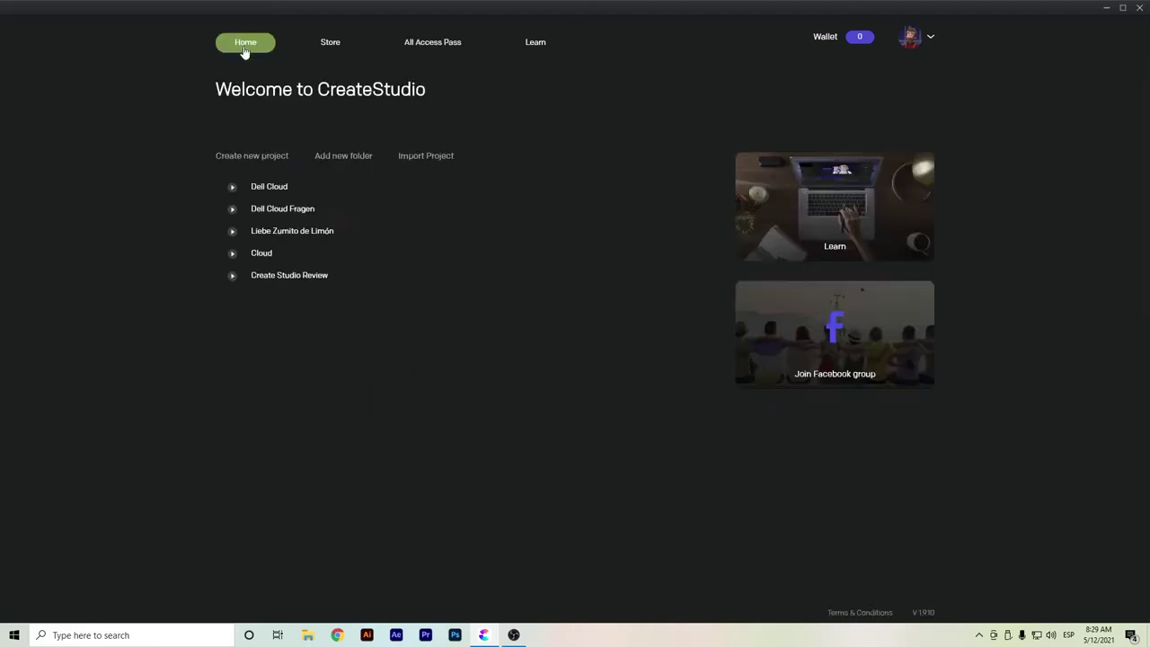
left_click(229, 160)
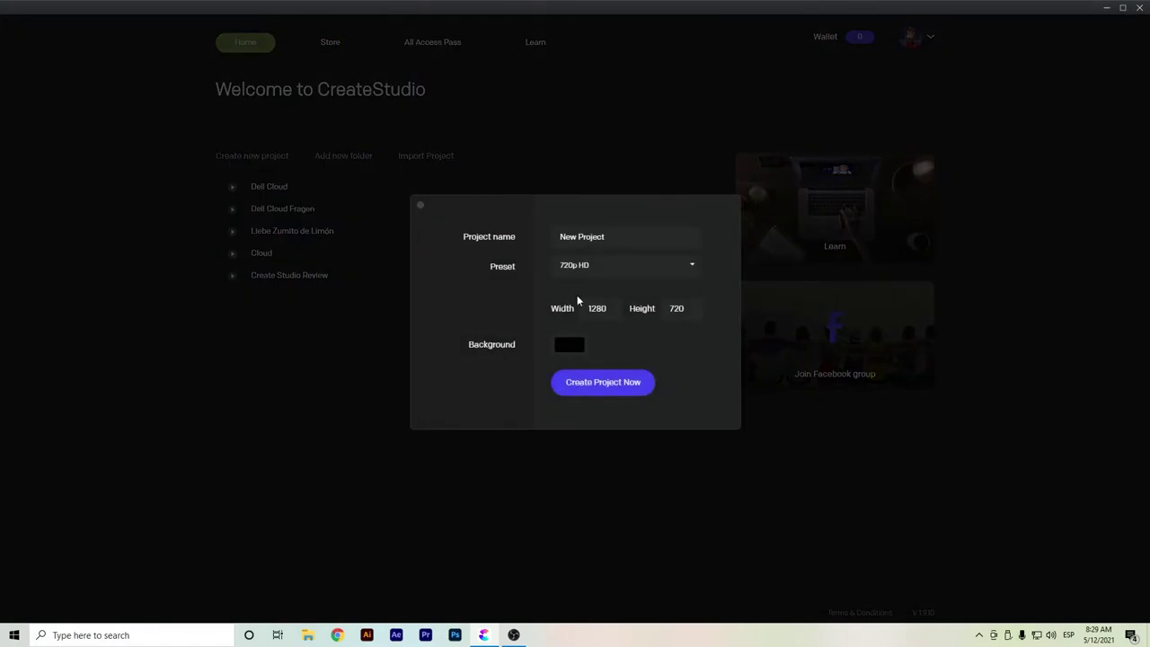
left_click_drag(618, 240, 527, 240)
type("Video CreateStudio")
left_click(607, 268)
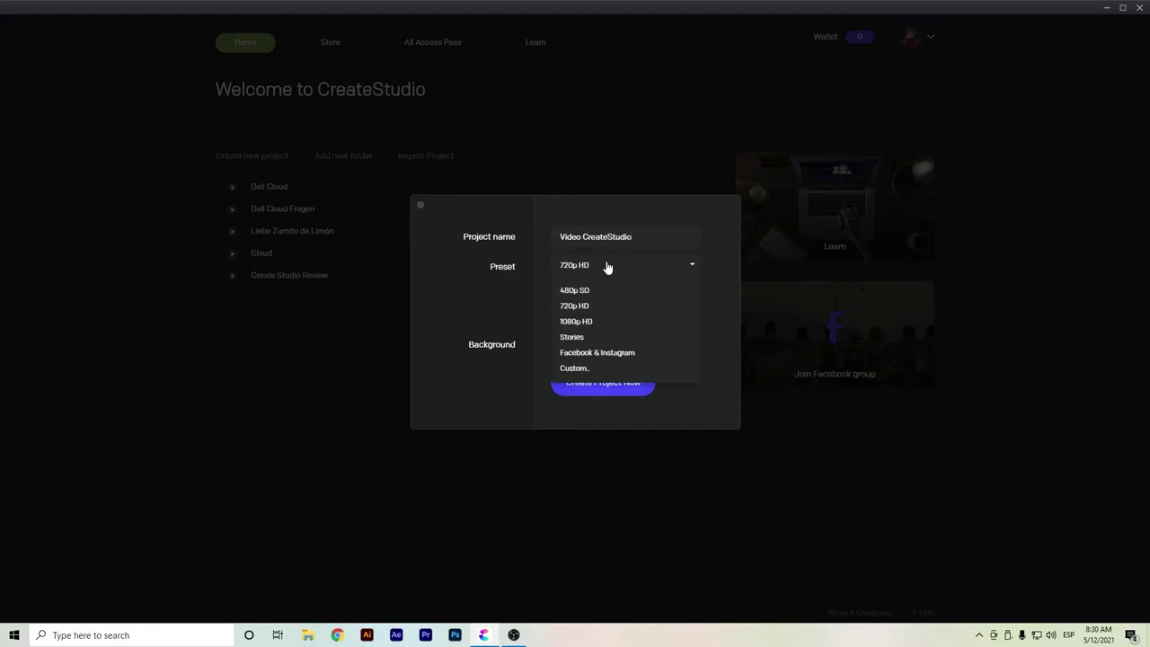
left_click(589, 329)
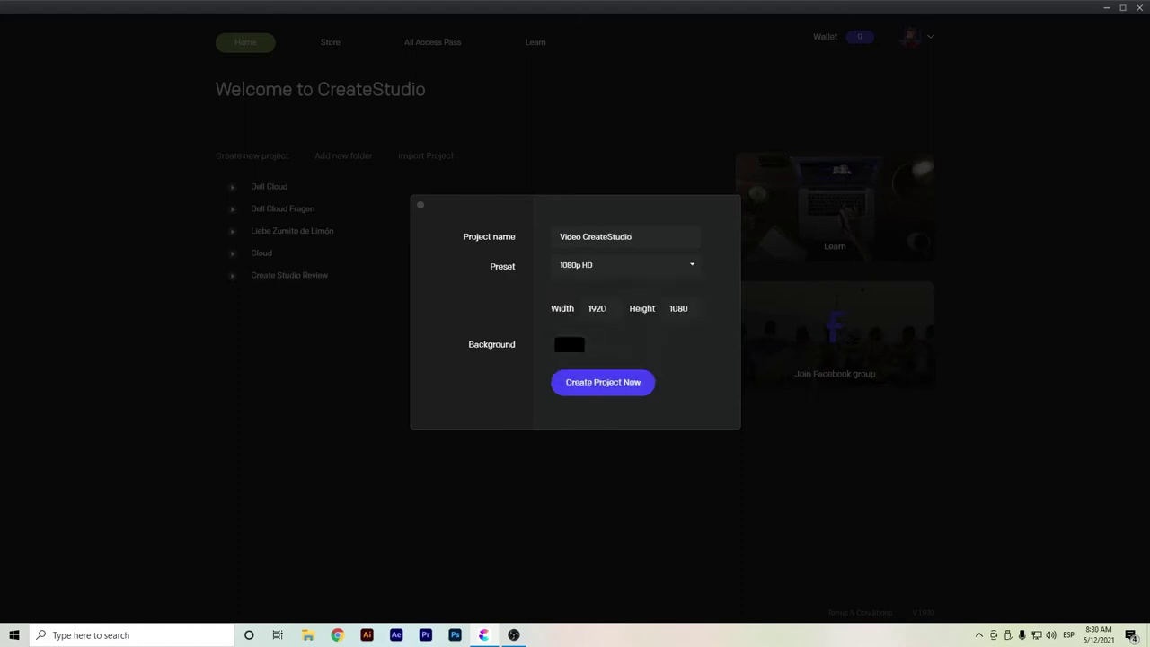
left_click(614, 395)
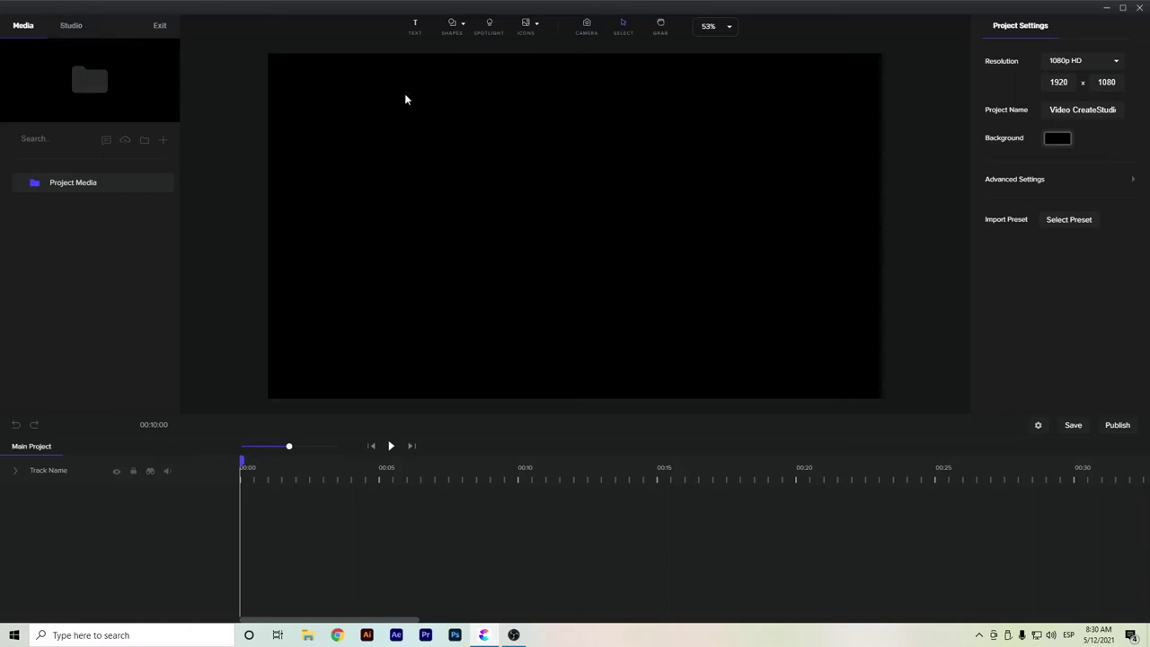
Add a text layer and try several popular fonts on it, including Bebas Neue, Lato, Open Sans, Ubuntu and Roboto
left_click(419, 32)
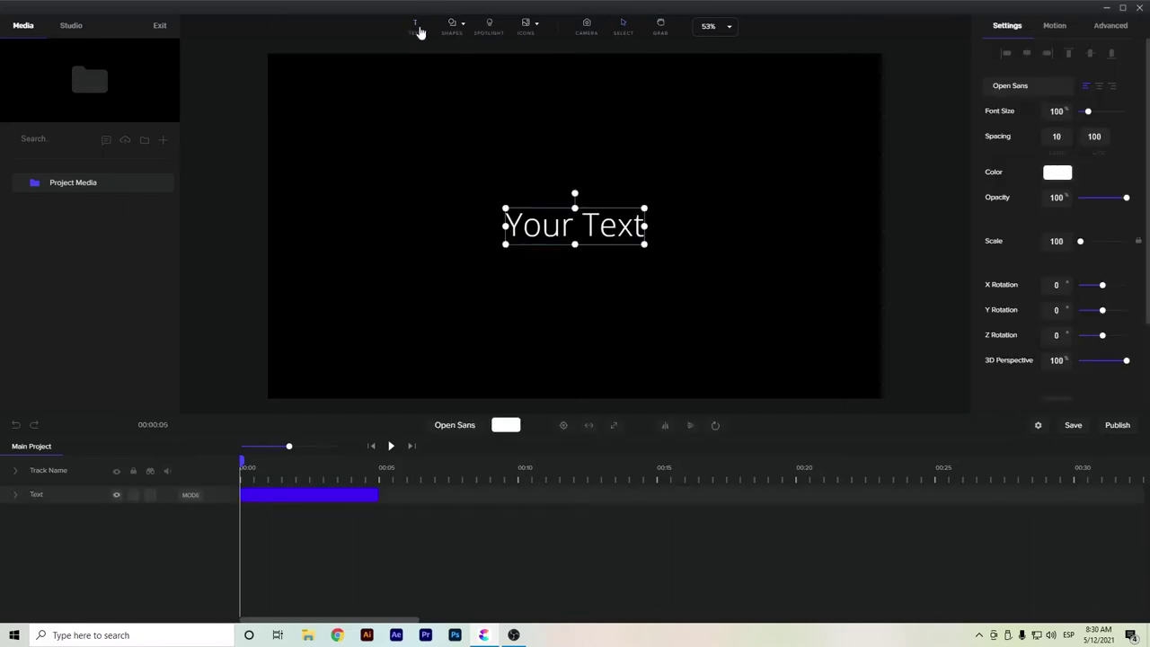
left_click(1035, 85)
left_click(998, 137)
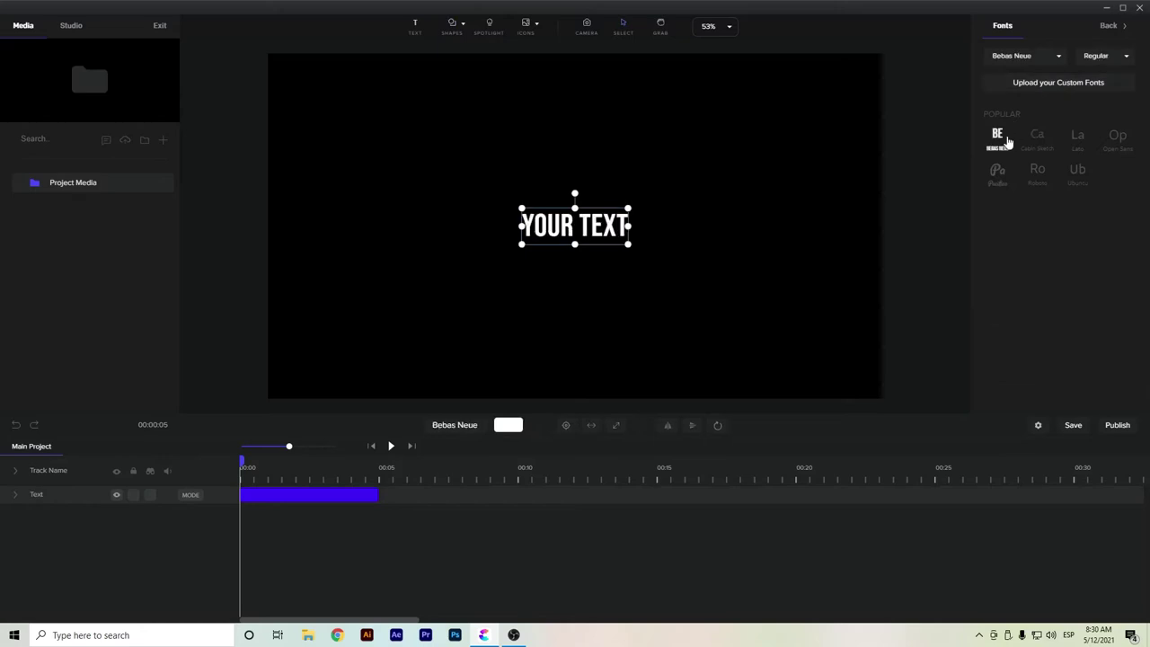
left_click(1038, 137)
left_click(1077, 136)
left_click(1117, 136)
left_click(1077, 170)
left_click(1038, 171)
Visit the custom font upload page without saving the project, and reopen the Video CreateStudio project
left_click(1040, 92)
left_click(611, 327)
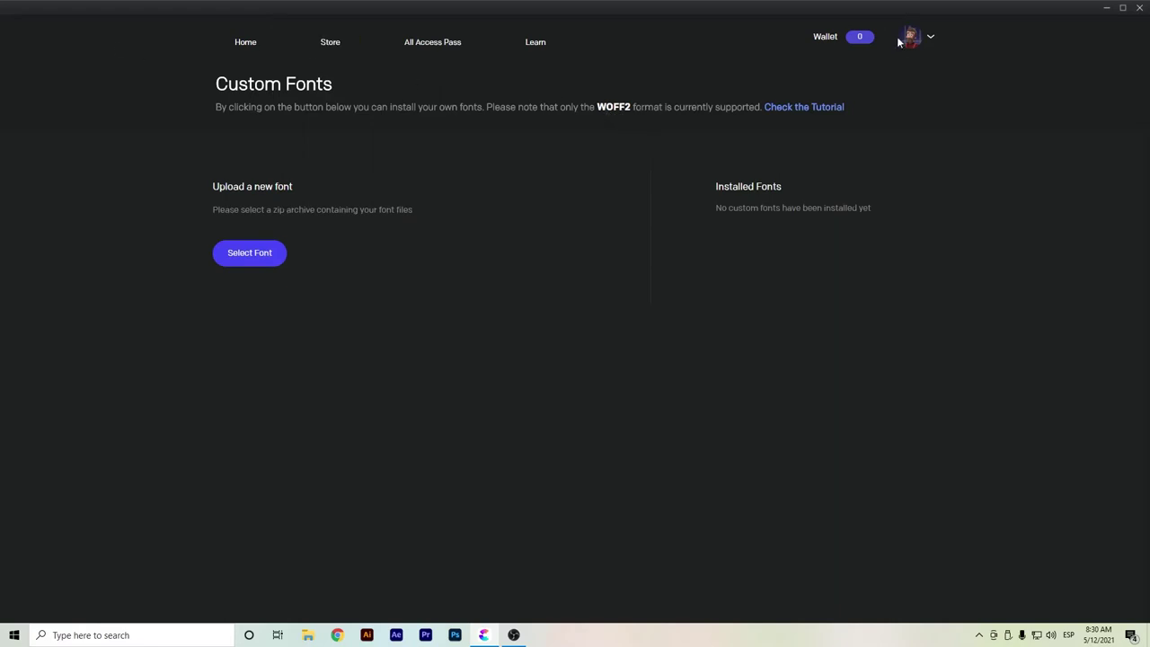
left_click(243, 47)
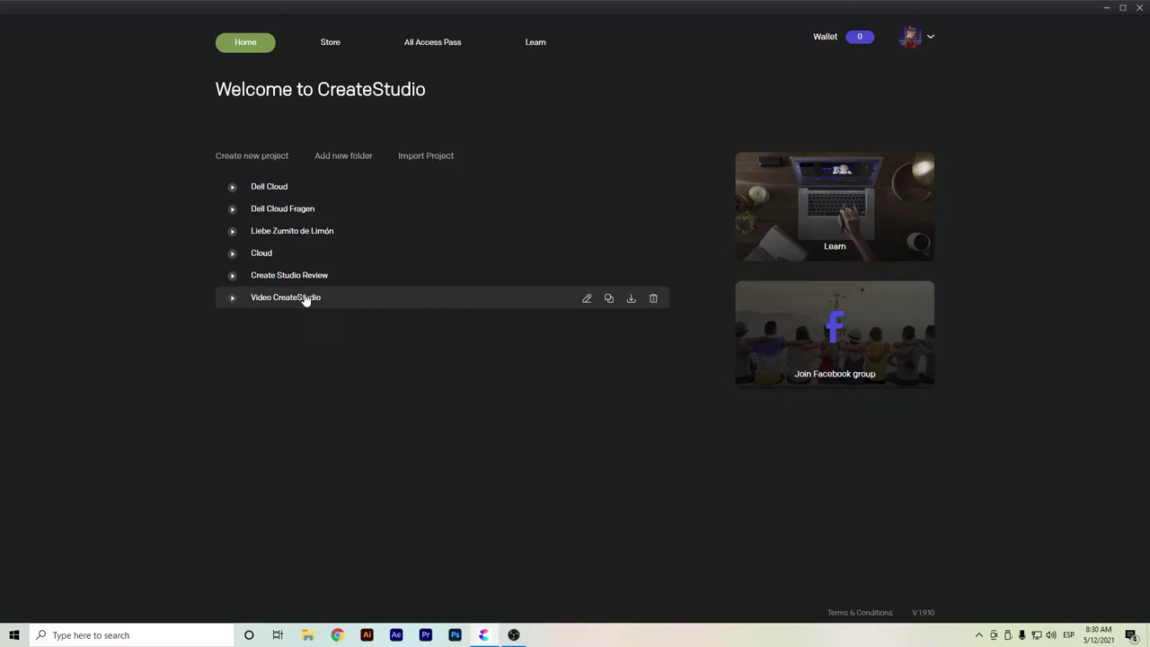
left_click(305, 299)
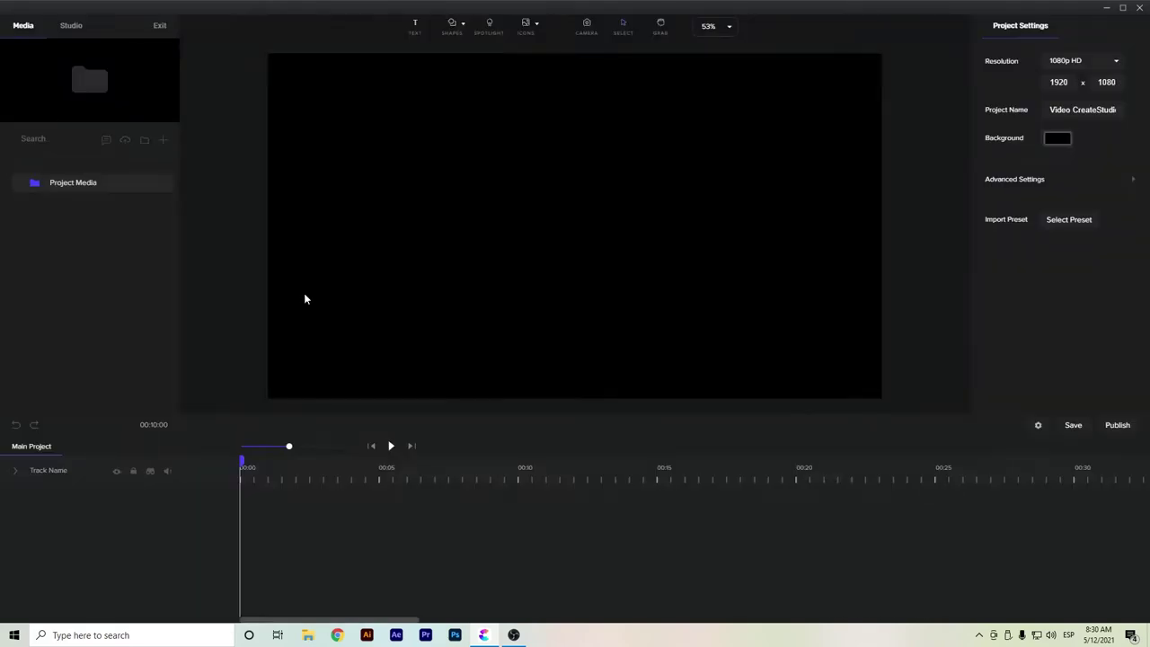
Try out a rectangle shape scaled down to about 66, and delete it
left_click(453, 26)
left_click(396, 97)
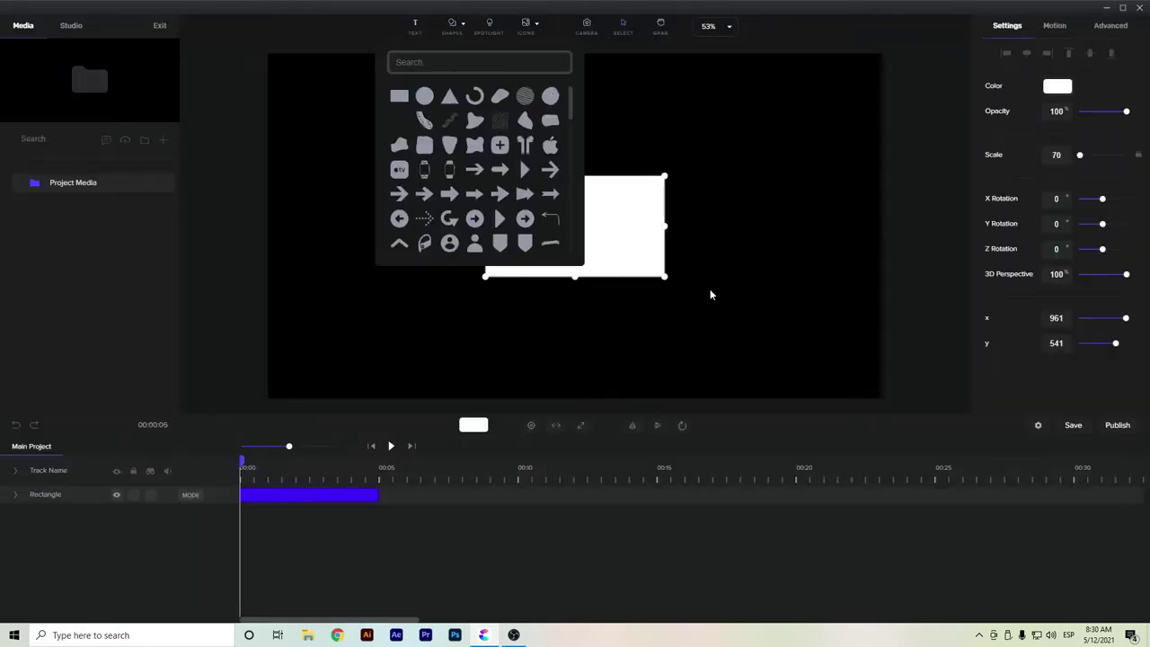
left_click(660, 285)
left_click(663, 278)
mouse_move(665, 278)
left_mouse_down()
mouse_move(757, 327)
mouse_move(655, 272)
left_mouse_up()
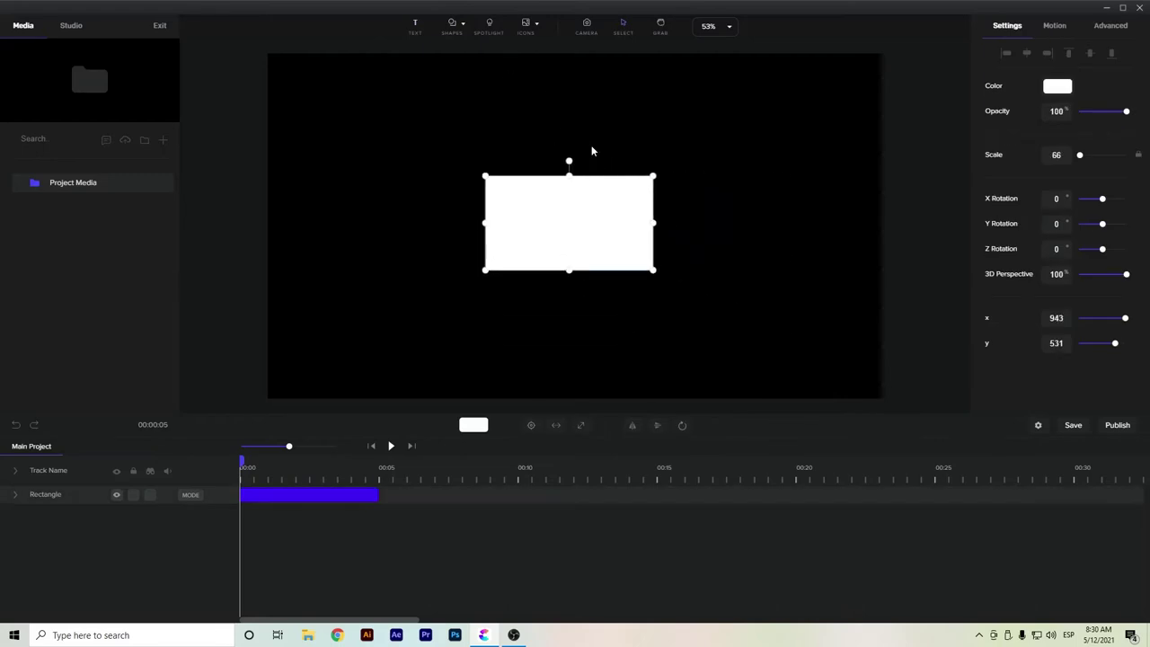
key("Delete")
Try out an enlarged round speech bubble shape and a spotlight, deleting each from the canvas
left_click(453, 25)
scroll(440, 193, "down", 3)
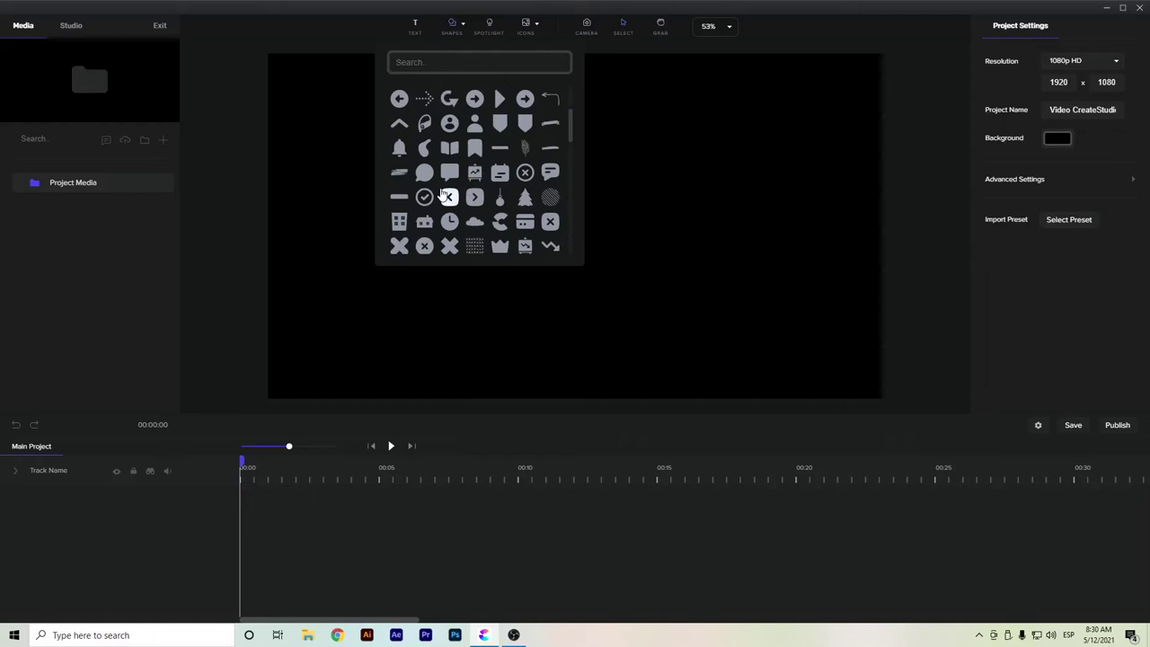
left_click(424, 173)
left_click(658, 260)
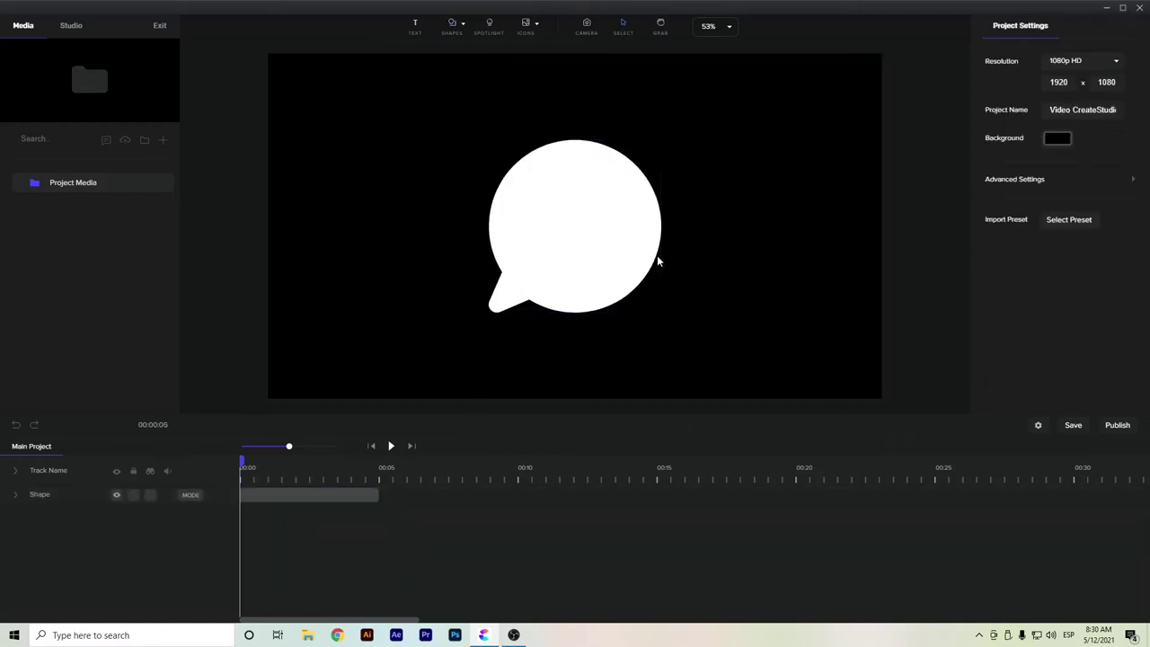
left_click(626, 303)
left_click_drag(662, 314, 732, 367)
key("Delete")
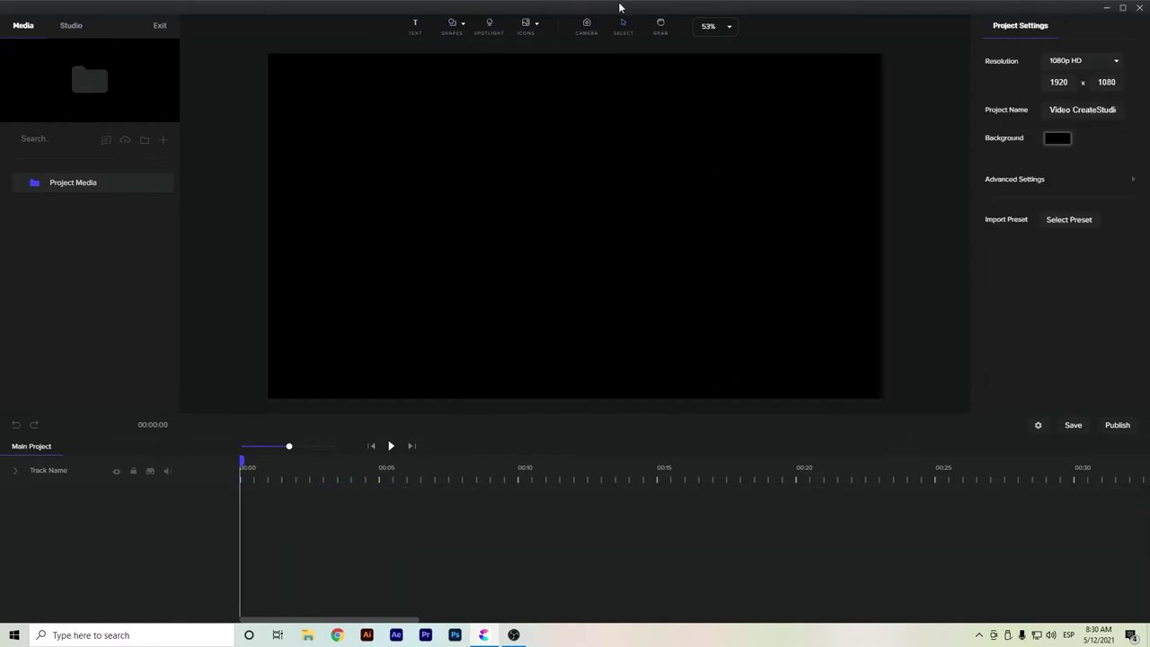
left_click(506, 30)
key("Delete")
Try out the light bulb construction illustration from the Bright Characters collection, and delete it from the canvas
left_click(528, 27)
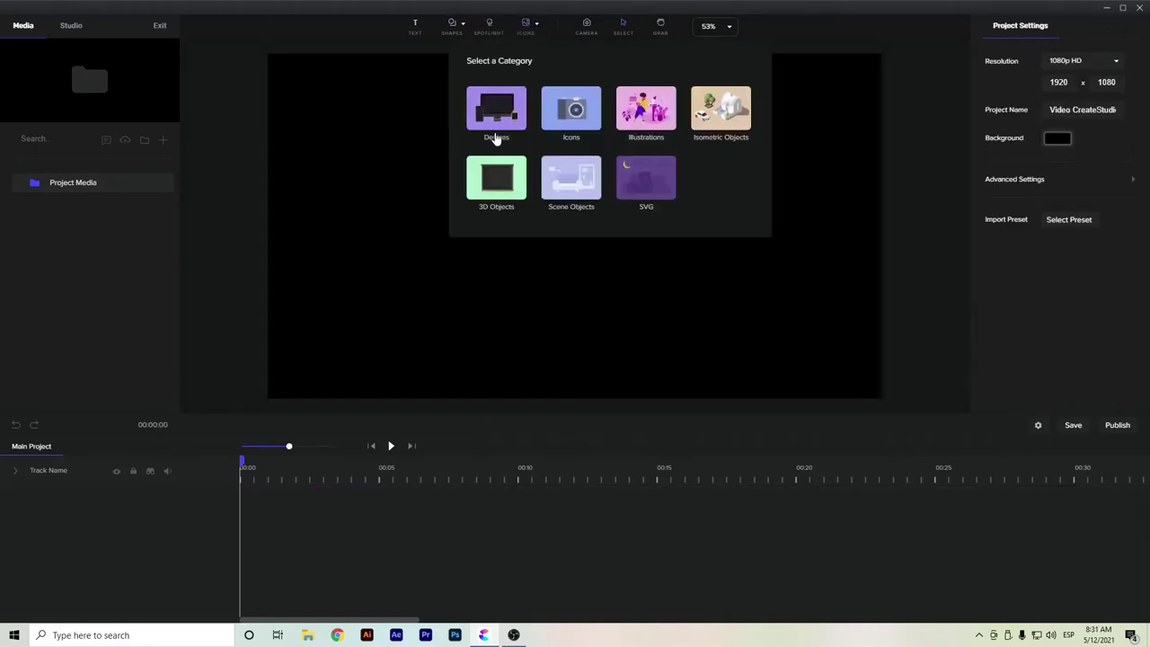
left_click(628, 123)
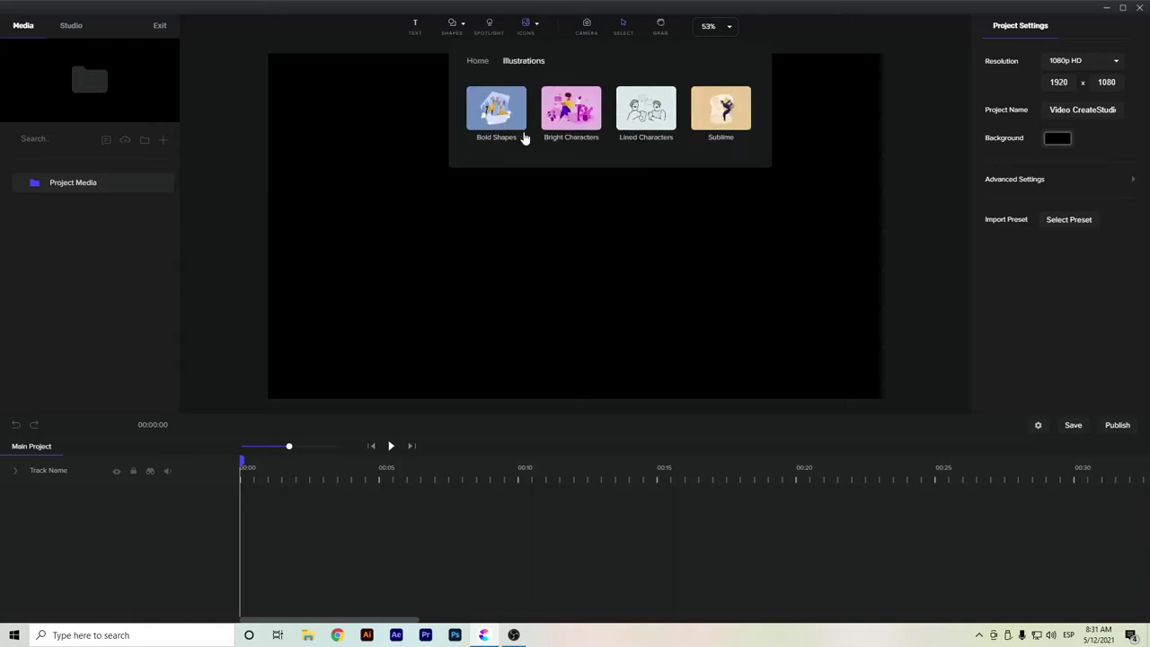
left_click(566, 123)
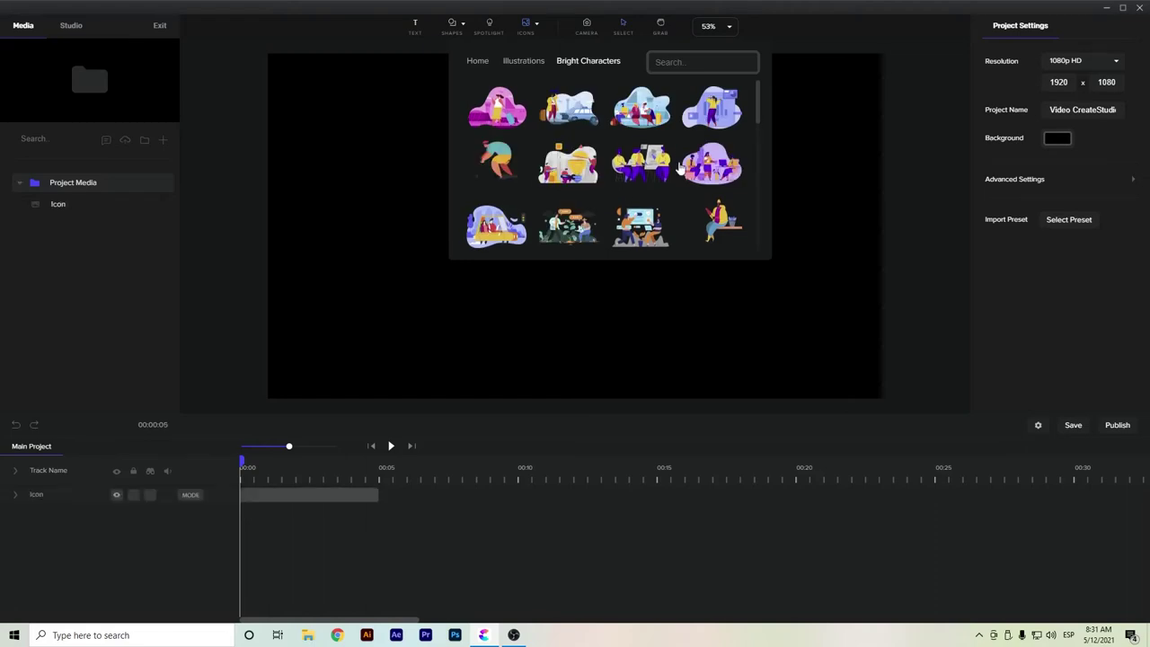
left_click(583, 308)
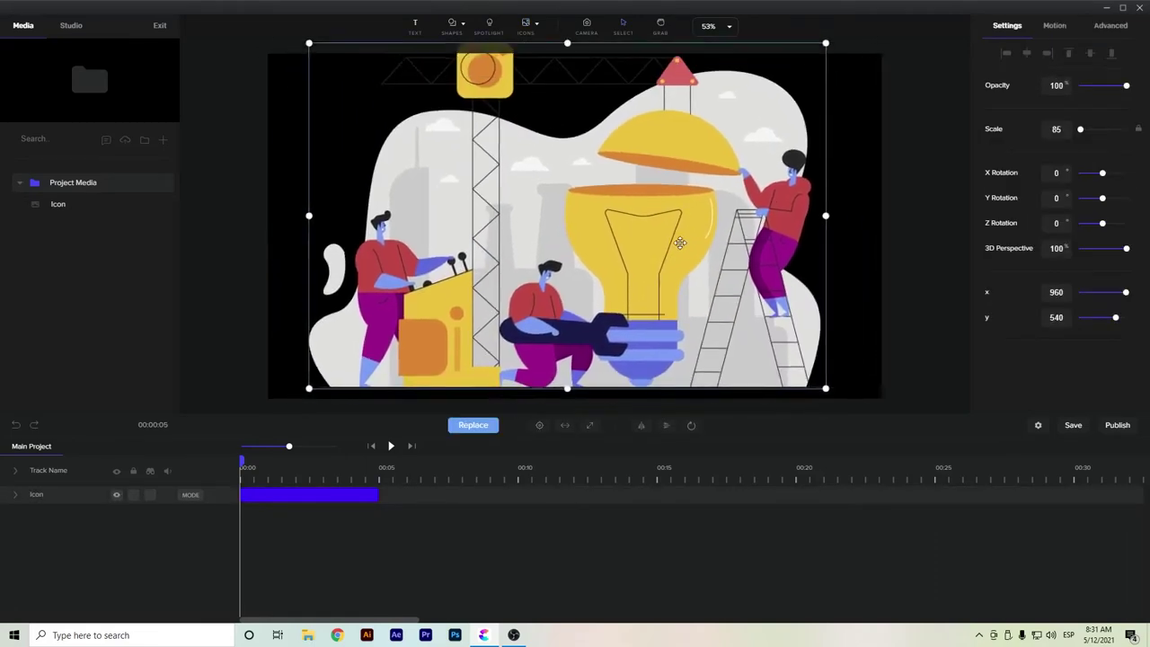
key("Delete")
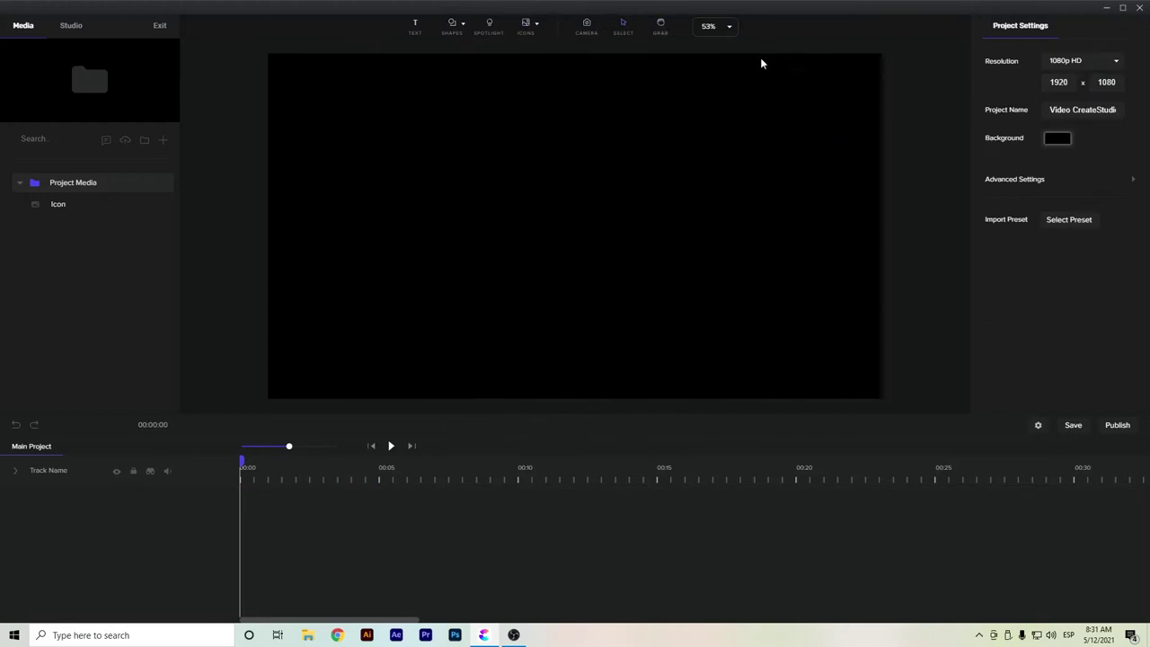
Add the Superhero scene from the Studio library's Scenes to the canvas
left_click(61, 28)
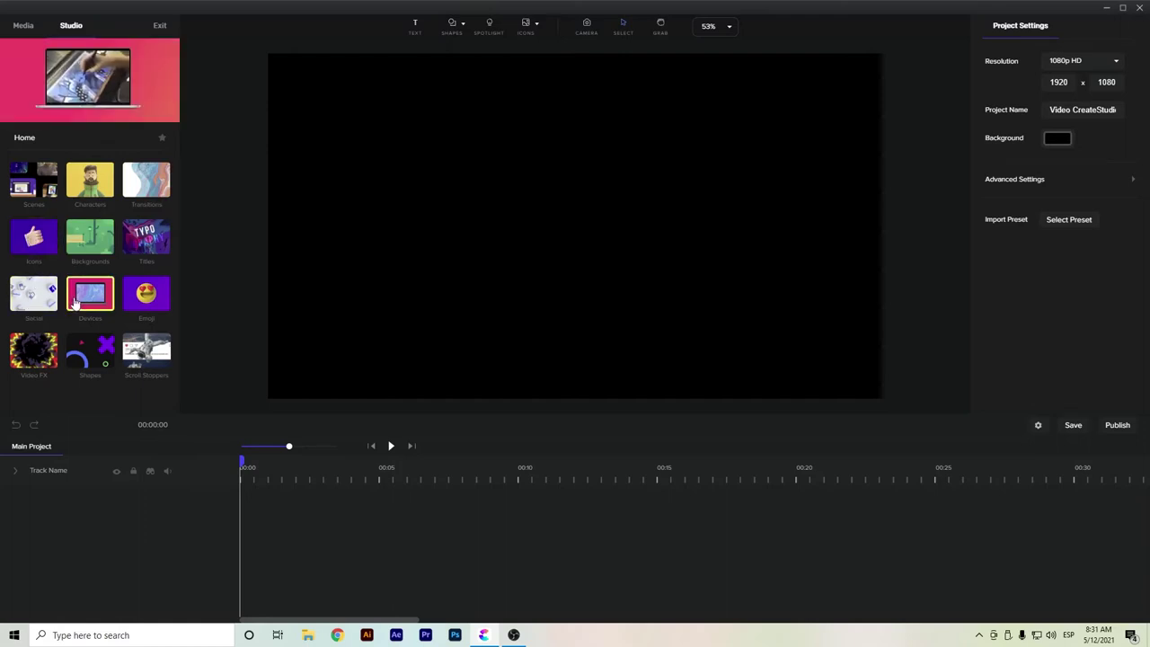
left_click(14, 202)
scroll(30, 191, "down", 6)
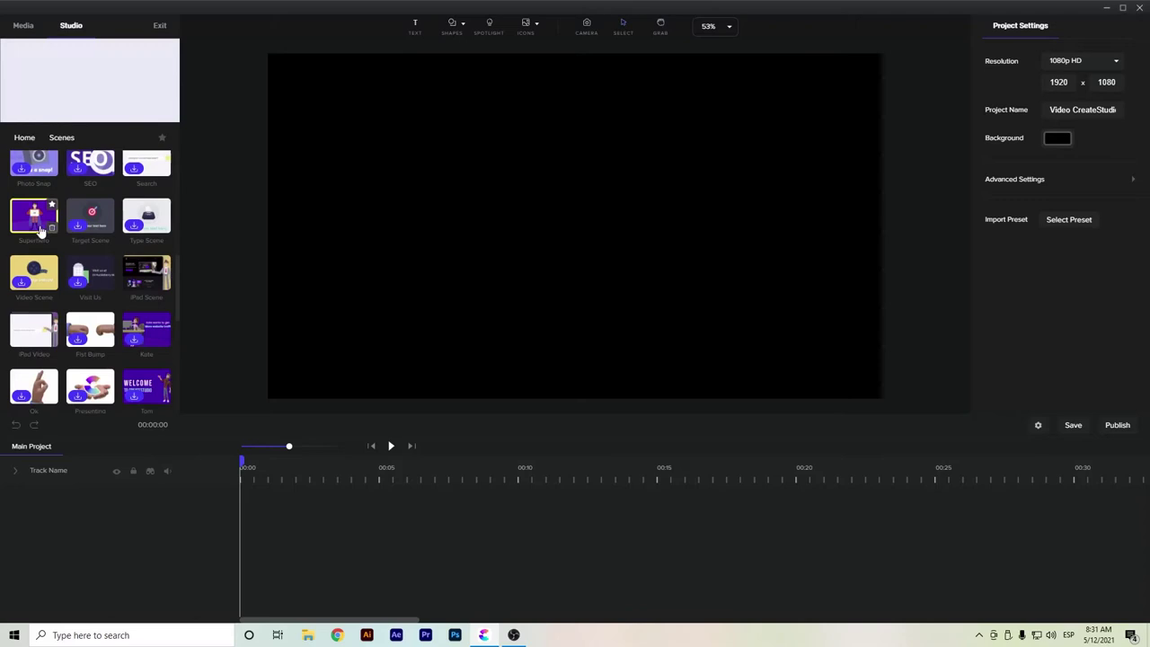
mouse_move(37, 229)
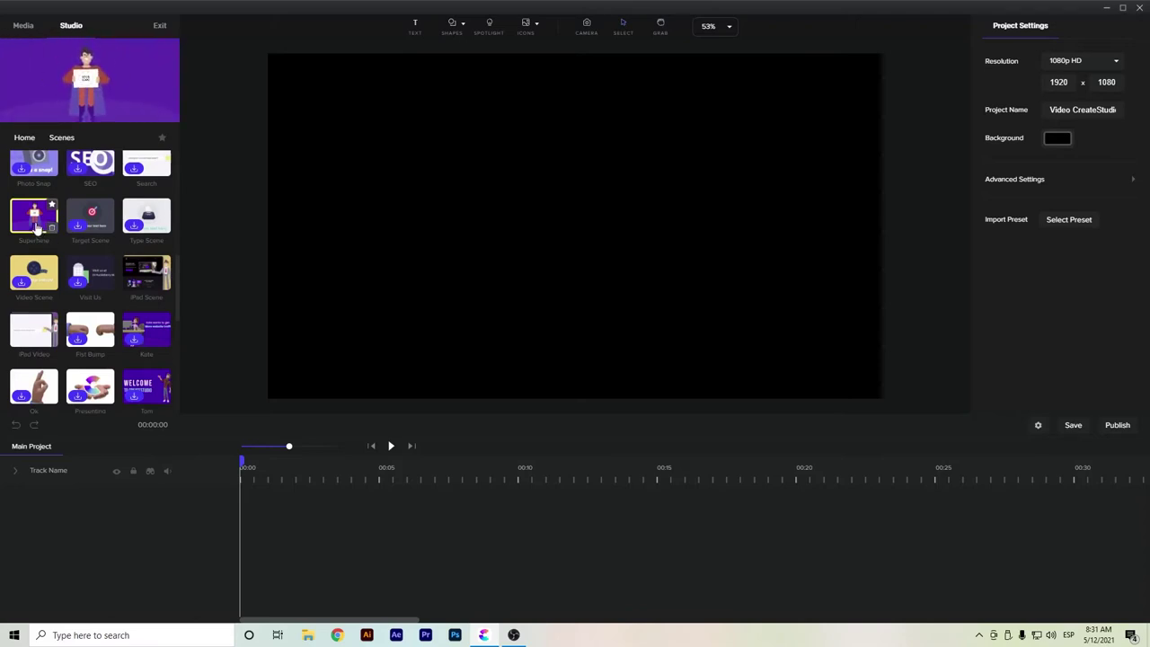
left_click_drag(36, 223, 376, 228)
Move the playhead to the start and set the project background colour to white
mouse_move(242, 462)
left_mouse_down()
mouse_move(303, 460)
mouse_move(230, 471)
left_mouse_up()
left_click(1065, 137)
left_click_drag(1052, 122, 985, 56)
Scrub the Superhero scene to about 4.6 seconds and return to the Studio library's home categories
left_click_drag(241, 469, 368, 465)
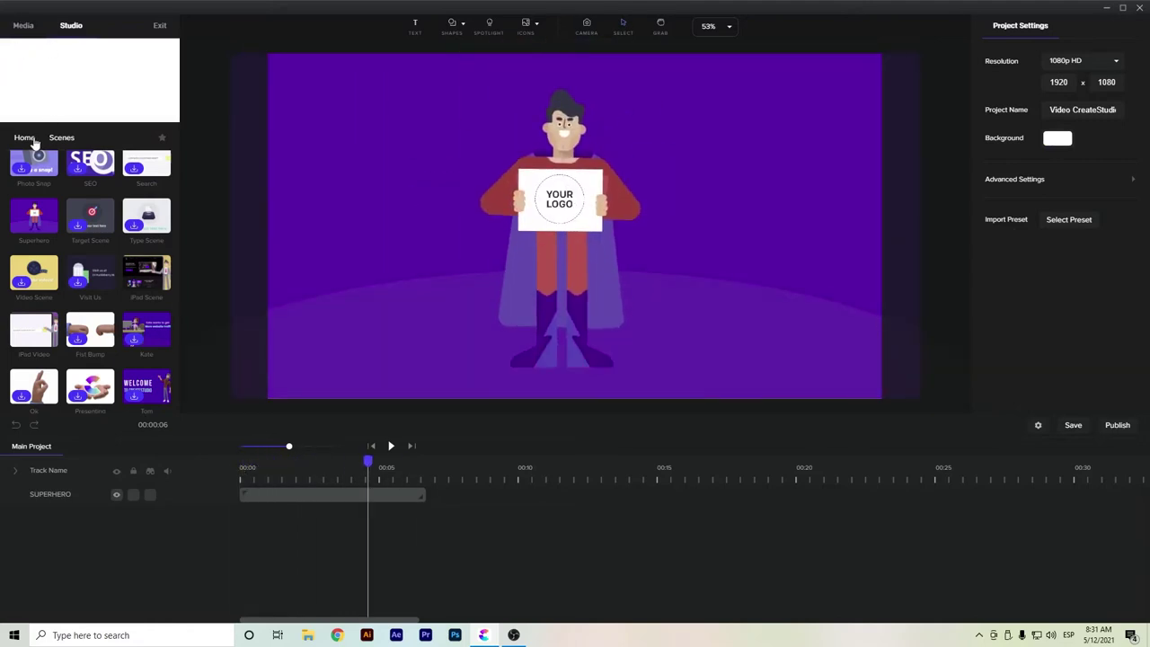
left_click(24, 137)
Try shifting the Superhero scene up and to the right on the canvas, and undo the move
left_click(393, 396)
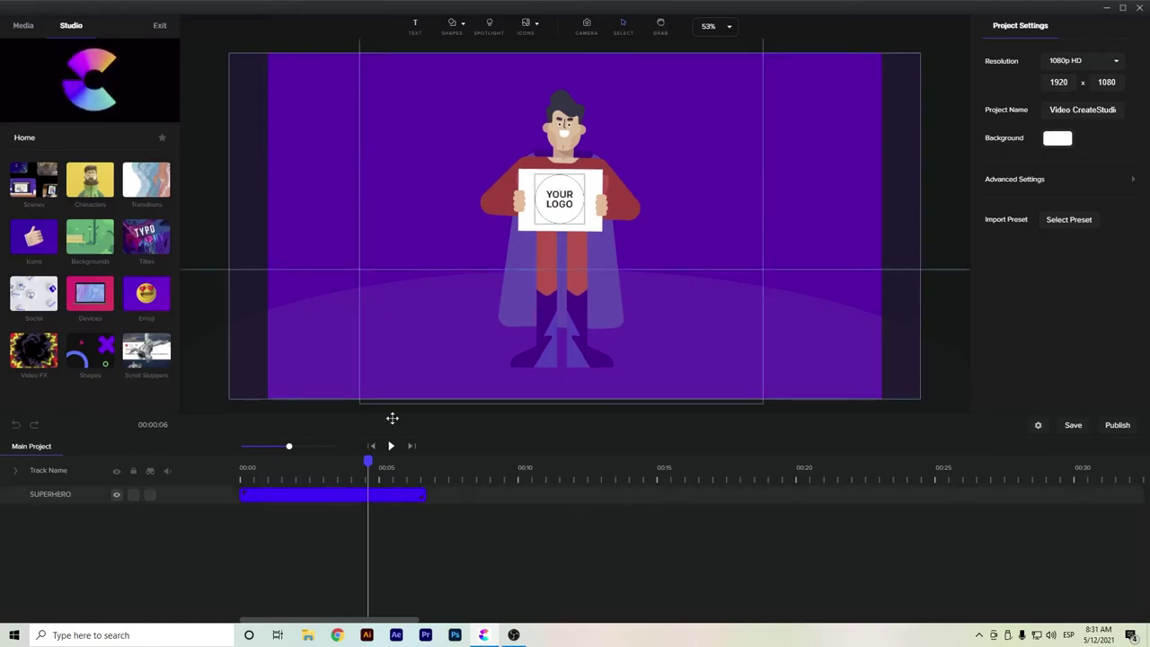
left_click_drag(497, 279, 541, 255)
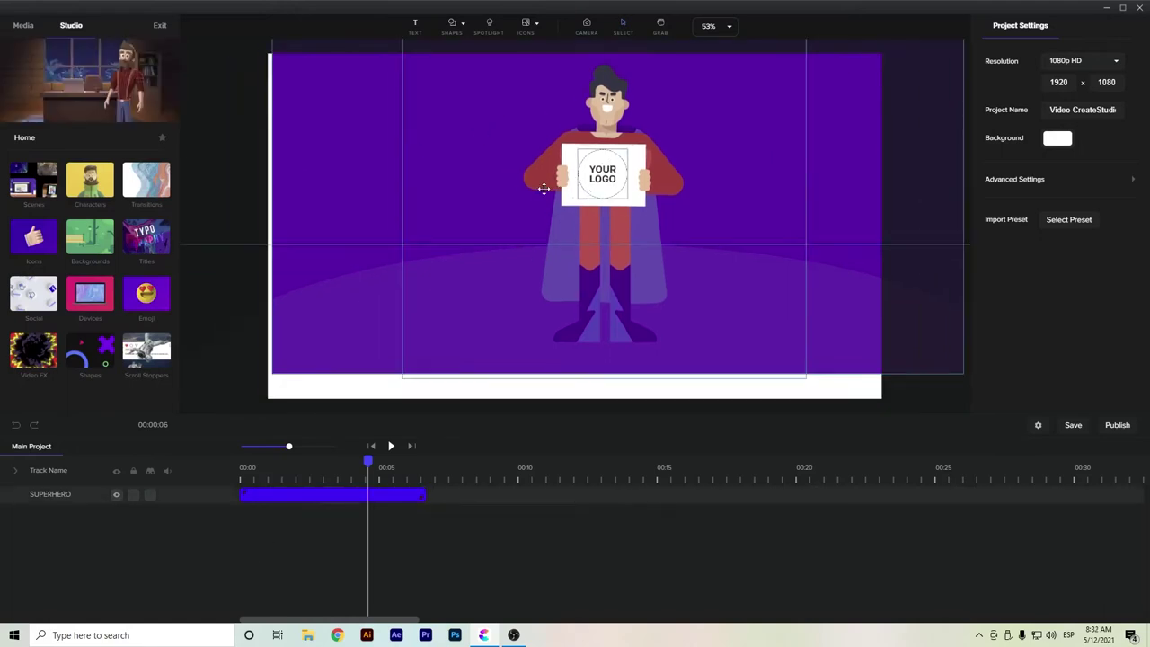
key("ctrl+z")
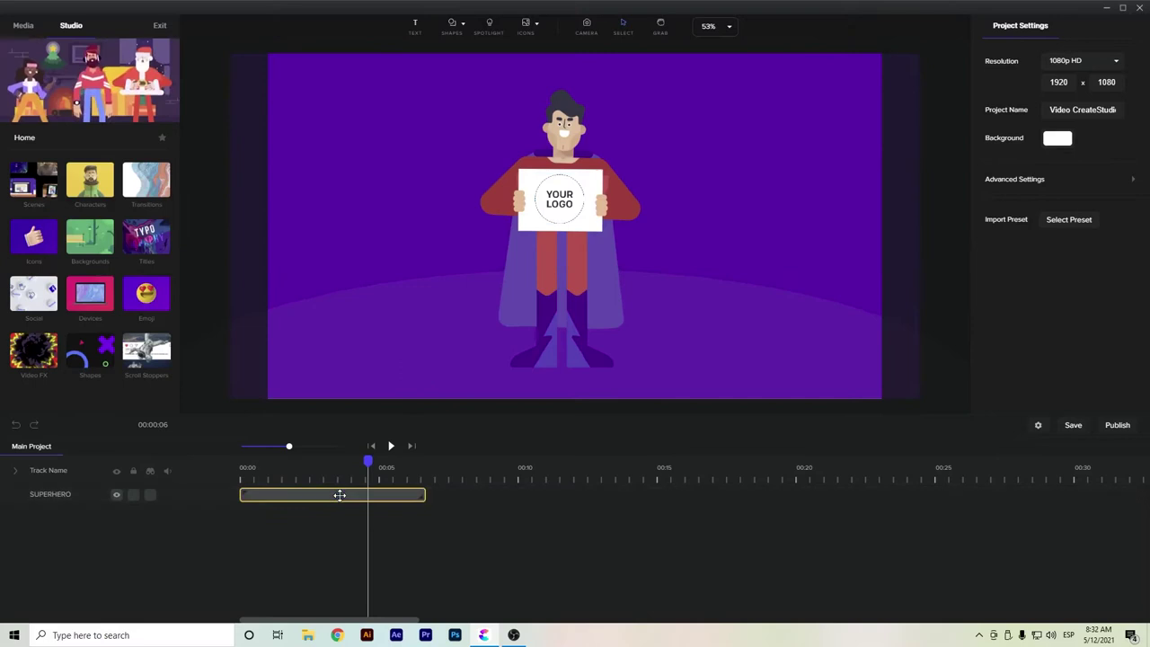
Open the Superhero scene's layers, move the playhead to about 4 seconds and select the Replace Logo layer
double_click(282, 495)
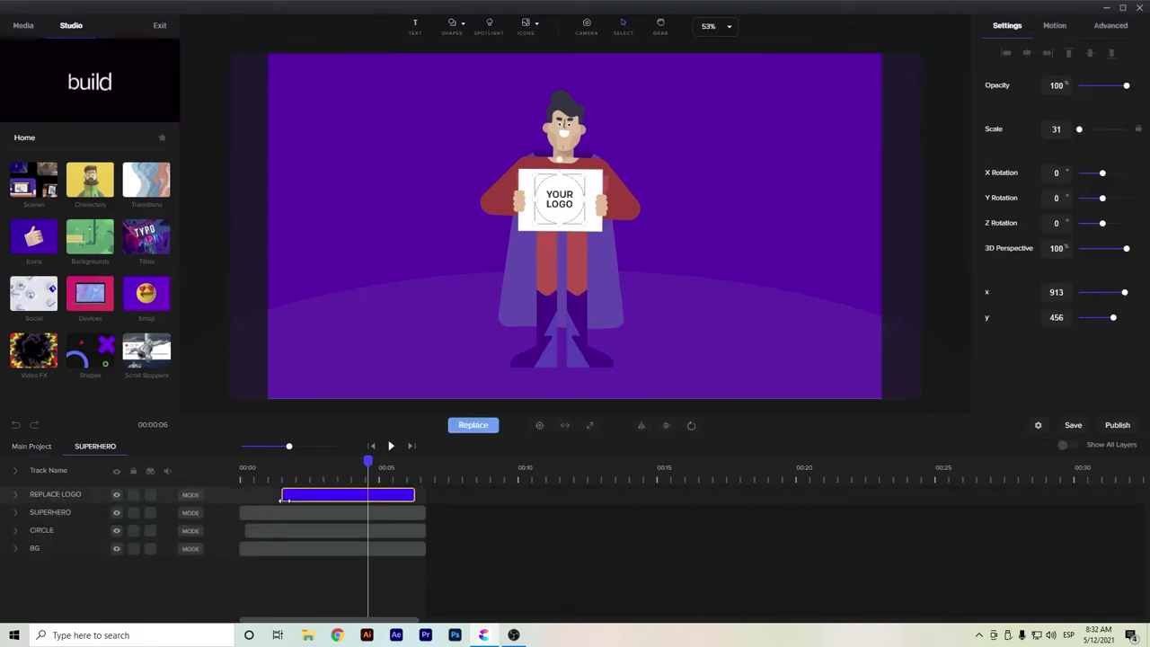
left_click_drag(369, 461, 375, 493)
left_click(346, 493)
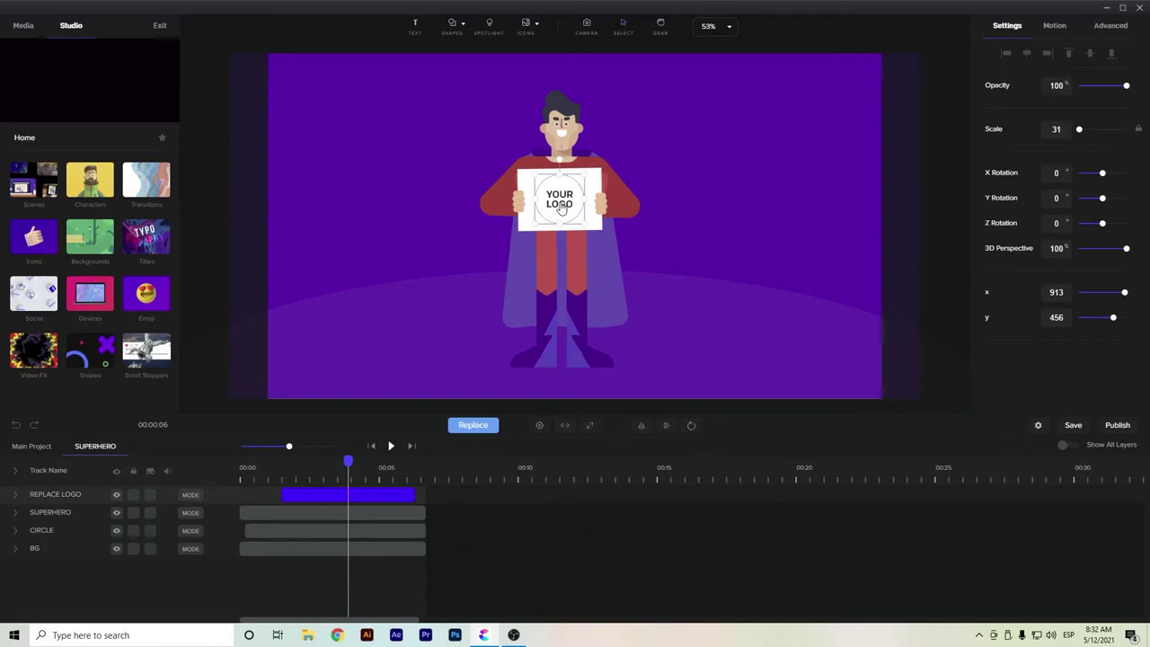
Import the custom 512 logo image into the project media and replace the placeholder logo with it
left_click(474, 426)
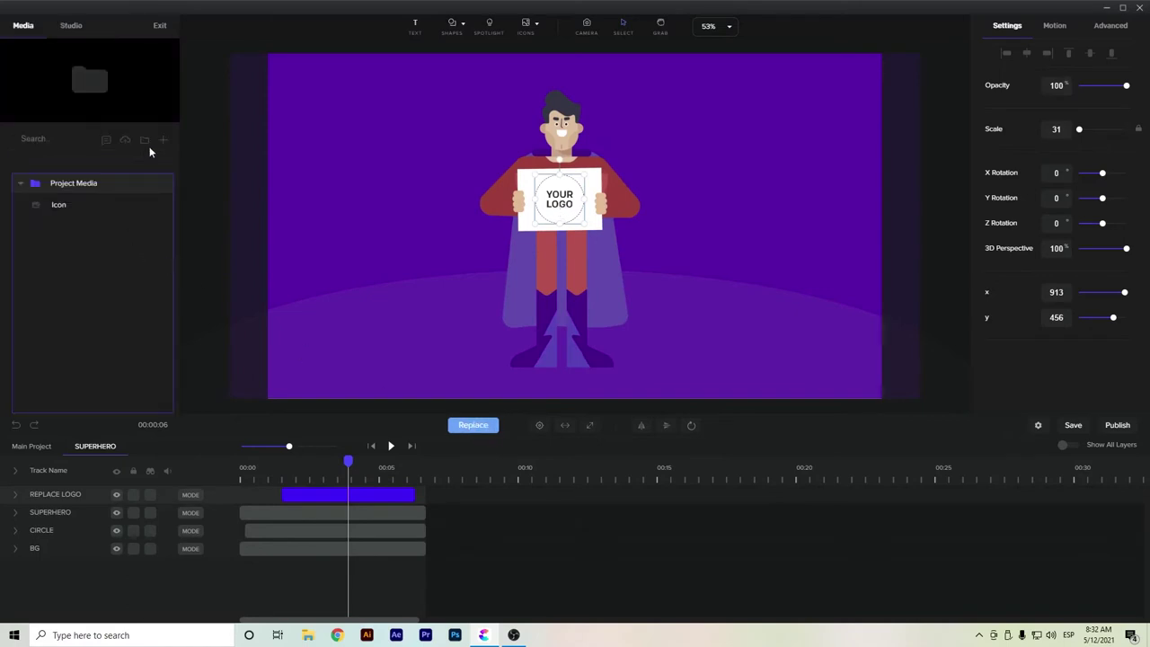
left_click(164, 140)
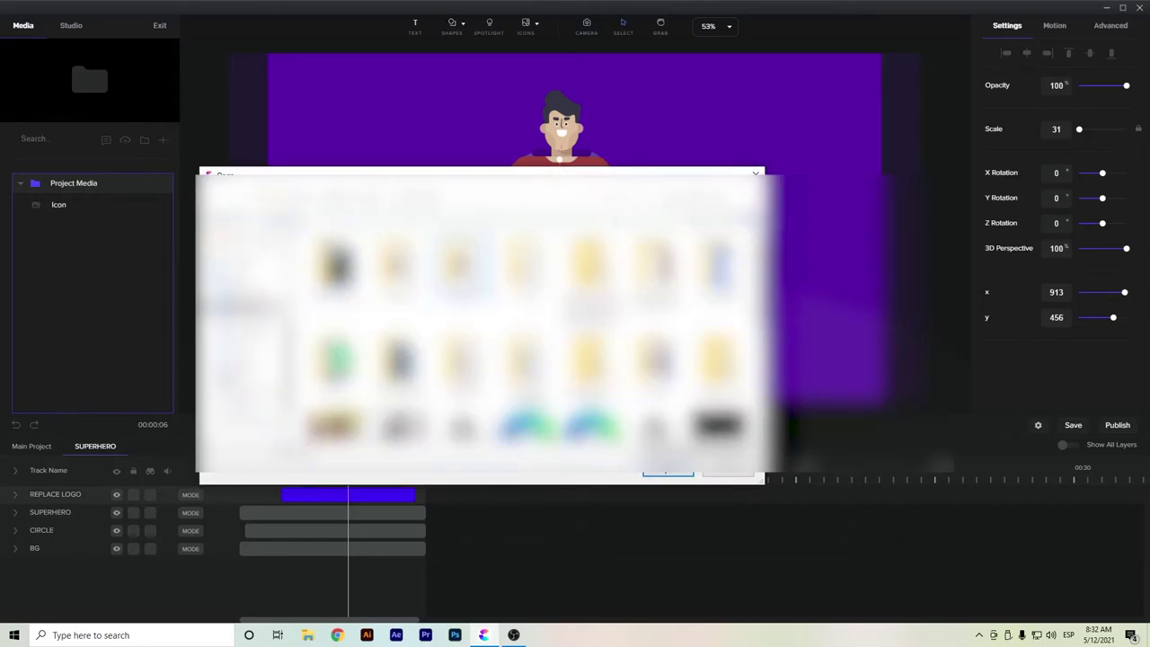
scroll(485, 333, "up", 3)
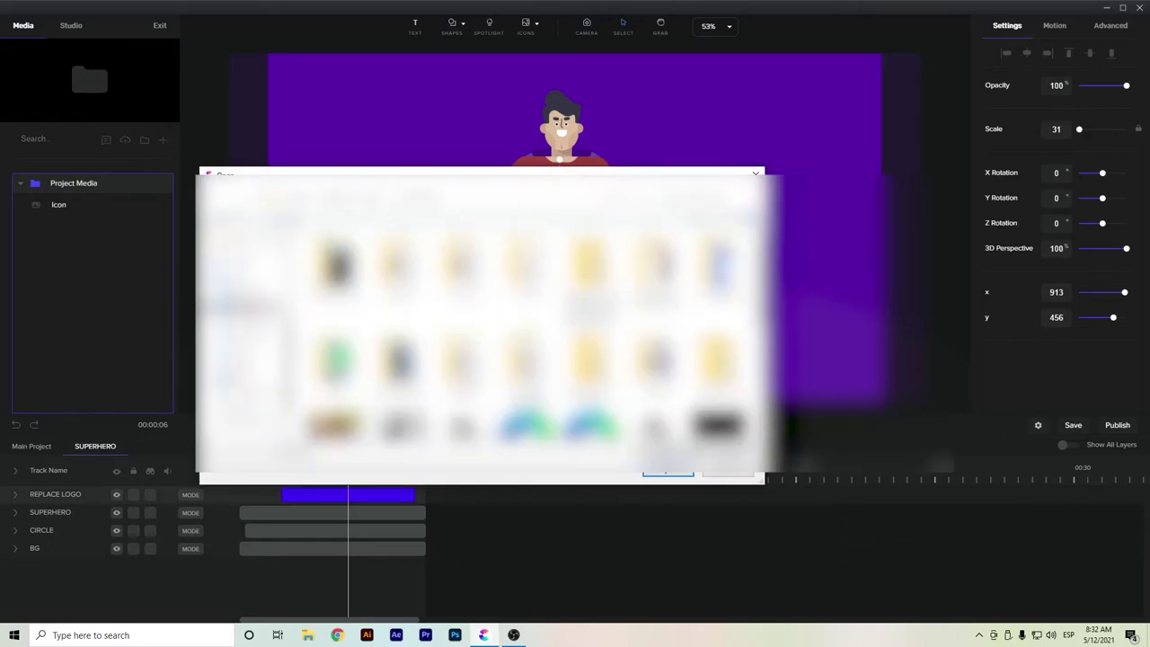
scroll(486, 332, "down", 1)
double_click(634, 387)
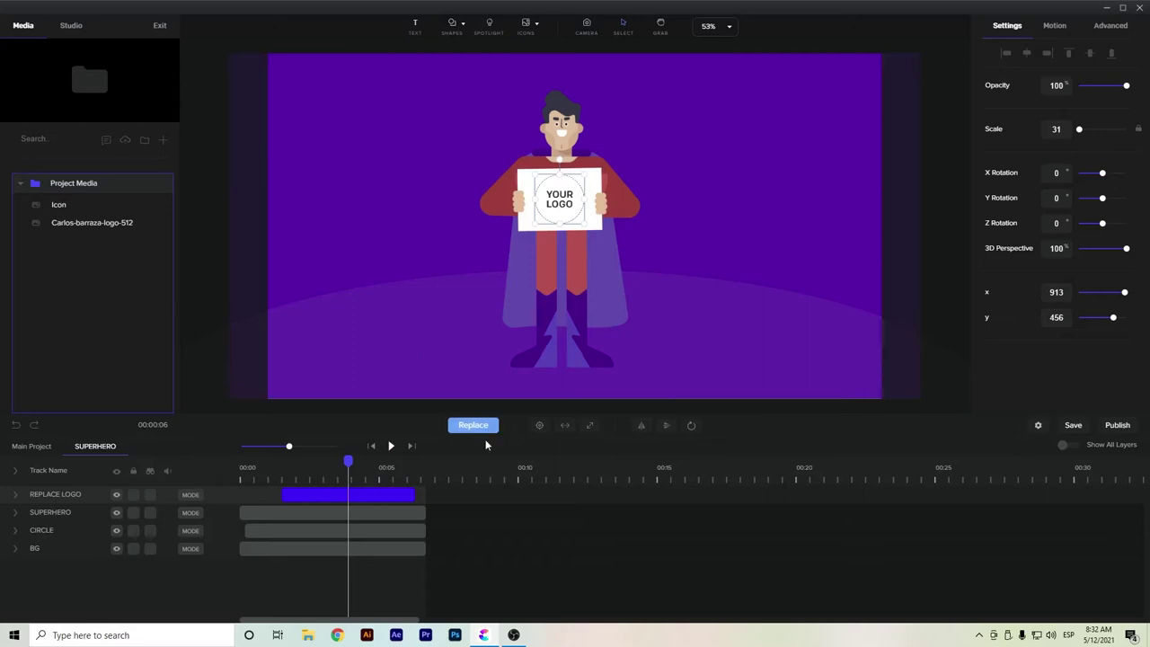
left_click(59, 227)
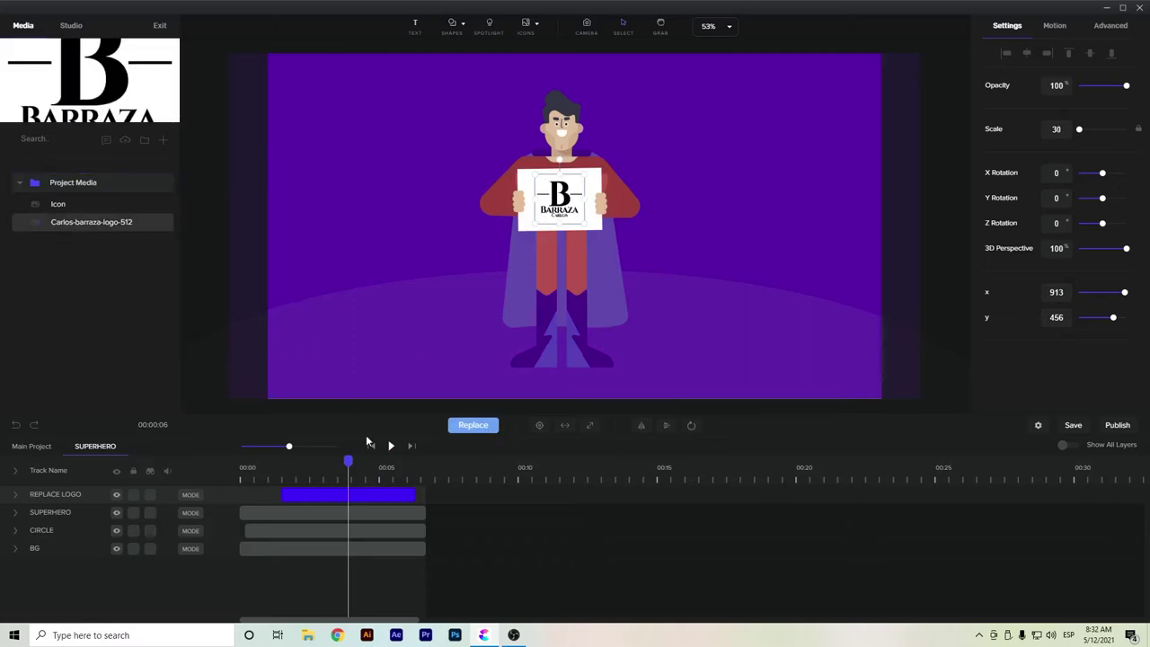
Try shrinking the replaced logo from its upper-left corner, and undo the resize
left_click(390, 514)
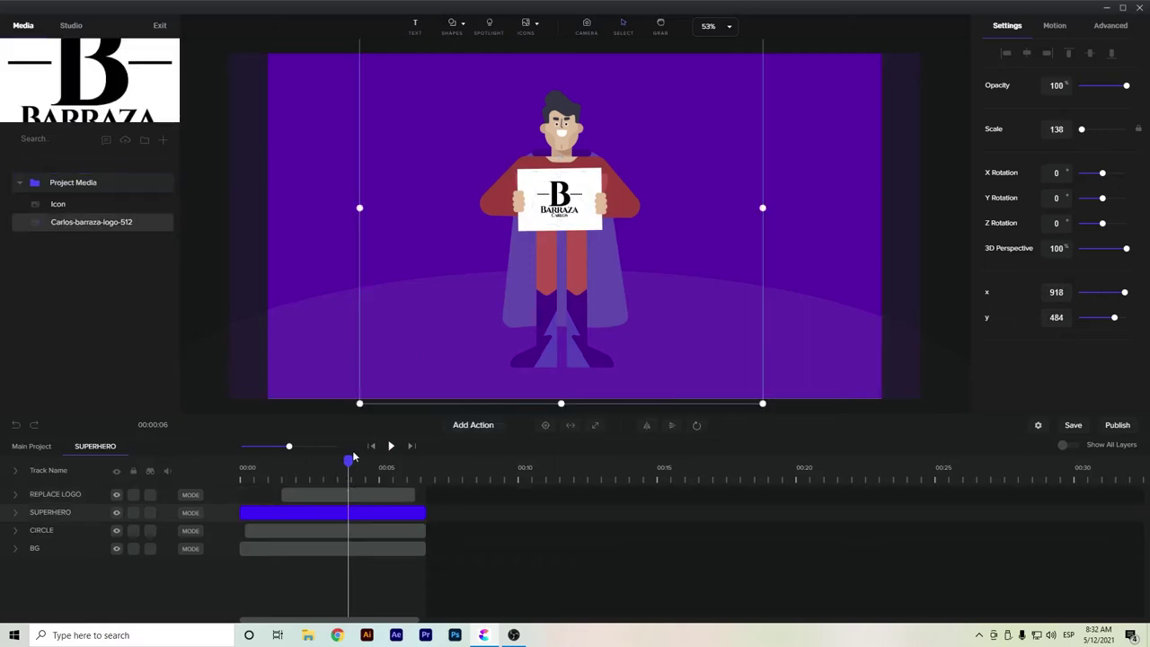
left_click(387, 494)
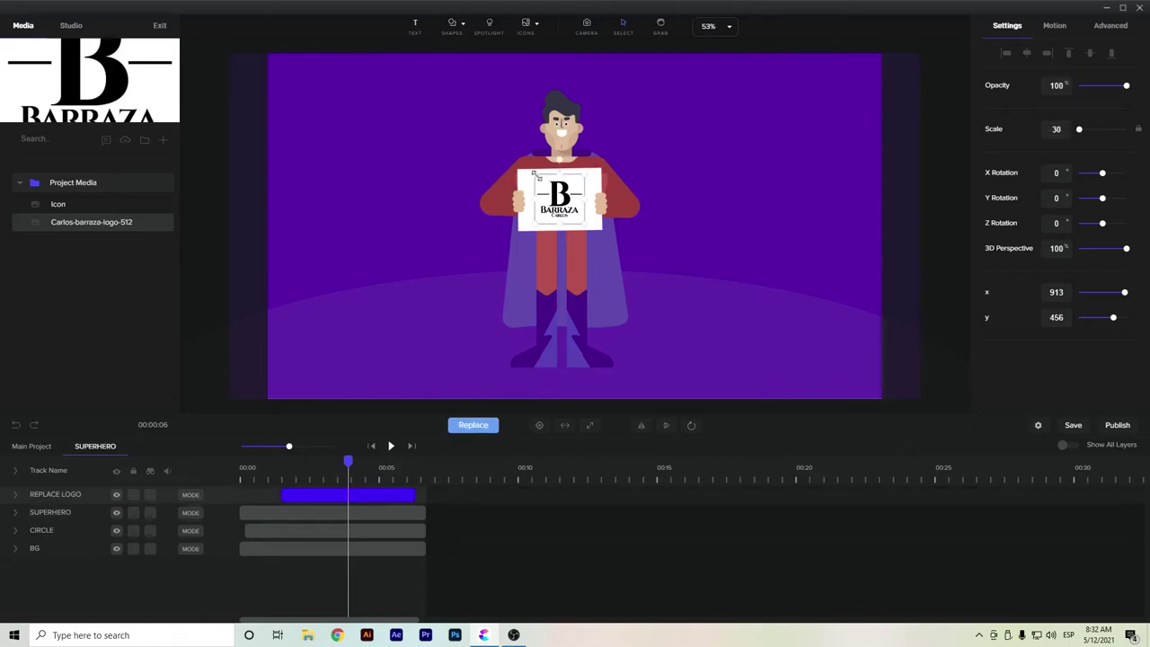
left_click_drag(534, 173, 546, 190)
key("super+space")
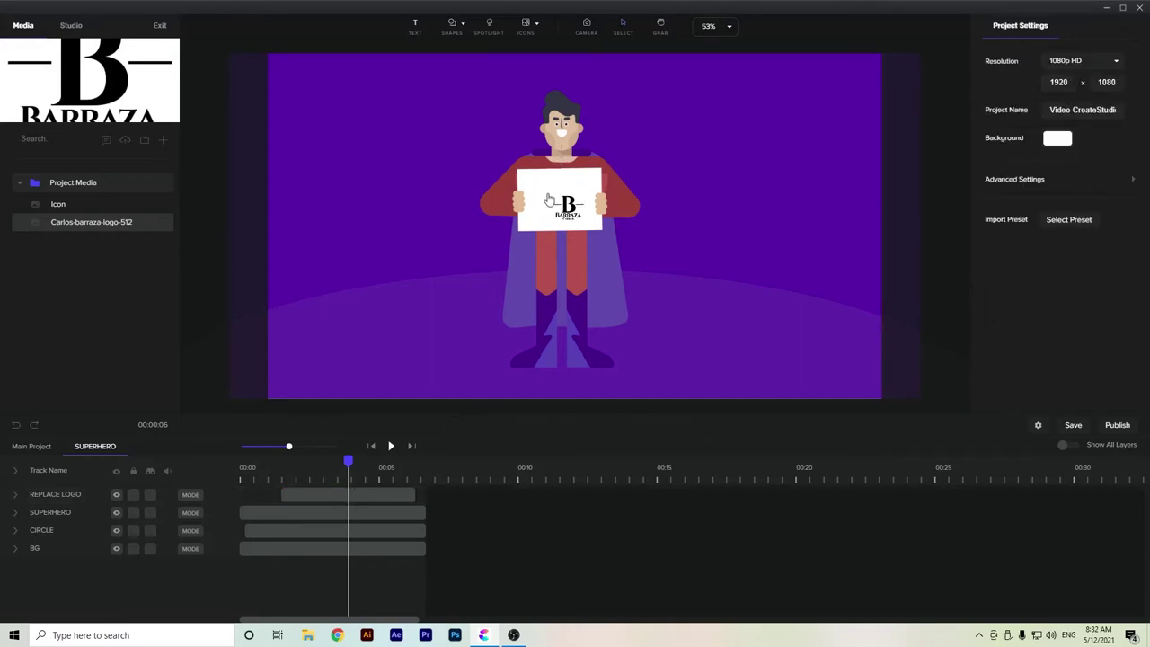
left_click(536, 186)
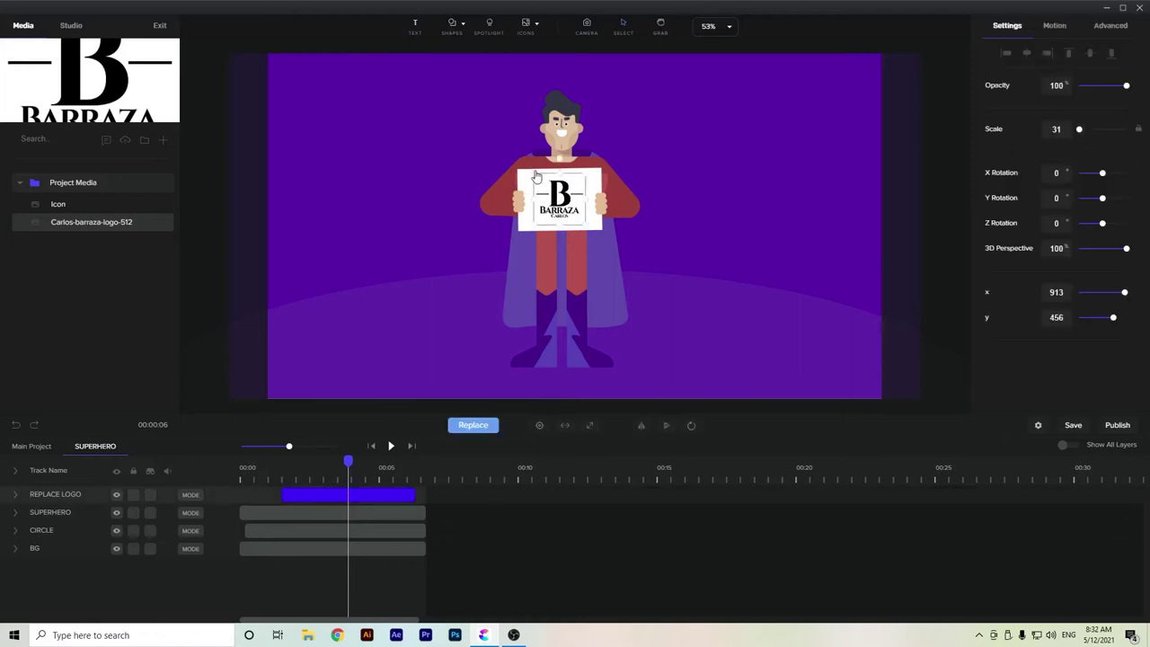
left_click_drag(536, 176, 540, 180)
key("ctrl+z")
Scale the logo down to 24 about its centre and scrub the scene to about 6.2 seconds
left_click(546, 192)
left_click_drag(532, 171, 541, 178)
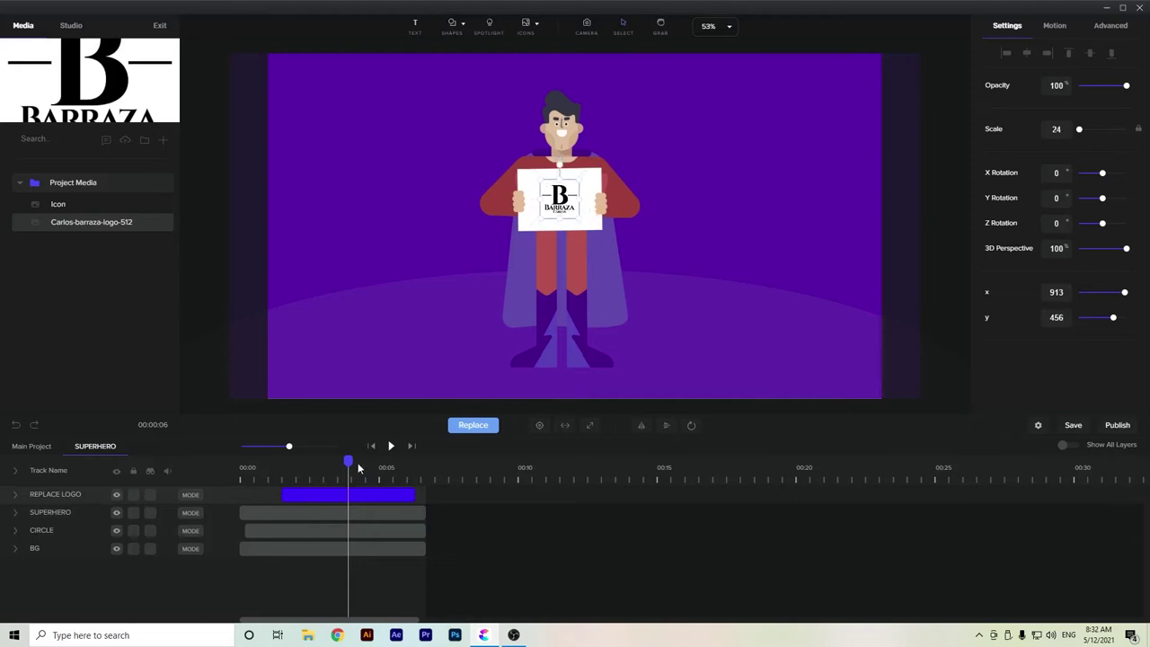
left_click_drag(317, 463, 63, 459)
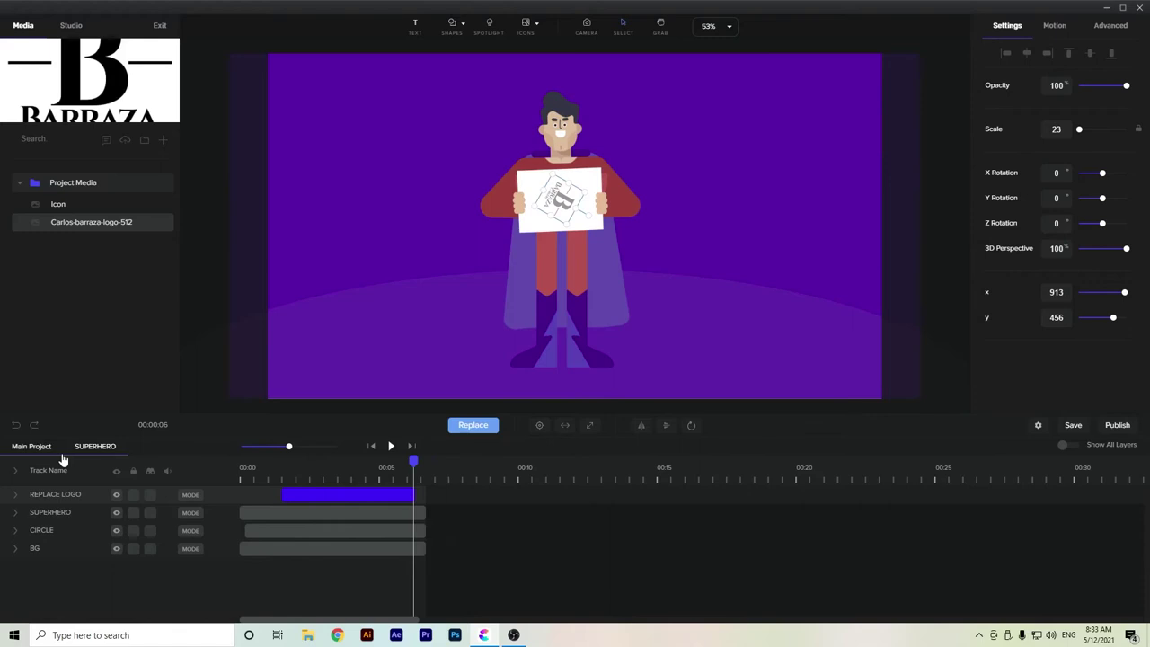
Return to the main project timeline and place the playhead at about 5.5 seconds
left_click(33, 446)
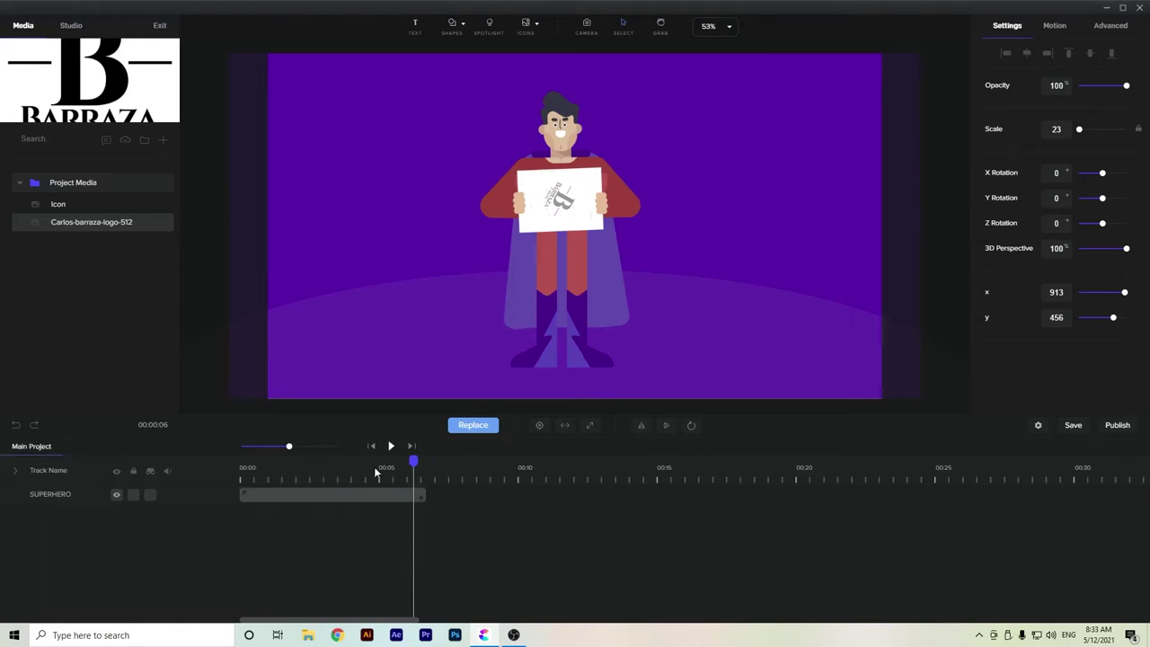
left_click(393, 463)
left_click_drag(391, 464, 394, 492)
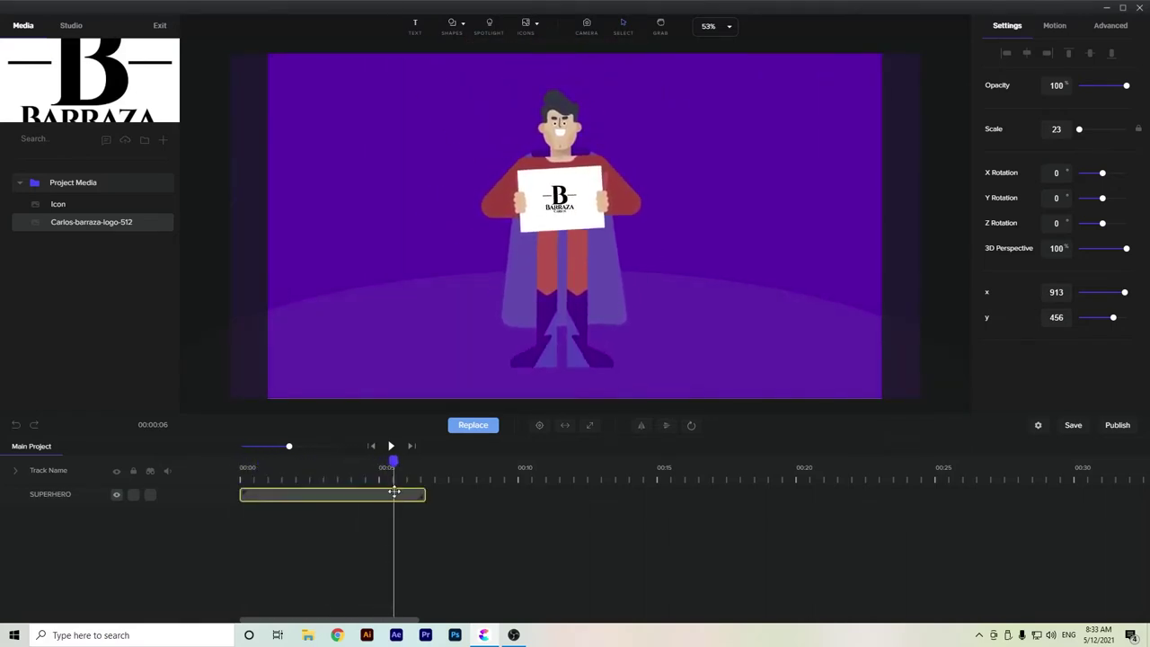
left_click(66, 196)
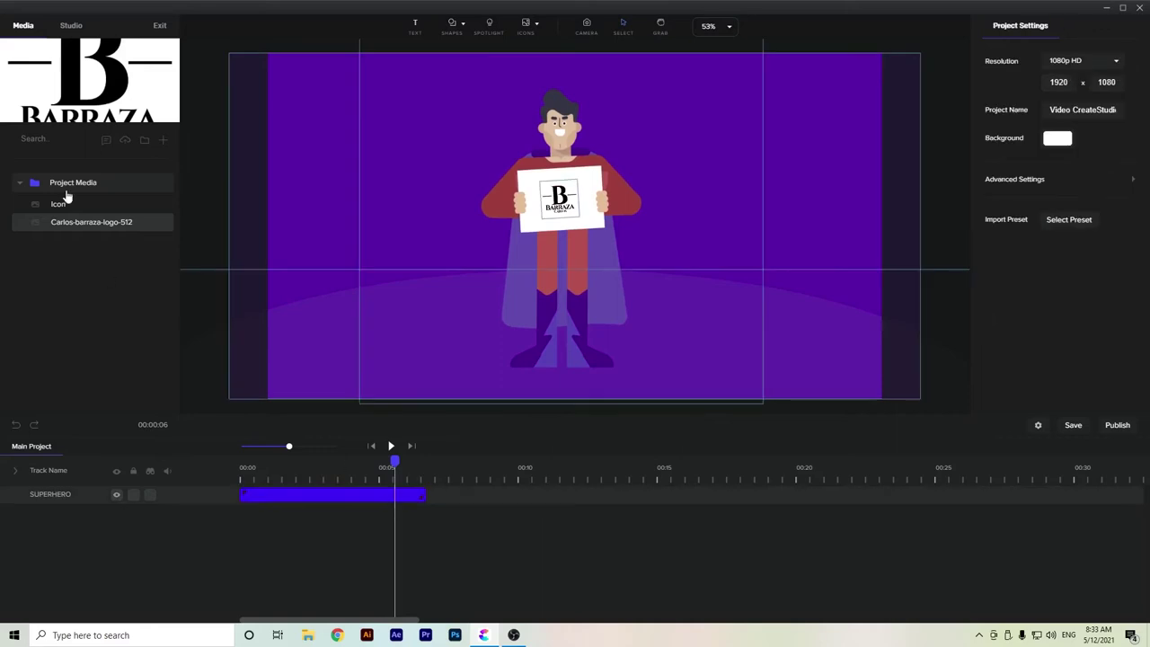
Examine the 3D category of the Studio library's Transitions
left_click(79, 25)
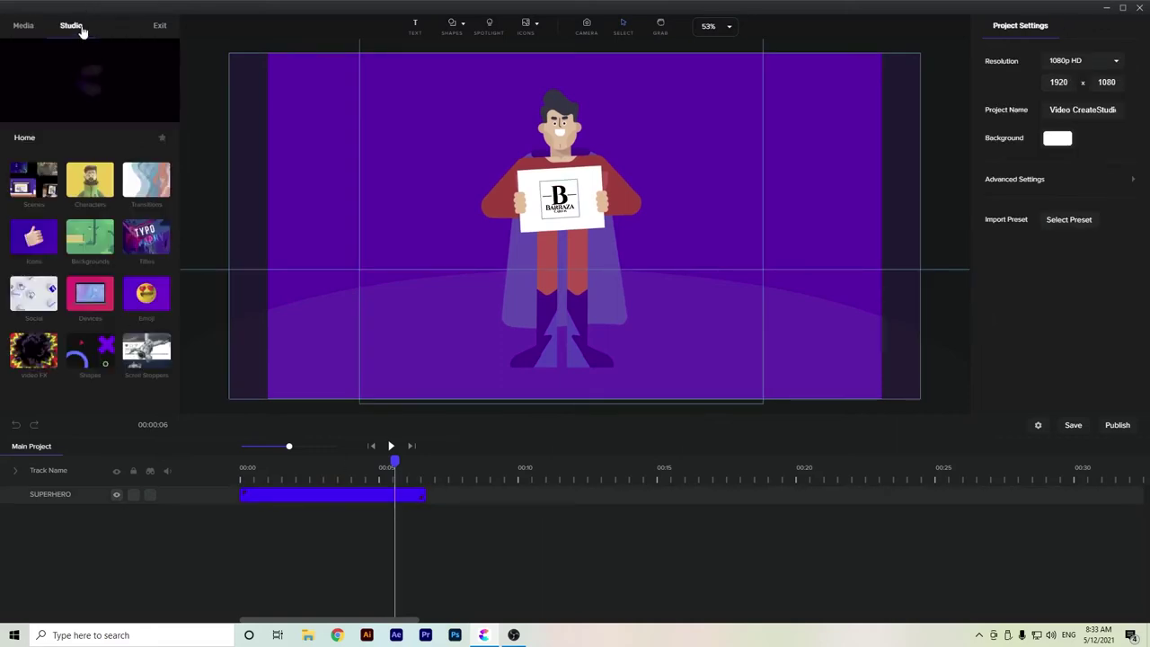
left_click(139, 200)
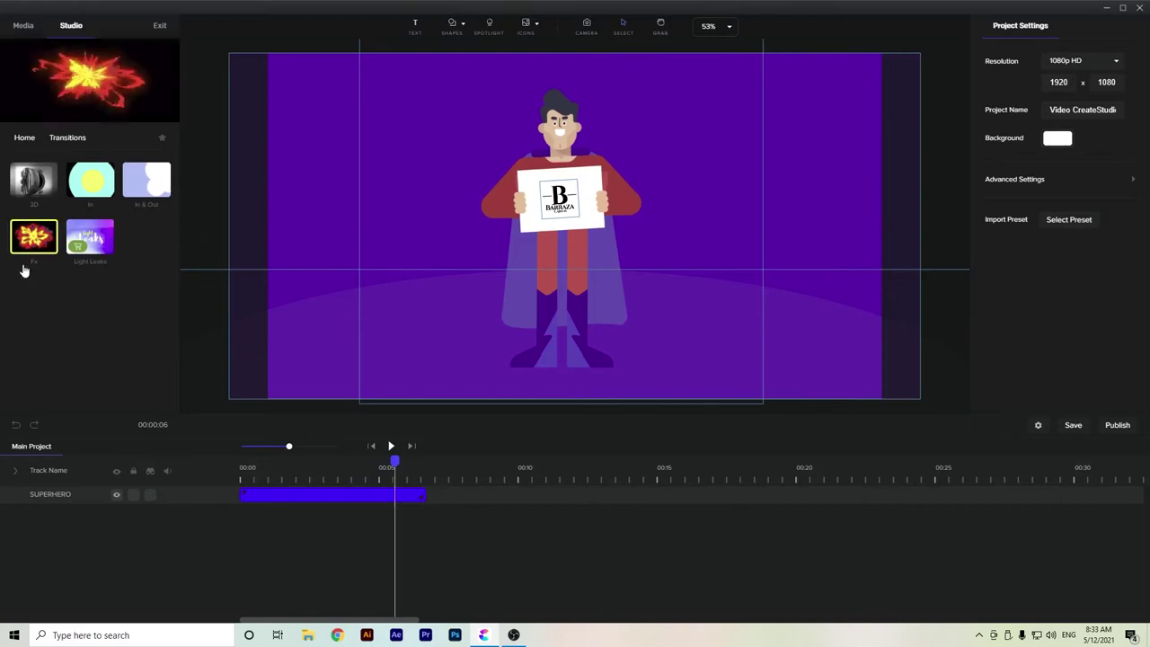
left_click(39, 183)
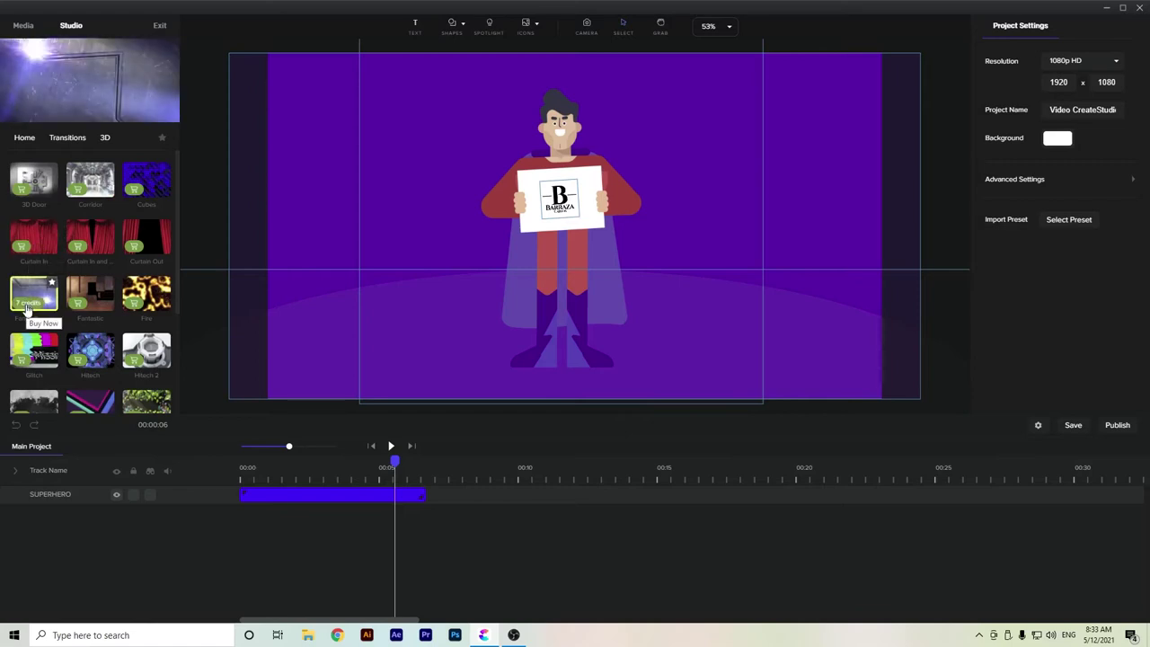
scroll(34, 368, "down", 1)
scroll(36, 367, "down", 1)
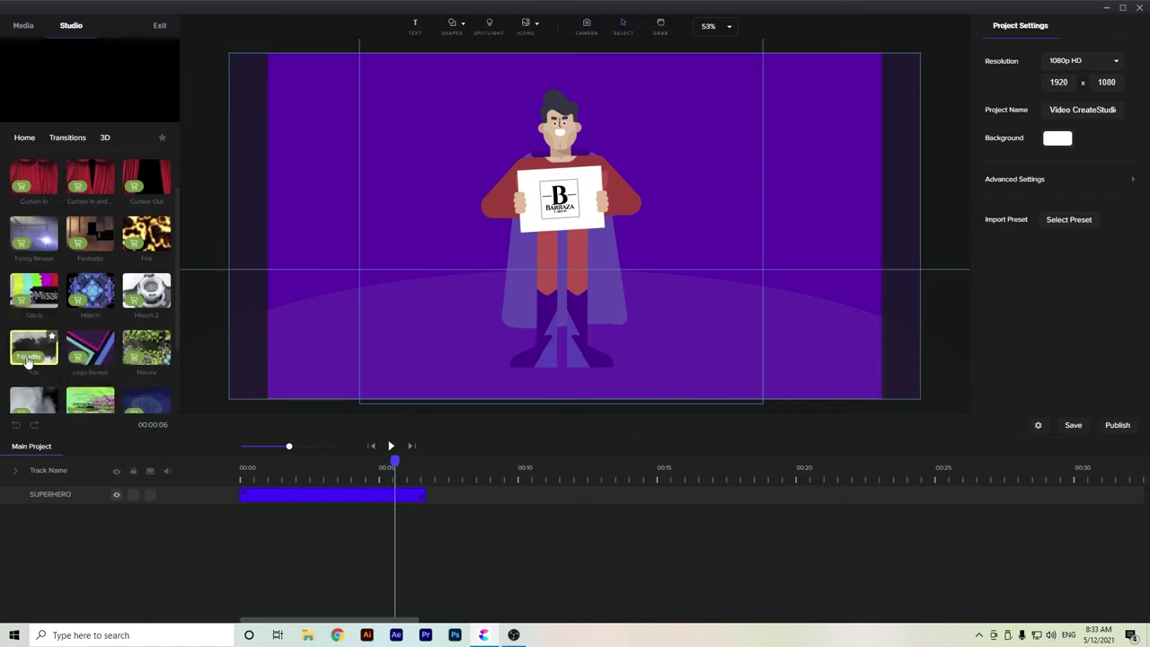
scroll(37, 373, "down", 2)
scroll(42, 355, "up", 3)
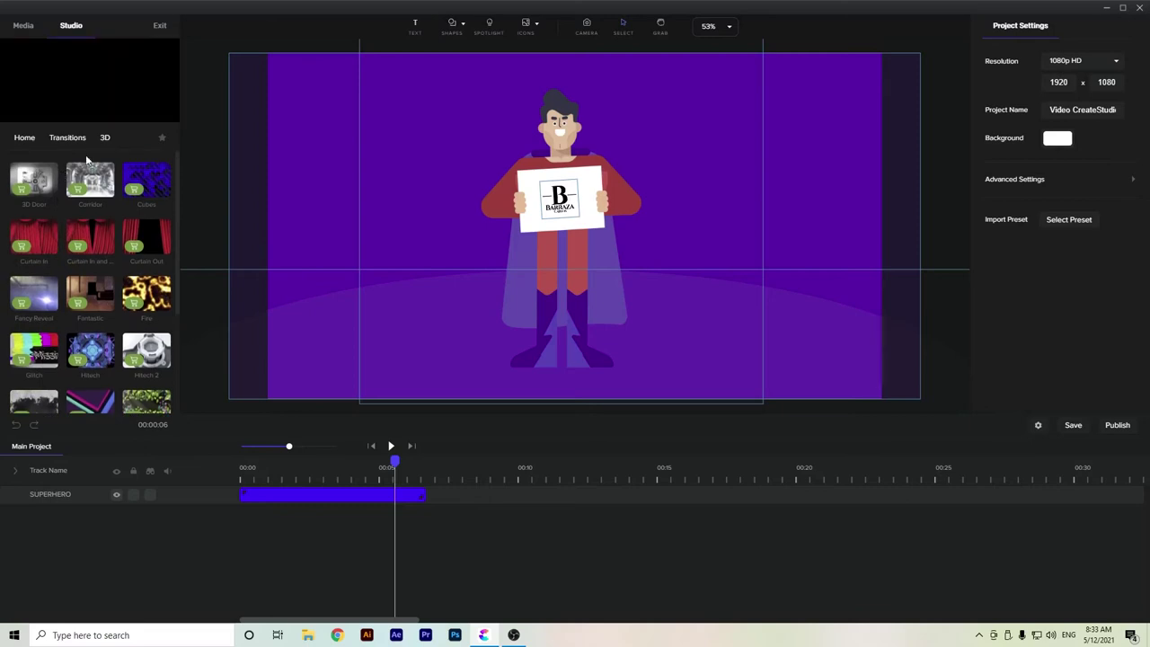
Add the Circle Colors transition from the In transitions to the canvas and scrub to about 6 seconds
left_click(67, 137)
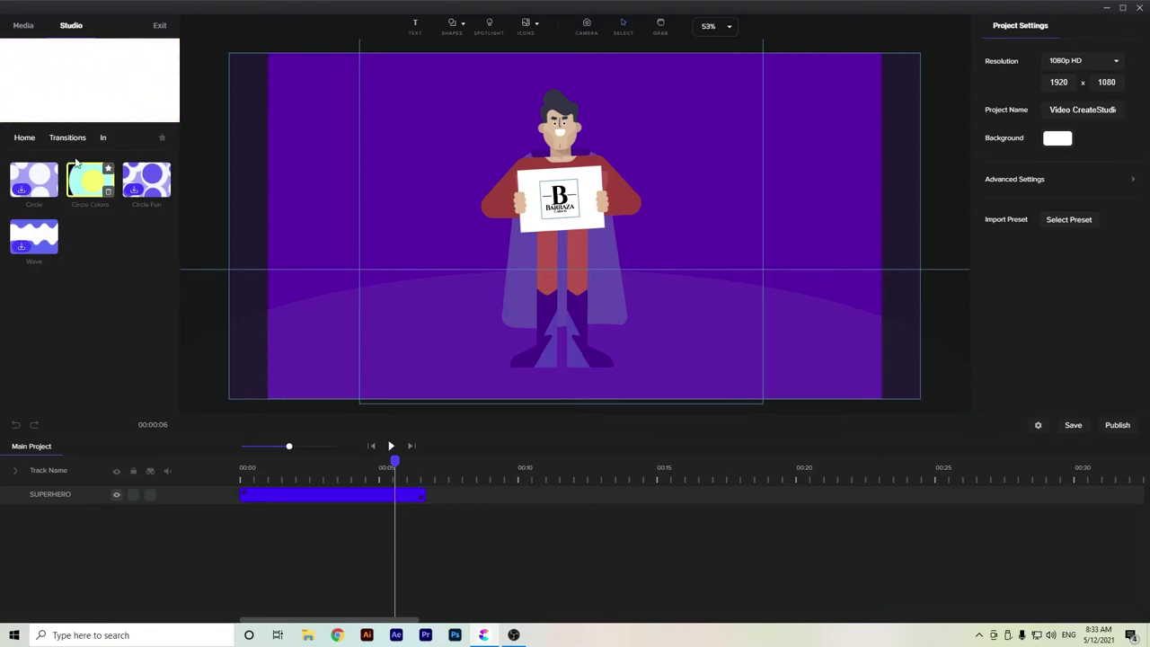
left_click_drag(80, 190, 402, 221)
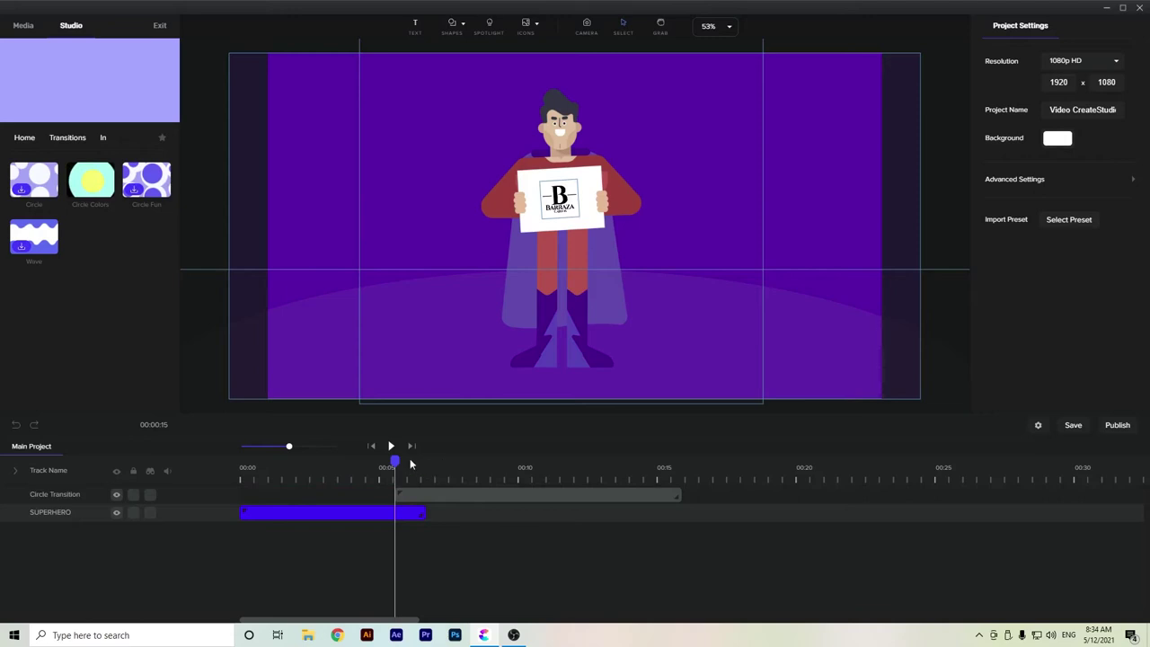
left_click_drag(393, 462, 411, 482)
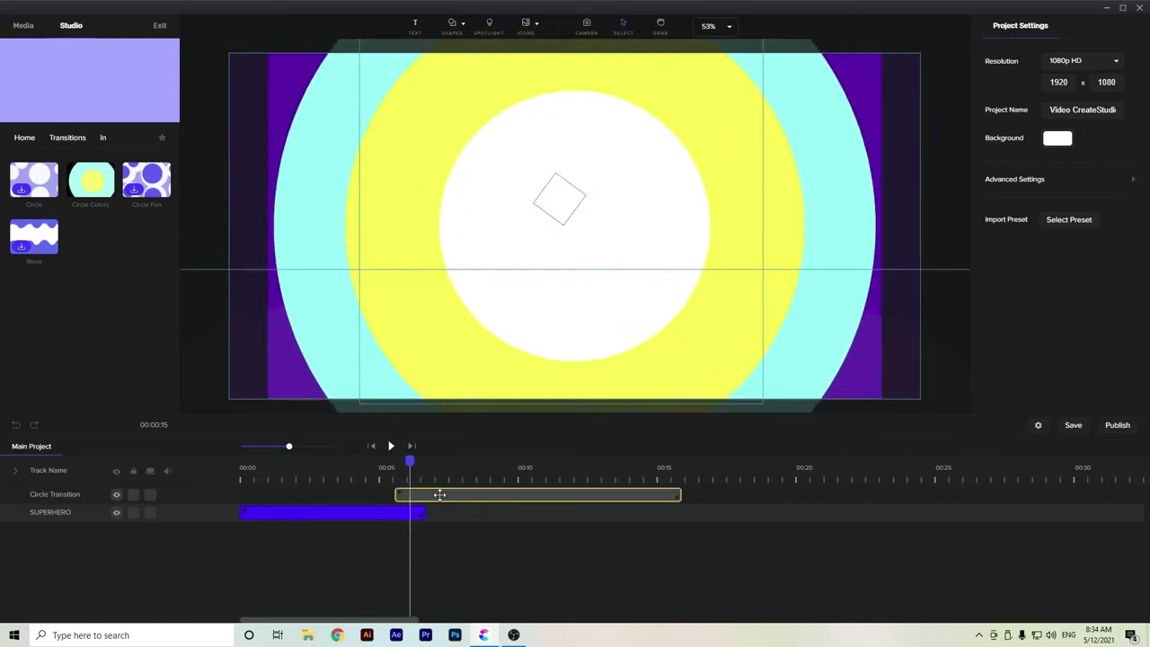
Open the Circle Transition's individual circle layers and scrub its animation to about 6.2 seconds
double_click(55, 496)
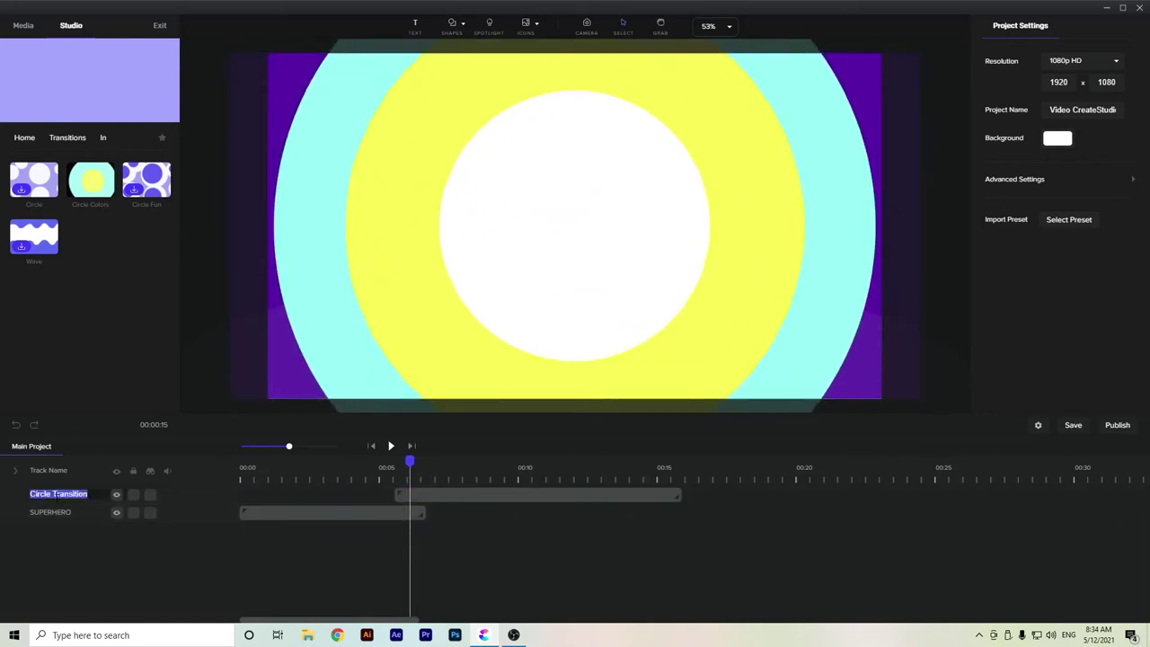
left_click(469, 497)
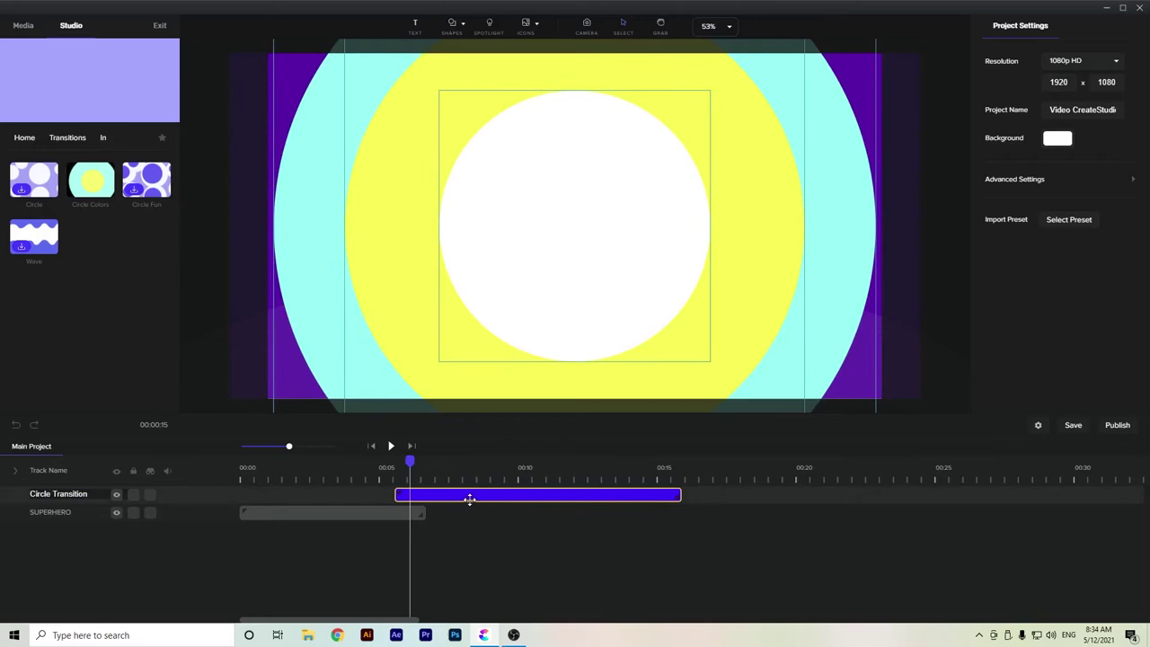
double_click(469, 497)
left_click(351, 544)
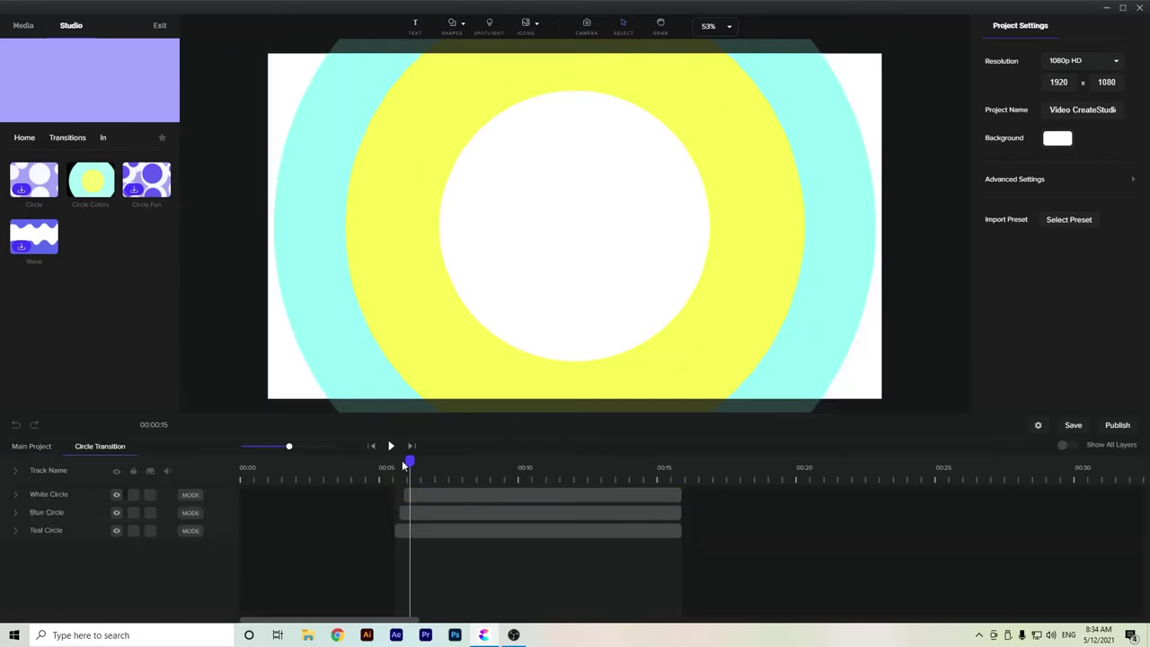
mouse_move(408, 461)
left_mouse_down()
mouse_move(398, 461)
mouse_move(412, 461)
left_mouse_up()
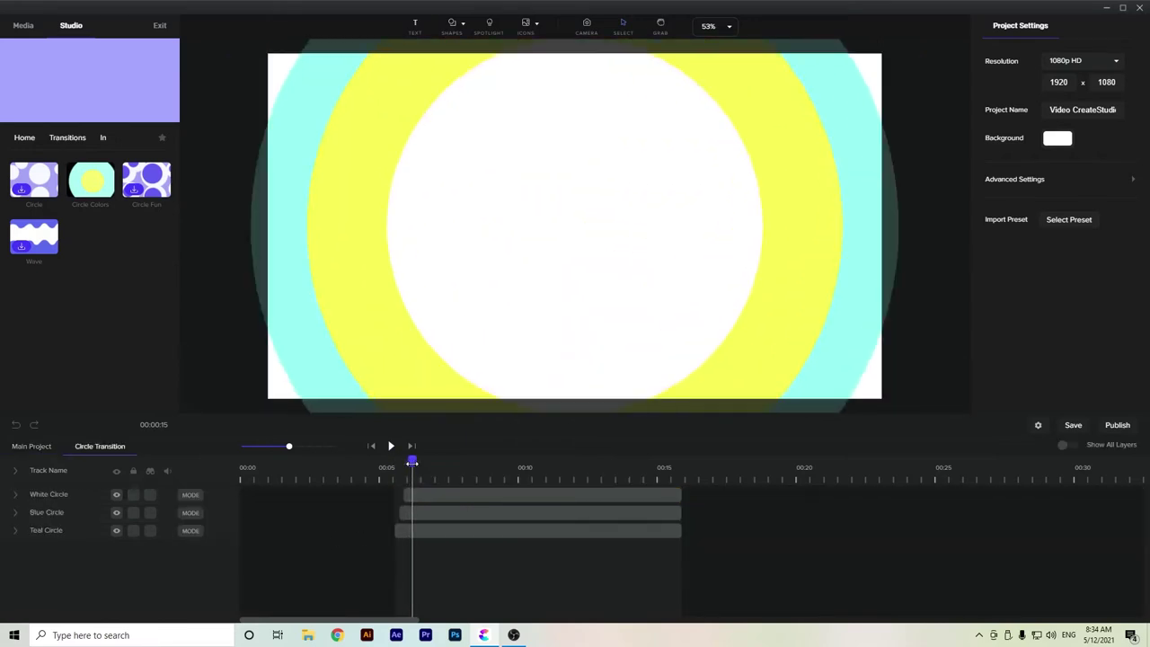
Recolour the Teal Circle layer to red #E91111
left_click(479, 533)
left_click(476, 428)
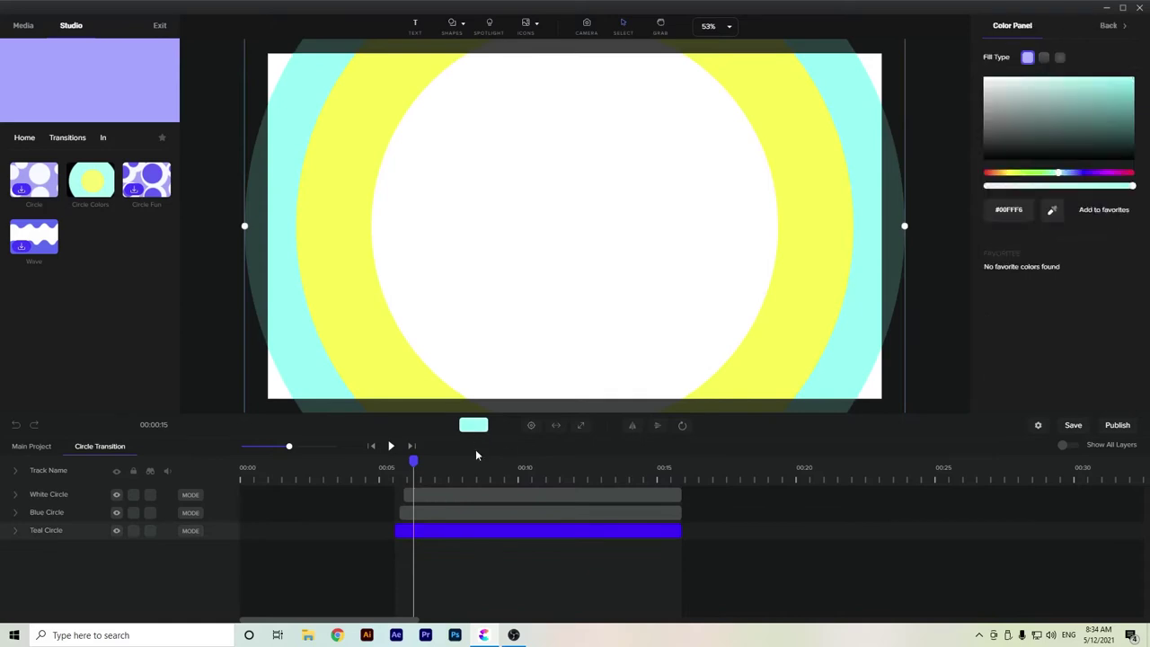
left_click_drag(1018, 176, 1147, 186)
mouse_move(1118, 101)
left_mouse_down()
mouse_move(1120, 117)
mouse_move(1124, 88)
left_mouse_up()
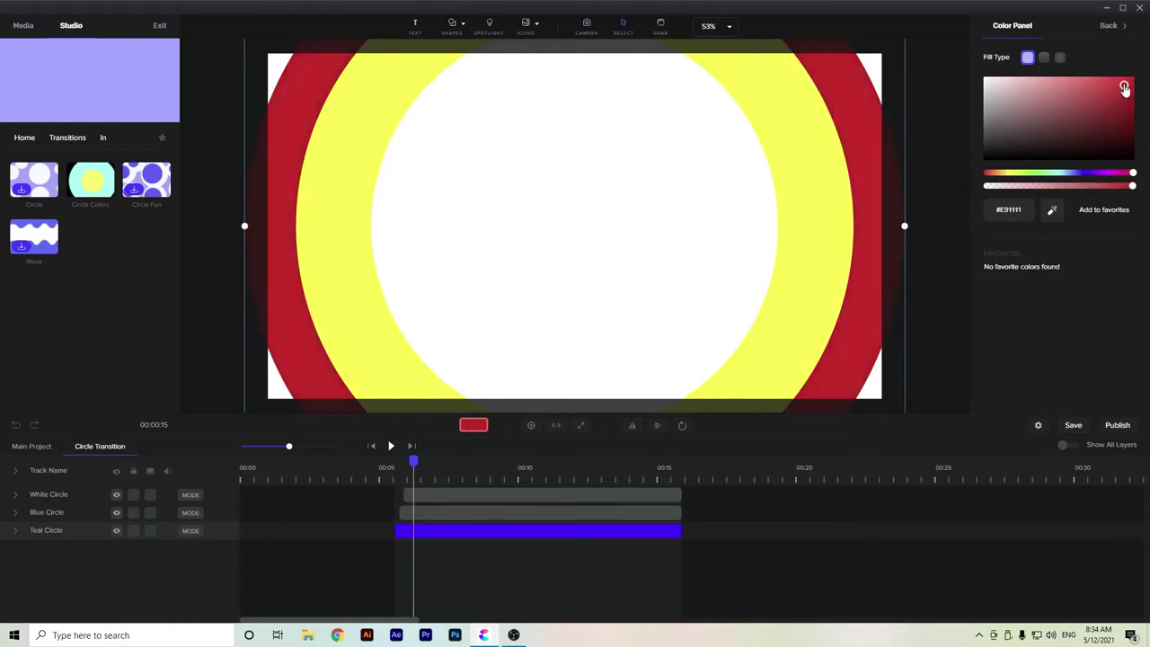
Recolour the Blue Circle layer to dark blue #221582
left_click(511, 511)
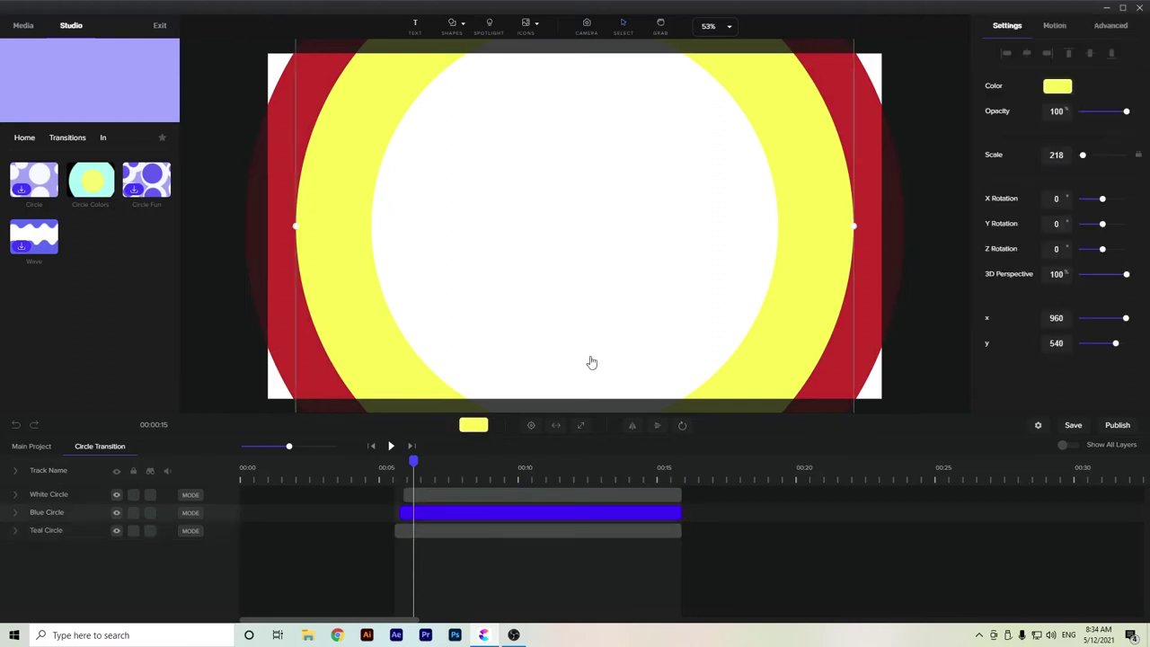
left_click(1070, 87)
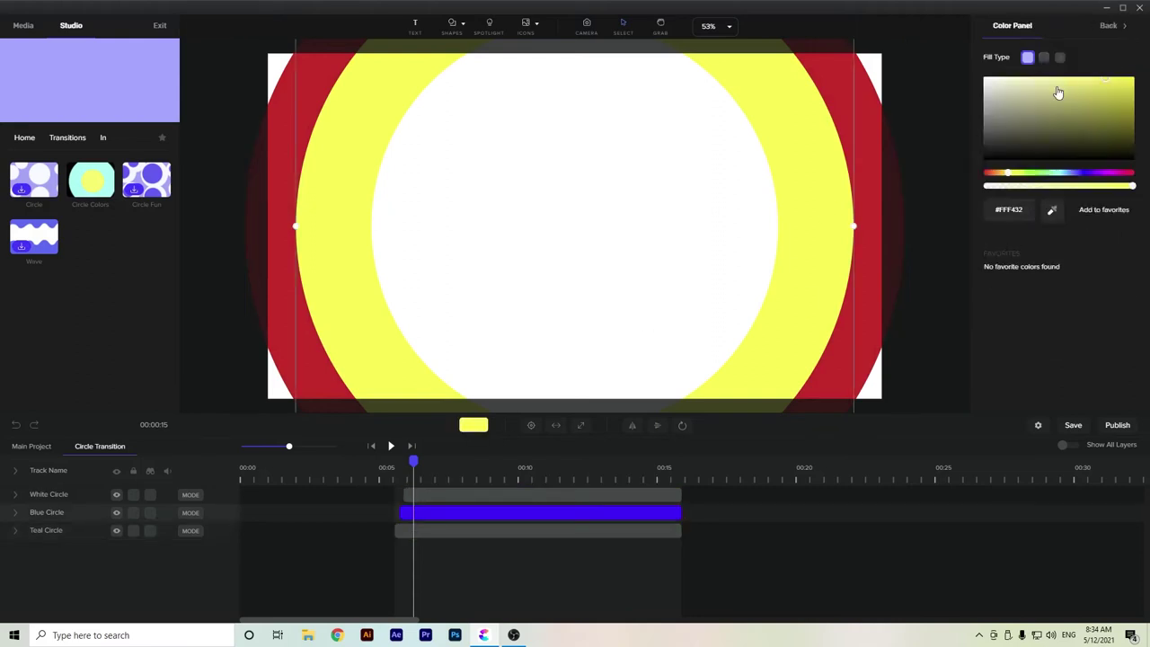
left_click(1087, 173)
left_click(1113, 118)
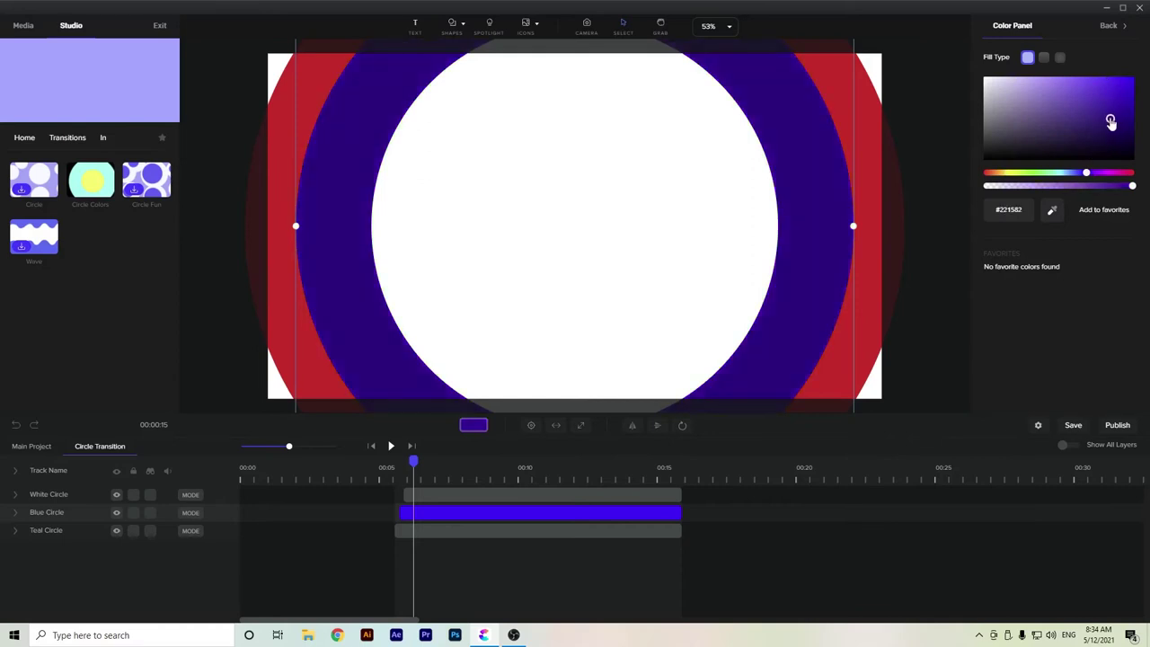
Return to the main project timeline and scrub through the recoloured transition to about 8.2 seconds
left_click(30, 446)
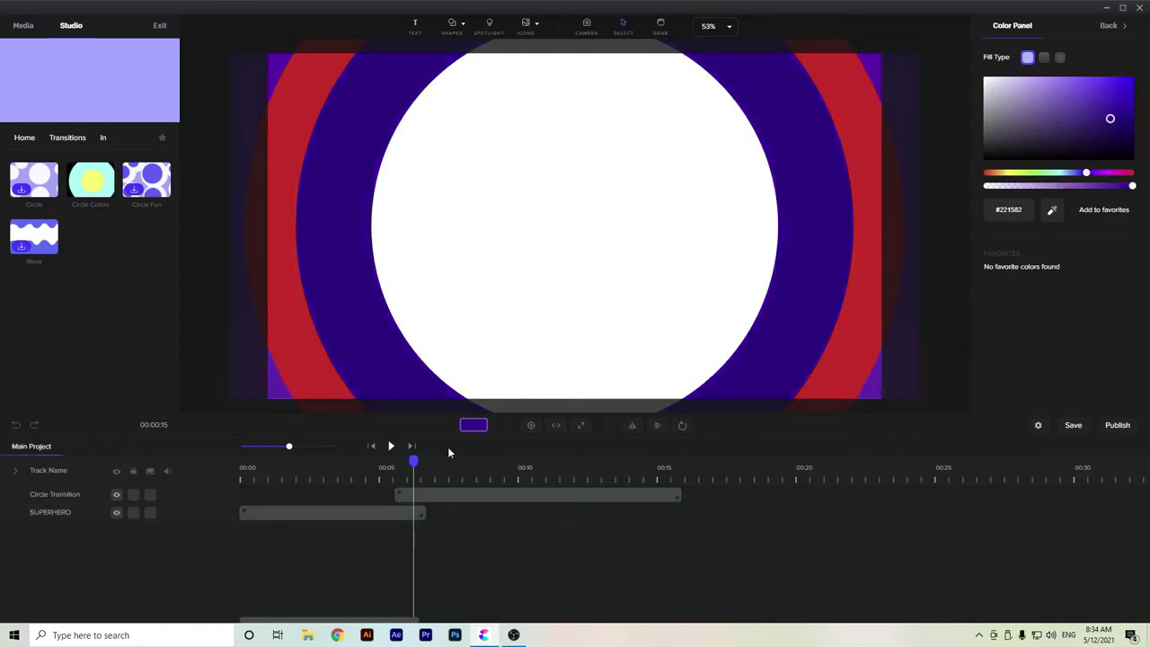
left_click_drag(404, 468, 470, 473)
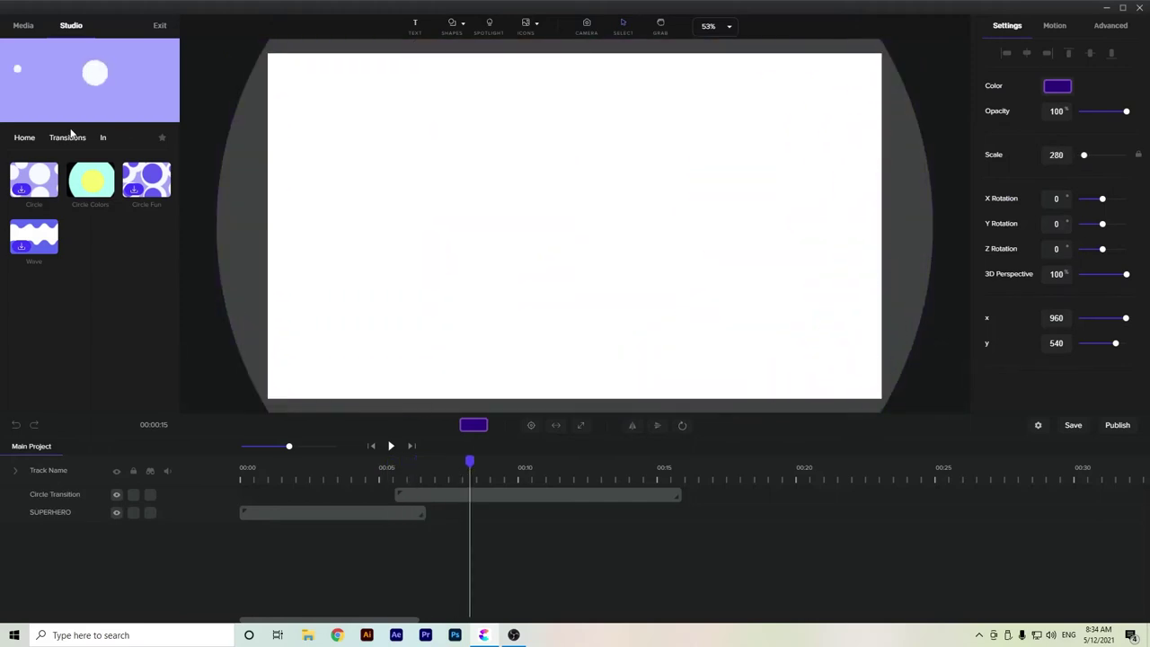
Browse the Elegant and Supreme background collections in the asset library
left_click(22, 139)
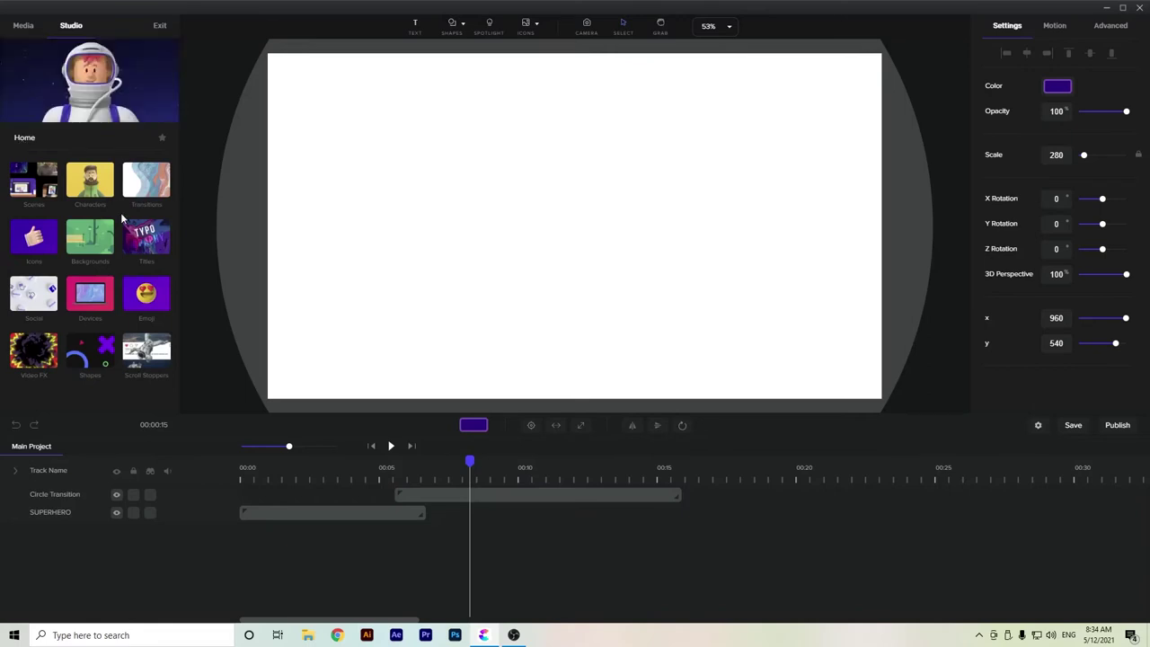
left_click(87, 239)
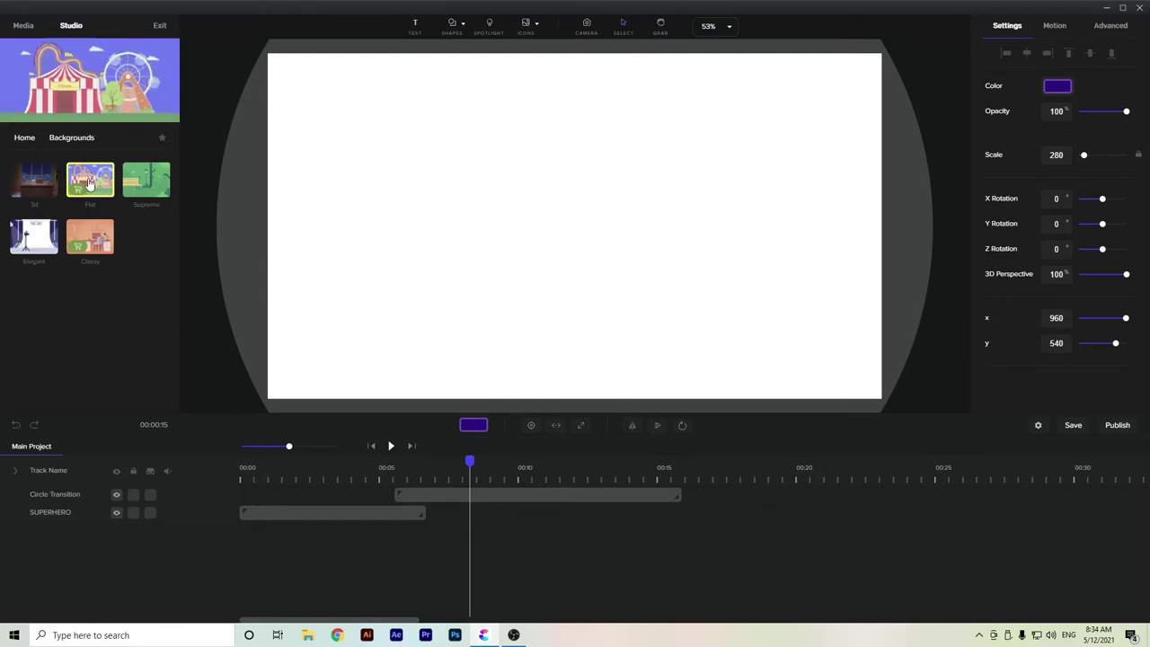
left_click(33, 238)
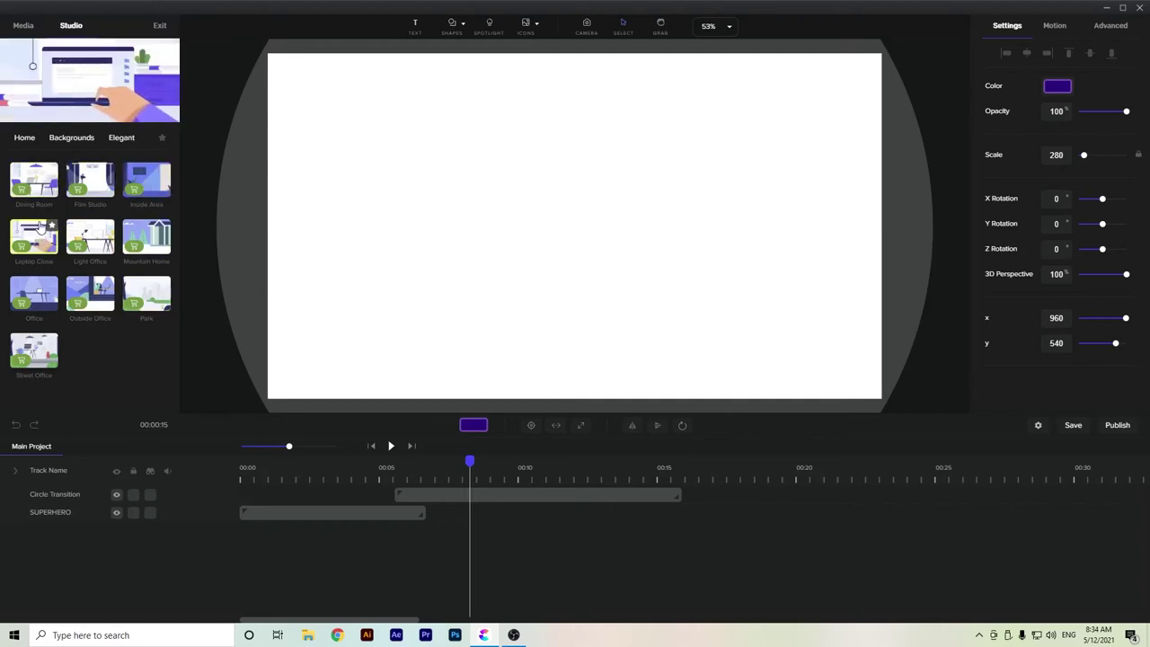
left_click(70, 142)
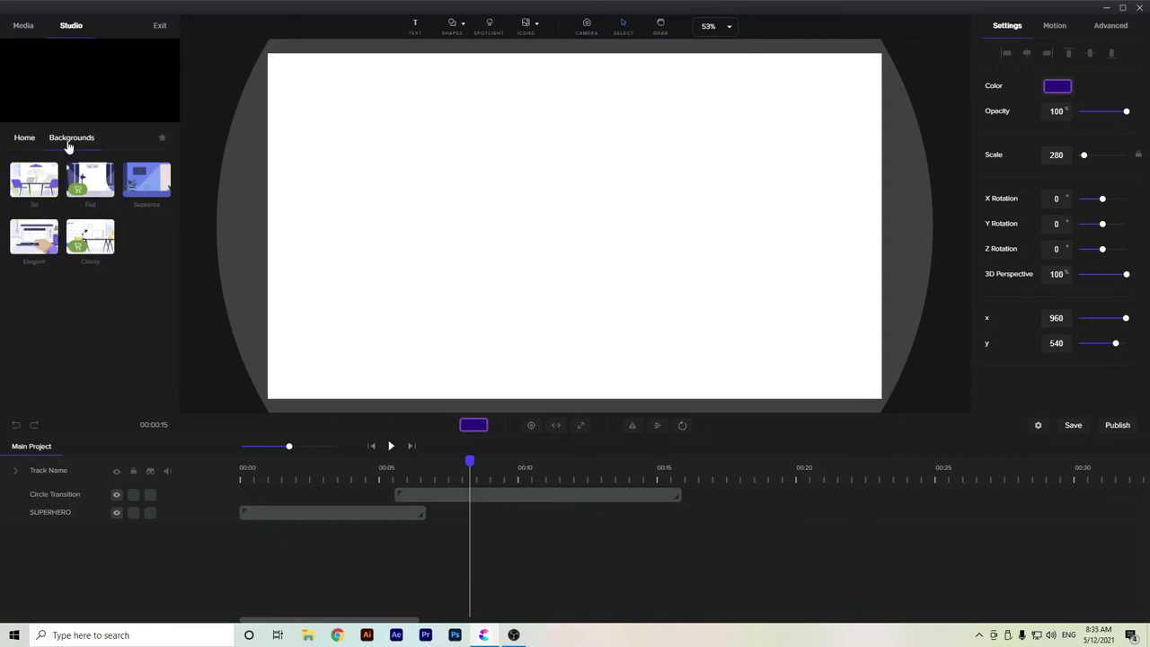
left_click(123, 182)
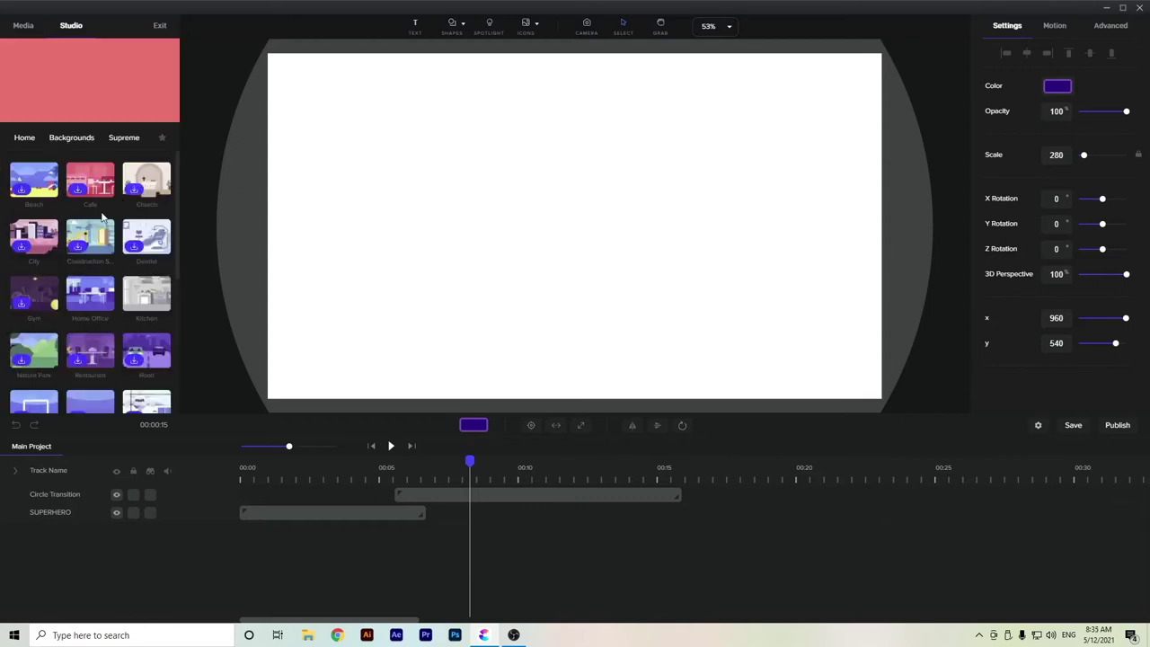
scroll(74, 232, "down", 2)
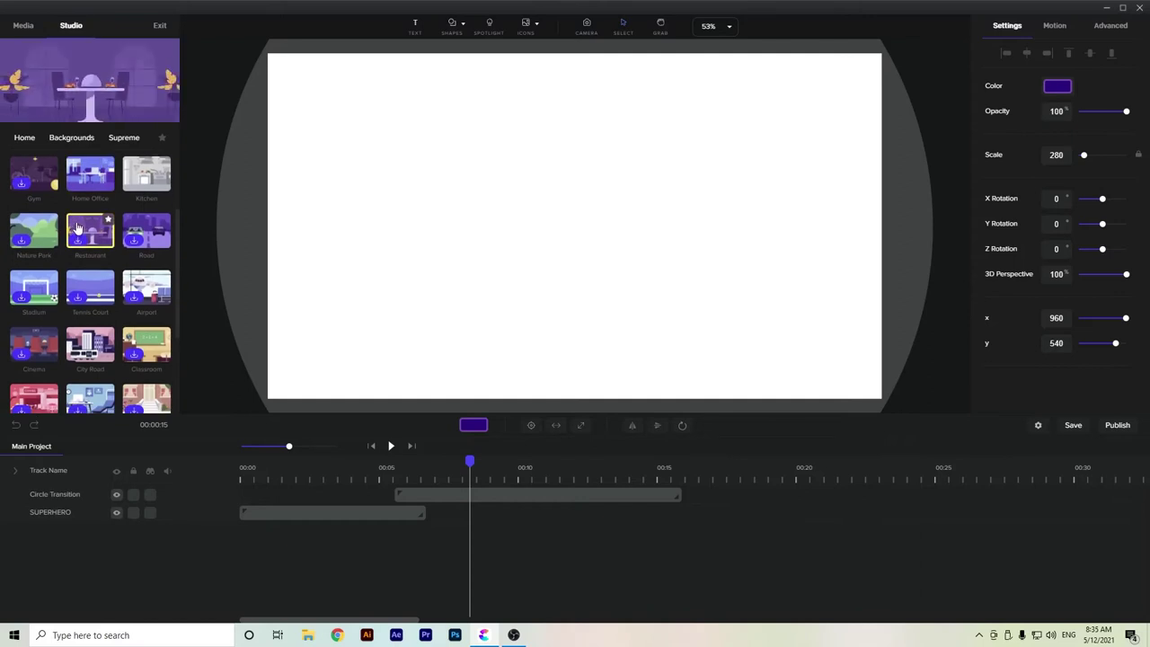
scroll(81, 224, "down", 3)
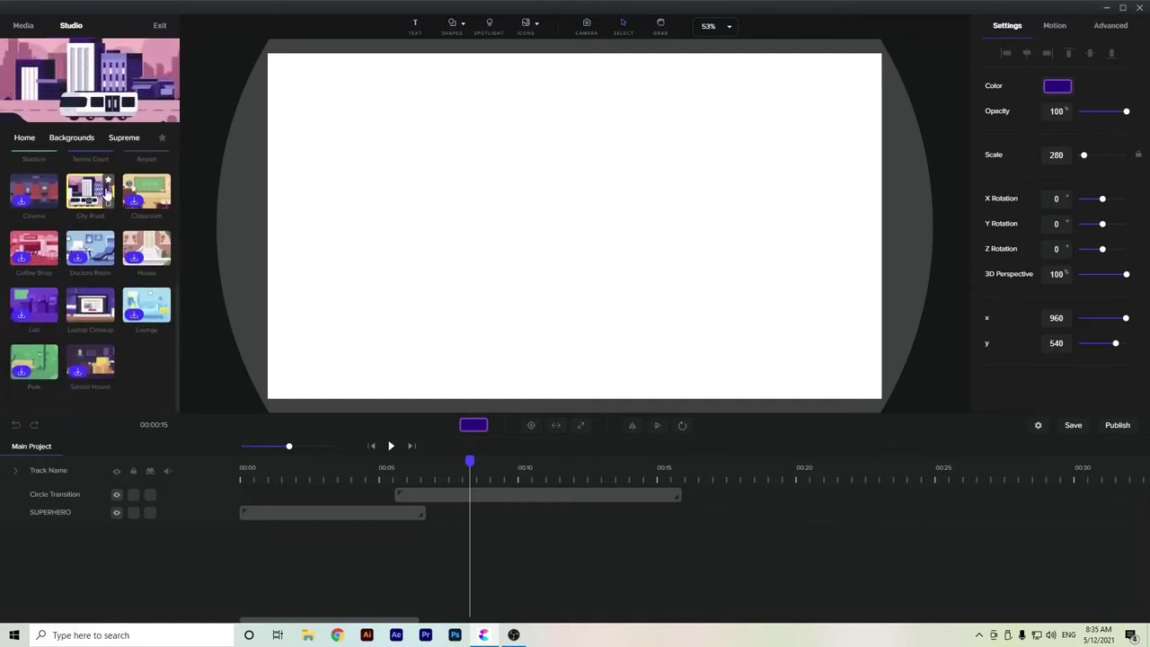
Add the City Road background, place its track below Circle Transition and start it where the Superhero scene ends
left_click_drag(85, 199, 360, 234)
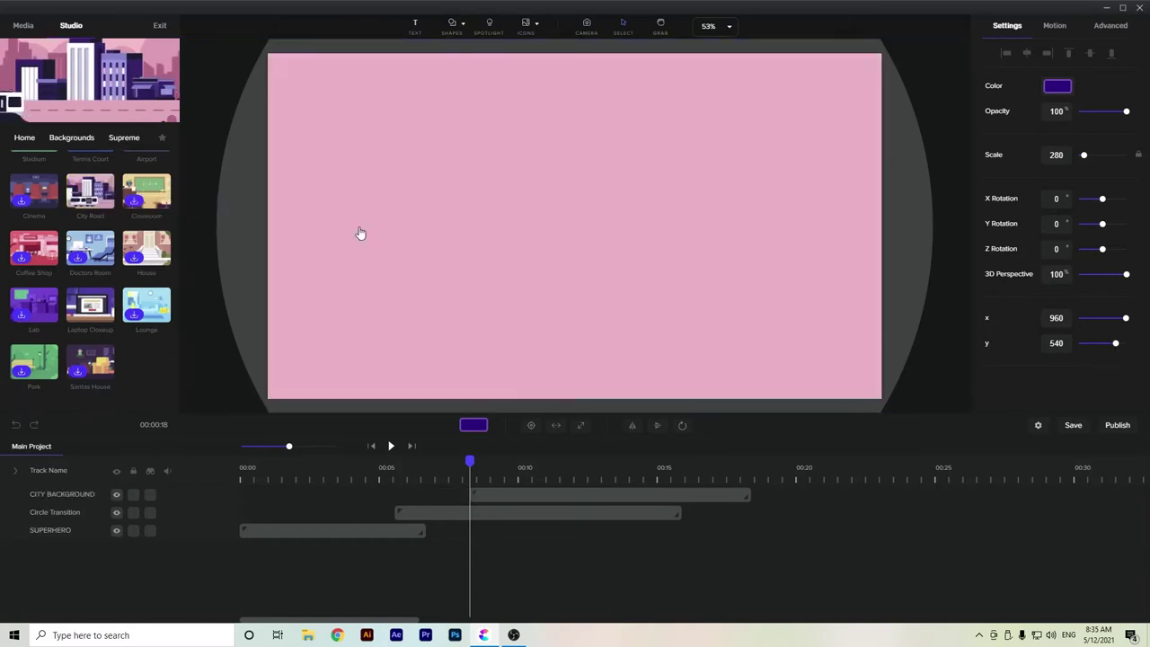
left_click_drag(53, 490, 54, 517)
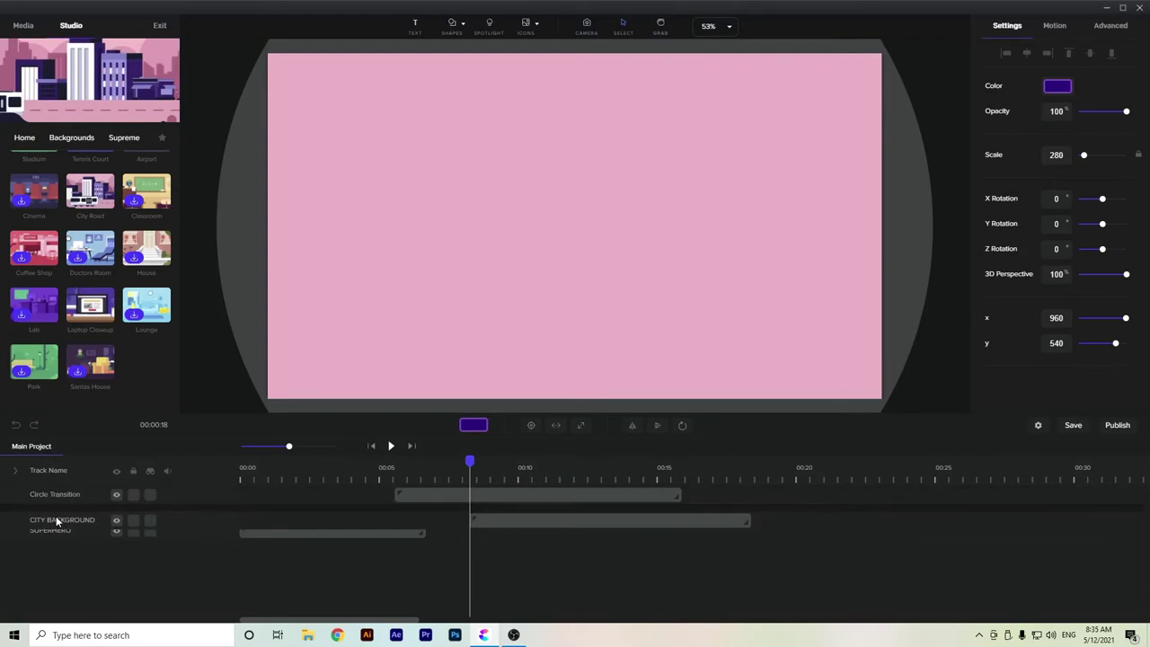
left_click(498, 520)
left_click_drag(503, 516, 456, 518)
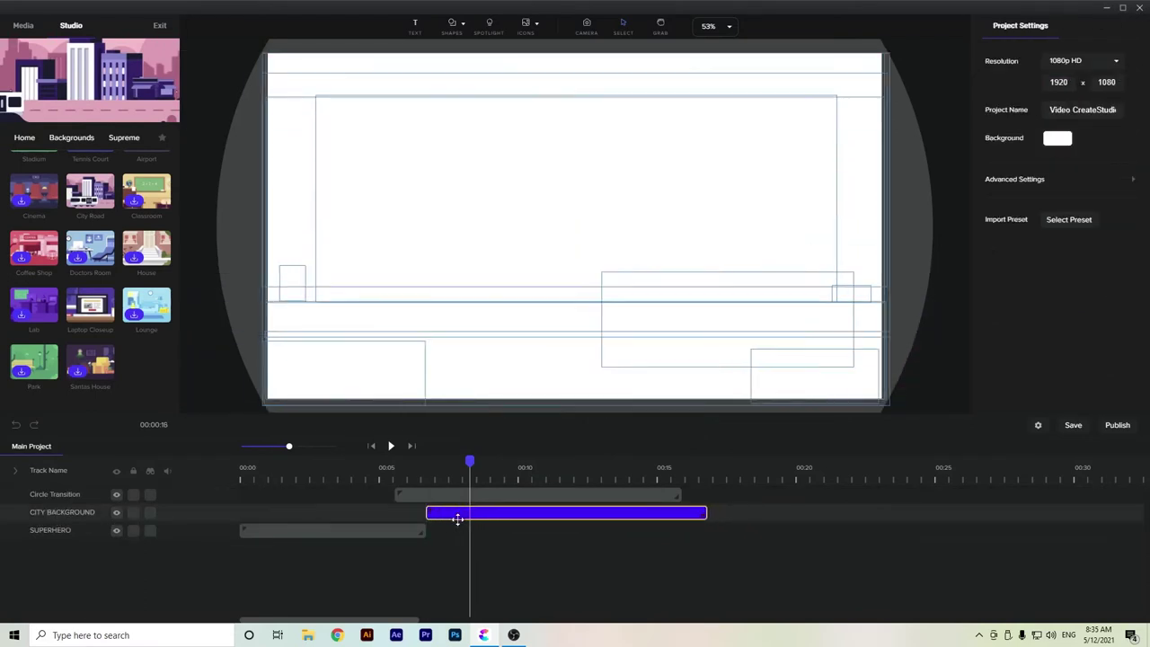
Move the playhead to about 7 seconds, near the end of the circle transition's opening animation
left_click(467, 500)
left_click(460, 470)
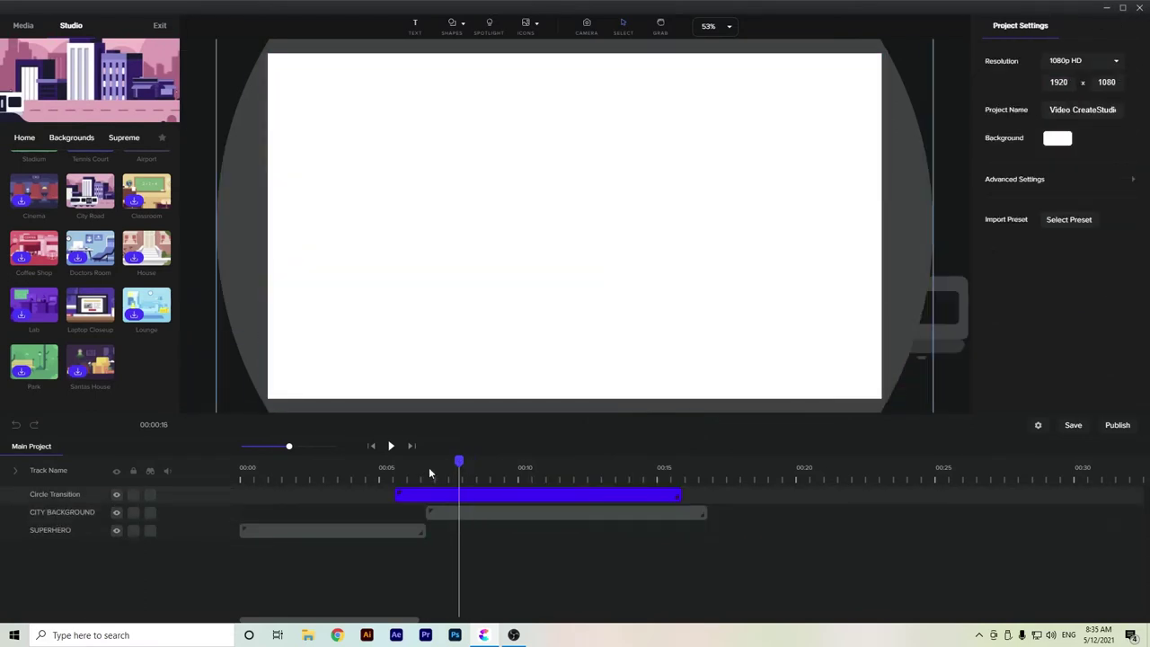
left_click_drag(454, 461, 435, 478)
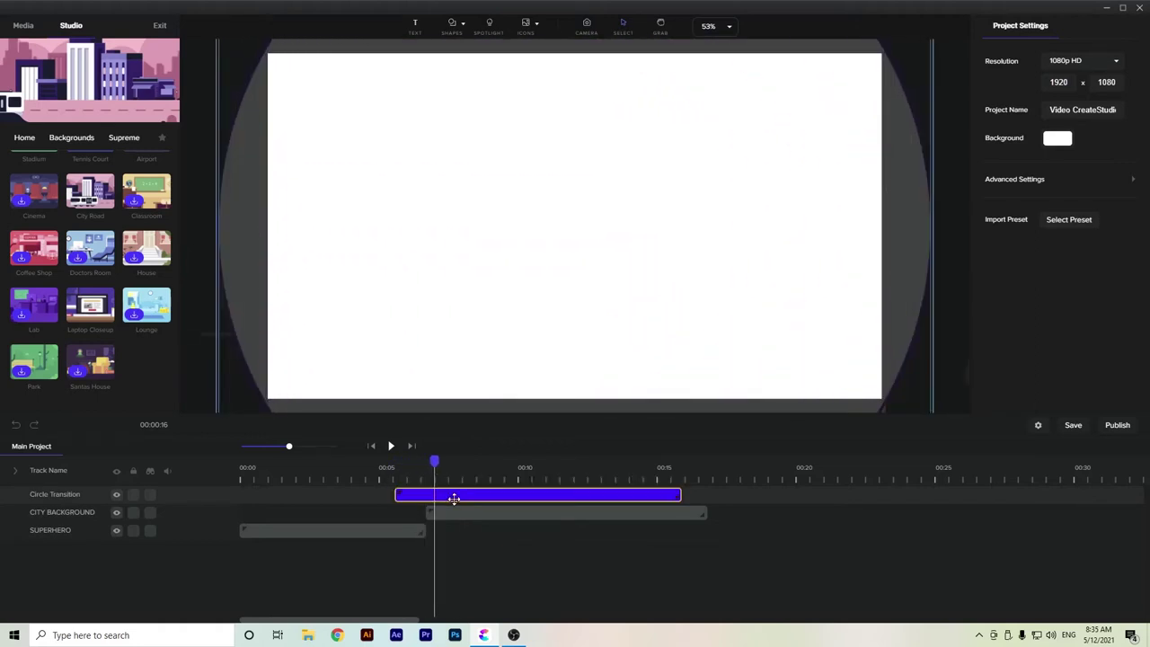
Hide and reshow the White Circle layer inside Circle Transition, and return to the main project timeline
double_click(452, 498)
left_click(59, 531)
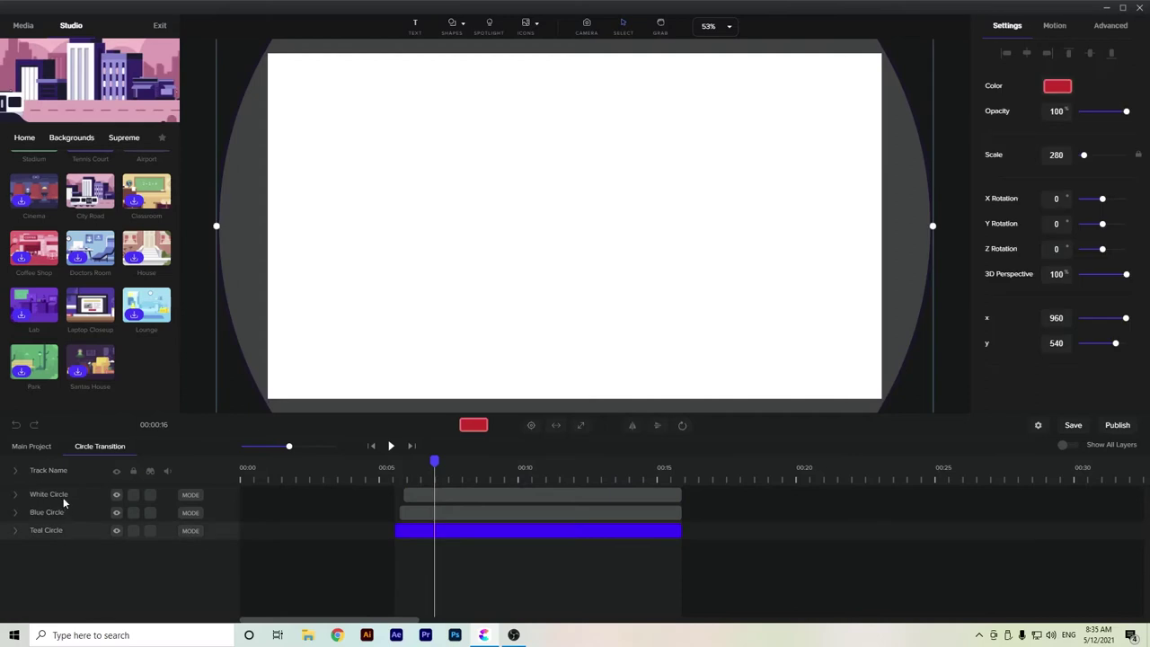
left_click(55, 494)
left_click(115, 495)
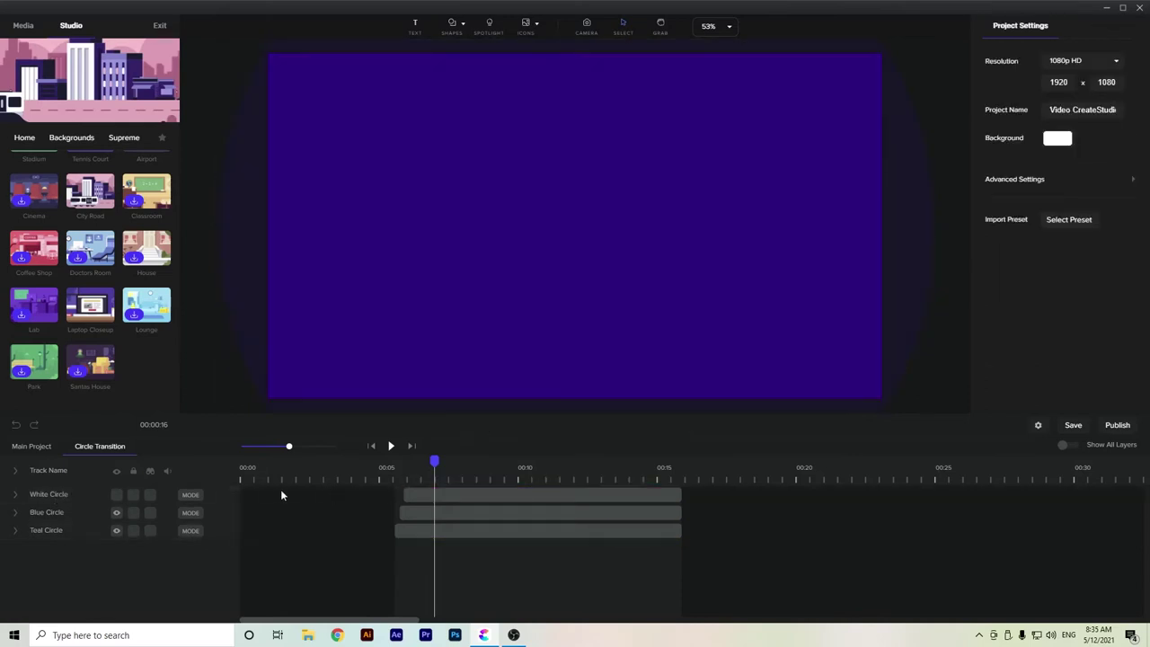
left_click(116, 497)
left_click(34, 447)
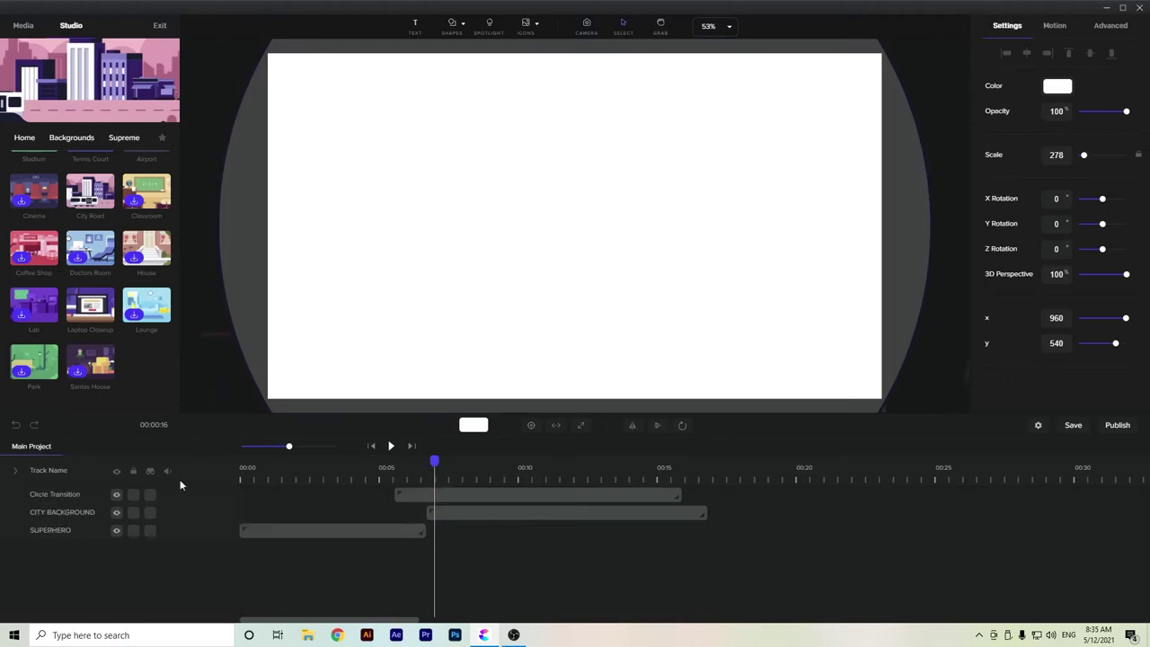
Undo the City Background track's repositioning and remove the track from the timeline
left_click(76, 565)
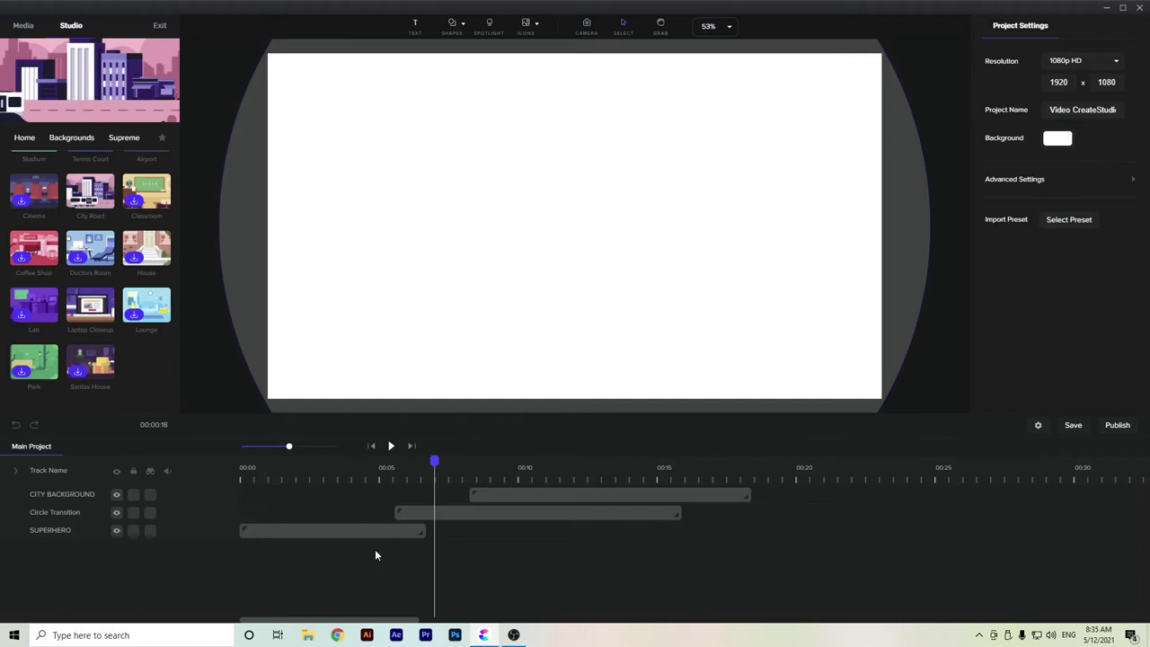
key("Delete")
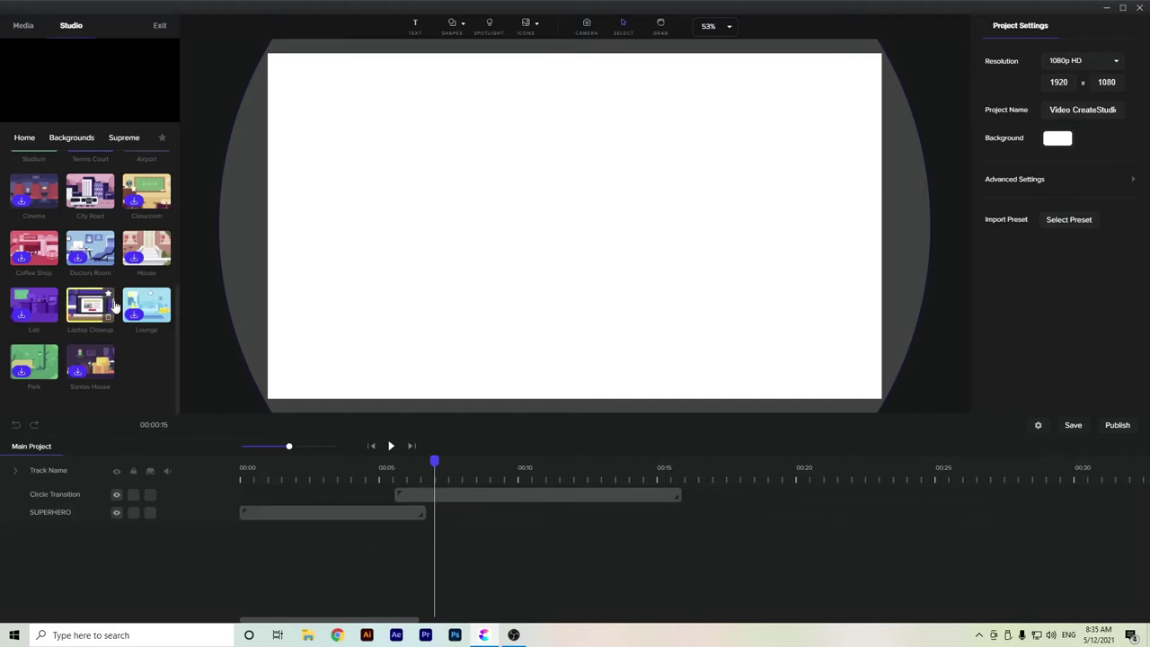
Add the City Road background above Circle Transition at about 7 seconds and scrub across its opening animation
left_click_drag(99, 194, 334, 205)
mouse_move(438, 478)
left_mouse_down()
mouse_move(416, 475)
mouse_move(467, 476)
mouse_move(427, 479)
left_mouse_up()
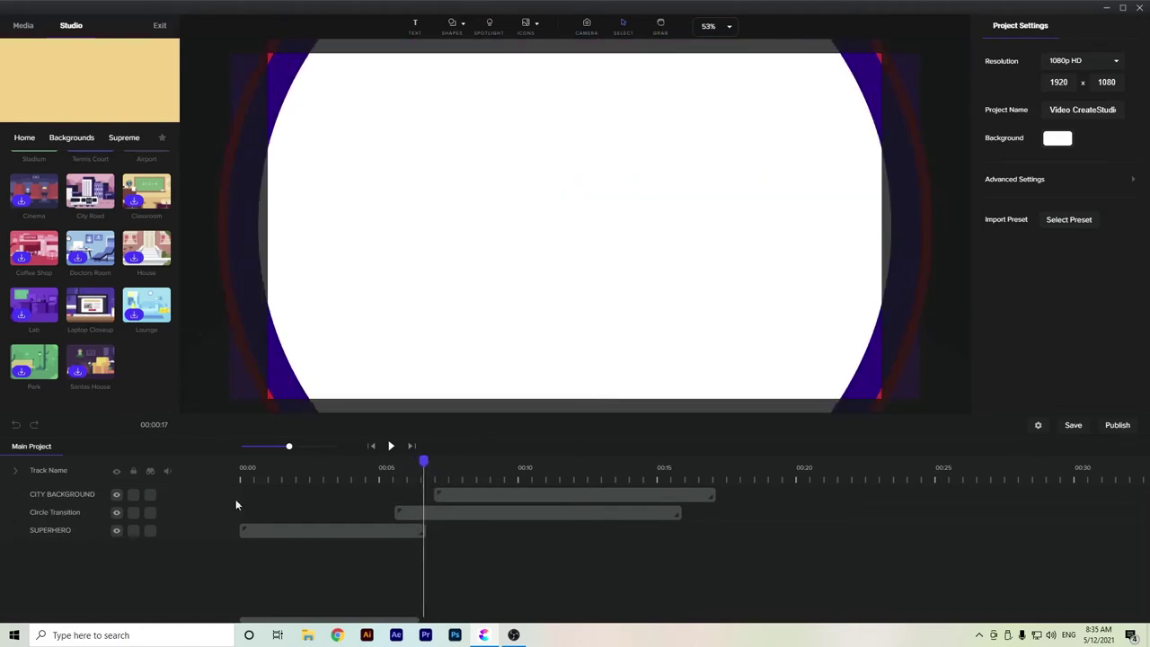
left_click_drag(423, 463, 452, 464)
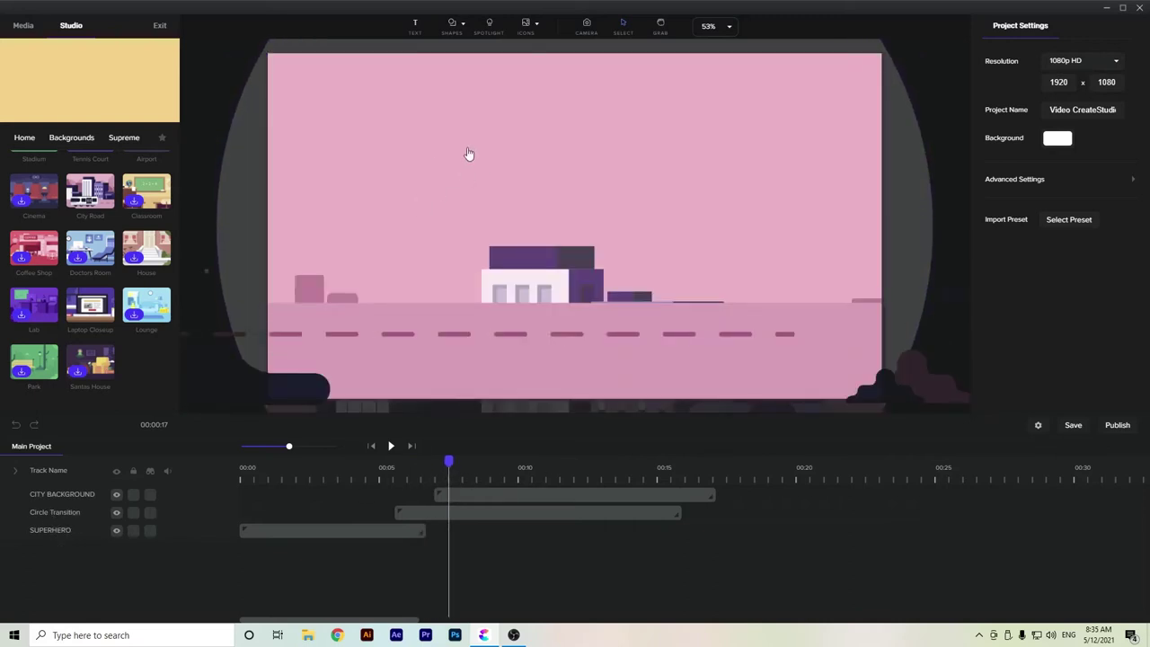
Copy the colour #FEB3C7 from the City Background's BACKGROUND layer and return to the main project timeline
double_click(484, 492)
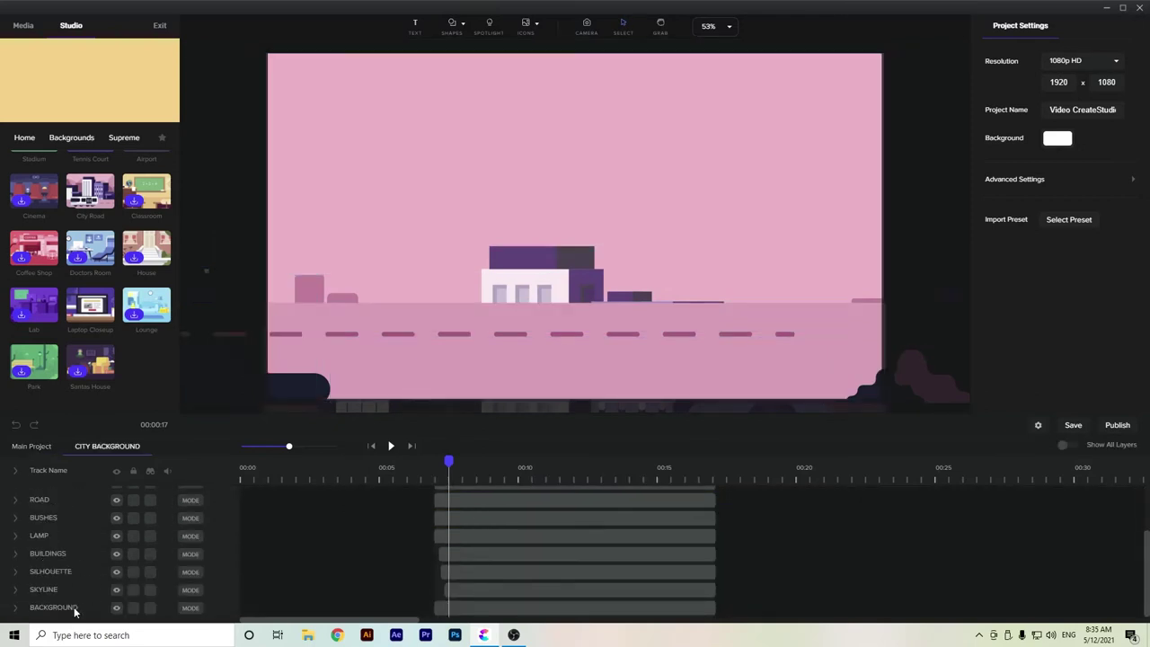
left_click(74, 609)
left_click(476, 424)
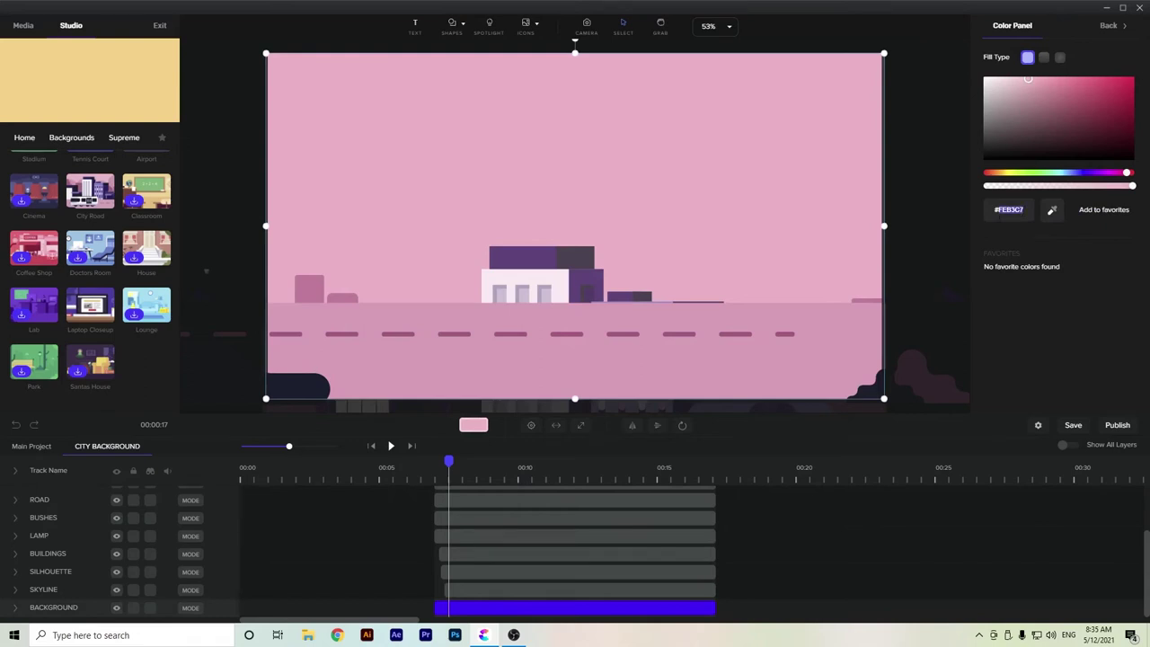
left_click(18, 447)
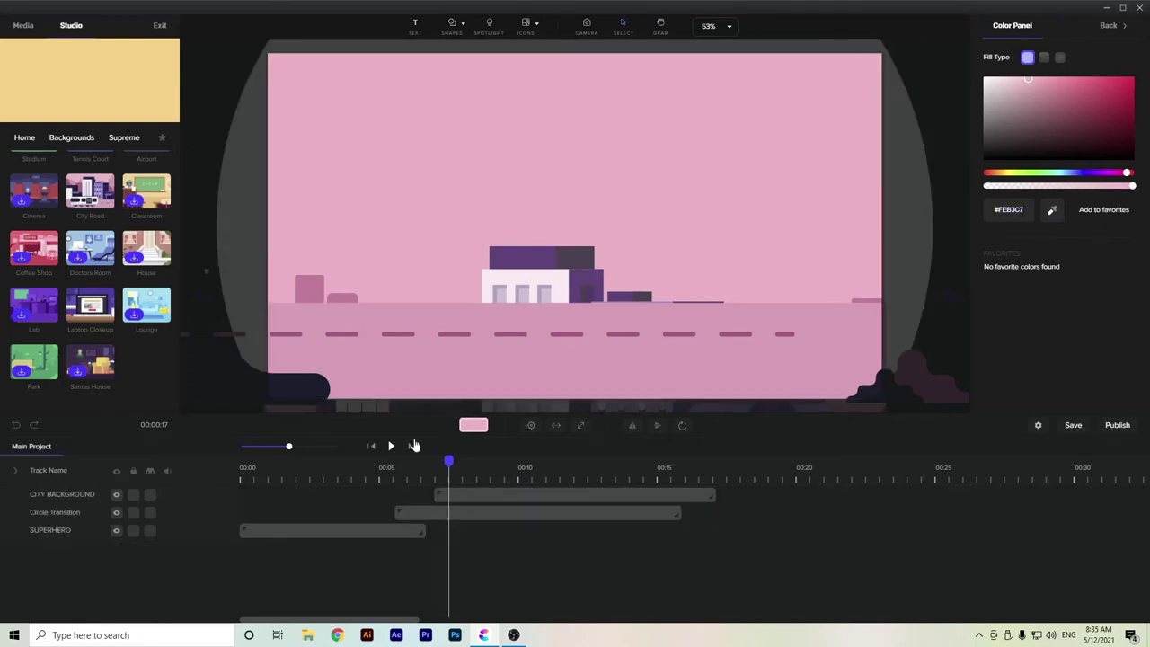
Recolour the Circle Transition's White Circle layer to pink #FEB3C7
left_click(424, 512)
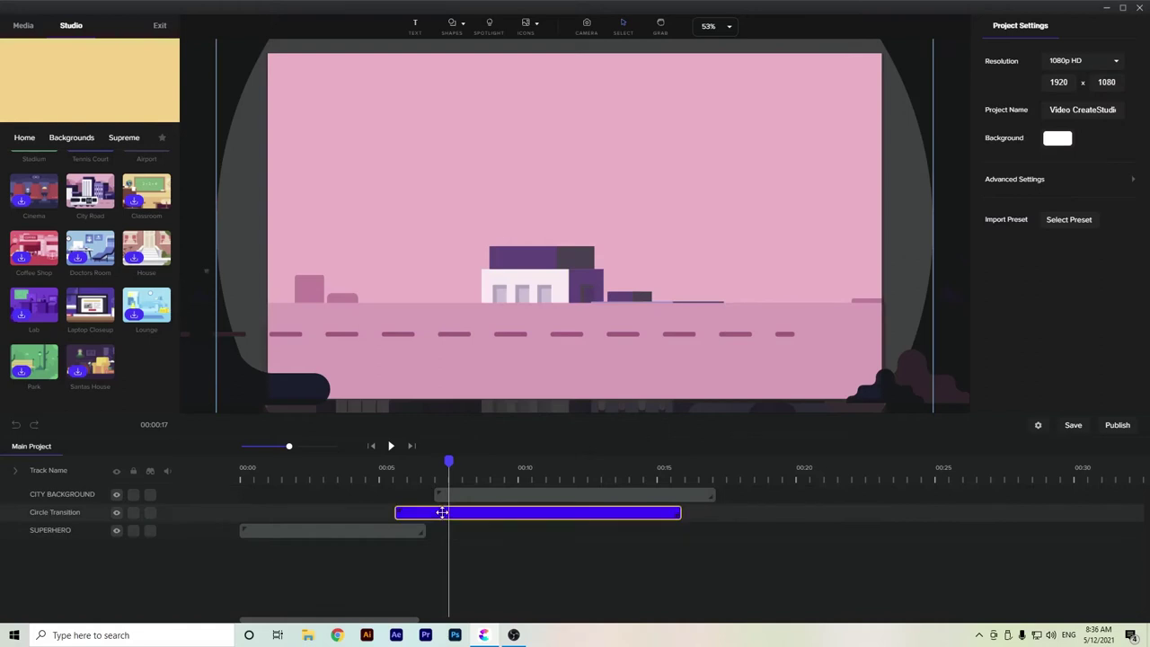
double_click(442, 511)
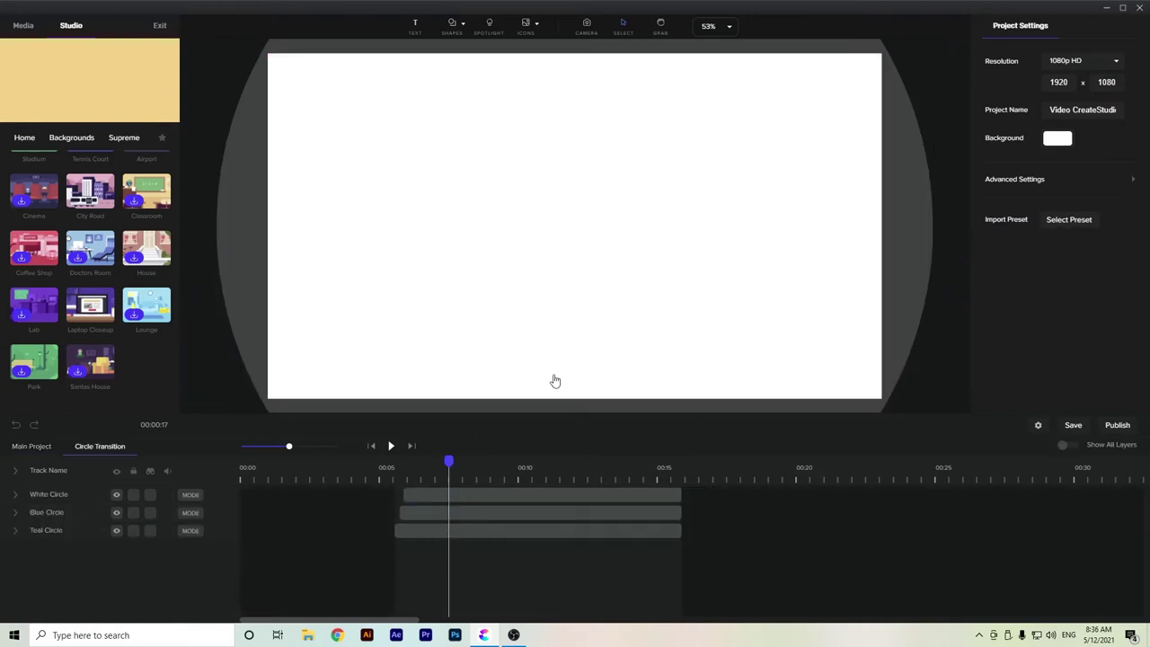
left_click(423, 473)
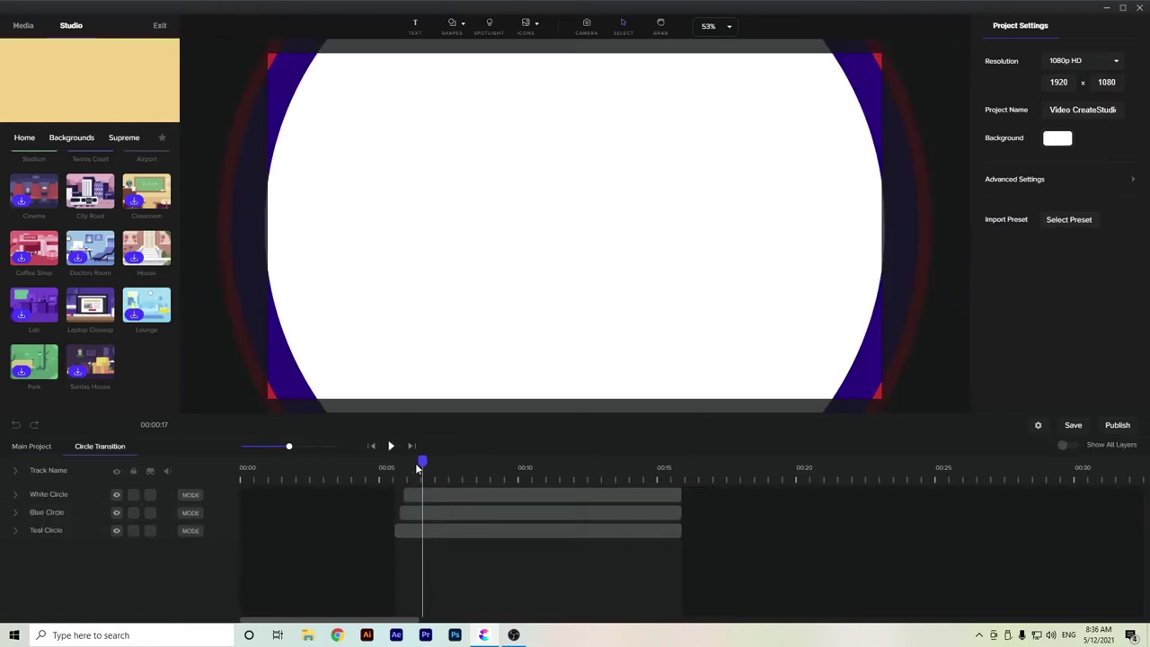
left_click(416, 470)
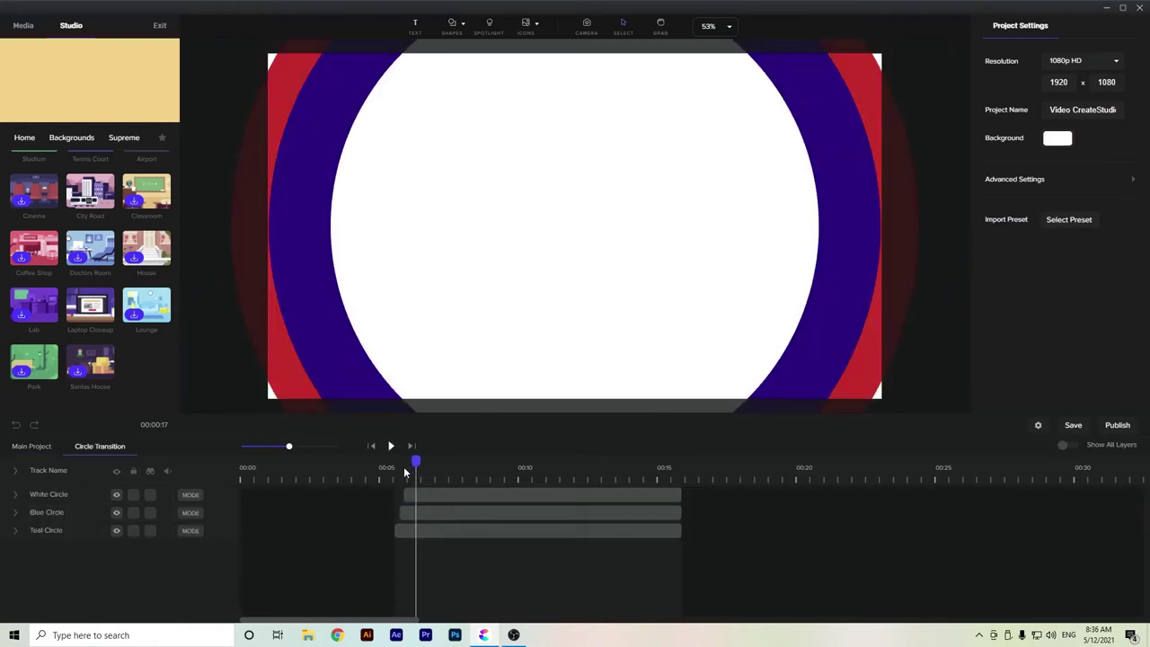
left_click(416, 513)
left_click(431, 495)
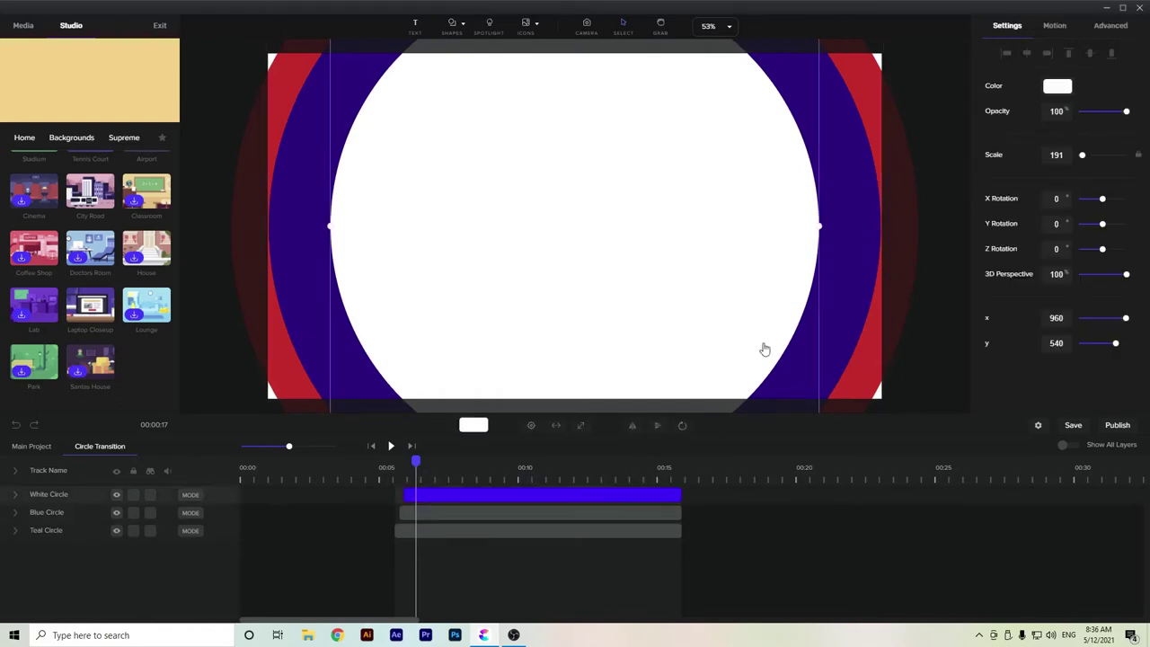
left_click(1057, 86)
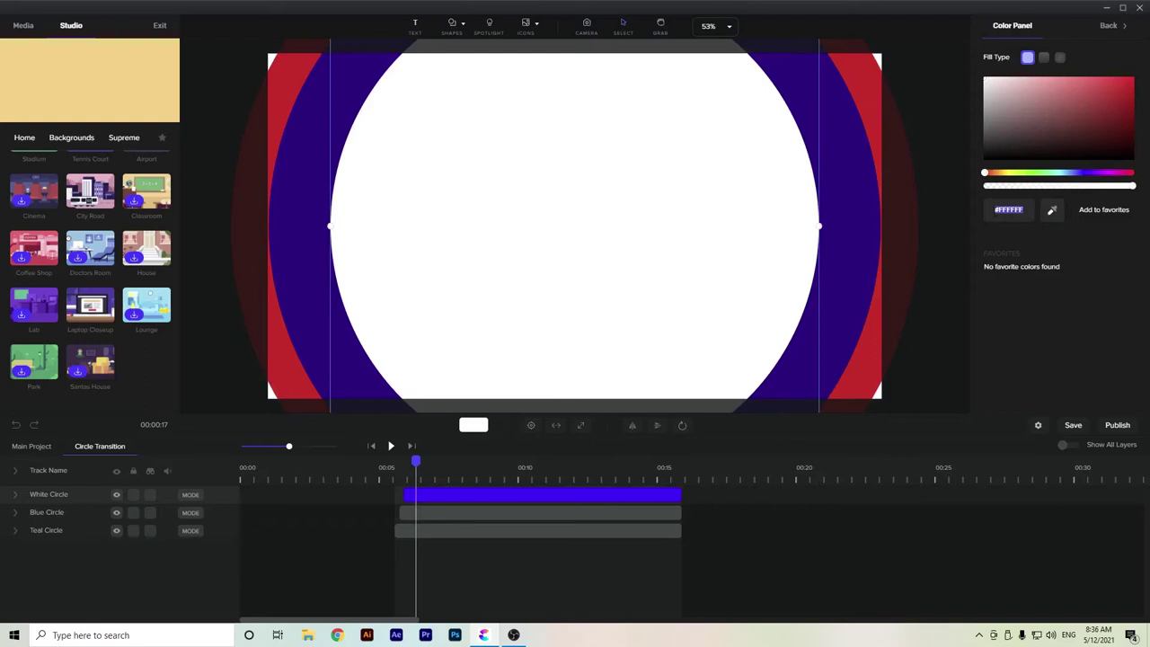
type("#FEB3C7")
Return to the main project timeline and scrub from the transition through the city scene to about 15 seconds
left_click(31, 449)
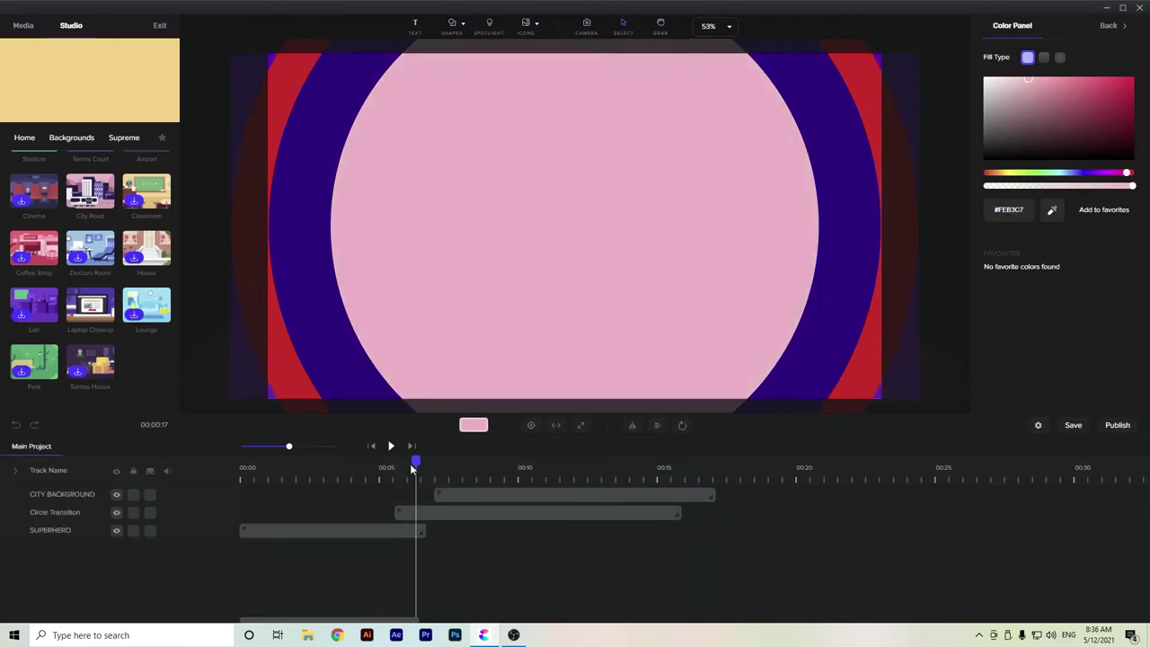
left_click_drag(415, 462, 393, 464)
left_click_drag(387, 465, 644, 484)
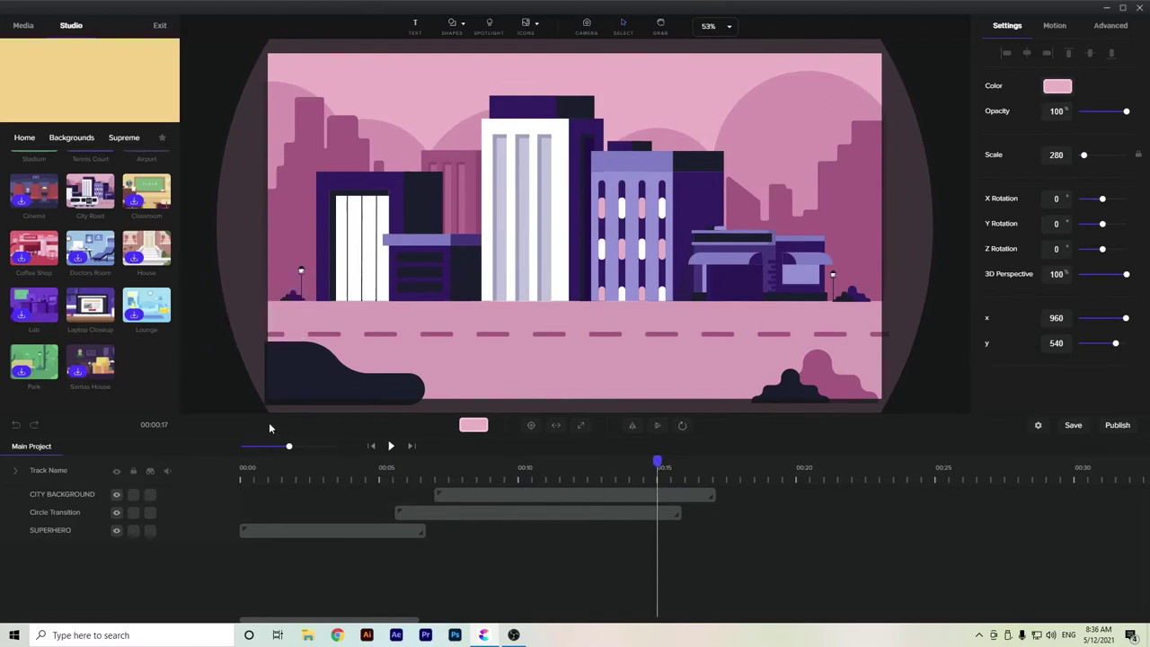
Open the Characters category of the asset library and look through its Devices collection
left_click(24, 138)
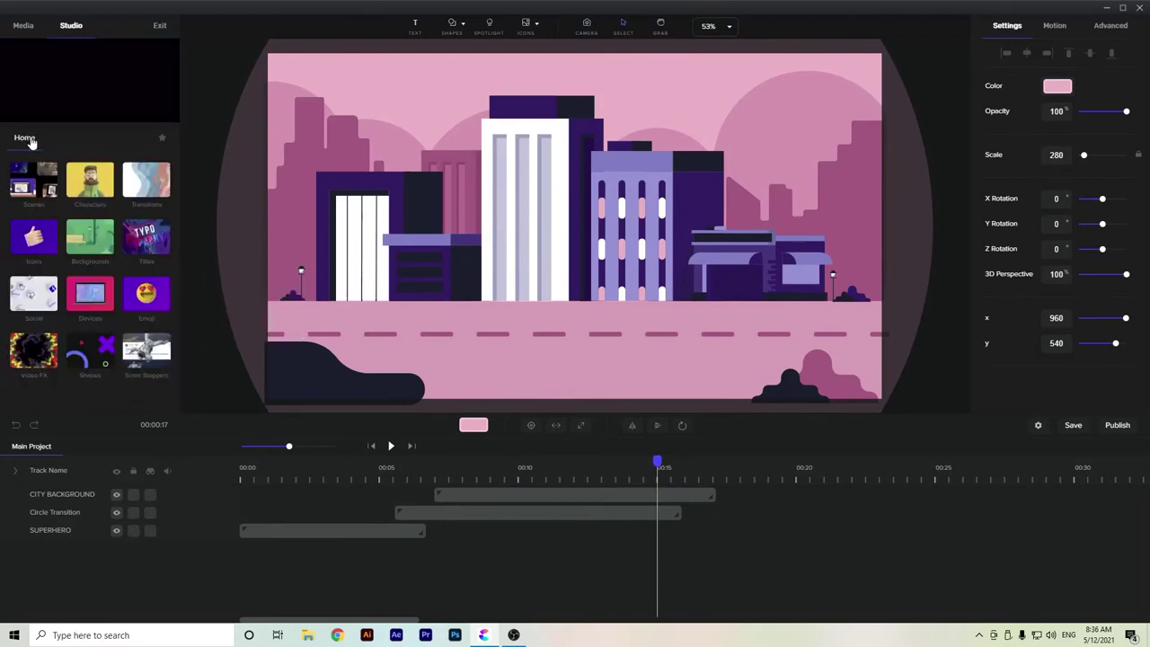
left_click(89, 192)
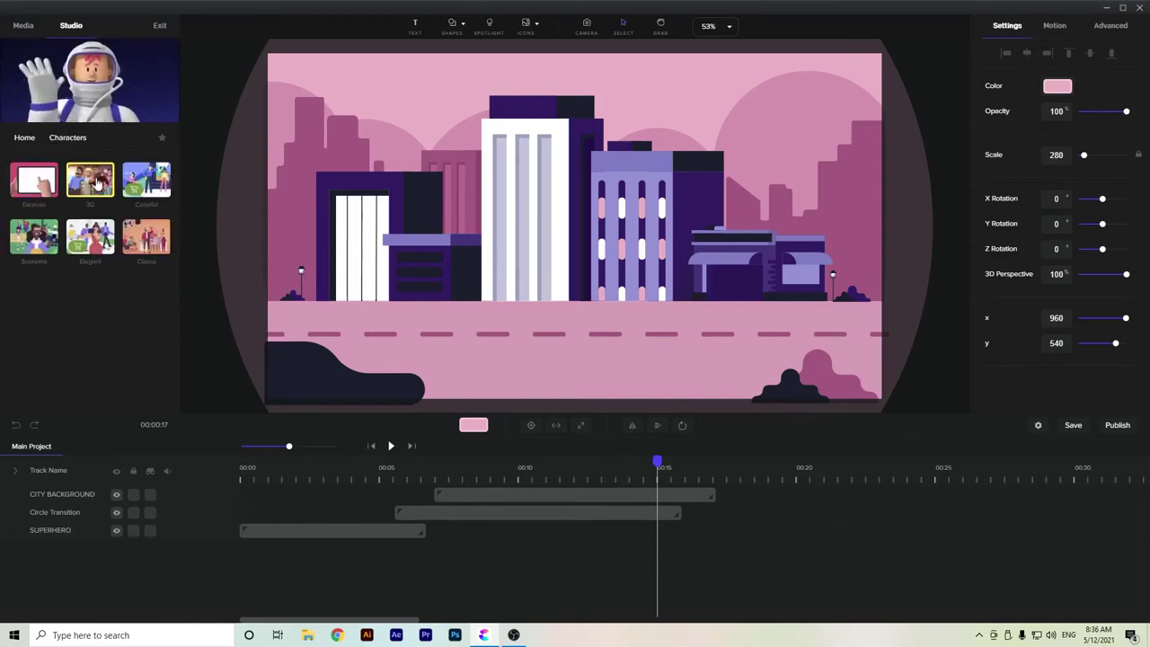
left_click(38, 184)
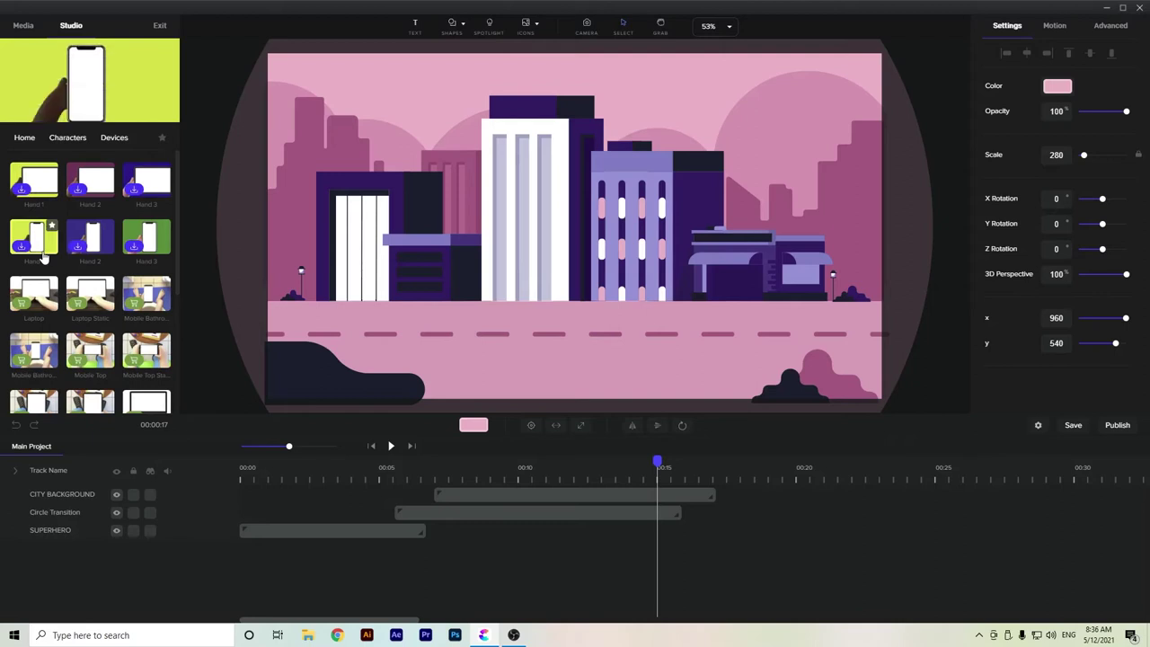
left_click(77, 141)
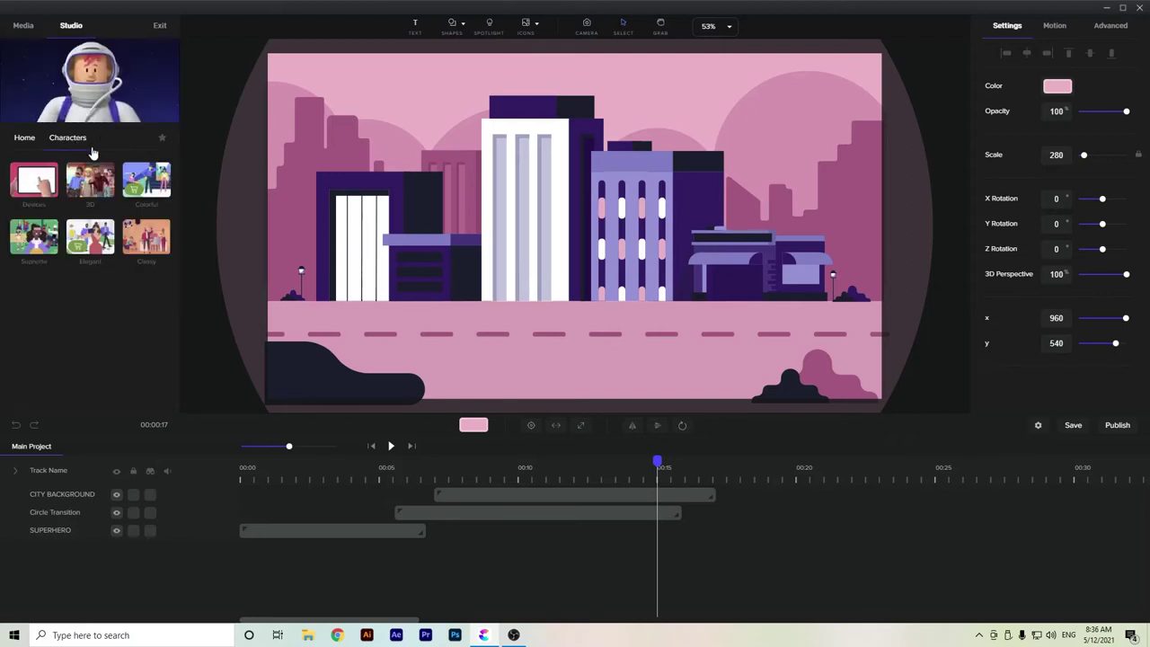
Add the Superhero Guy character from the Supreme collection to the middle of the city scene at about 15 seconds
left_click(34, 237)
scroll(90, 284, "down", 2)
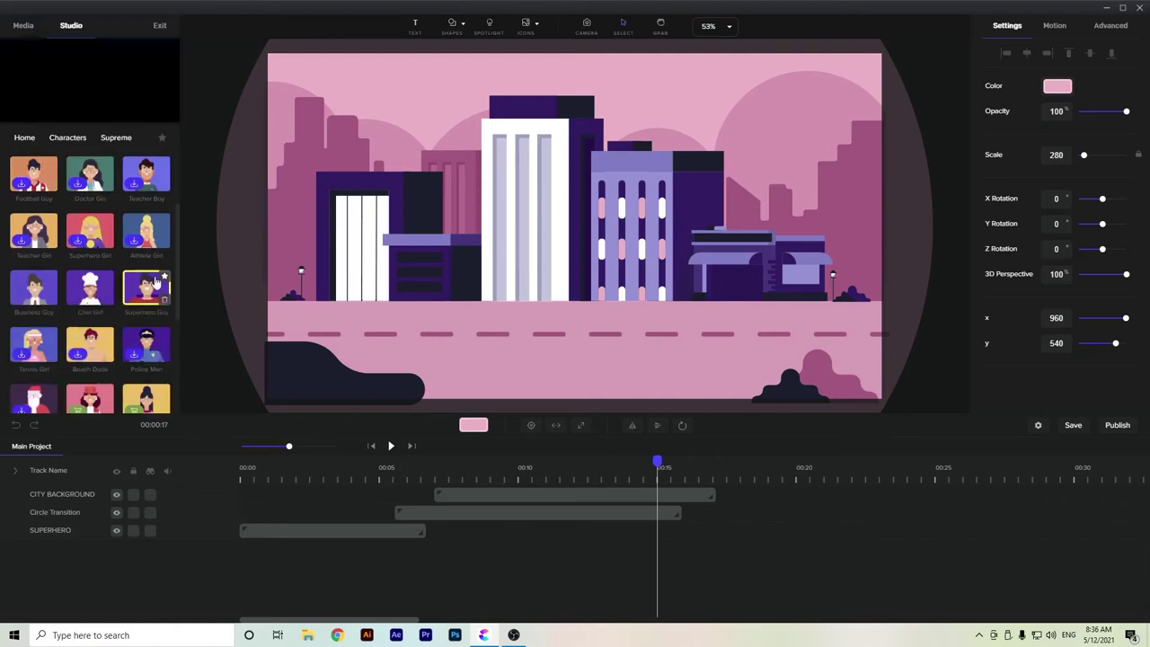
scroll(144, 287, "up", 2)
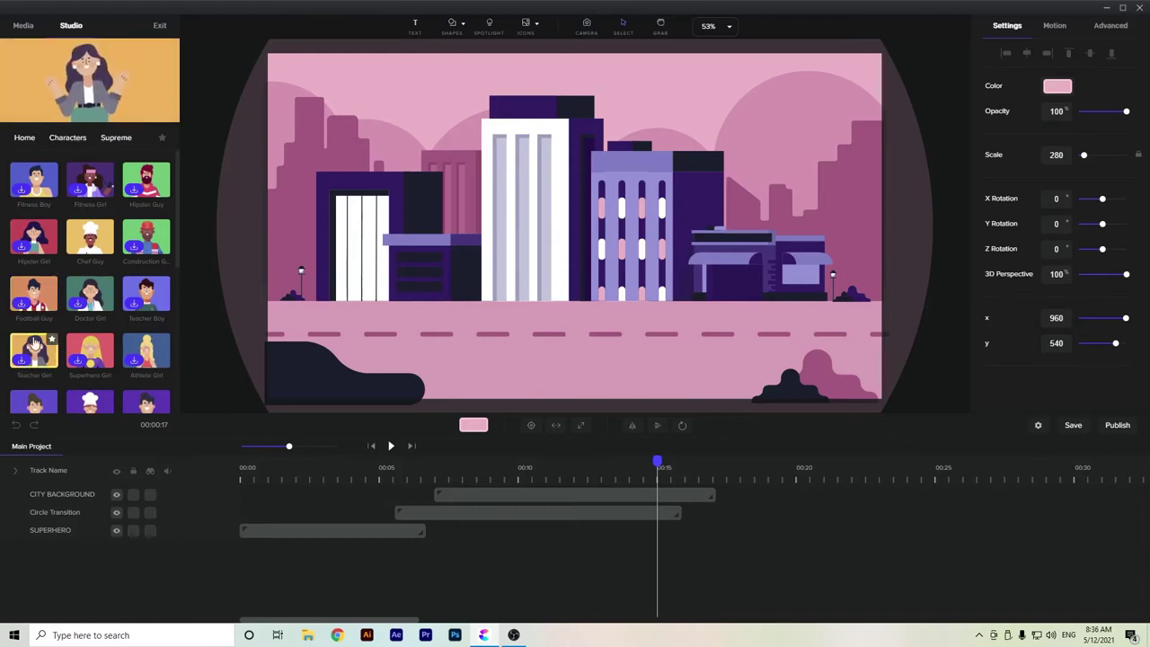
scroll(143, 349, "down", 1)
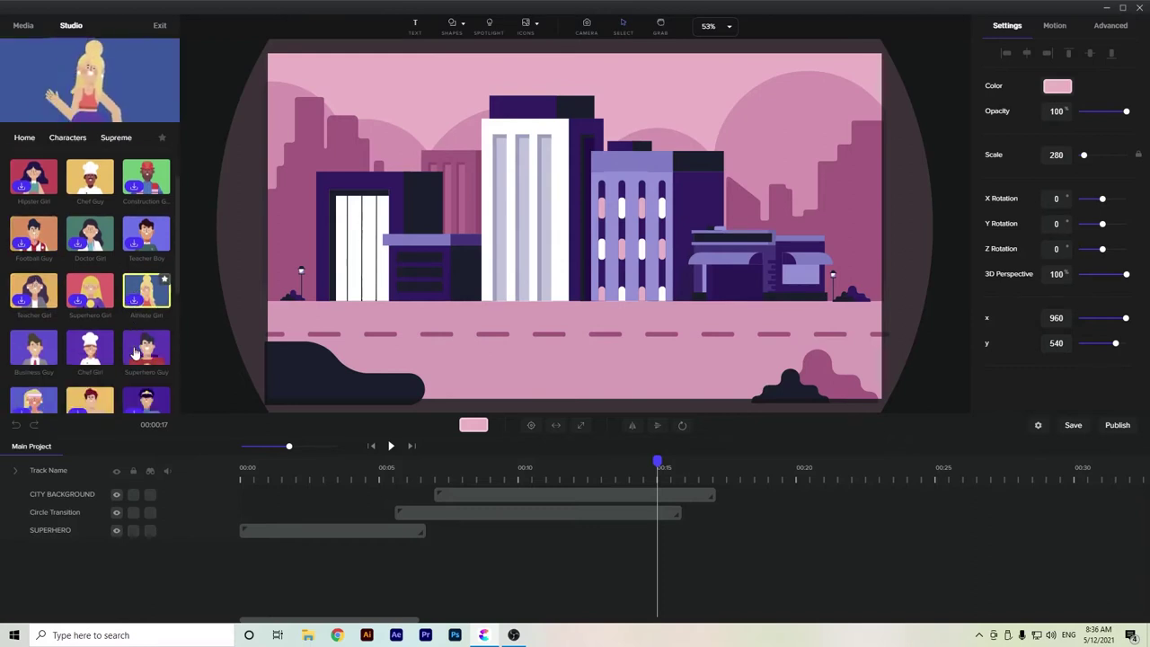
left_click_drag(143, 349, 502, 281)
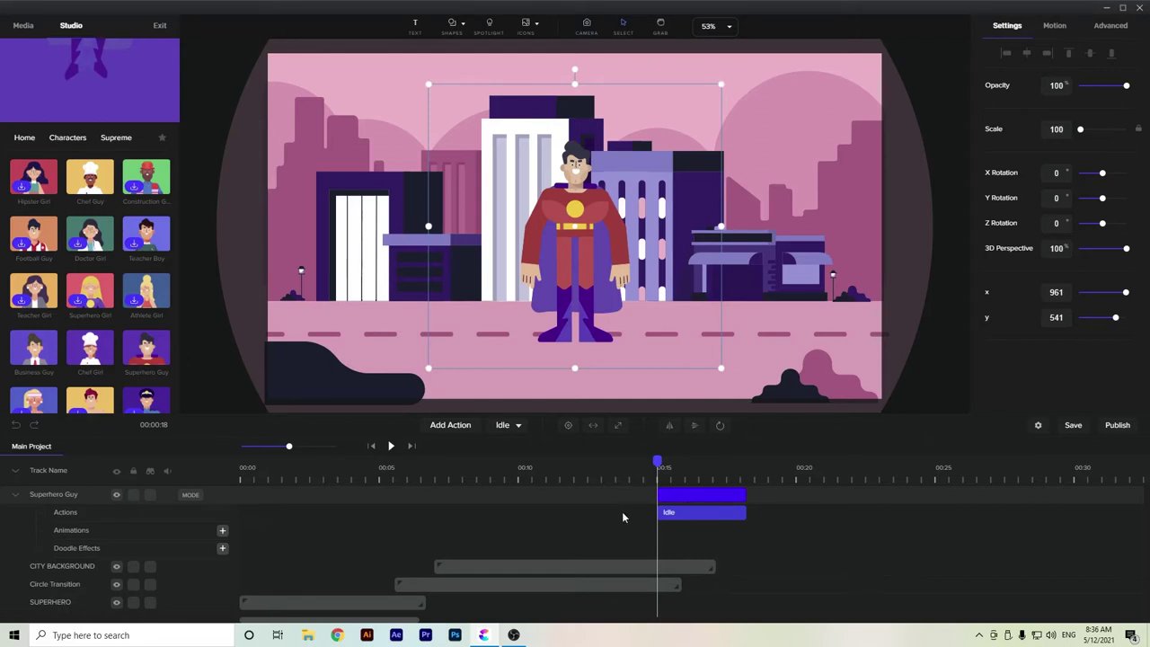
Shift the Superhero Guy clip to start at about 8 seconds and enlarge the character to scale 111
left_click_drag(685, 496, 514, 497)
left_click(475, 479)
mouse_move(477, 458)
left_mouse_down()
mouse_move(465, 460)
mouse_move(482, 460)
left_mouse_up()
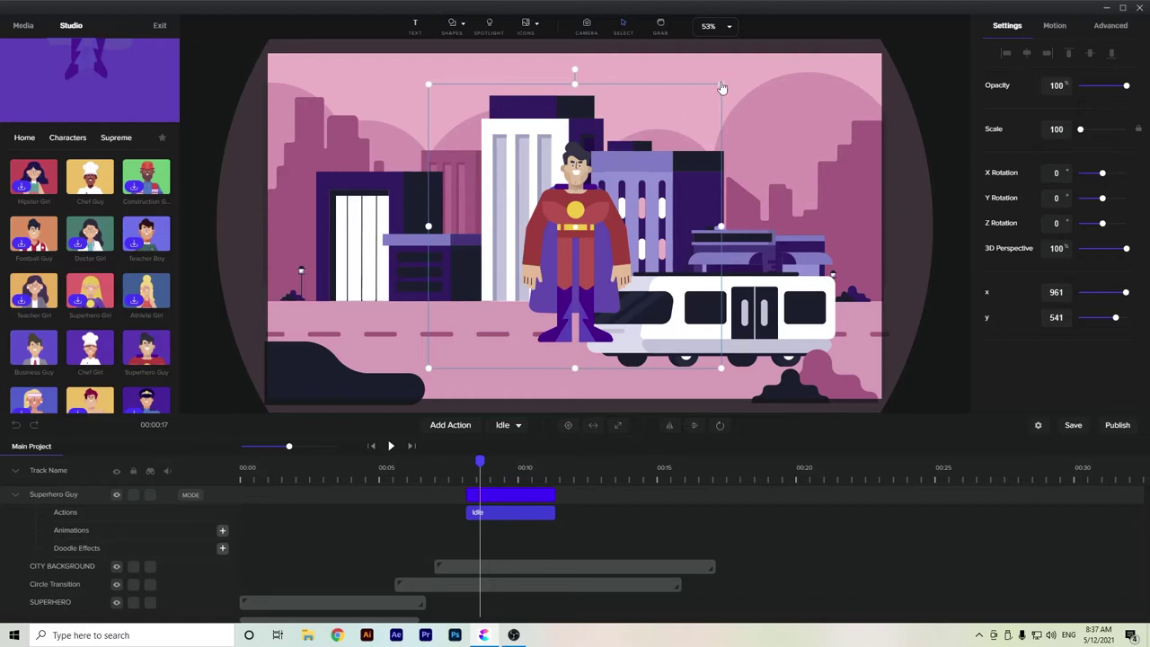
left_click(723, 87)
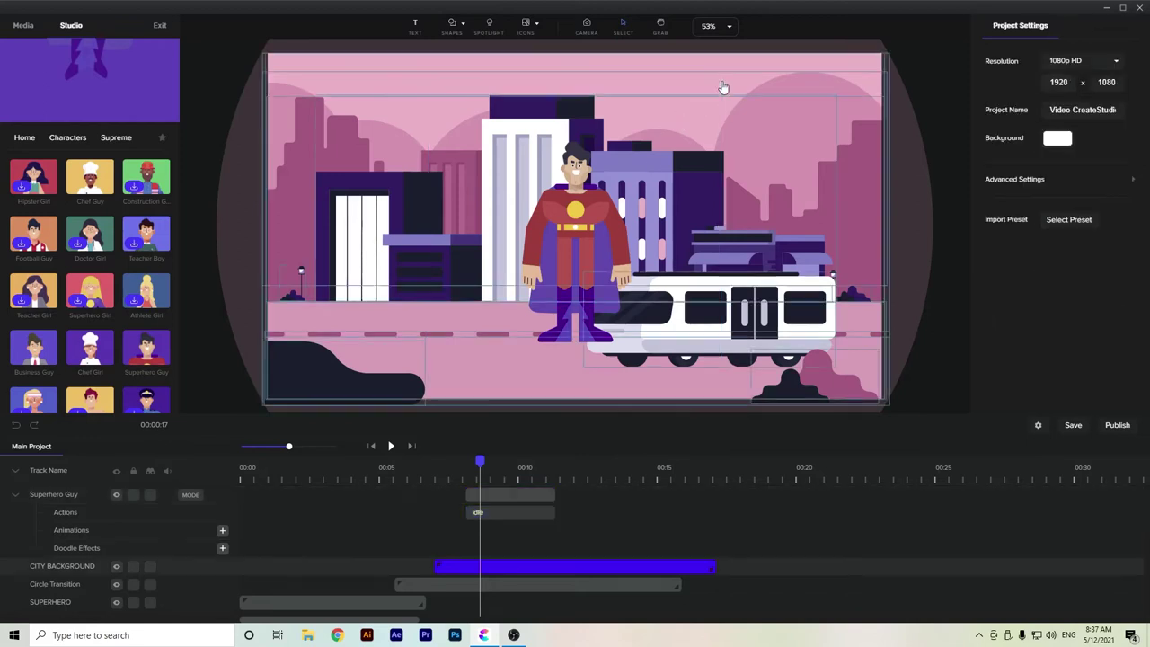
left_click(539, 513)
left_click_drag(720, 84, 755, 56)
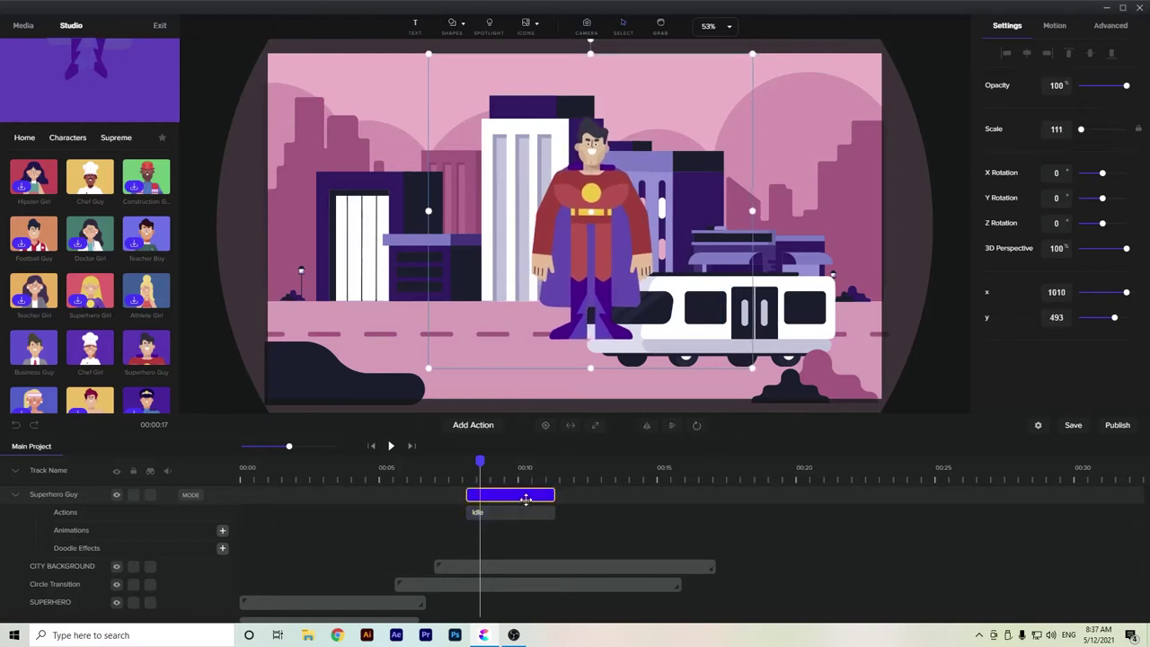
Shift the Superhero Guy clip to start at about 10 seconds and scrub to just after its start
left_click_drag(524, 496, 564, 496)
left_click_drag(477, 462, 563, 495)
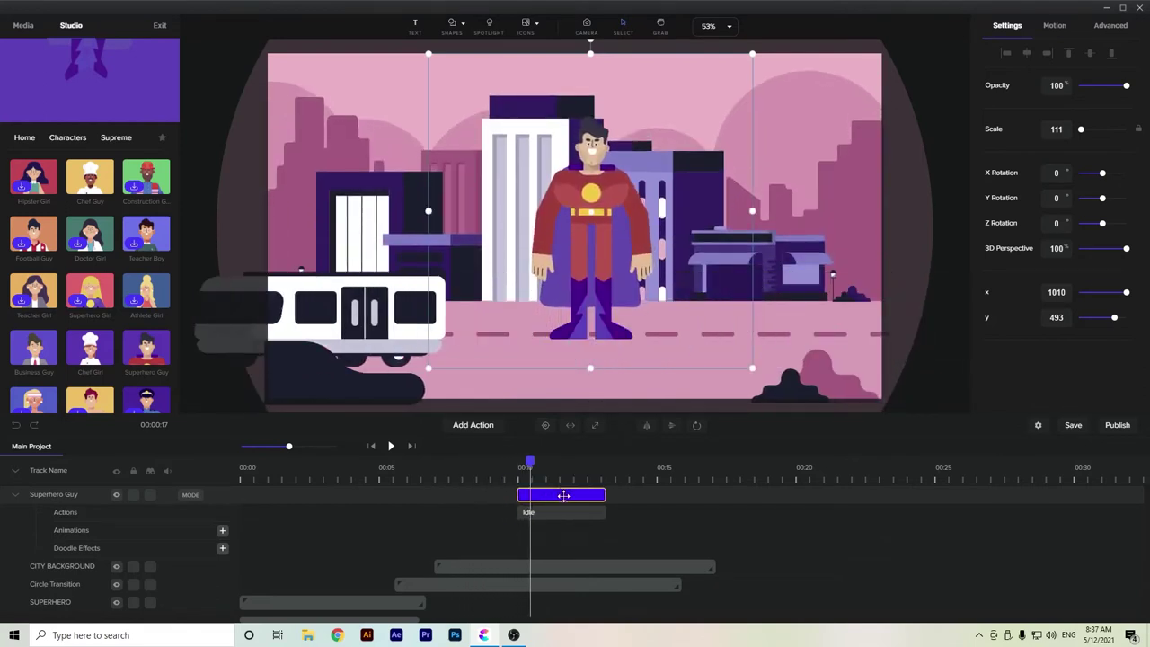
left_click(544, 496)
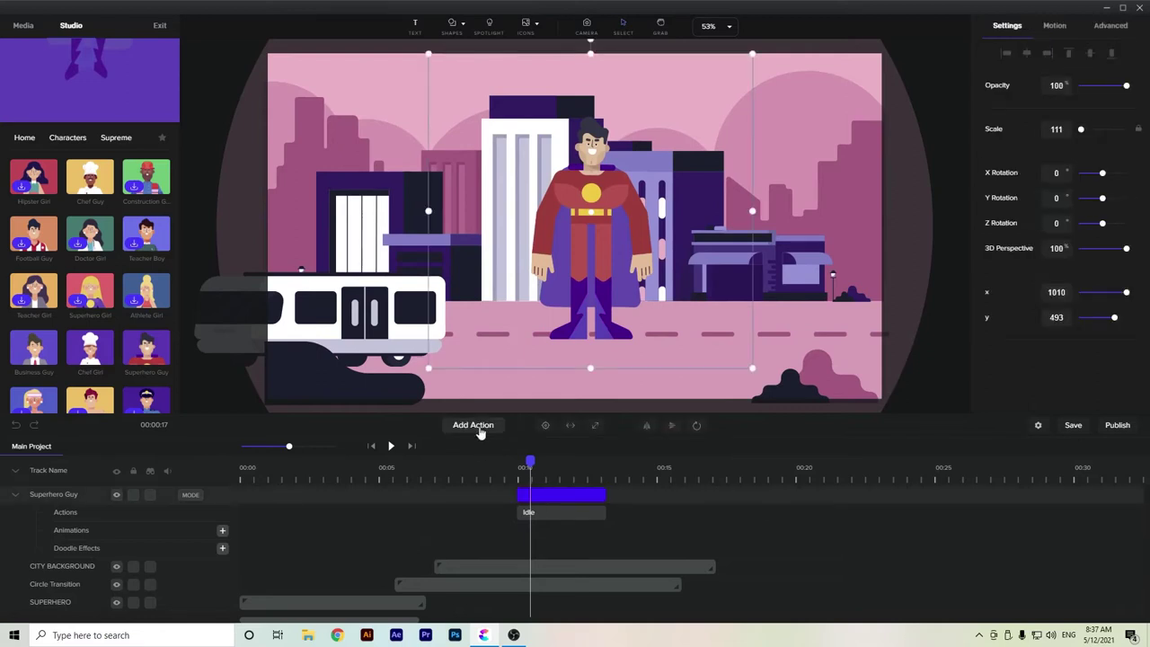
Change the Superhero Guy's Idle action to Fly In and scrub through the landing
left_click(555, 516)
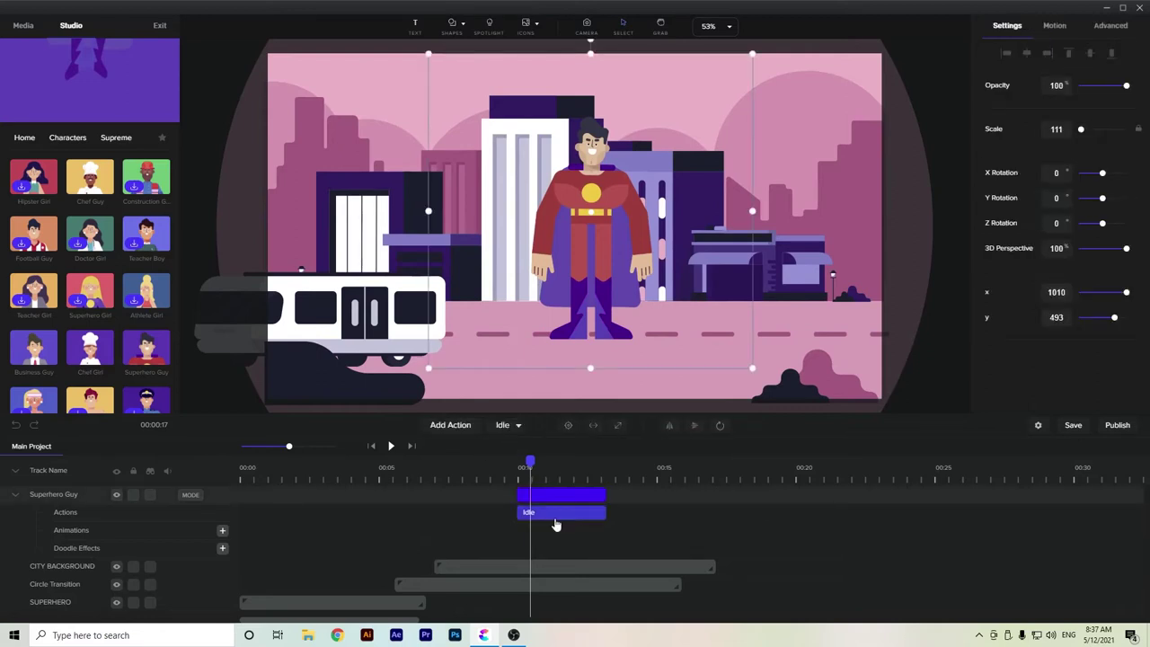
left_click(503, 426)
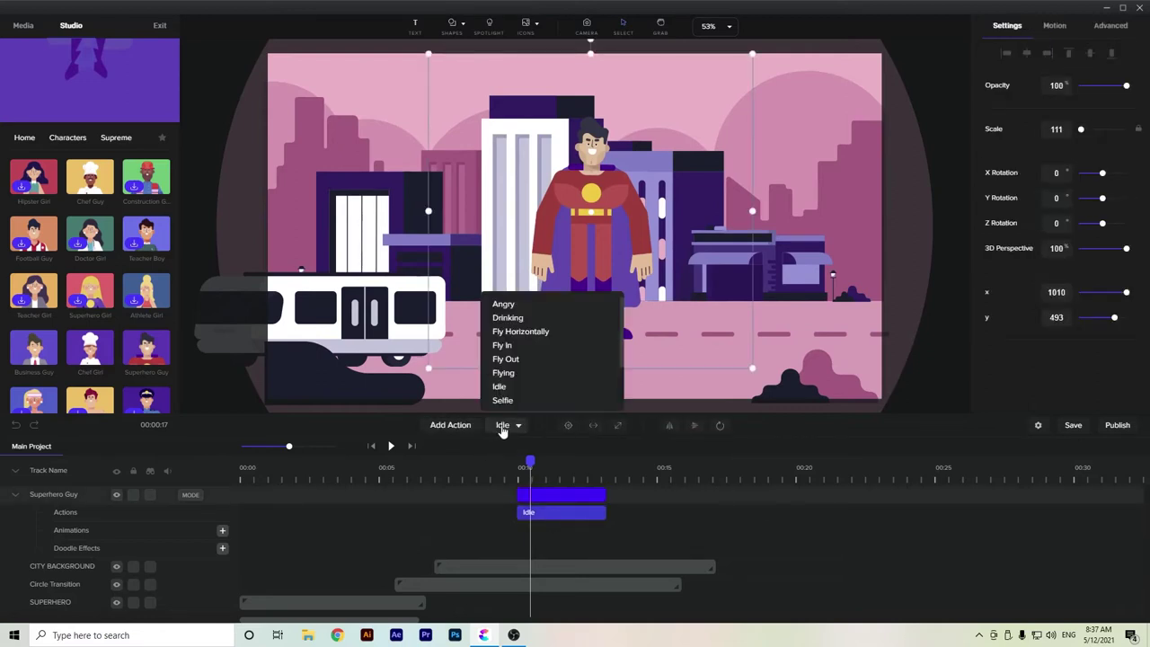
left_click(530, 346)
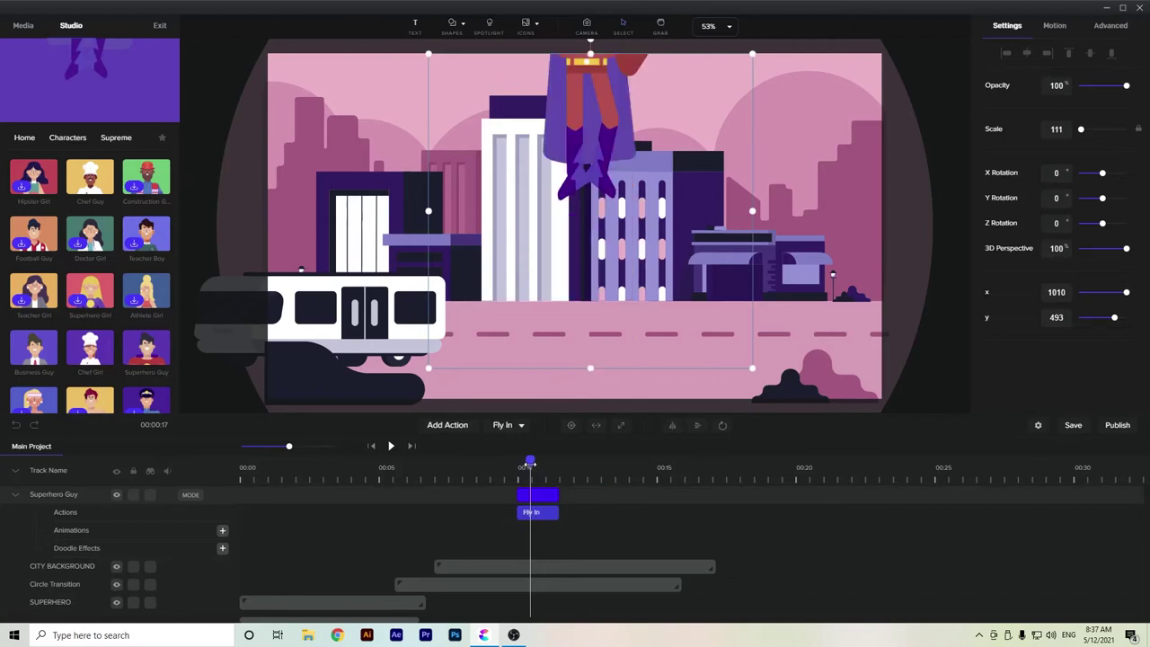
left_click_drag(530, 463, 554, 478)
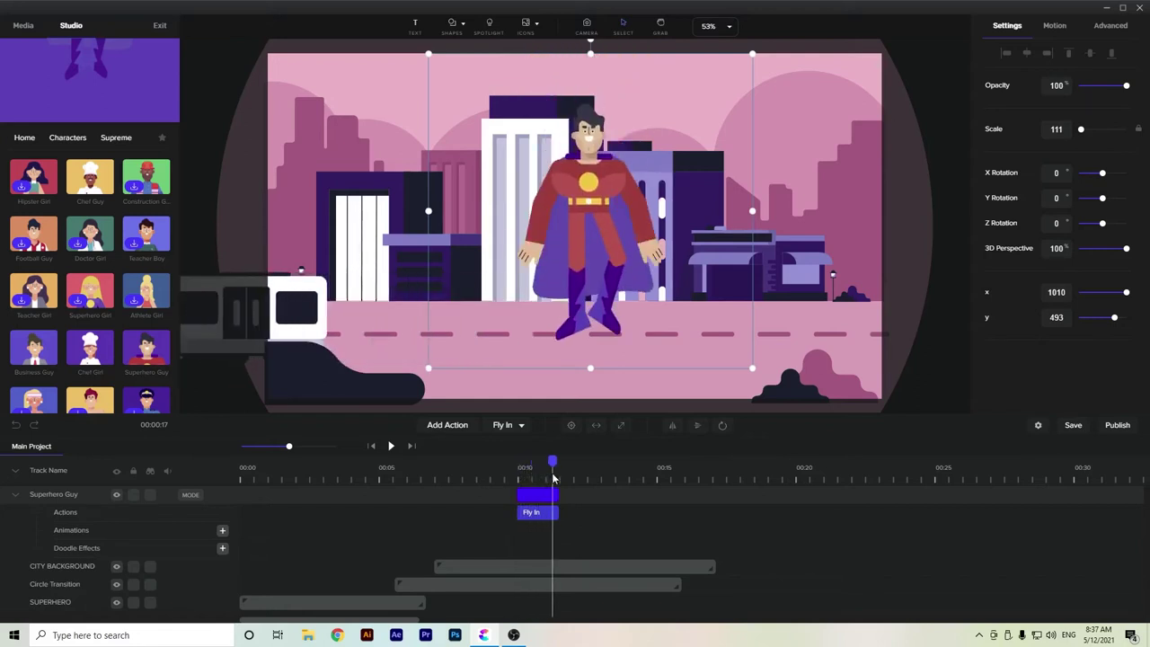
Set the Superhero Guy's action to Fly Horizontally and align the clip's start with the city background at about 7 seconds
left_click(508, 425)
left_click(535, 332)
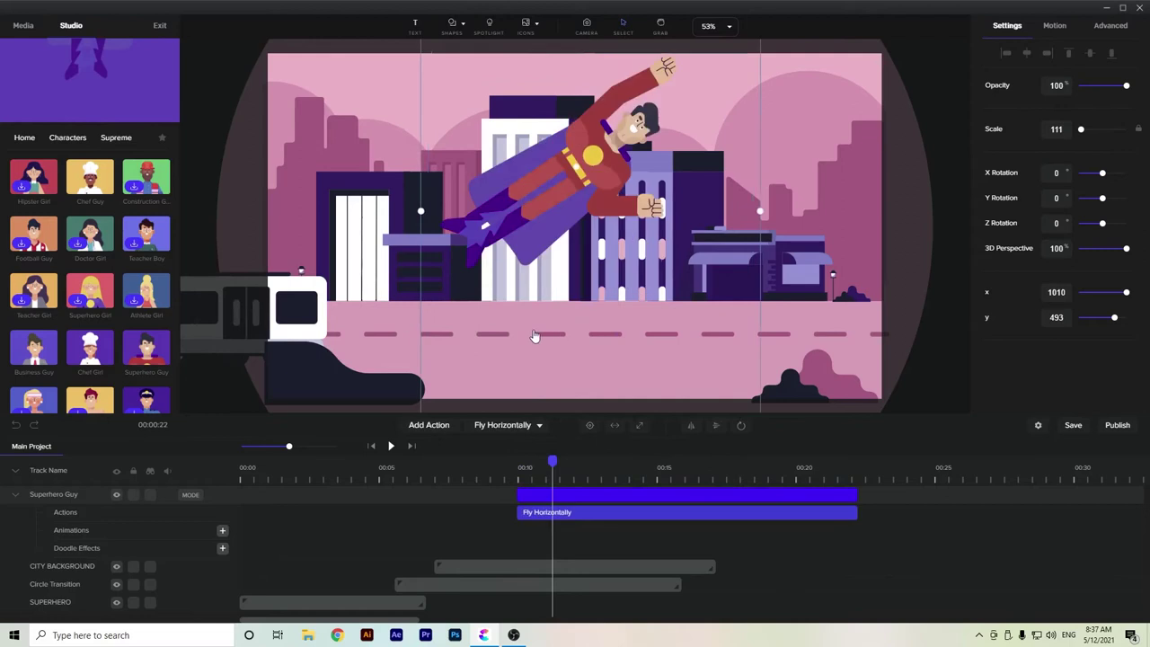
left_click_drag(552, 462, 464, 510)
left_click(567, 522)
left_click(562, 520)
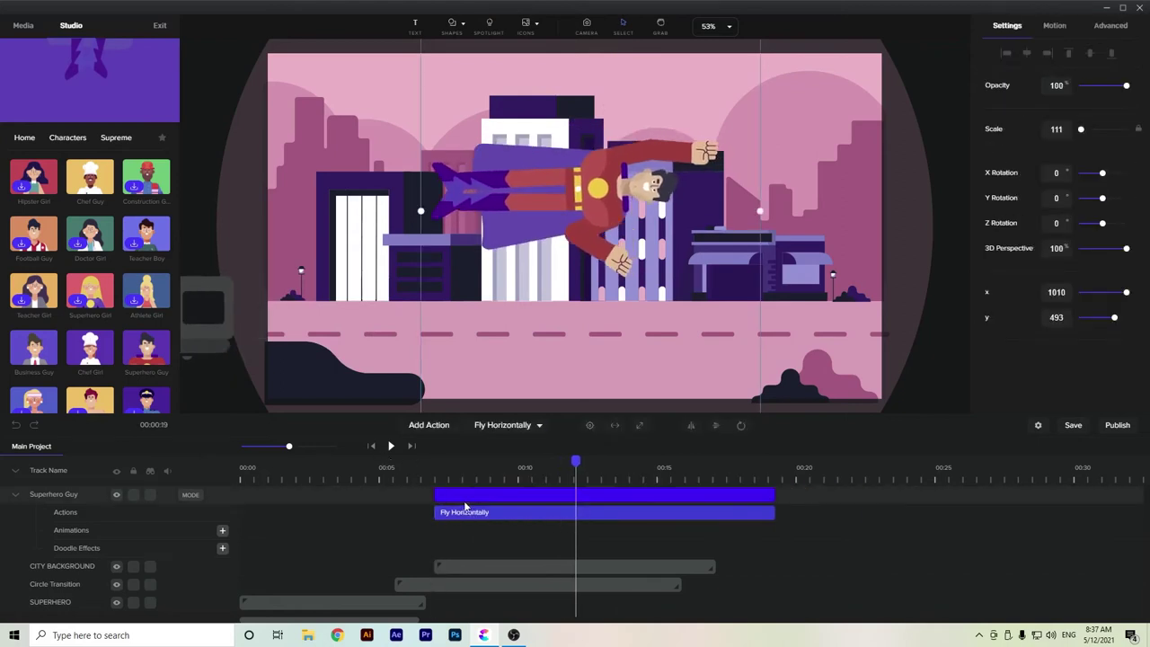
Scrub to about 9 seconds and reposition the flying superhero to about x 530, y 463
left_click(444, 463)
left_click_drag(444, 463, 490, 486)
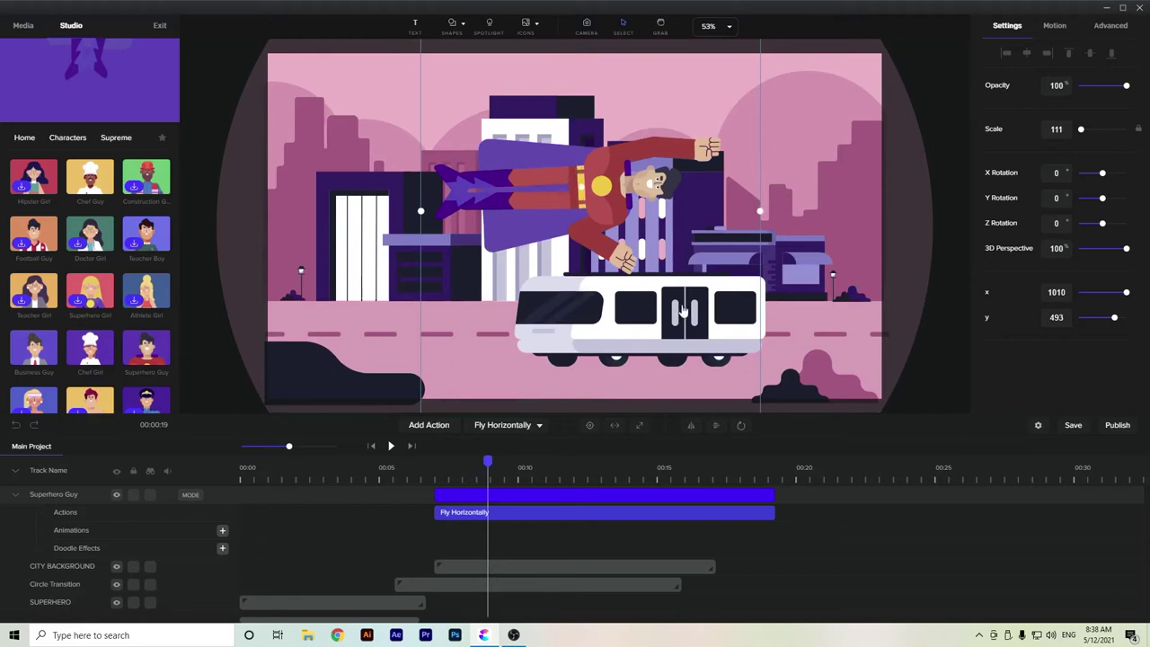
left_click_drag(573, 222, 419, 207)
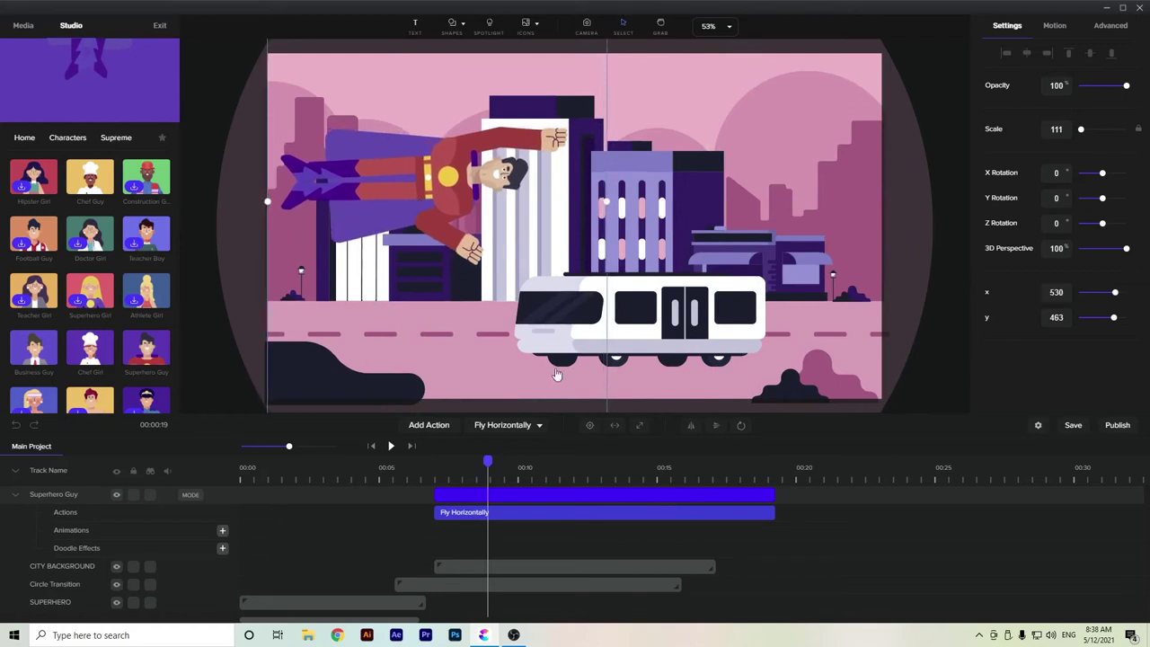
Apply the Slide Right entrance animation to the Superhero Guy
left_click(639, 509)
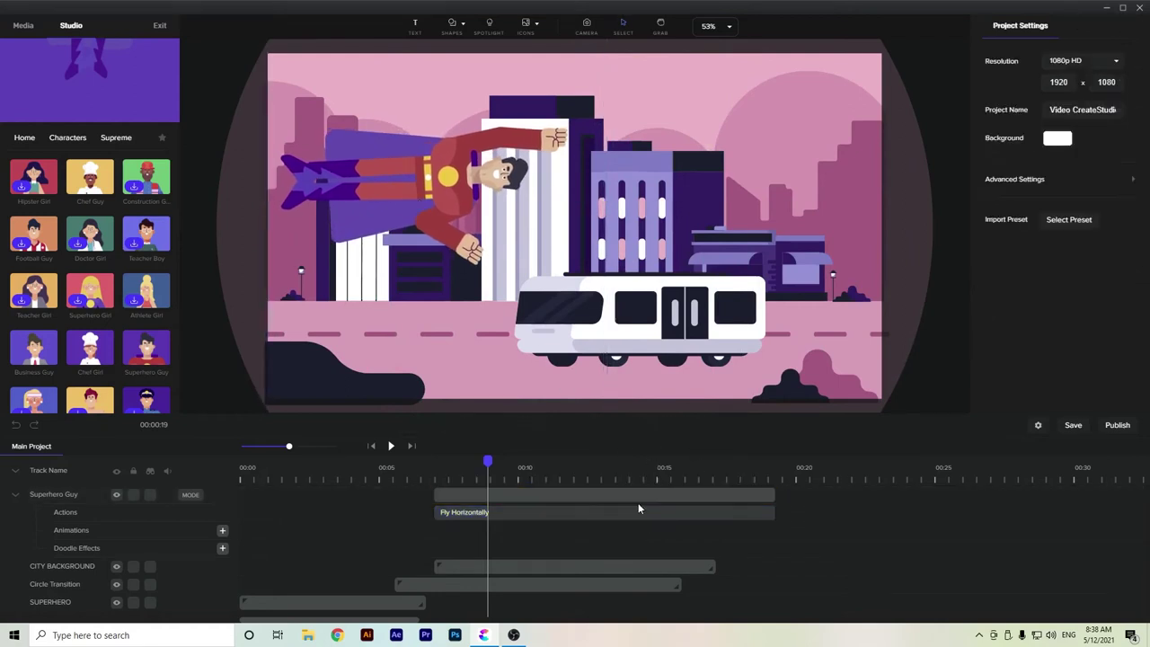
left_click(639, 510)
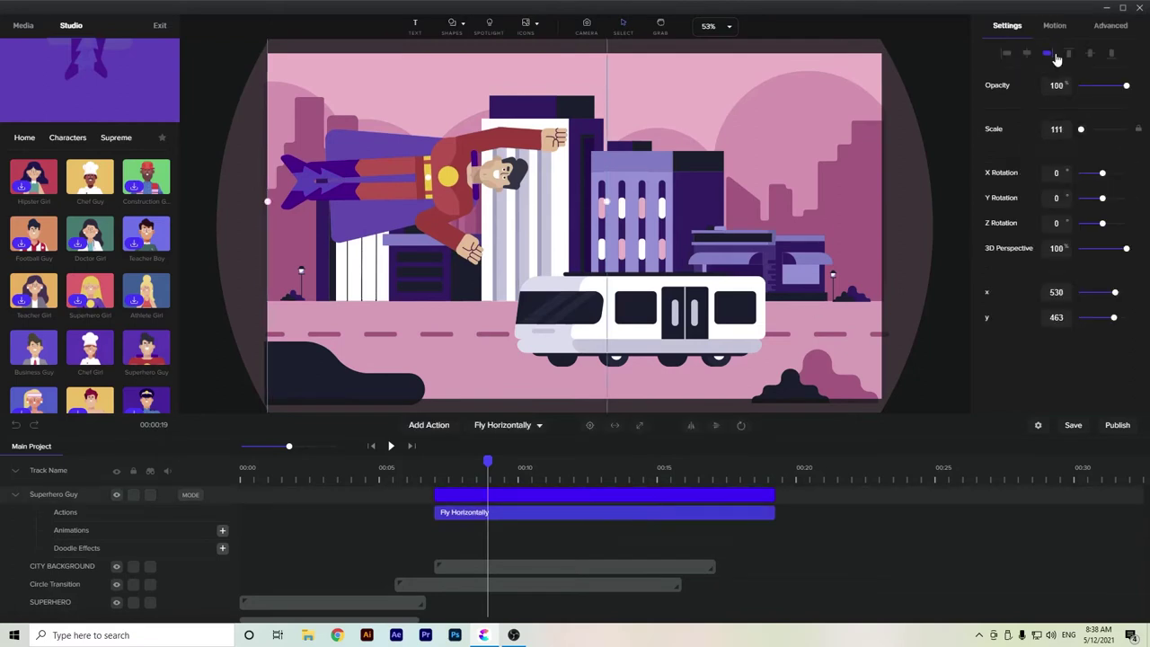
left_click(1057, 27)
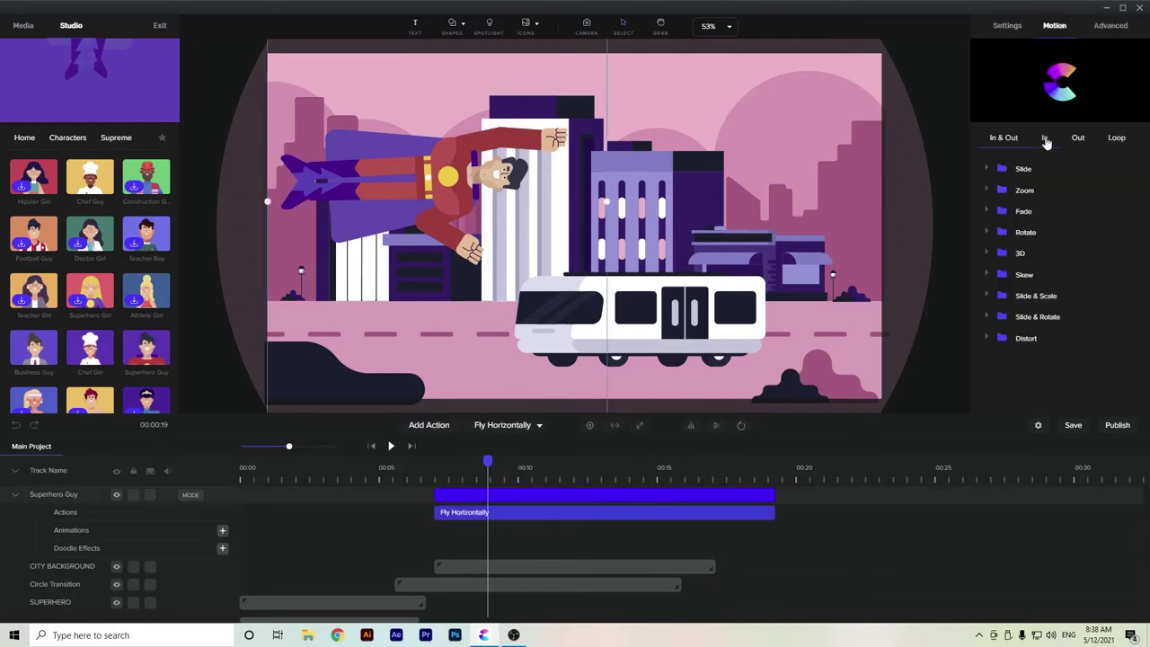
left_click(984, 169)
left_click(1003, 188)
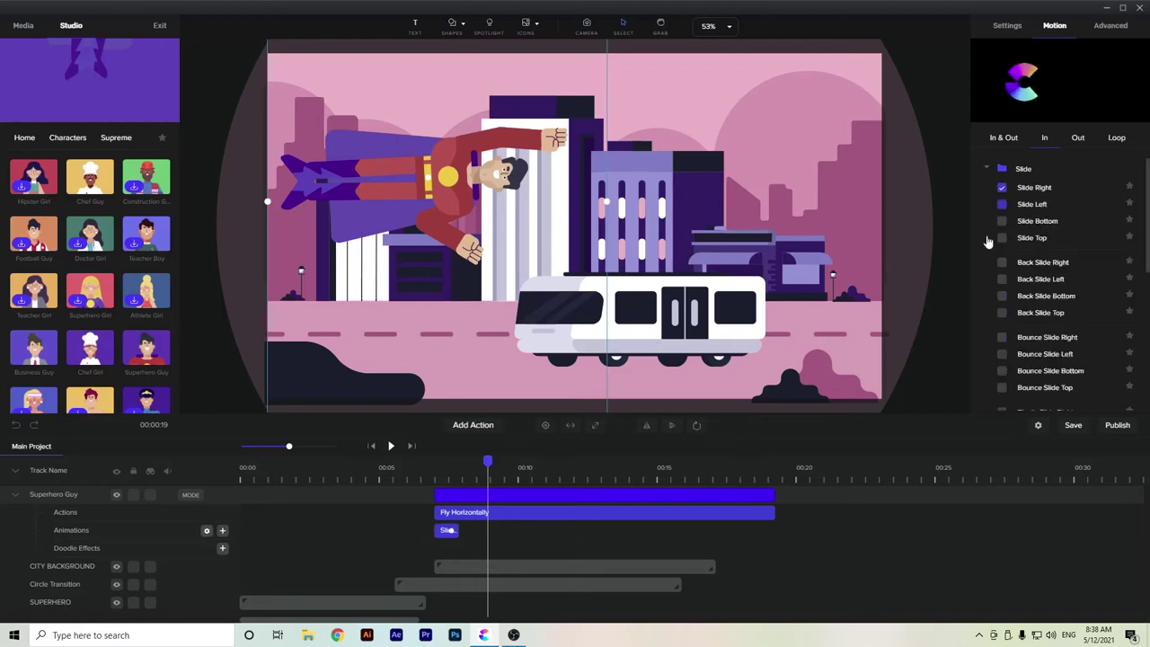
Lengthen the Slide Right animation to end at about 9 seconds and scrub across the superhero's entrance
left_click(451, 473)
left_click_drag(447, 464, 486, 477)
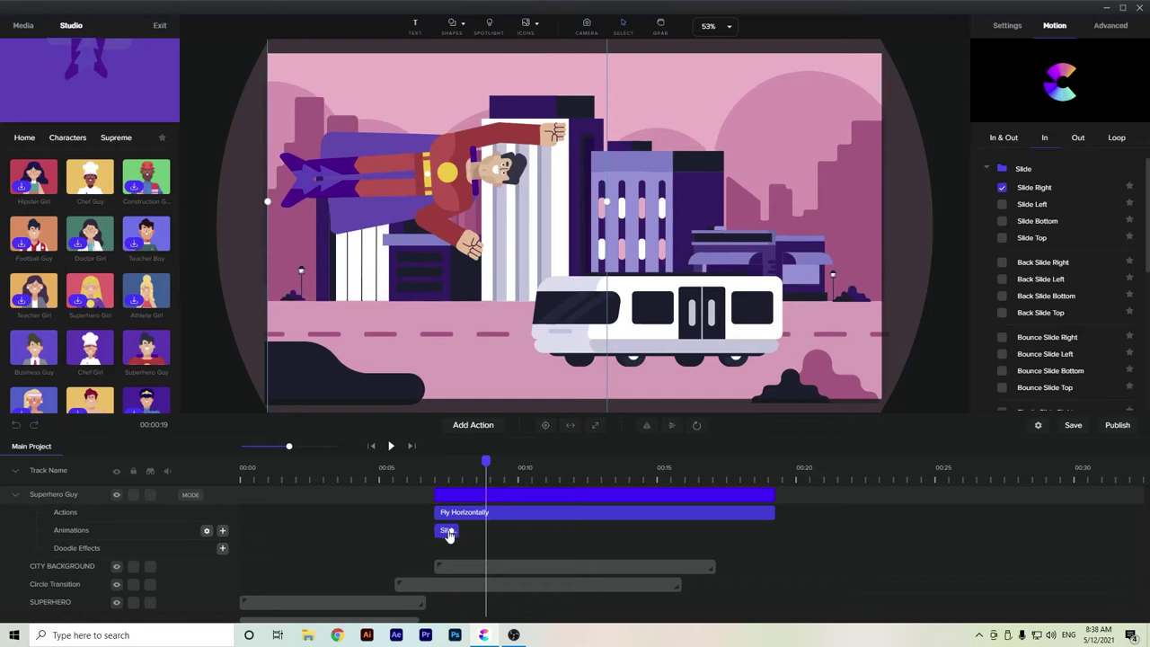
left_click_drag(476, 530, 486, 533)
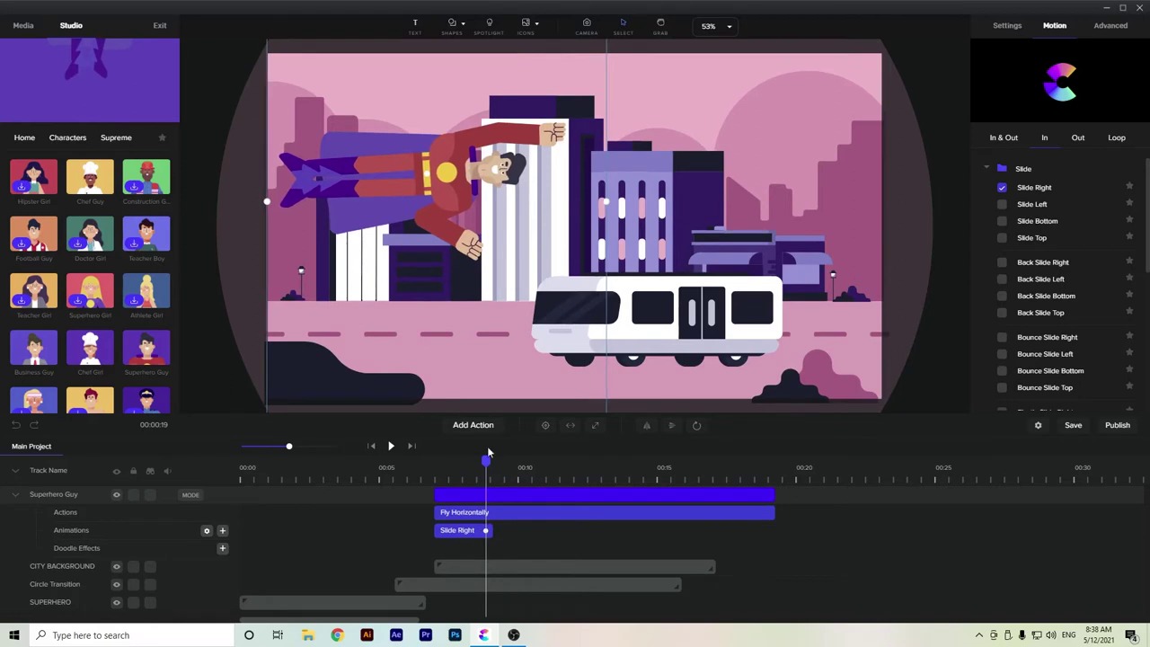
mouse_move(485, 460)
left_mouse_down()
mouse_move(434, 466)
mouse_move(488, 479)
left_mouse_up()
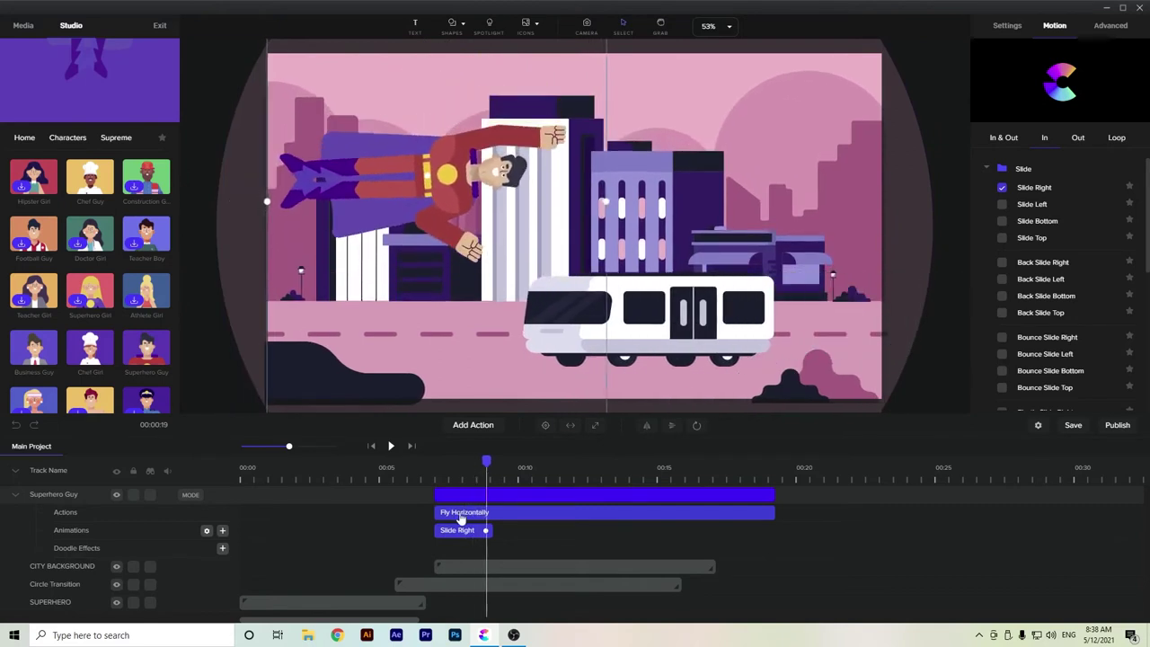
Reposition the flying superhero near the middle of the scene, about x 974, y 460, and preview its entrance
left_click(997, 26)
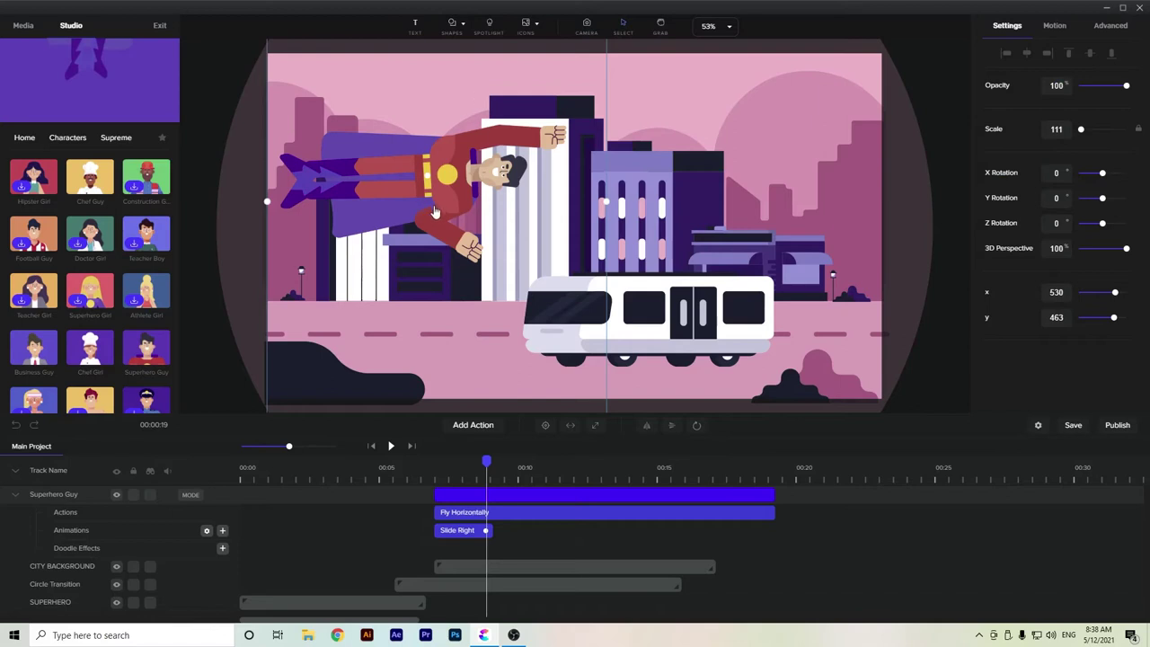
left_click_drag(408, 172, 543, 171)
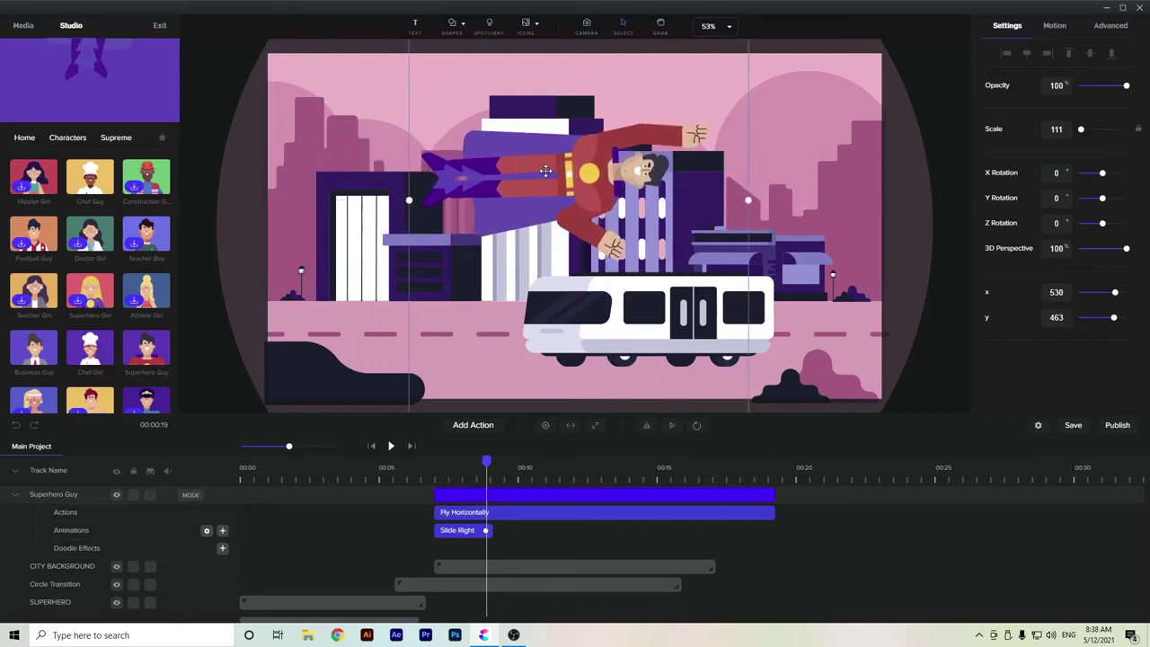
mouse_move(487, 462)
left_mouse_down()
mouse_move(434, 462)
mouse_move(405, 478)
mouse_move(493, 483)
left_mouse_up()
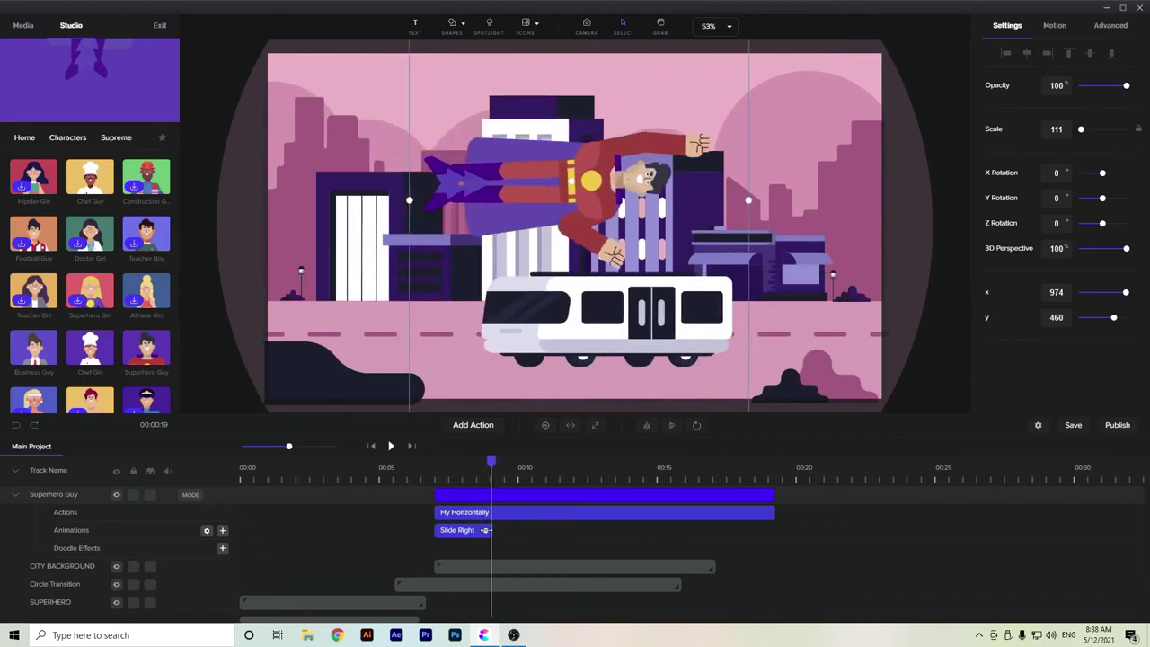
Extend the Slide Right animation to about 14.5 seconds and scrub back to the circle transition, leaving its circles in place
left_click_drag(486, 531, 636, 530)
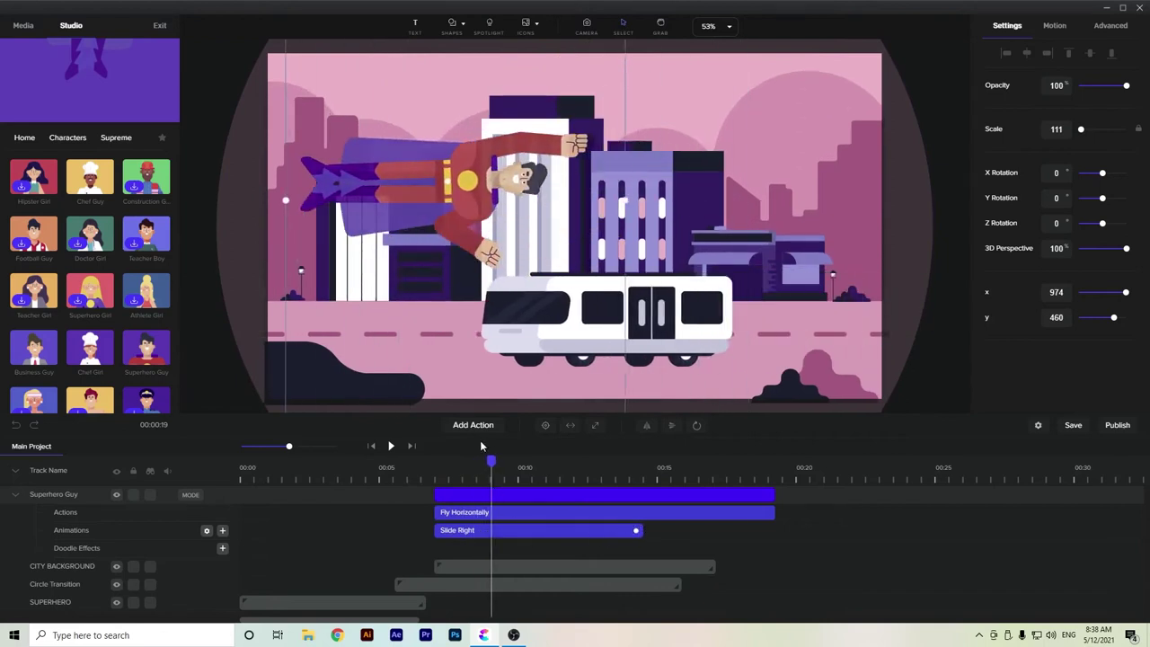
left_click_drag(493, 462, 413, 479)
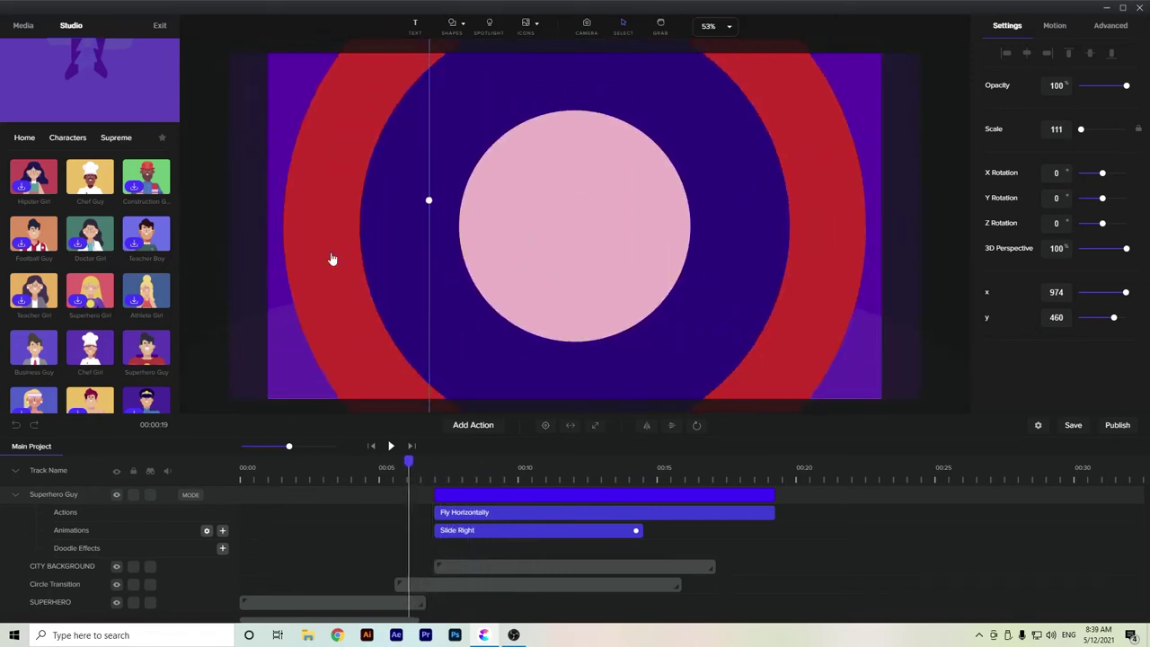
left_click_drag(332, 259, 286, 258)
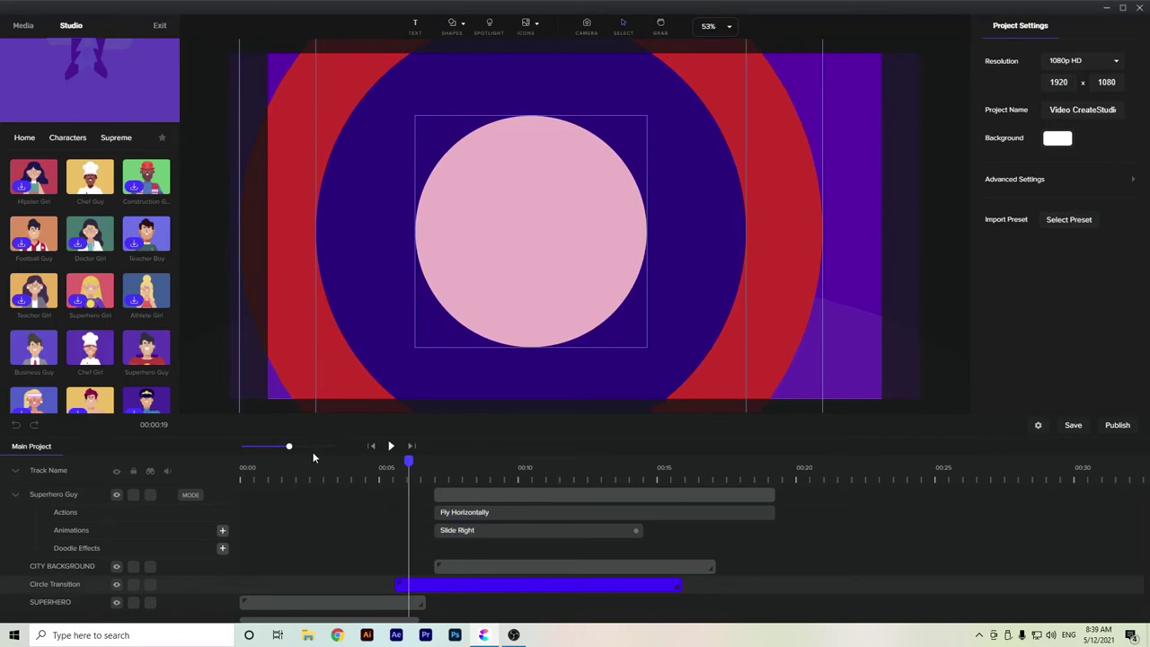
key("ctrl+z")
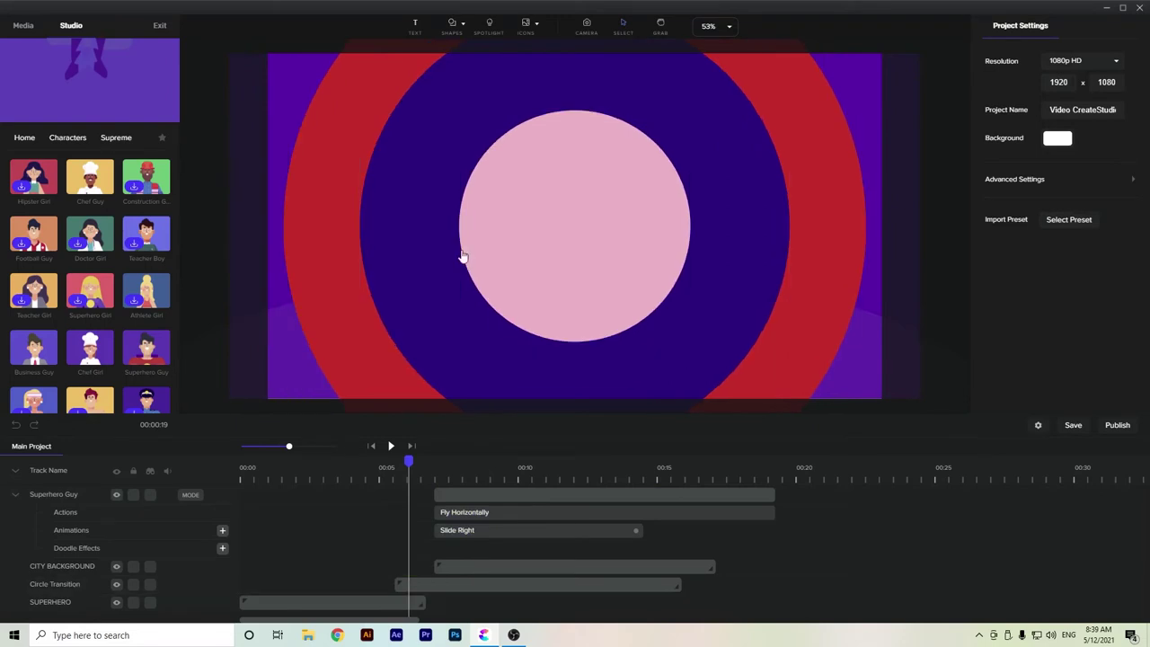
Lock the Circle Transition track and select the flying superhero with its Slide Right animation where the city scene begins
left_click(133, 586)
left_click(509, 531)
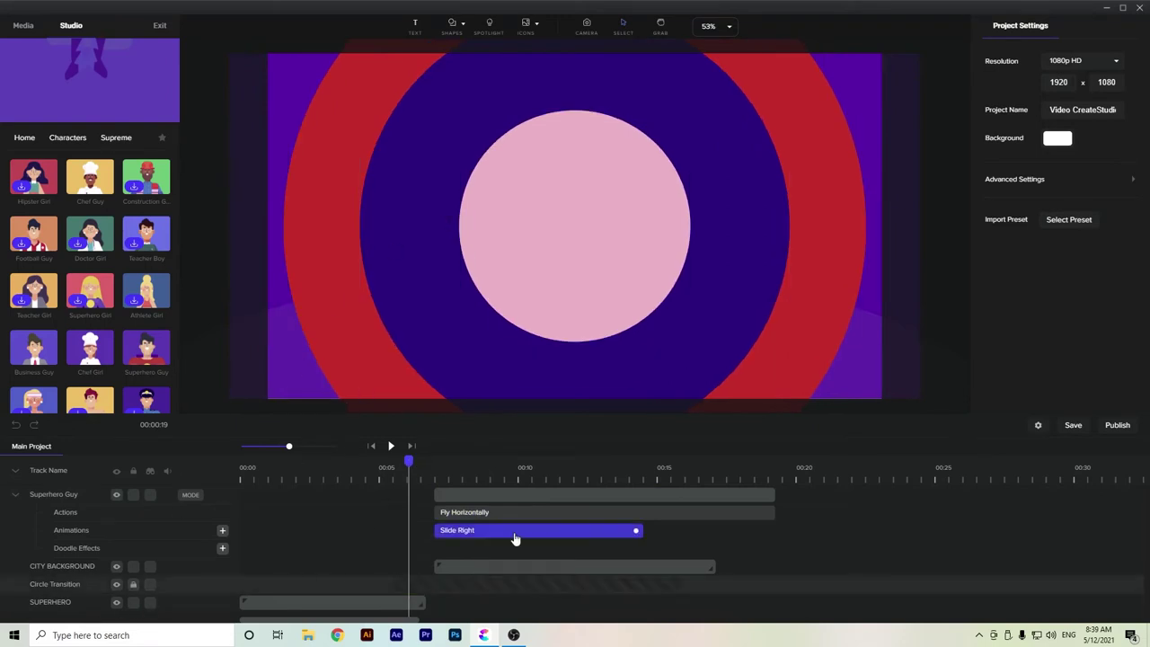
left_click_drag(409, 460, 434, 463)
left_click(291, 230)
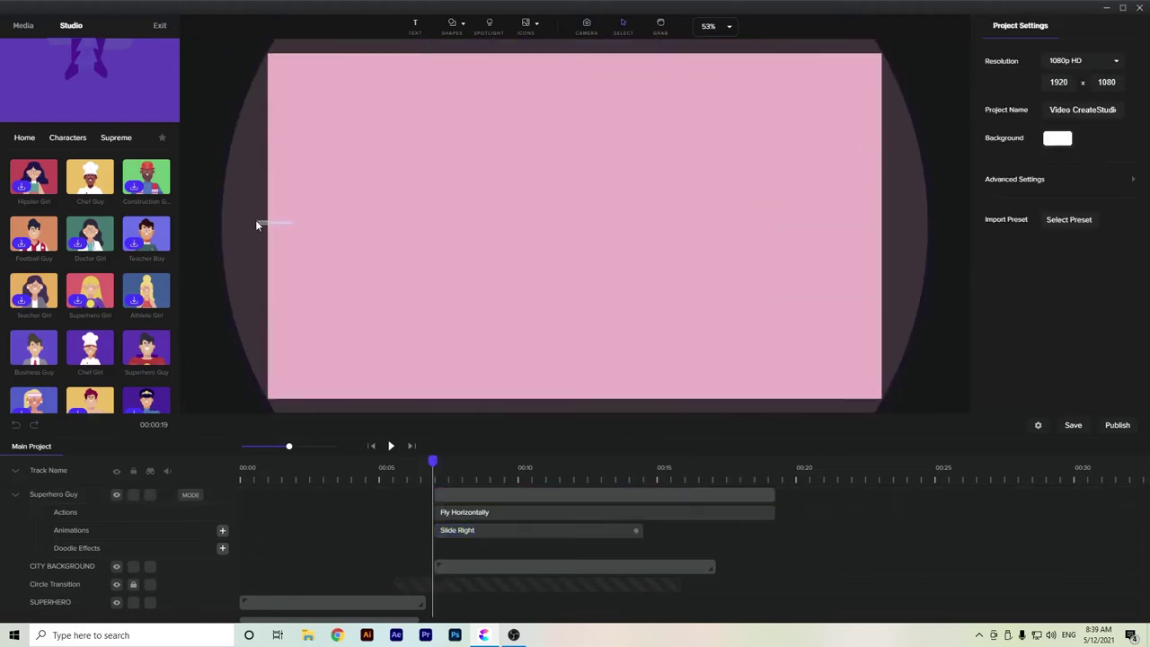
left_click(499, 513)
left_click(316, 252)
left_click(480, 530)
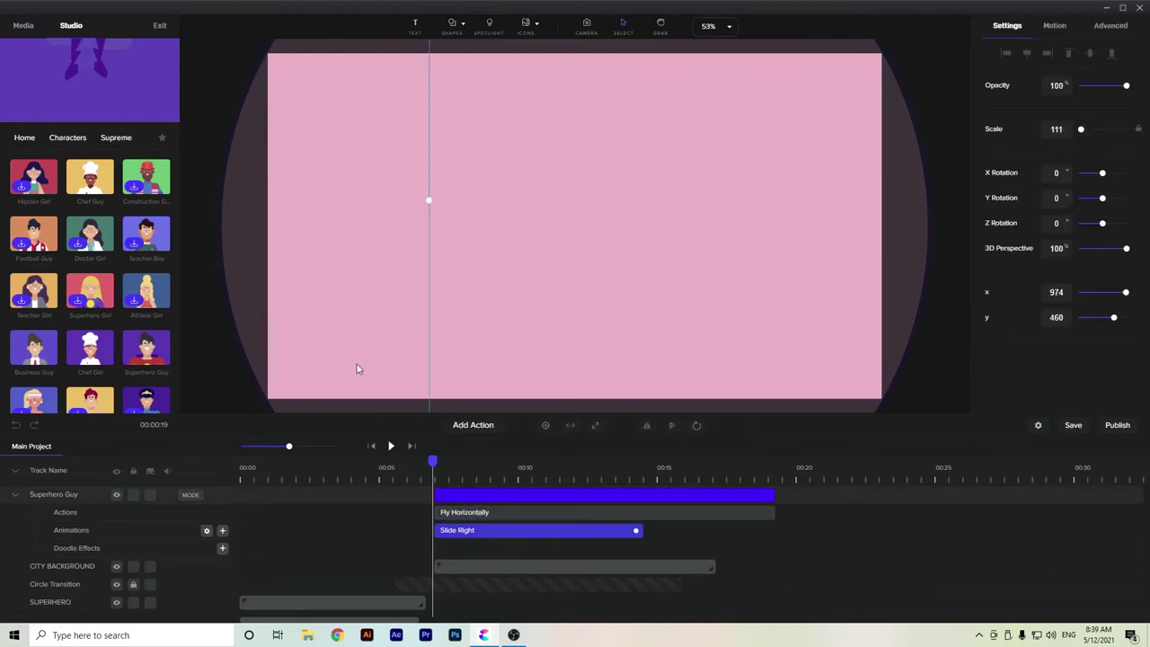
Try starting the superhero farther left by moving it to about x 165, y 486, and scrub across its entrance
left_click_drag(434, 462, 444, 463)
left_click_drag(297, 210, 180, 234)
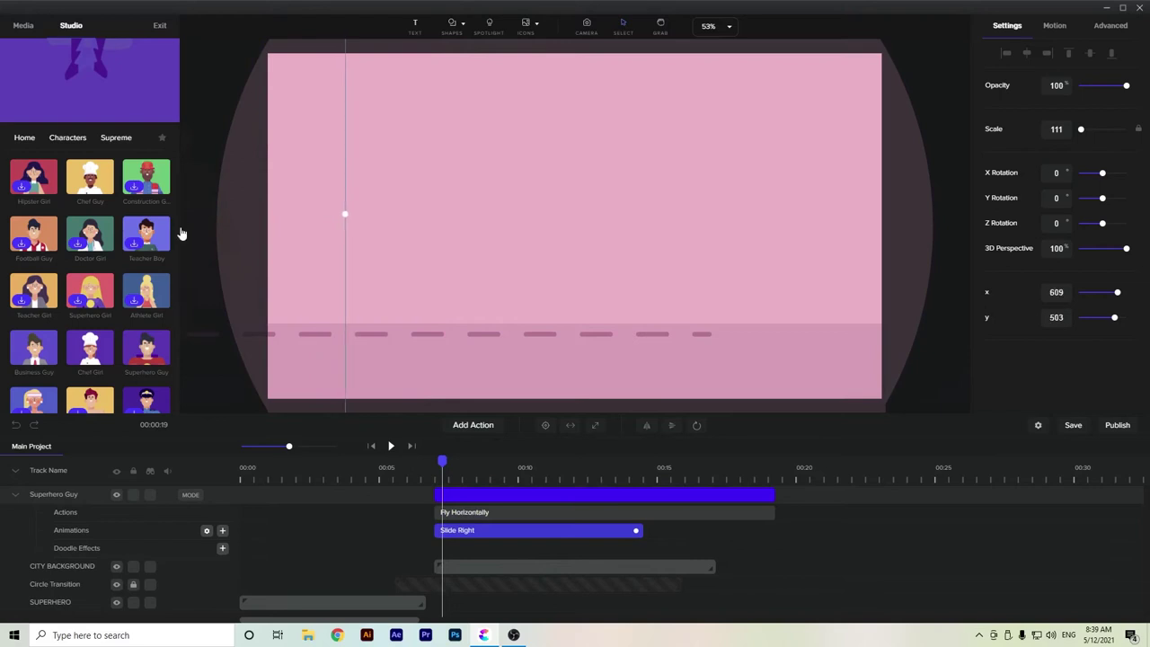
left_click_drag(448, 467, 503, 465)
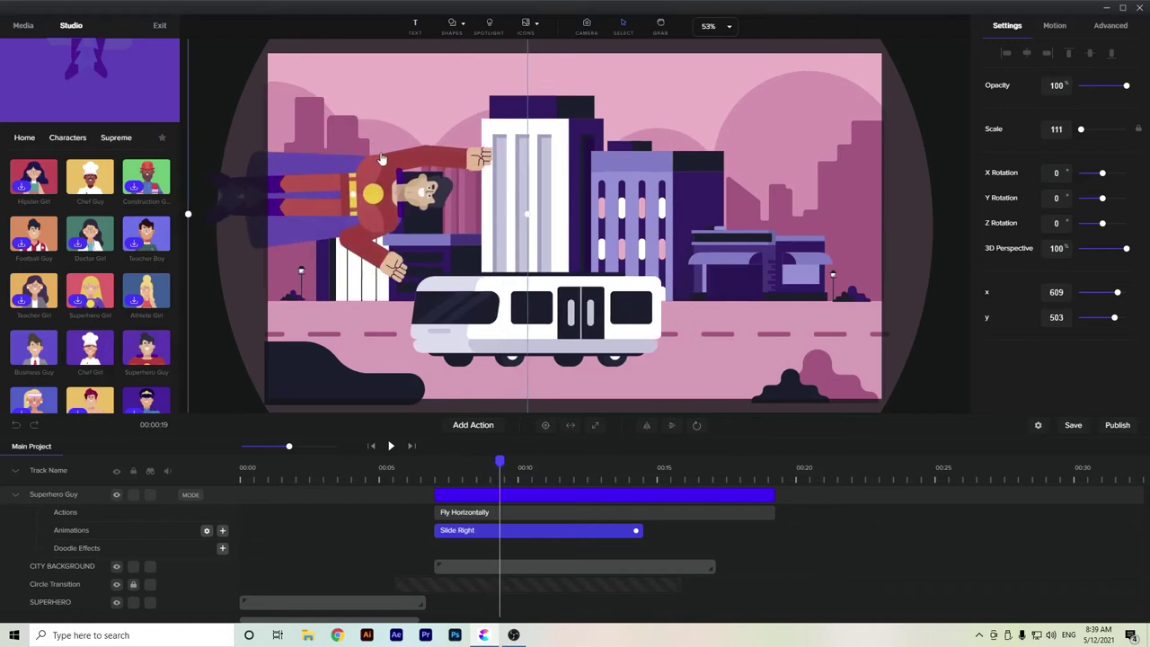
left_click_drag(382, 160, 257, 219)
left_click_drag(500, 464, 590, 465)
left_click_drag(617, 493, 635, 497)
left_click(635, 542)
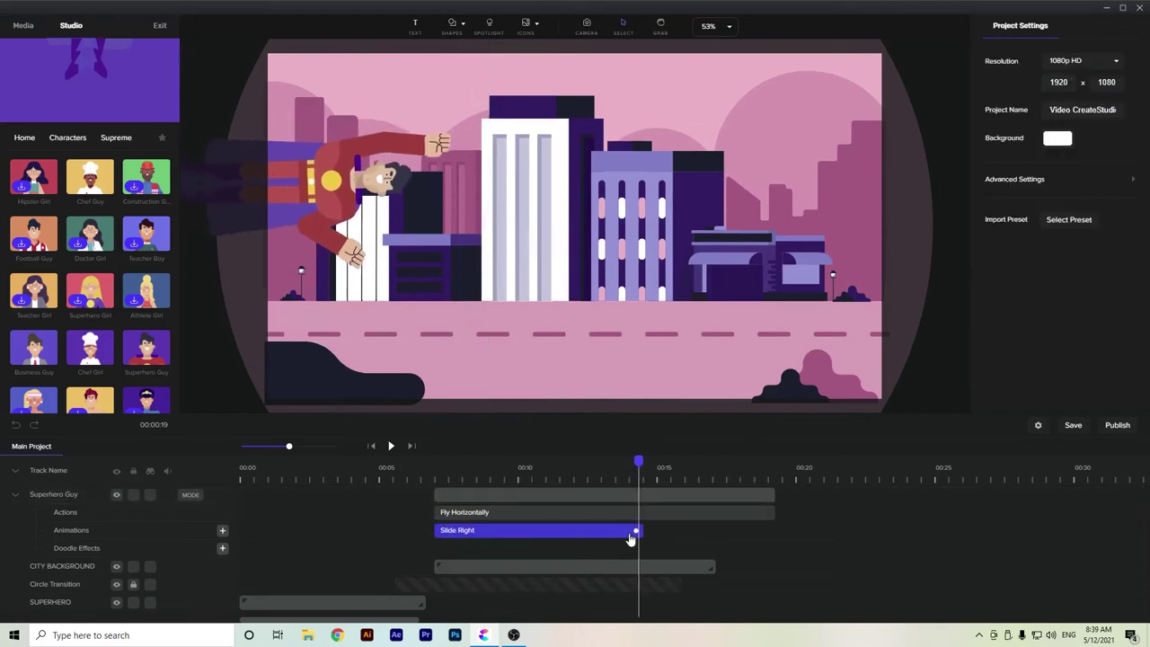
Set the Slide Right animation's Starting X to -1600 and place the superhero at about x 968, y 463
left_click(634, 534)
left_click(206, 531)
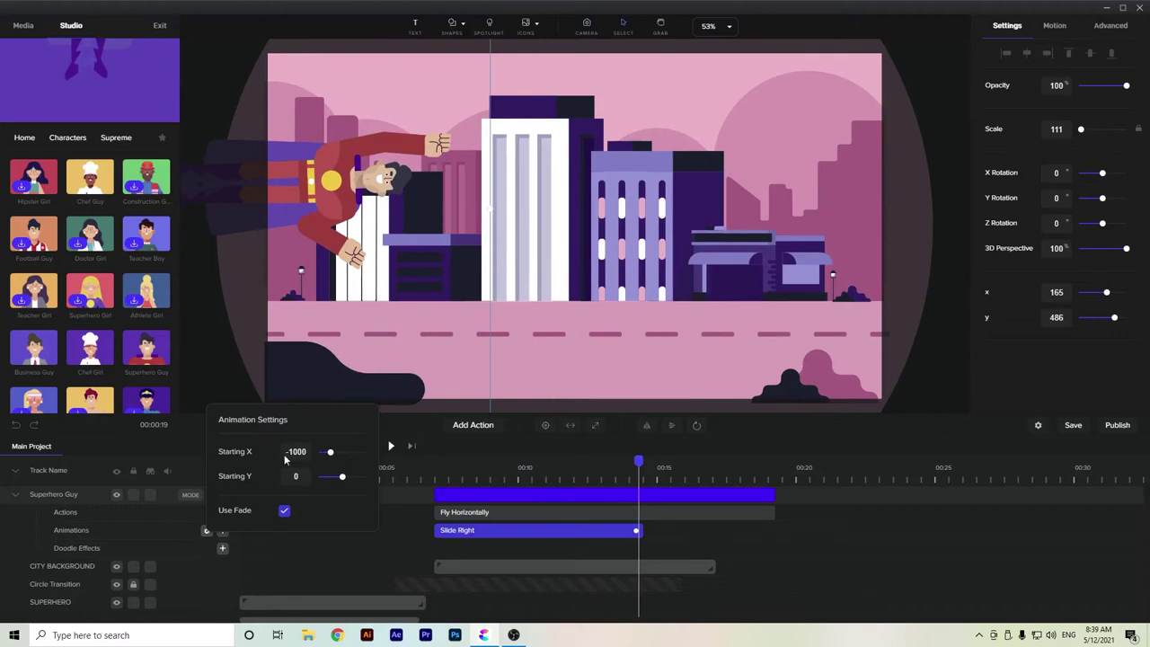
left_click_drag(330, 451, 327, 453)
left_click(592, 468)
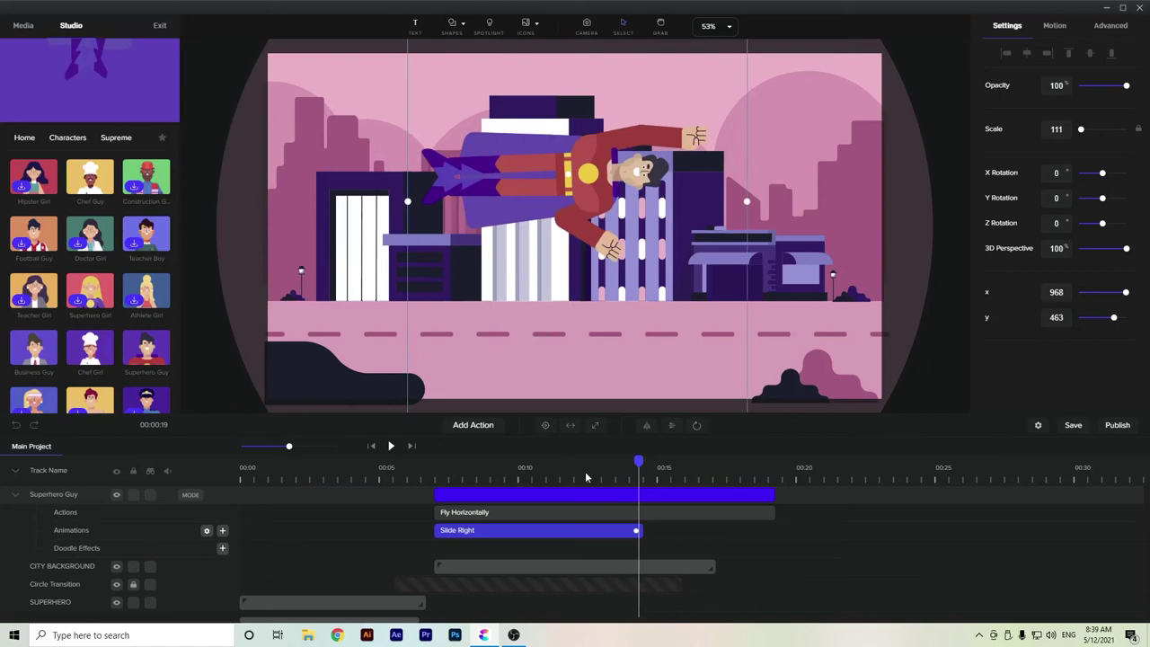
Set the Slide Right animation's Starting X to -1800 and scrub through the superhero's flight across the city
left_click_drag(638, 461, 440, 477)
left_click(206, 530)
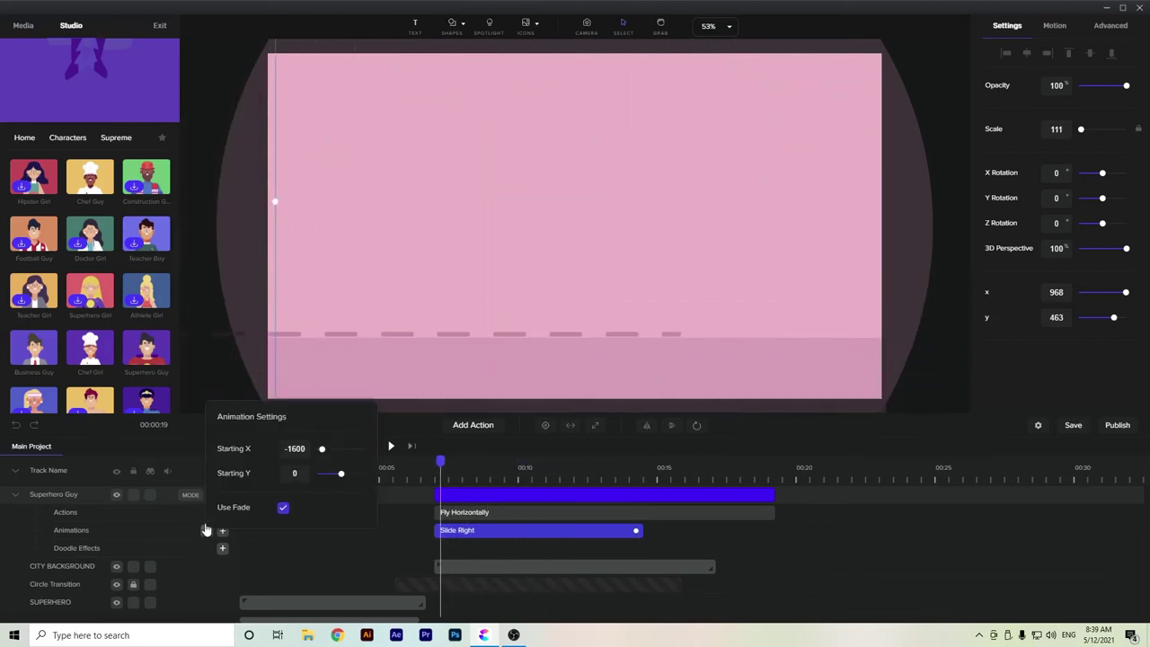
left_click_drag(323, 451, 320, 451)
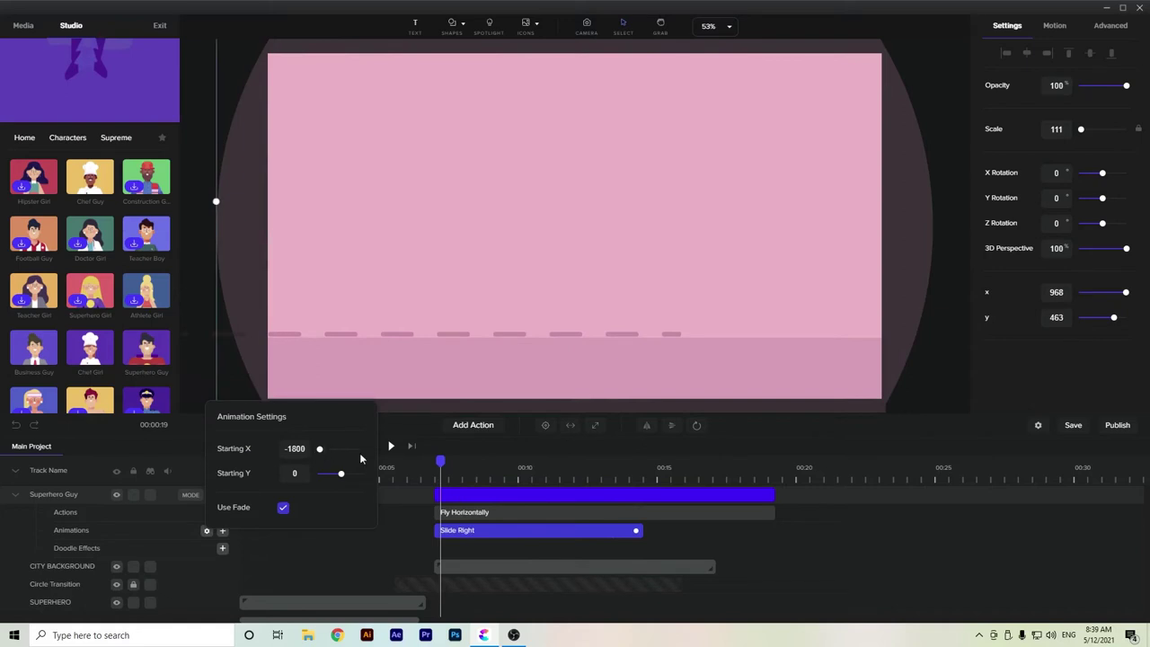
left_click_drag(444, 467, 703, 540)
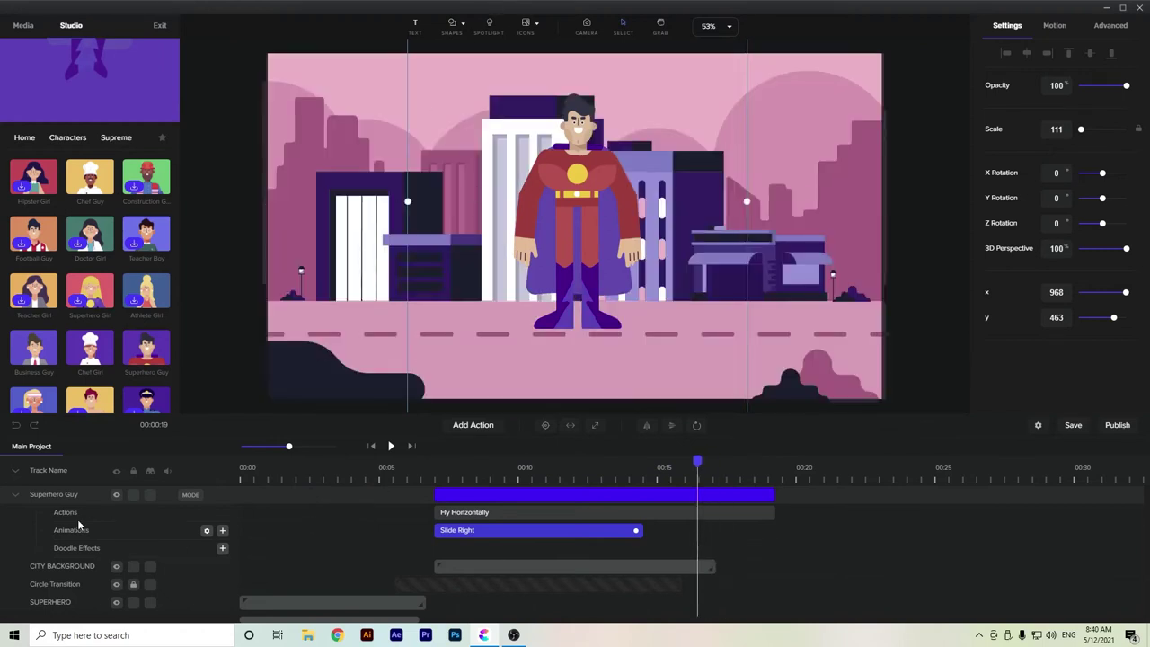
Open the CITY BACKGROUND group to reach its individual layers
double_click(63, 566)
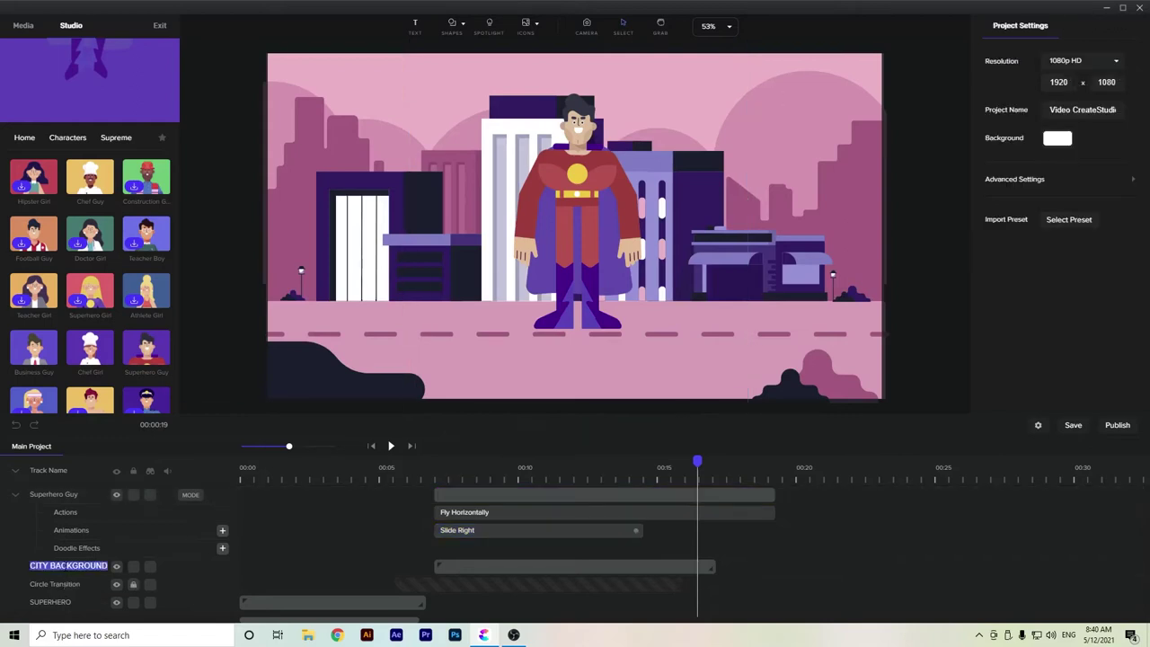
double_click(500, 568)
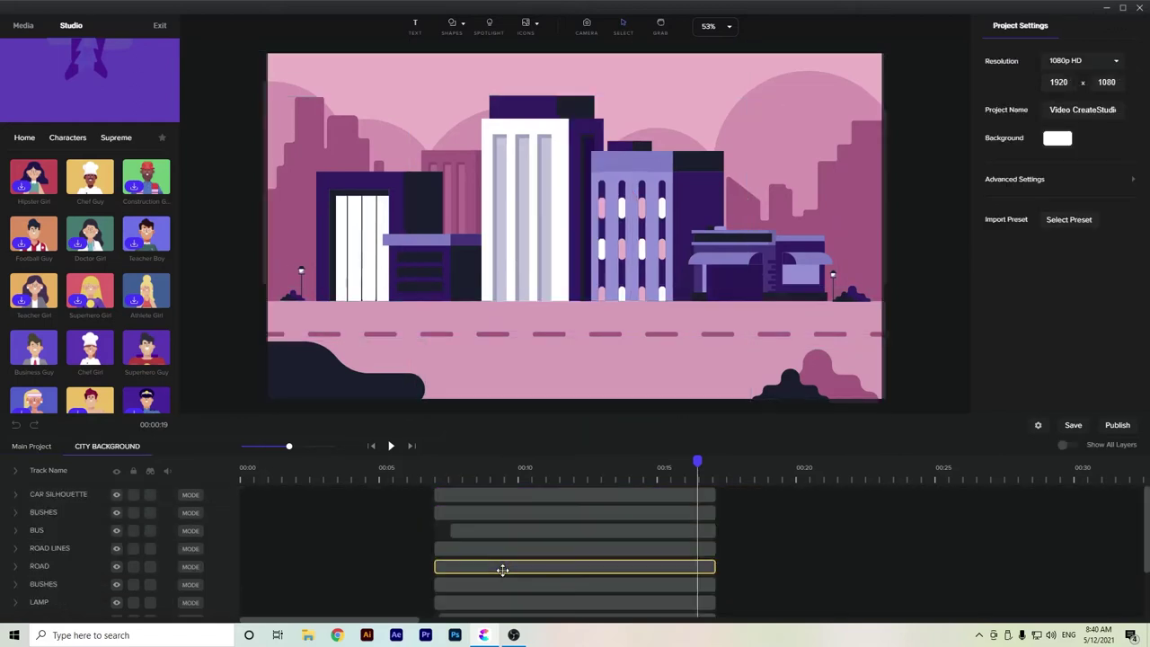
left_click(707, 511)
left_click(737, 489)
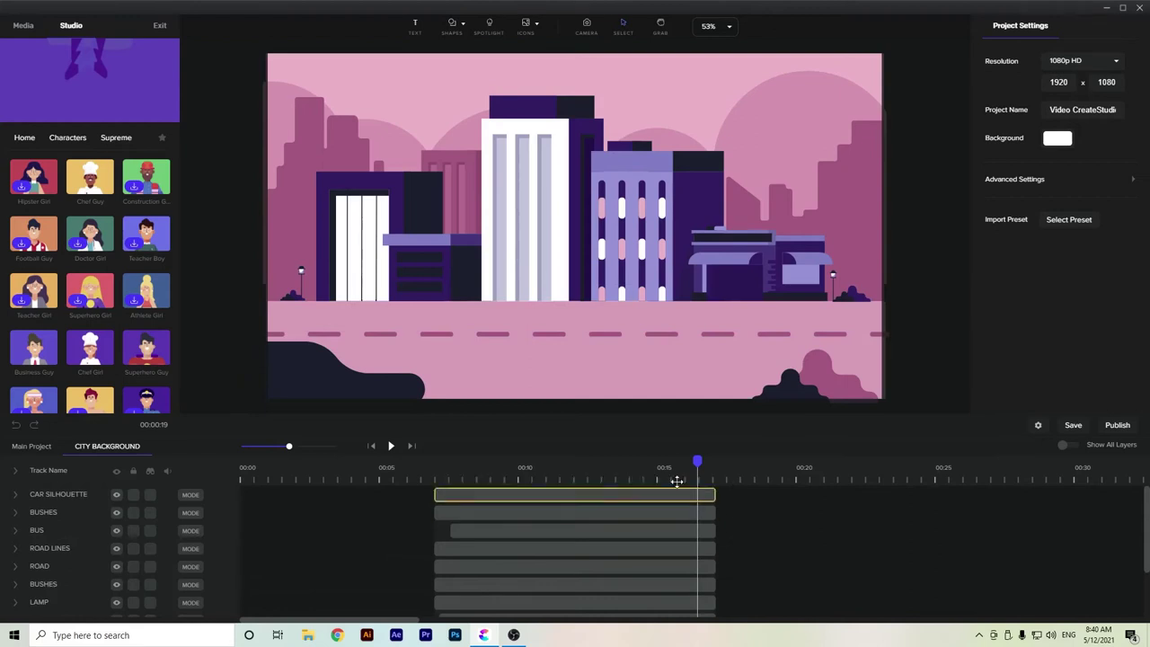
left_click_drag(691, 467, 683, 467)
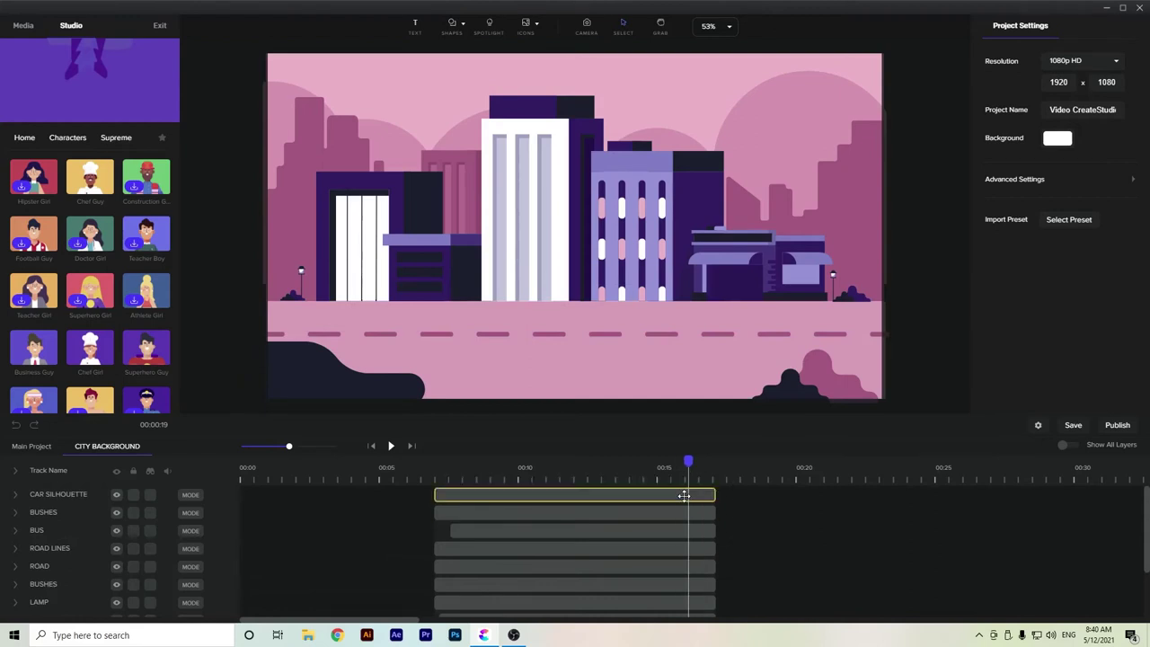
Extend all CITY BACKGROUND layers together to end at about 30 seconds and return to the main project
scroll(709, 540, "down", 4)
left_click(708, 520)
left_click(692, 609)
left_click(650, 589)
left_click(692, 609)
key("ctrl+a")
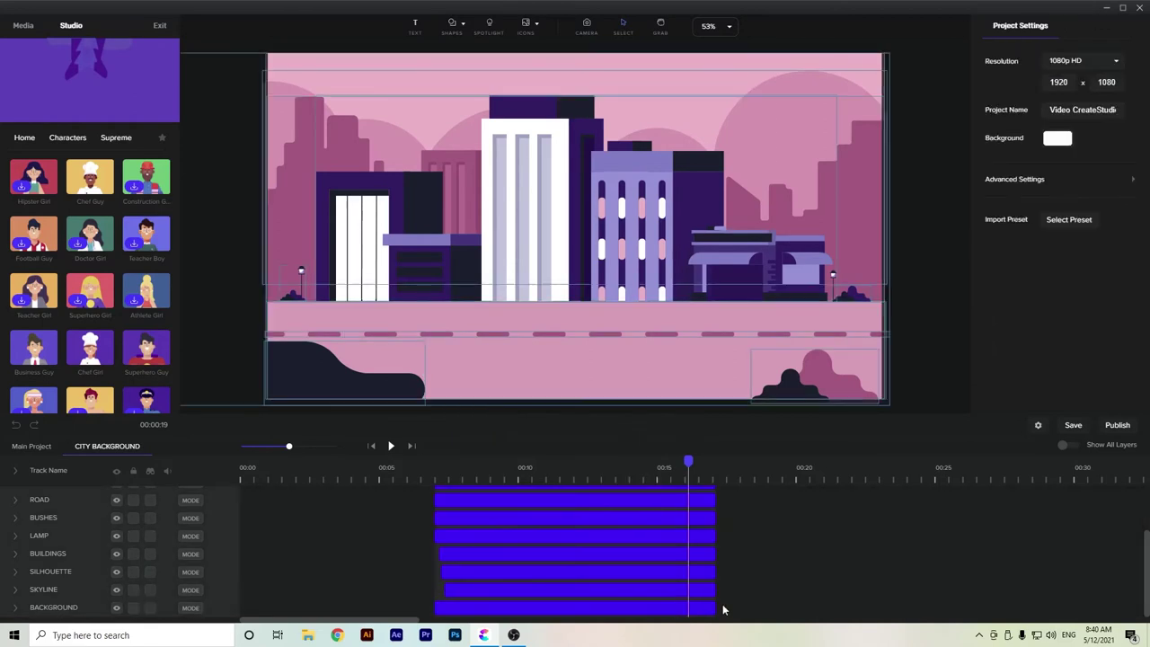
left_click_drag(711, 609, 1089, 605)
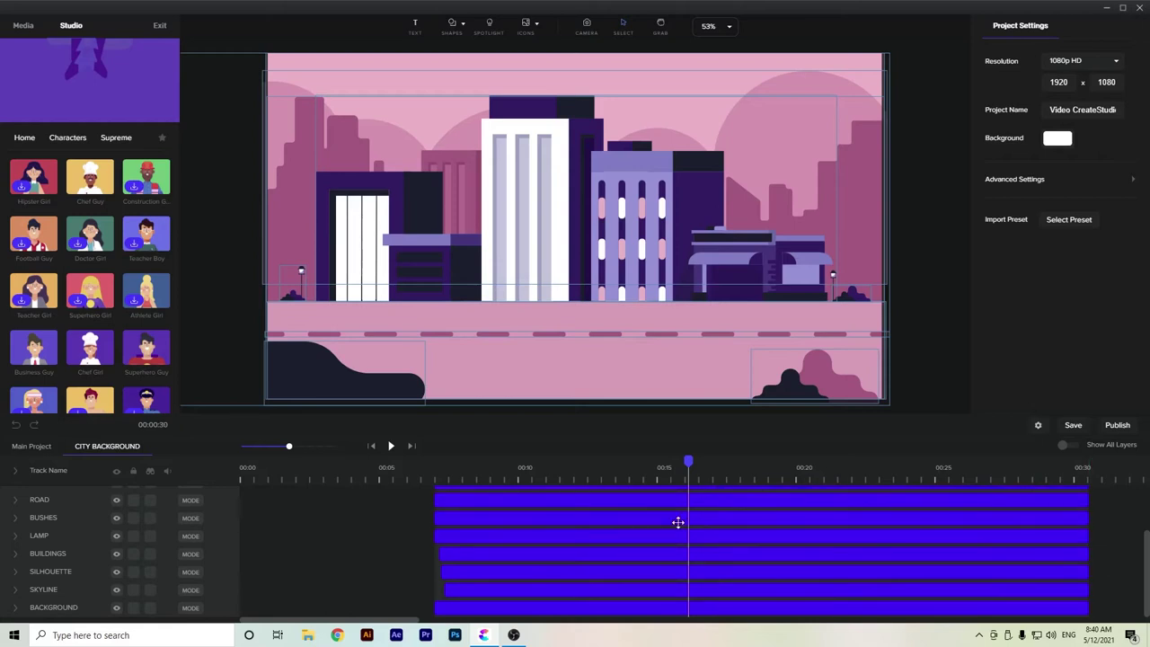
left_click(36, 449)
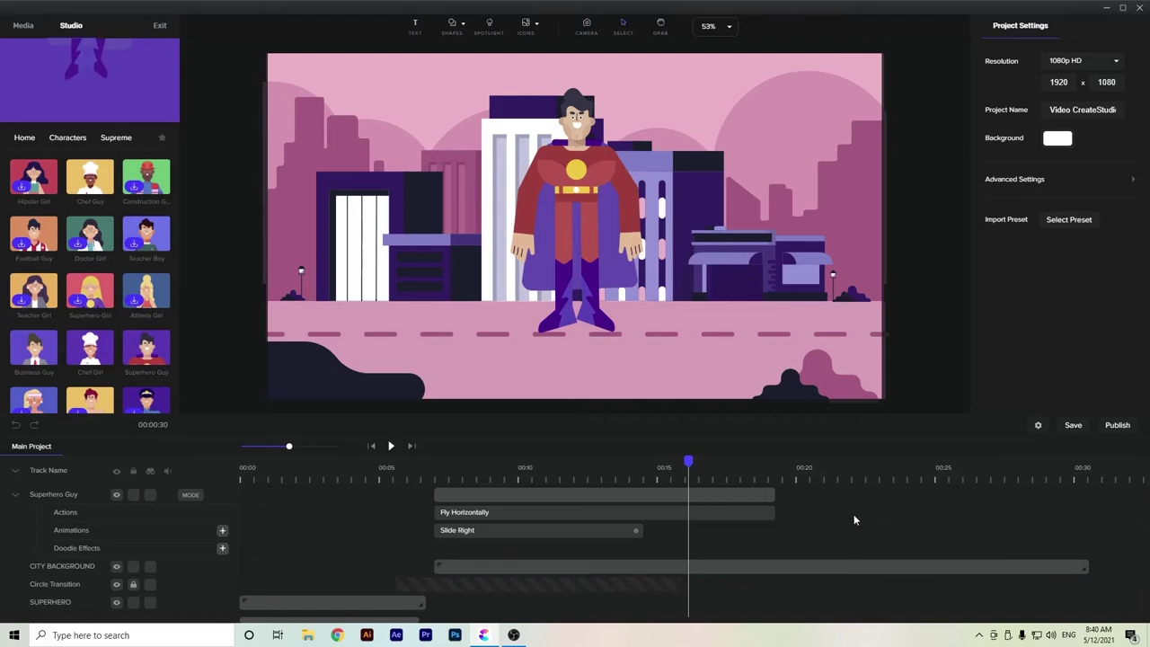
Trim the flying Superhero Guy clip to end at about 16.5 seconds, where the character stands upright
left_click_drag(689, 461, 703, 524)
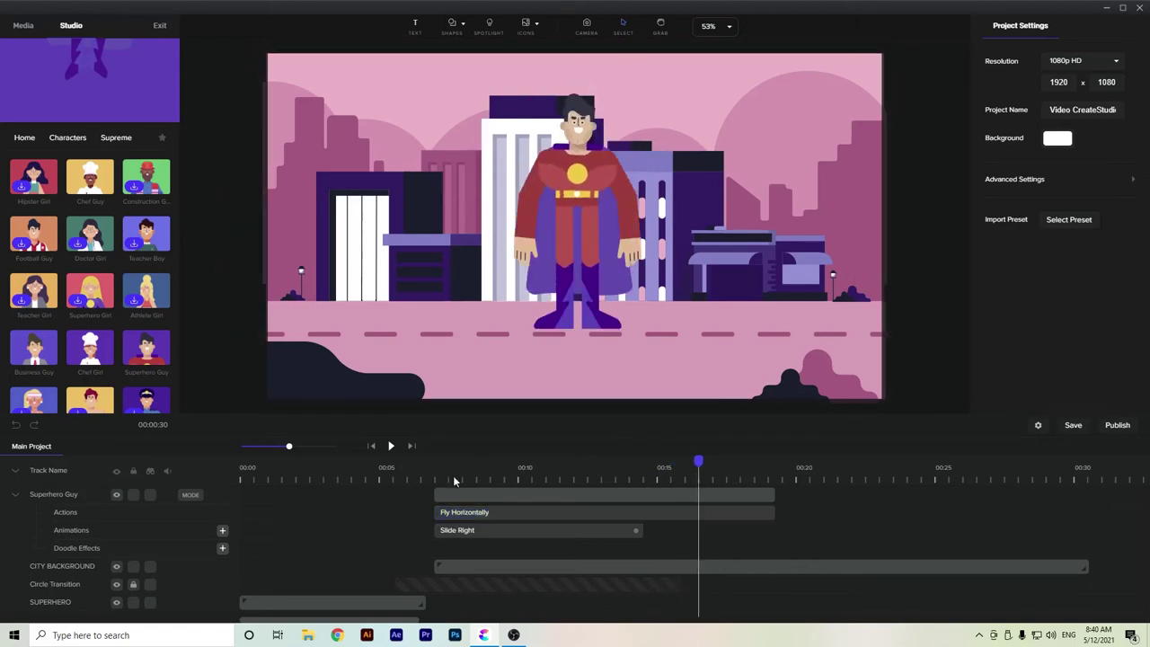
left_click(550, 517)
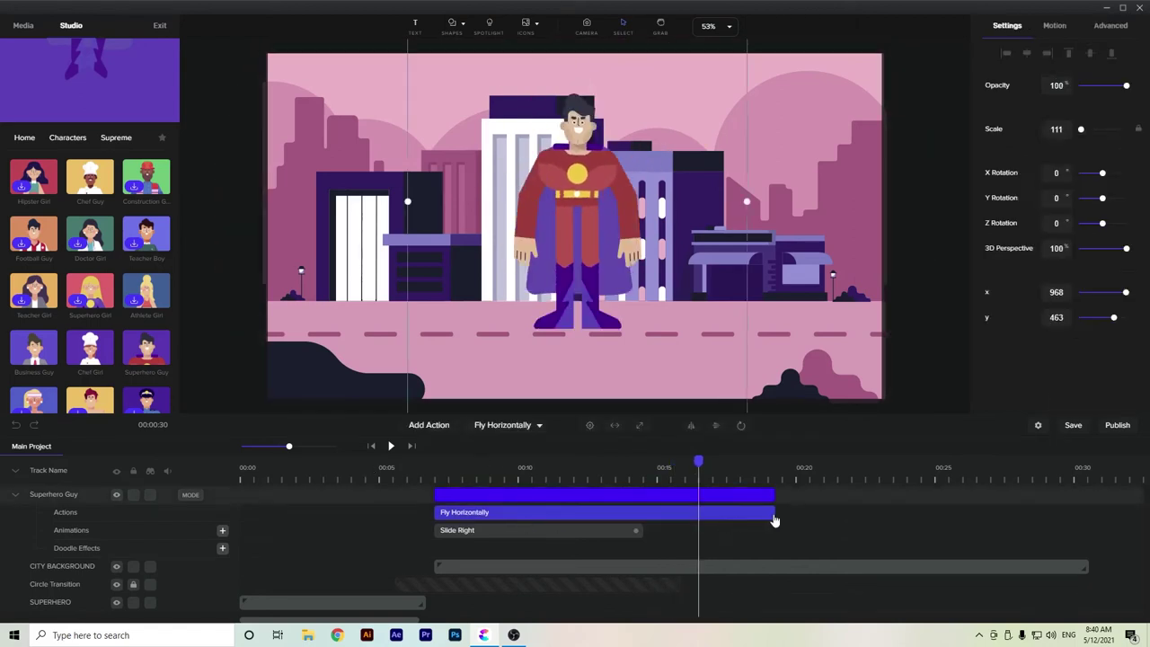
left_click_drag(777, 511, 700, 498)
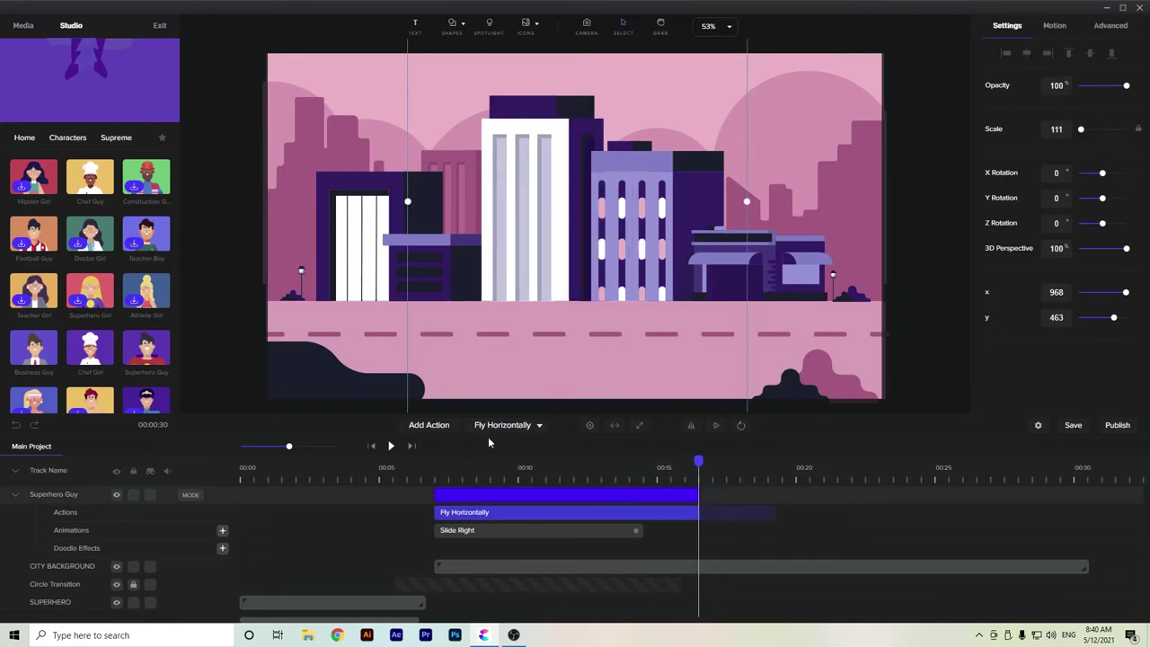
Try adding a Selfie action to the superhero after Fly Horizontally and check the change of pose
left_click(421, 425)
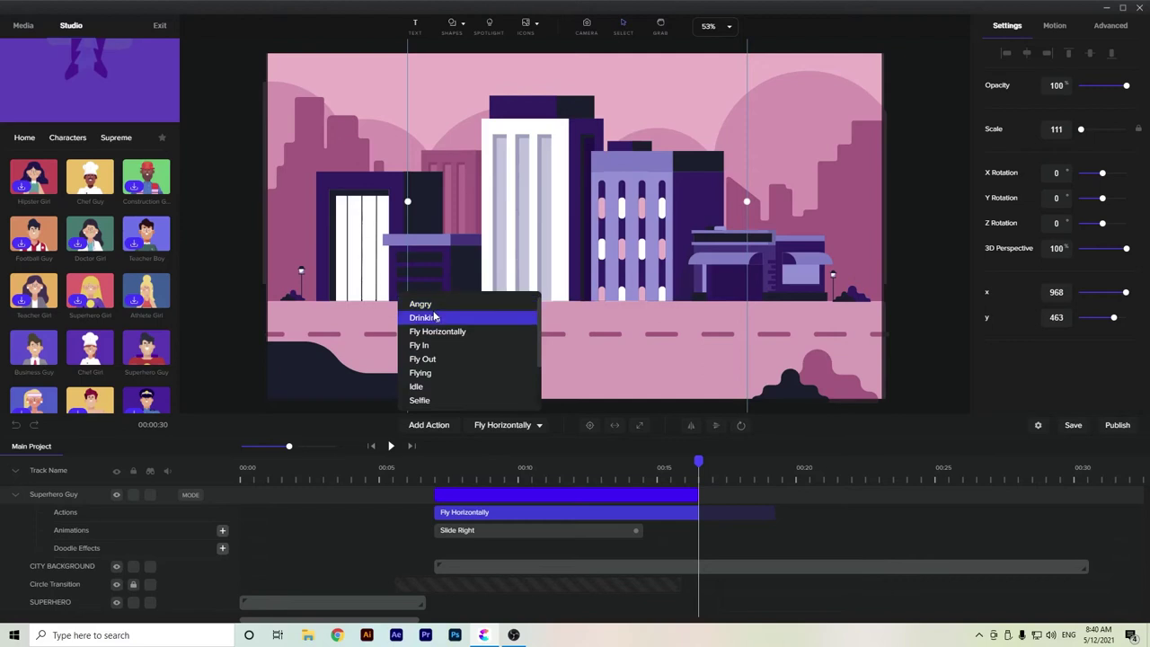
left_click(452, 399)
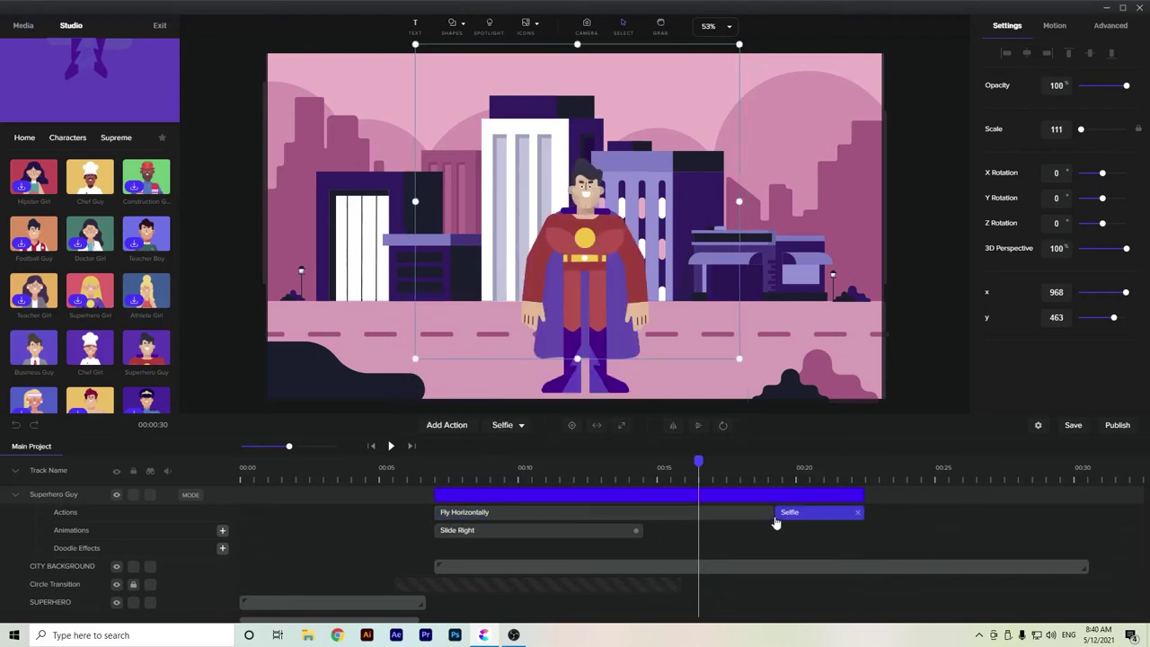
left_click_drag(863, 497, 1035, 509)
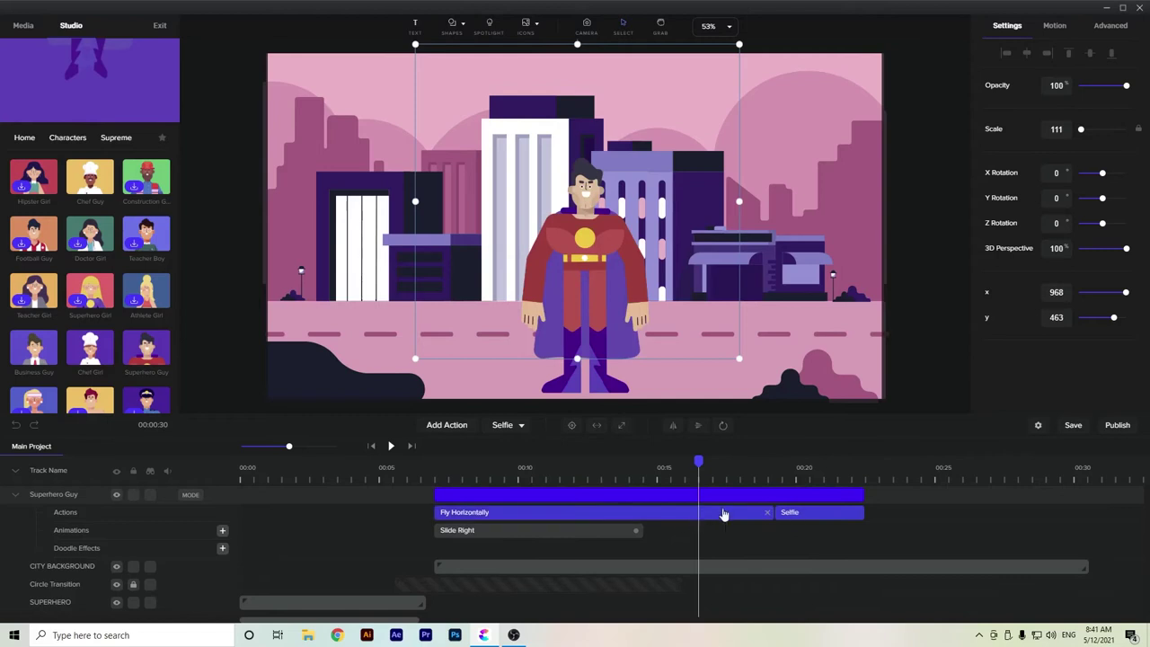
left_click_drag(700, 468, 662, 485)
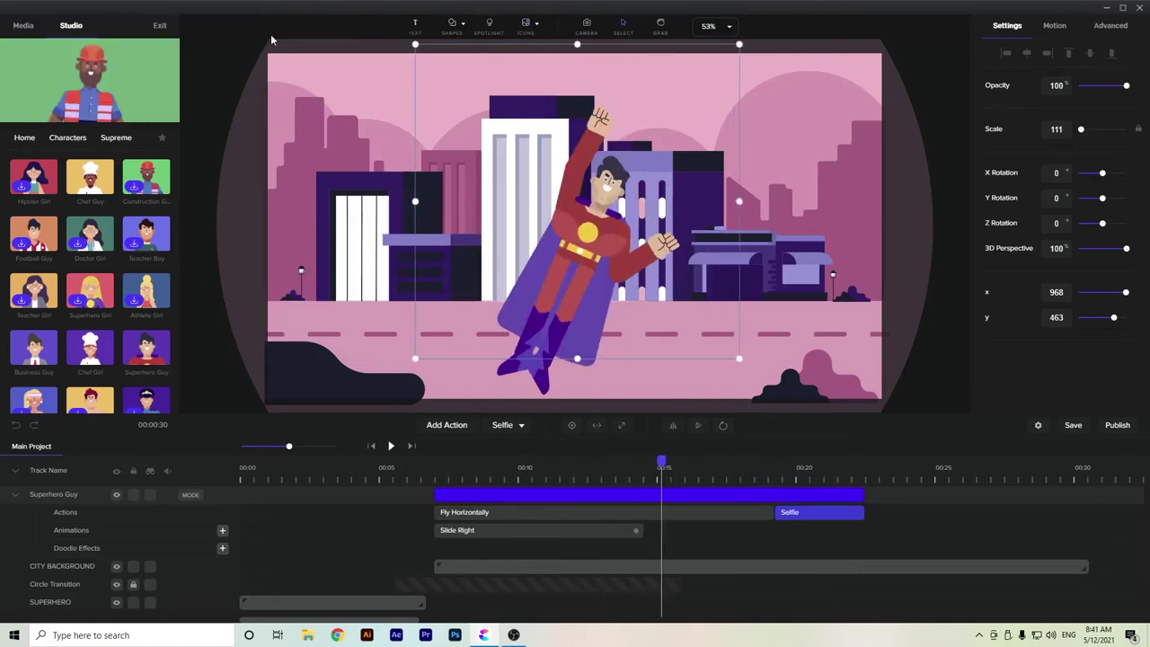
left_click(748, 540)
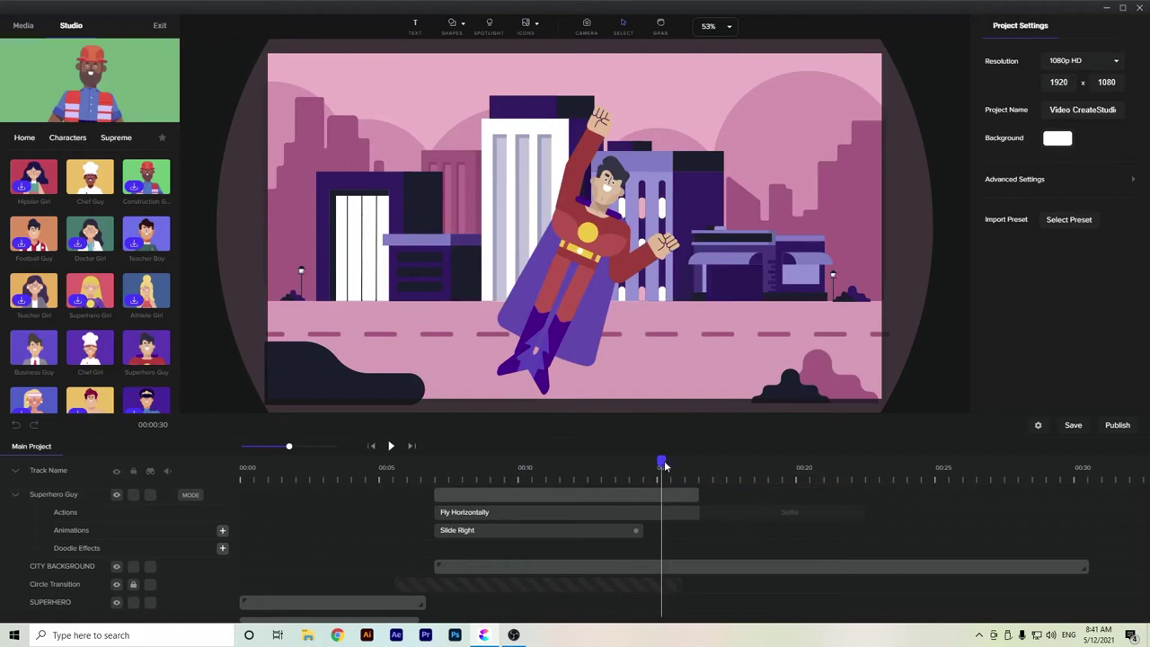
left_click_drag(661, 463, 656, 463)
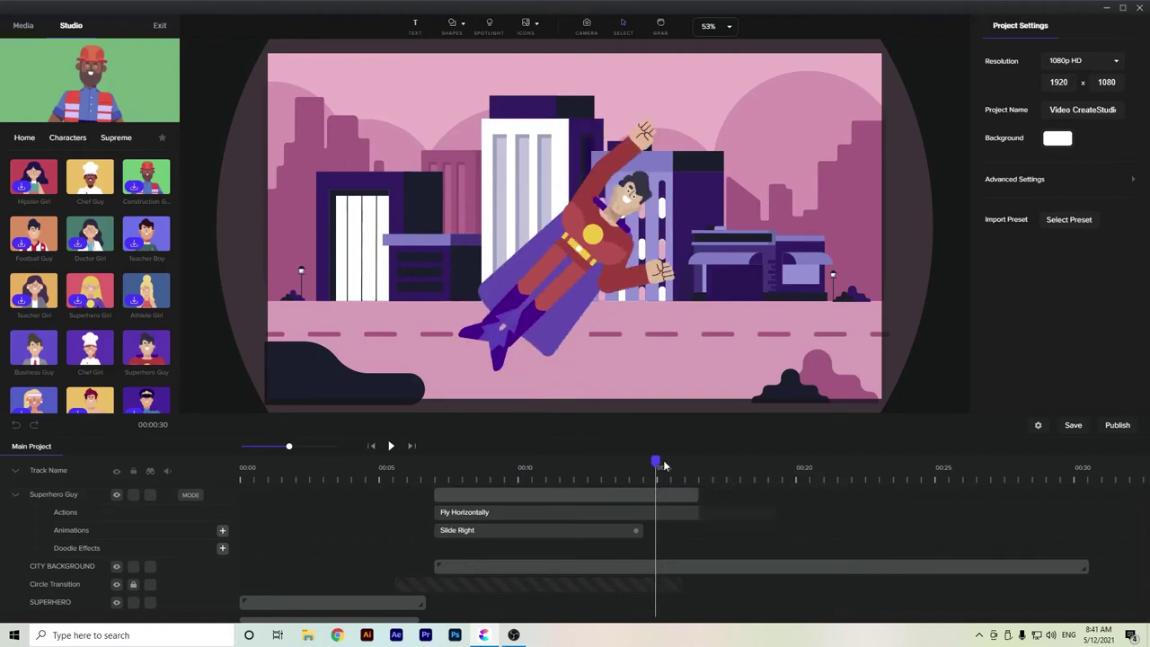
Add a second Superhero Guy at about 16.3 seconds, scale it to 120, and place it over the first at x 970, y 439
left_click_drag(665, 463, 693, 463)
left_click(634, 496)
mouse_move(139, 358)
left_click_drag(139, 358, 559, 222)
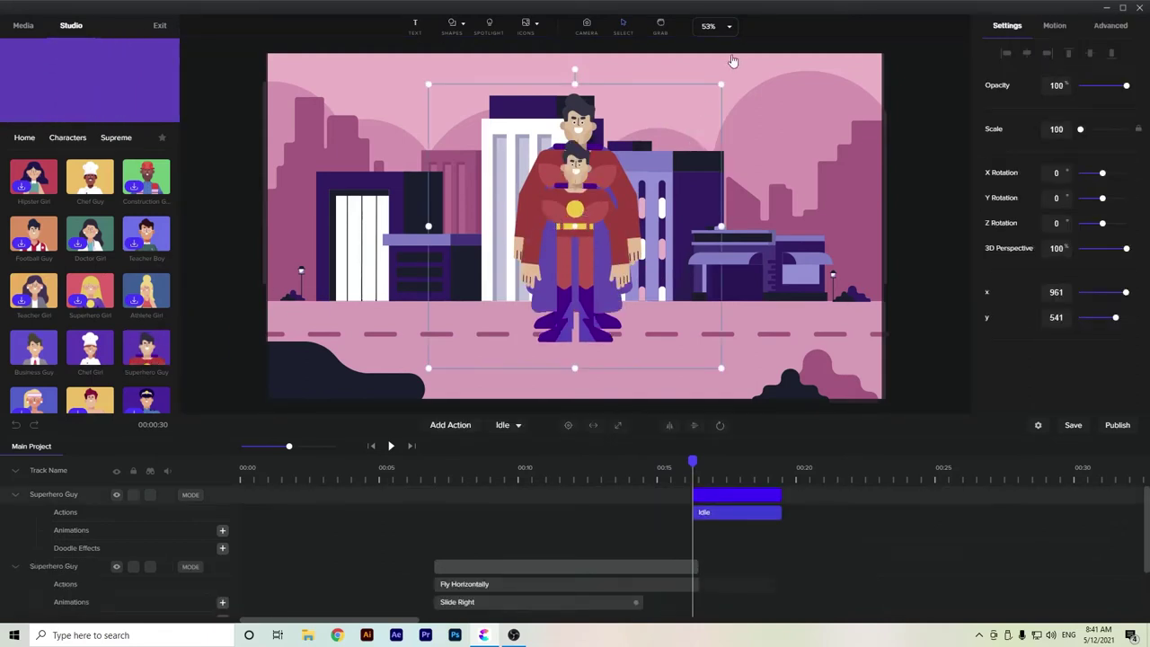
left_click_drag(723, 85, 824, 39)
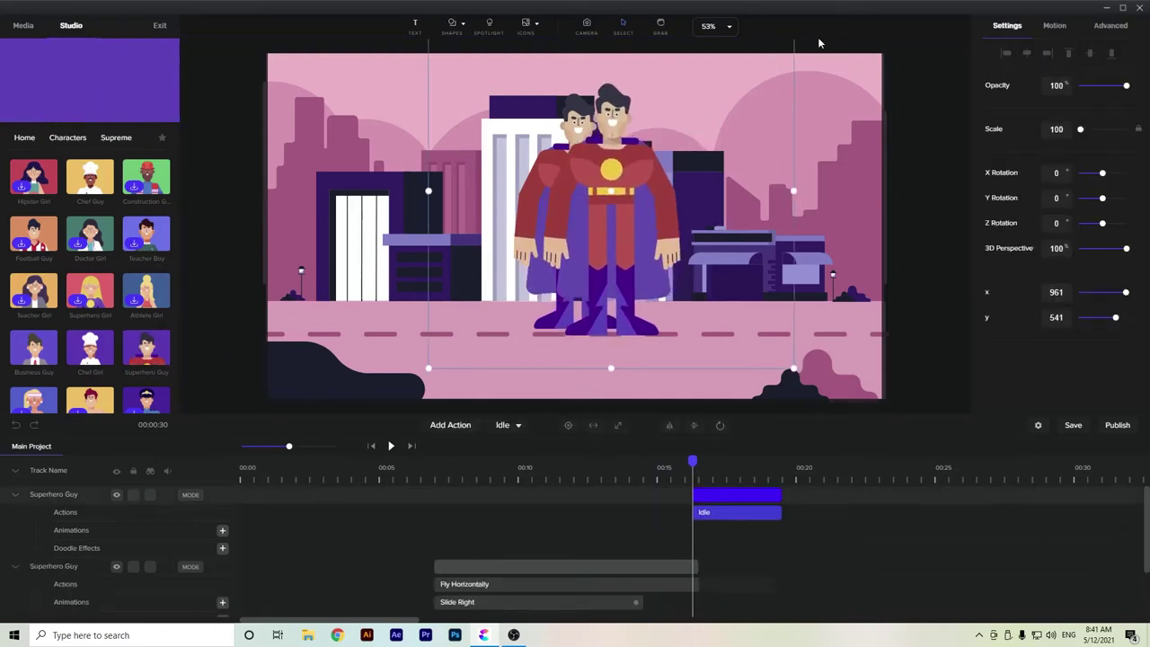
left_click_drag(604, 166, 576, 165)
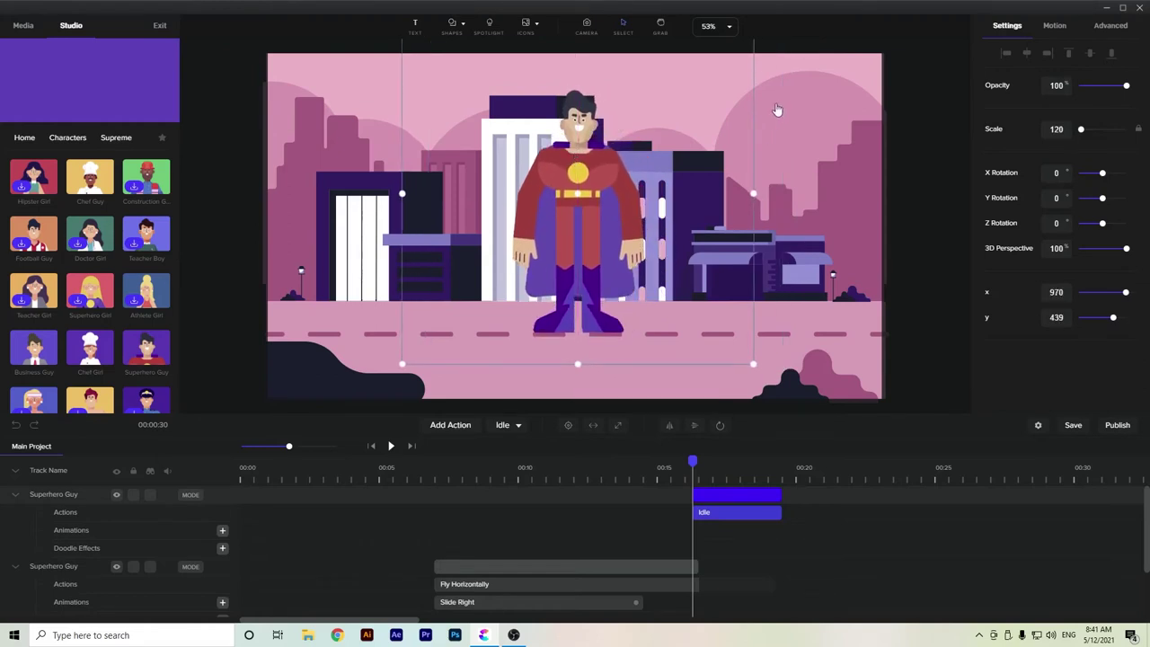
Fine-tune the second superhero's vertical position to about y 427 to align it with the first character
left_click(747, 362)
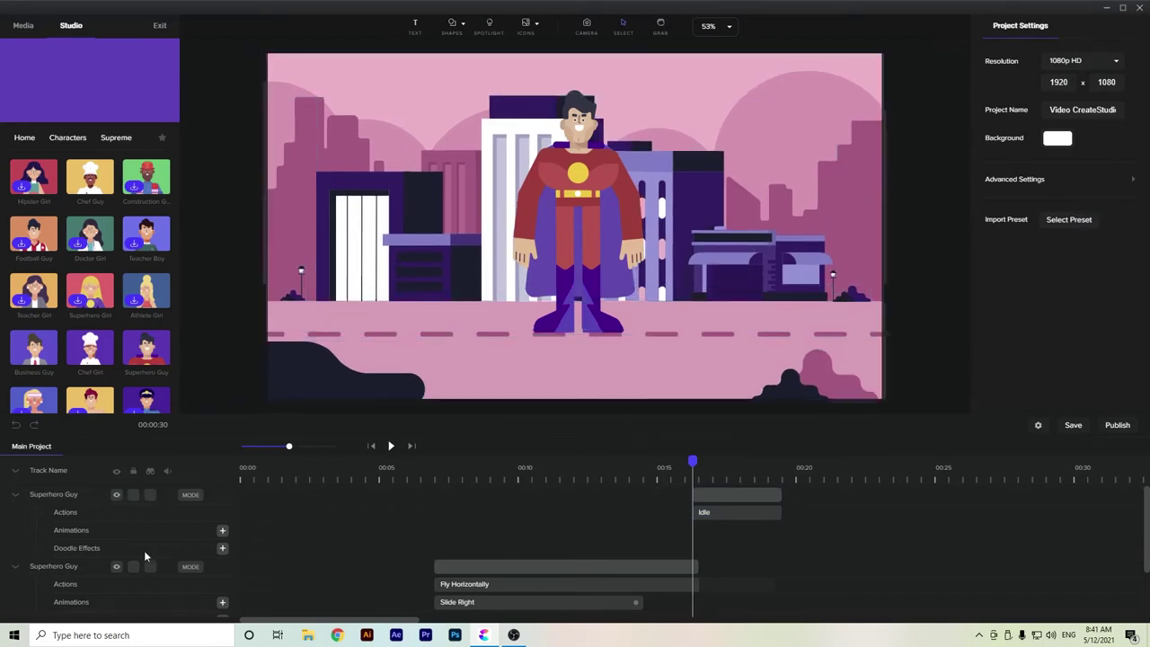
scroll(143, 550, "down", 2)
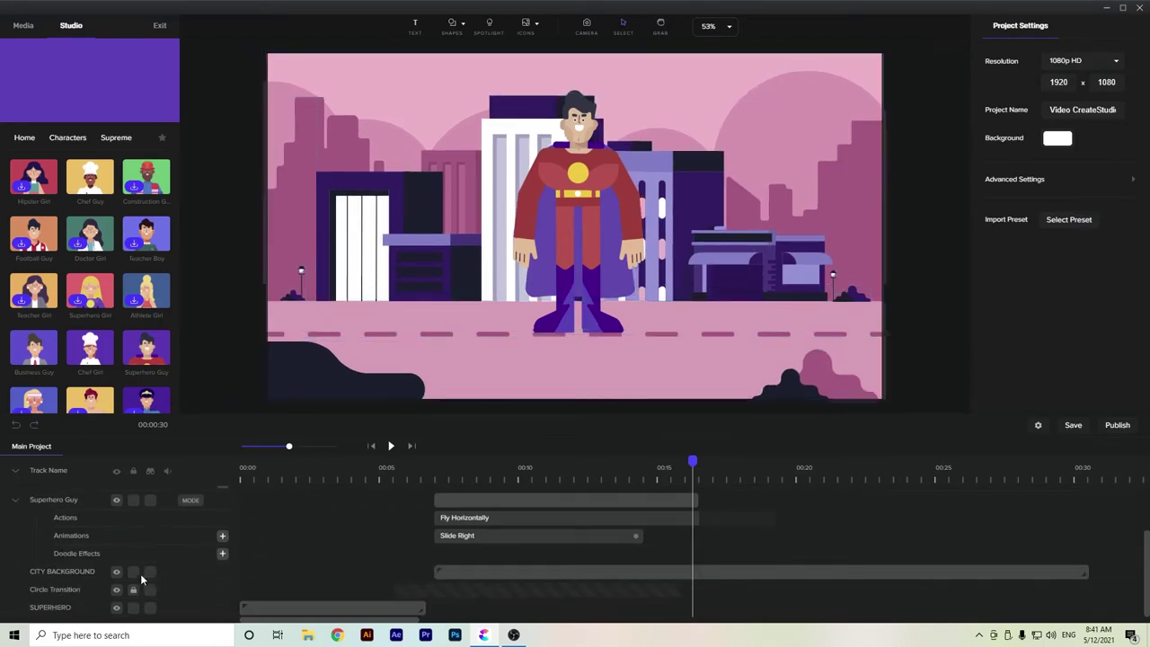
scroll(504, 537, "up", 2)
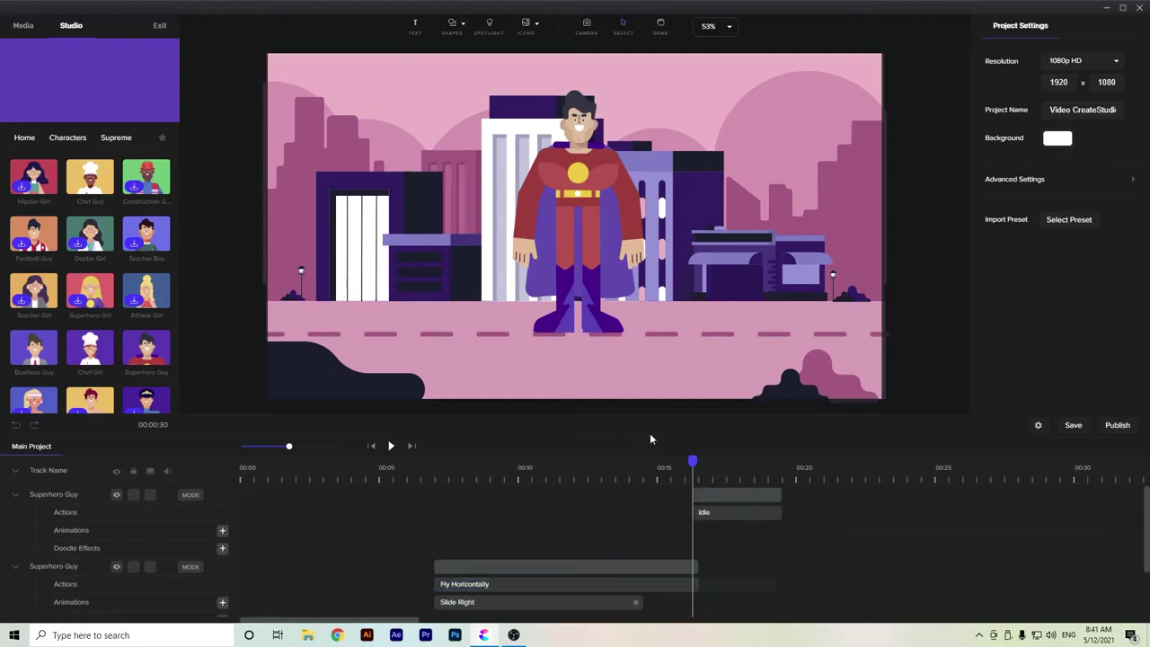
left_click(596, 192)
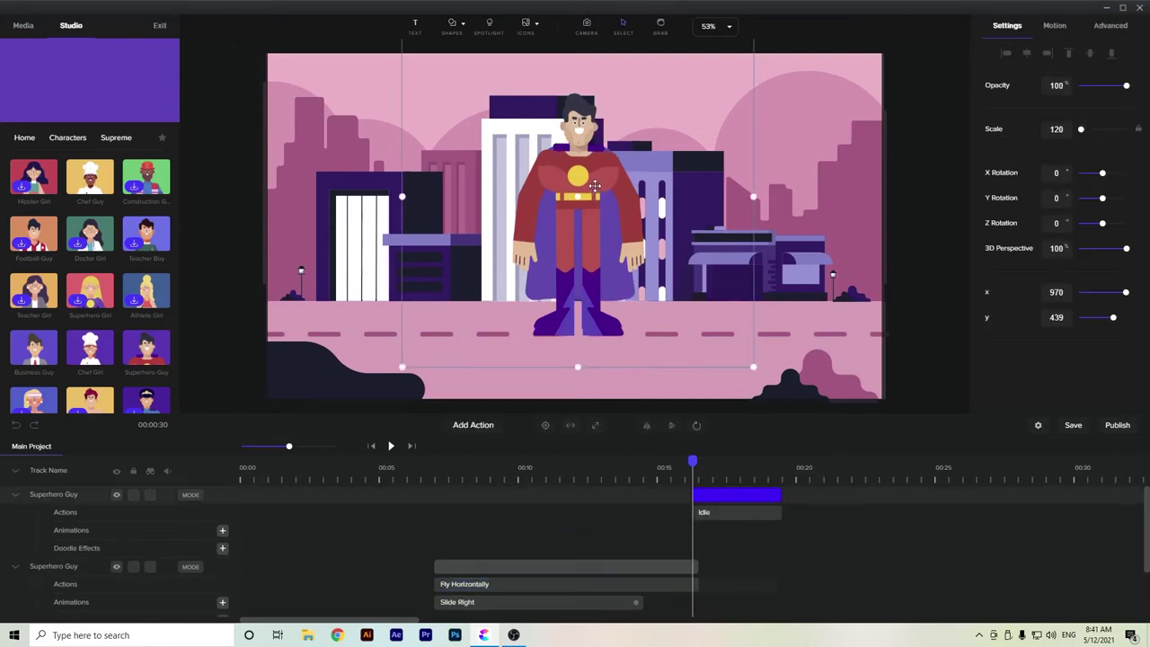
scroll(544, 204, "up", 3)
scroll(555, 183, "down", 3)
scroll(509, 144, "down", 1)
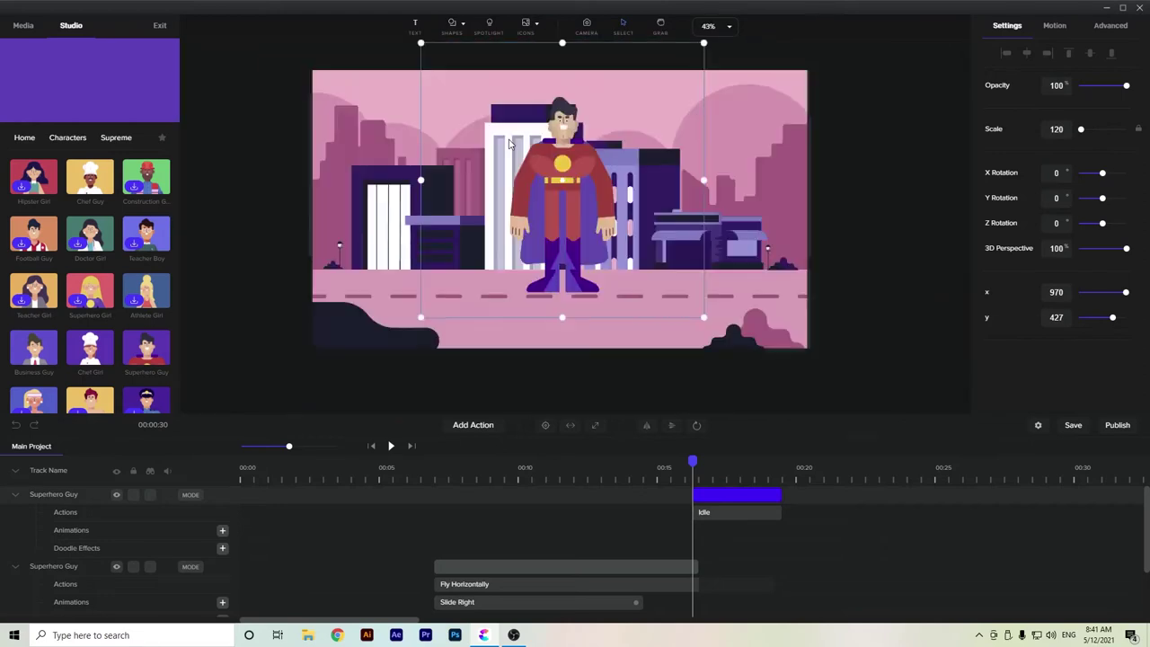
Scale the second superhero to 118 and reposition it to x 968, y 451 over the first character
left_click_drag(420, 43, 425, 48)
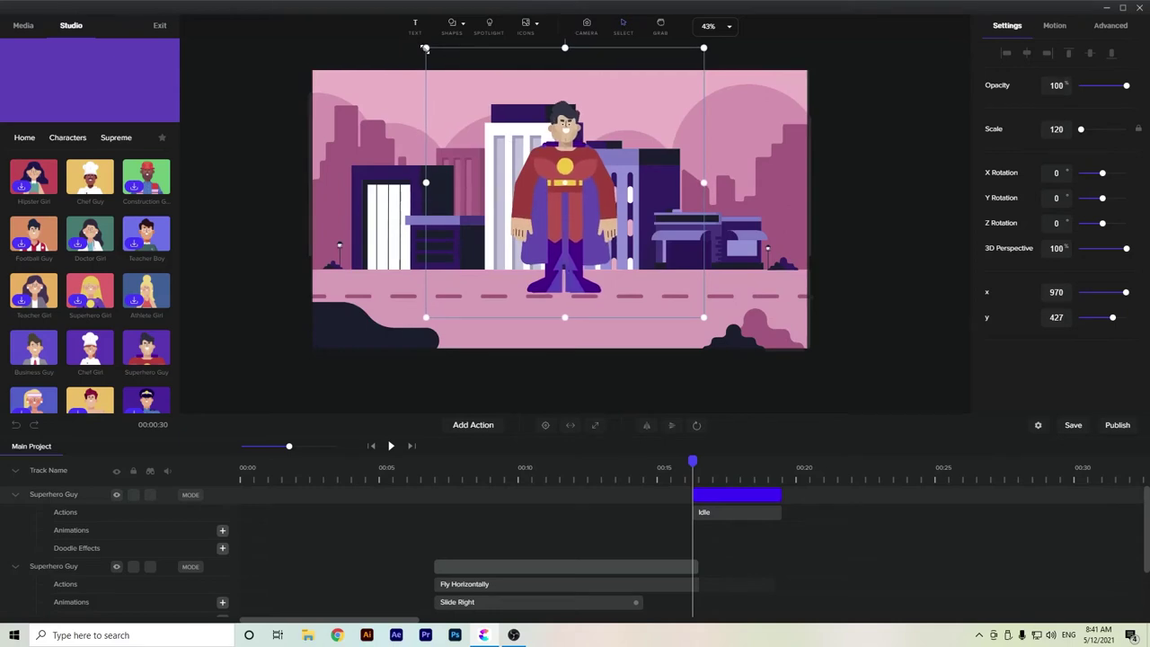
left_click_drag(591, 183, 585, 180)
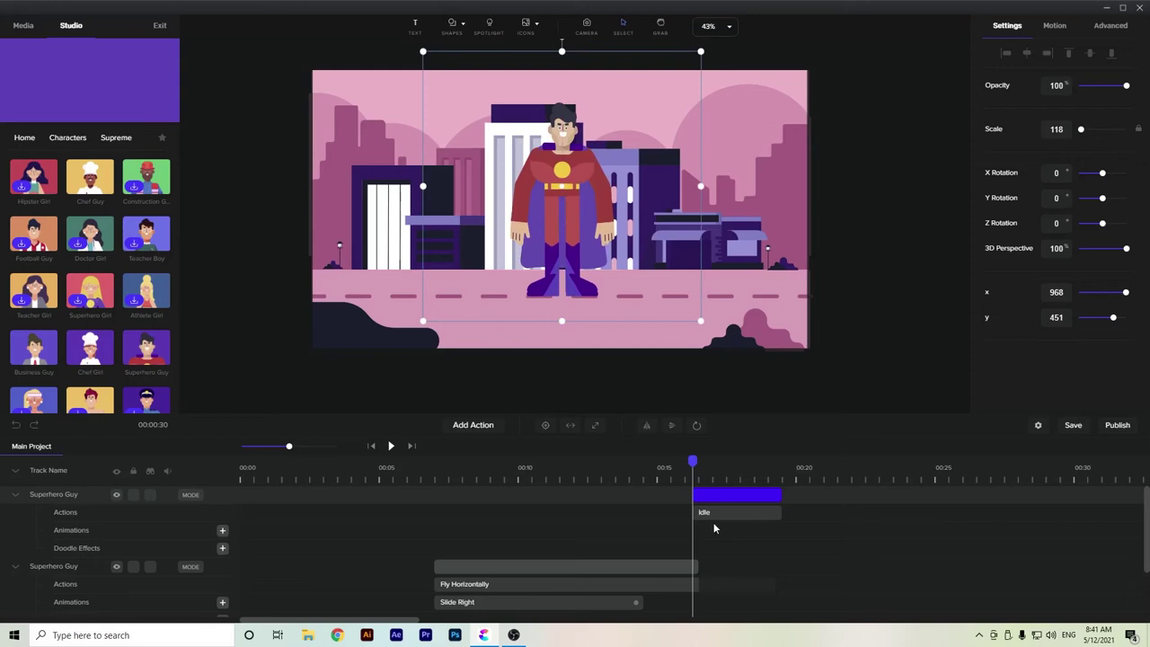
left_click(674, 585)
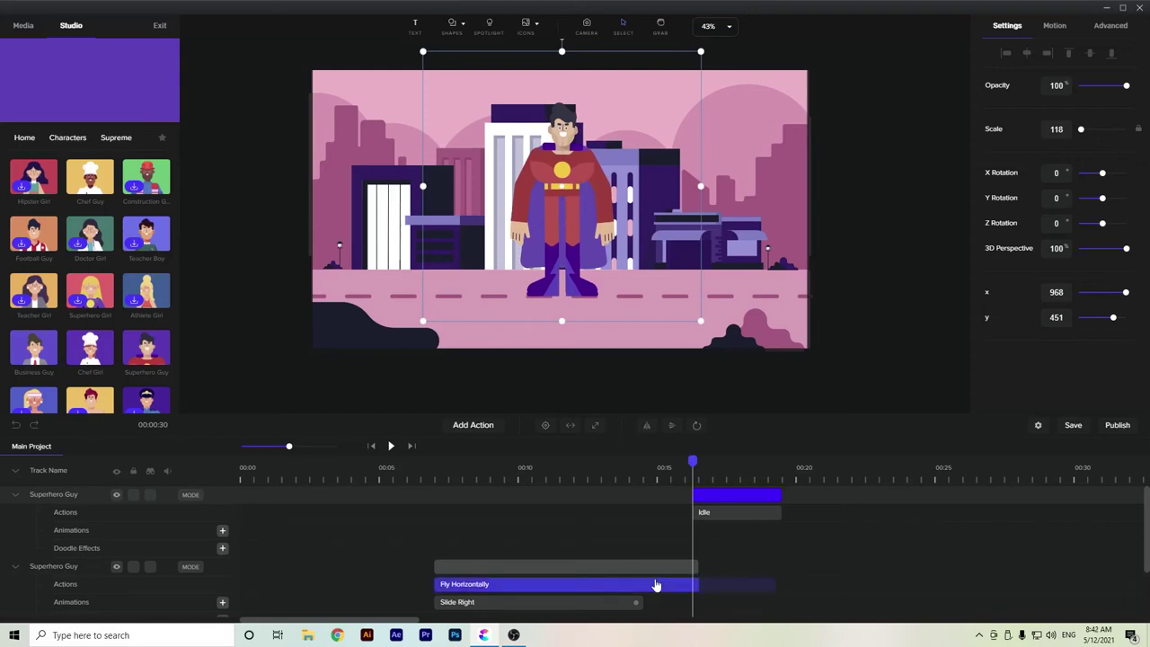
left_click(715, 490)
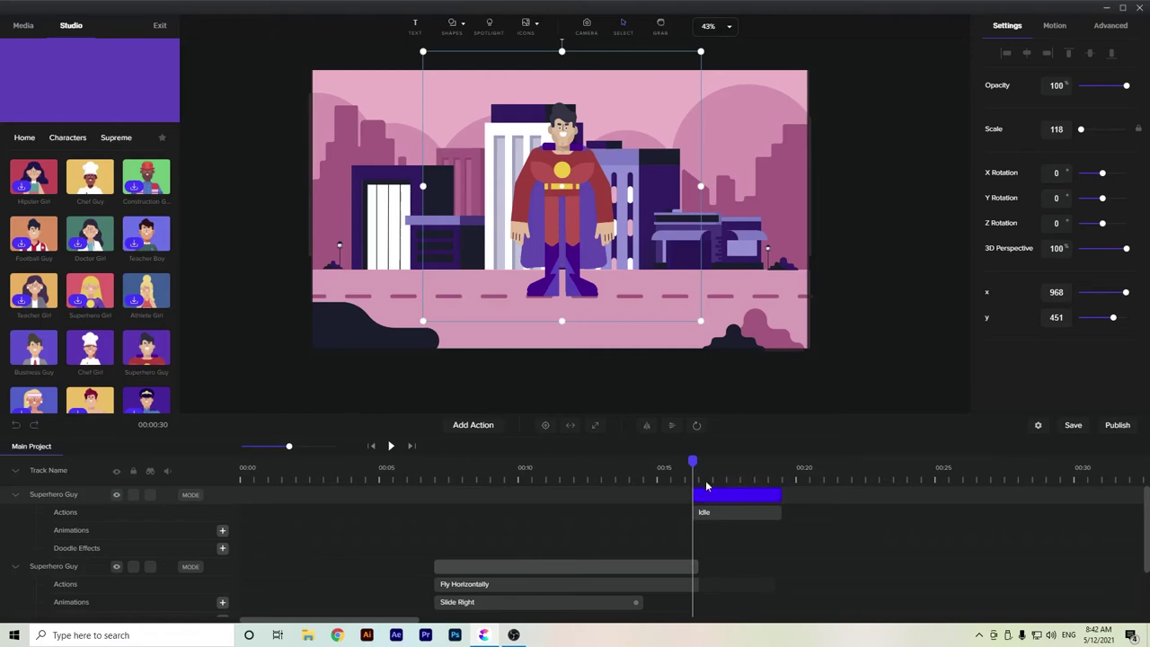
Try the Sign action in place of Idle on the second superhero and preview its pose
left_click(735, 493)
left_click(508, 425)
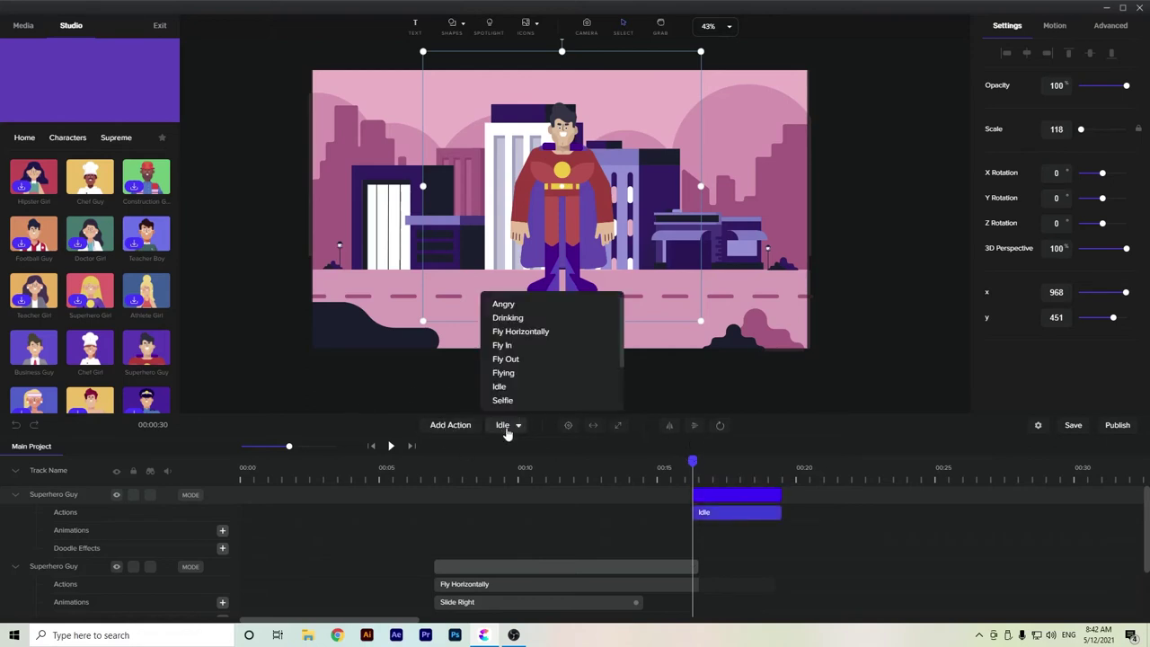
scroll(548, 343, "down", 1)
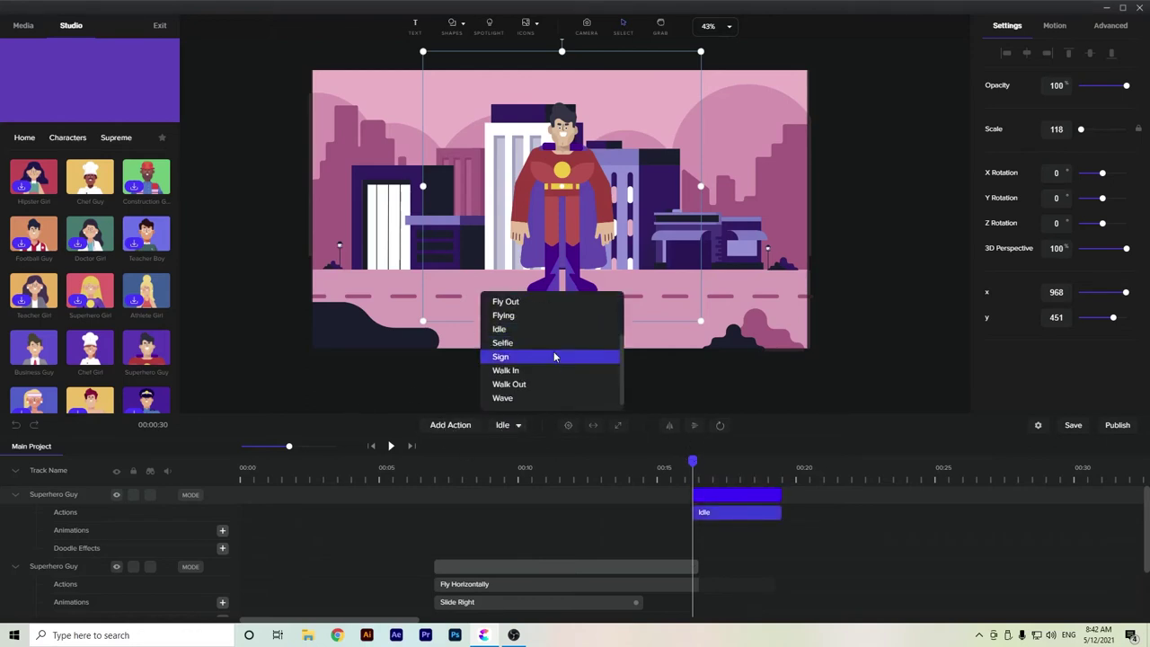
left_click(554, 356)
mouse_move(691, 460)
left_mouse_down()
mouse_move(721, 460)
mouse_move(704, 460)
left_mouse_up()
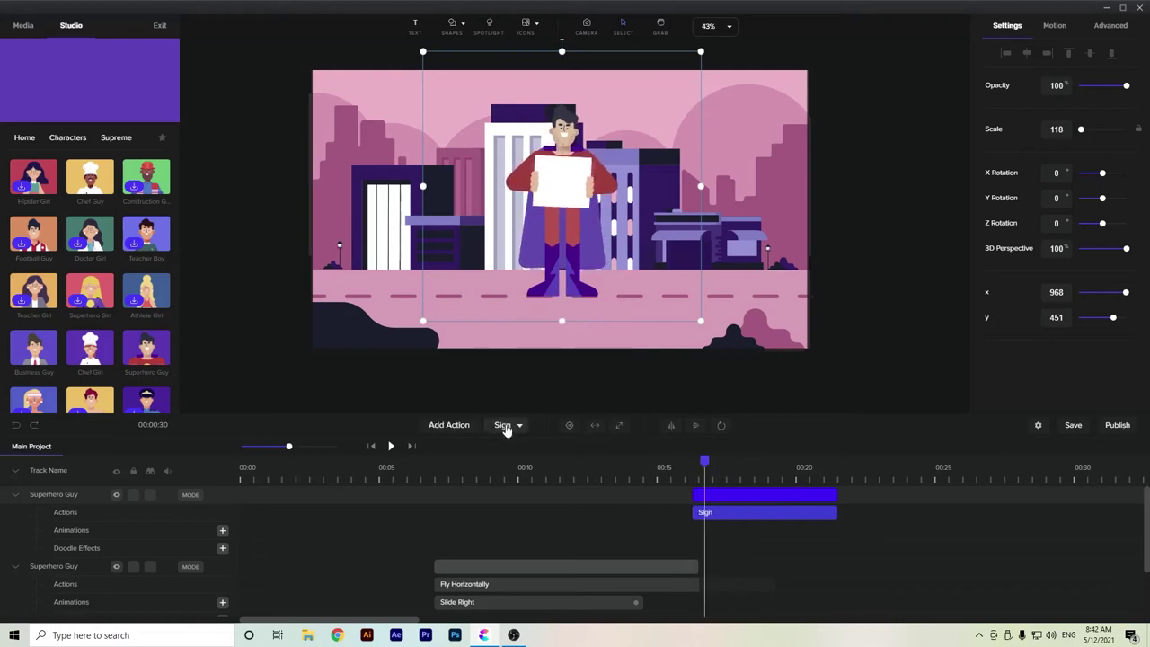
Set the second superhero's action to Wave and shift its clip to start near the first superhero clip's end
left_click(508, 425)
scroll(532, 346, "down", 3)
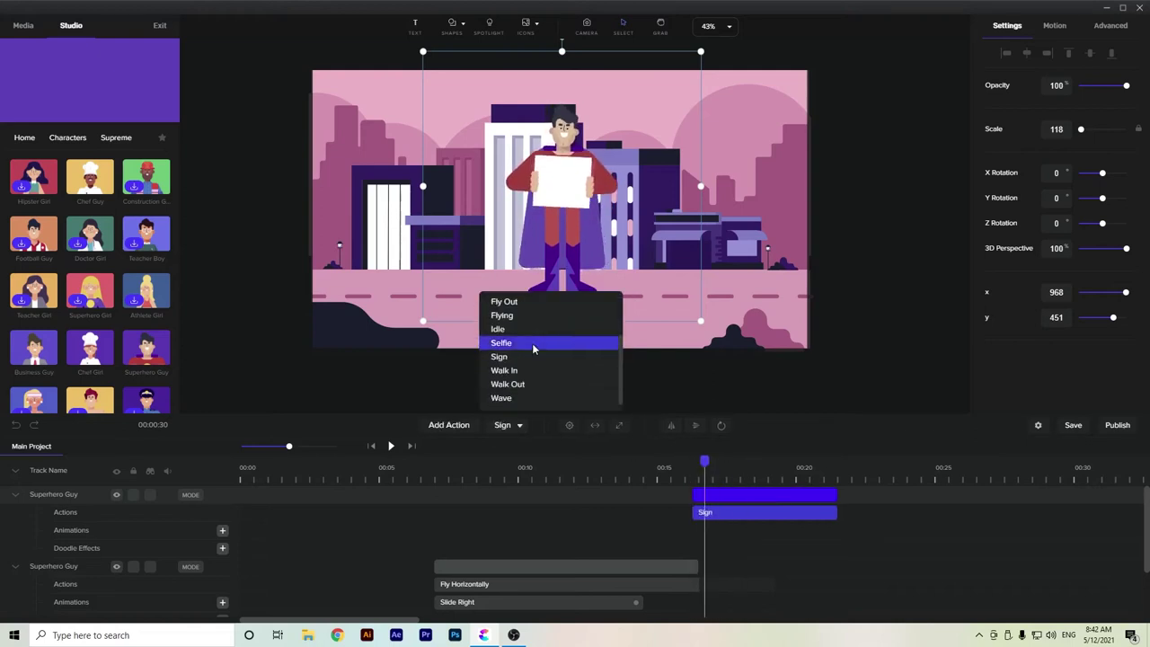
left_click(548, 396)
left_click_drag(705, 461, 721, 501)
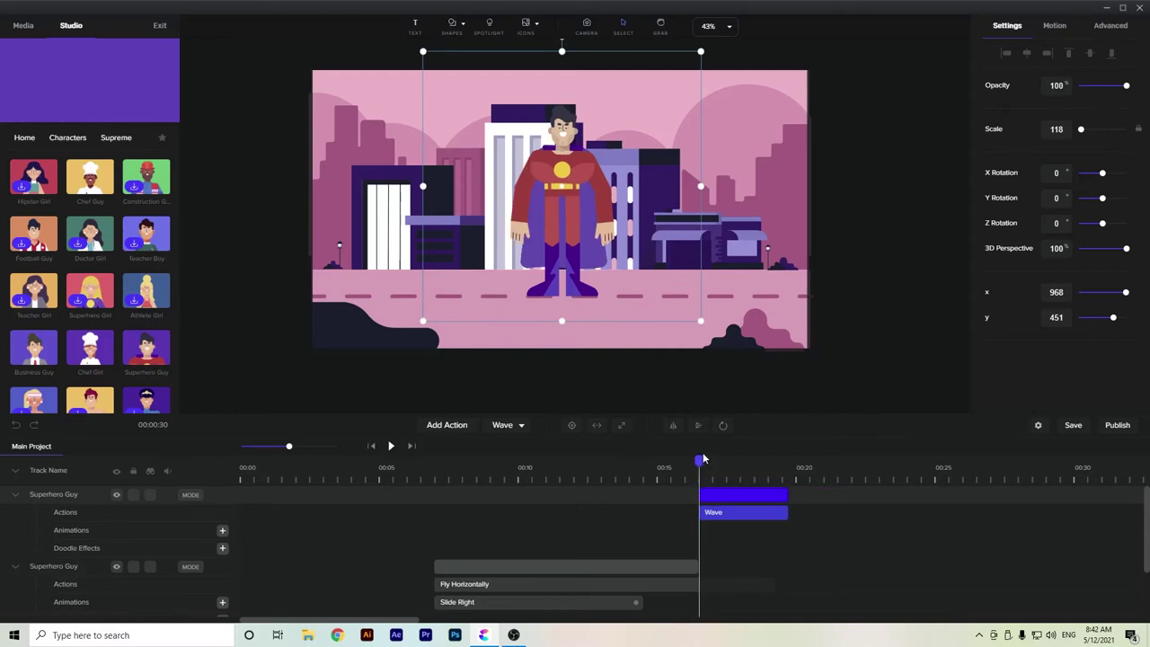
left_click_drag(691, 462, 698, 462)
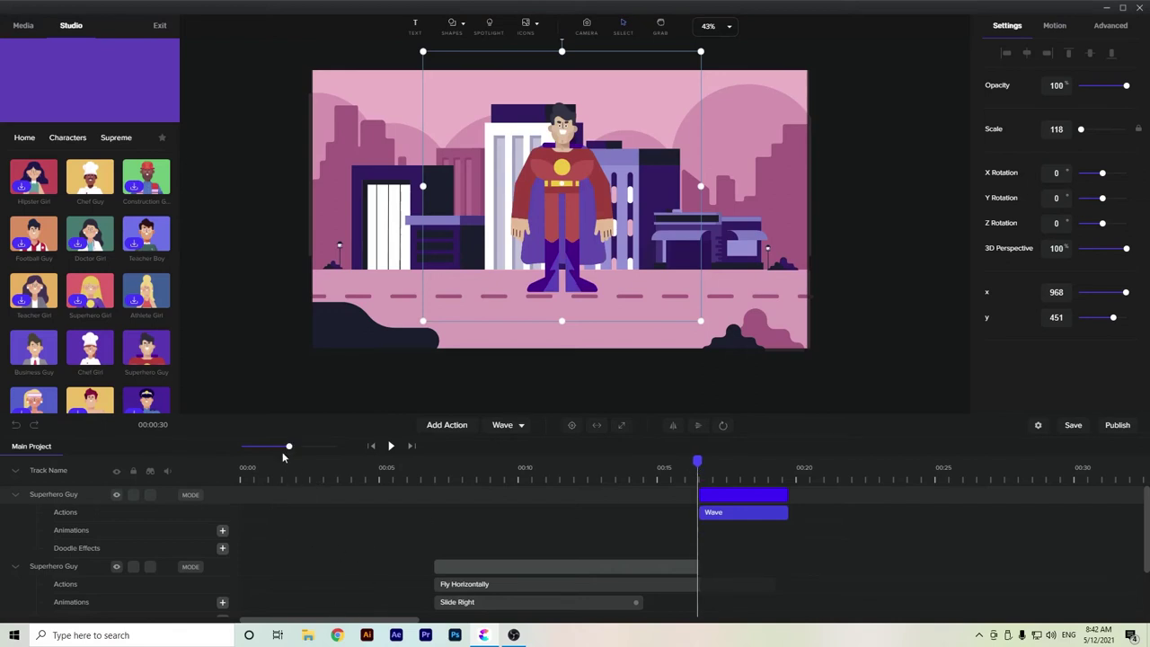
Fine-tune the Wave clip's timing so it starts exactly where the first superhero clip ends
left_click_drag(289, 446, 312, 445)
left_click(758, 526)
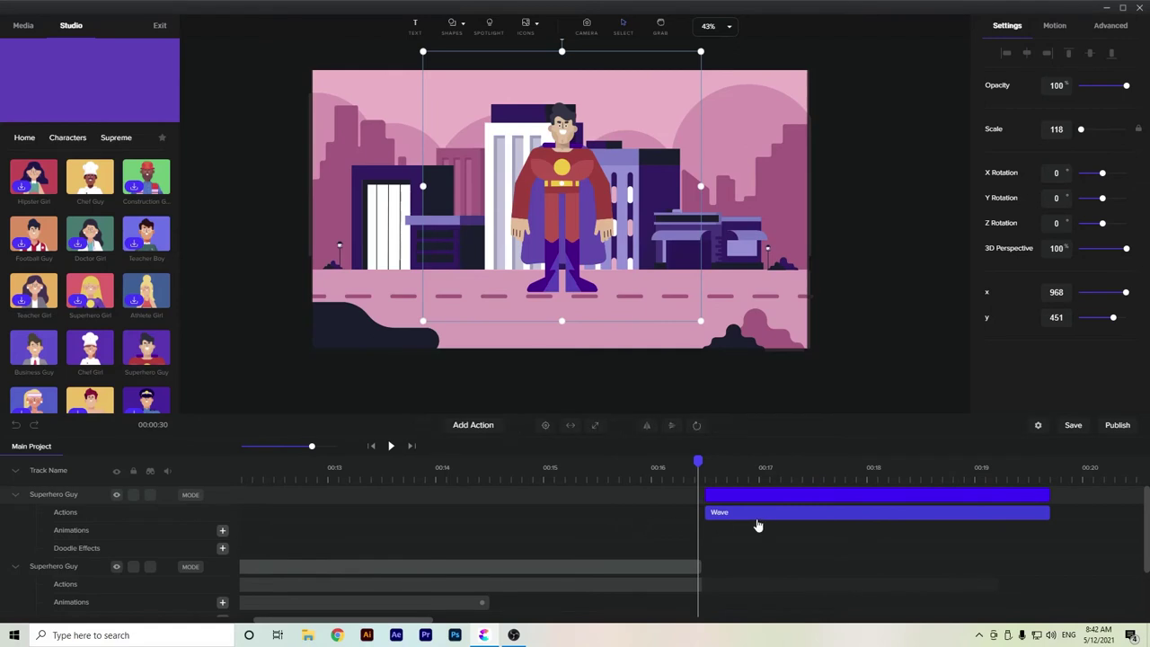
left_click(760, 498)
left_click_drag(760, 499, 765, 500)
left_click_drag(698, 461, 705, 467)
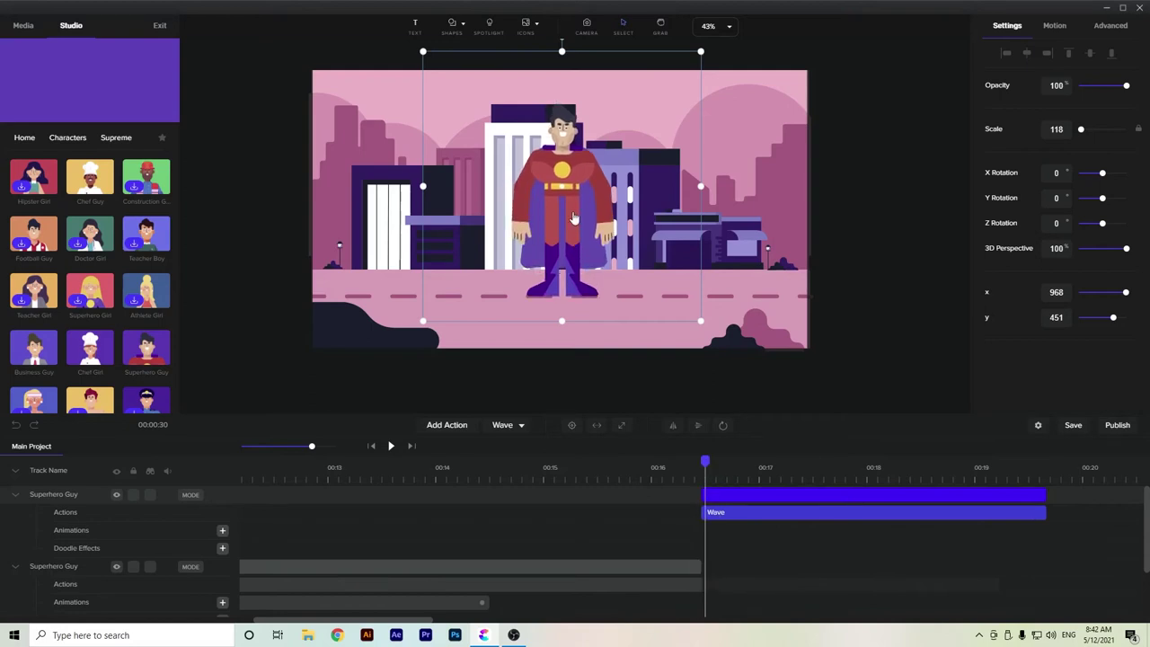
Nudge the waving superhero up to y 445 and reduce its scale to 115, comparing both characters at the cut
left_click_drag(572, 217, 573, 217)
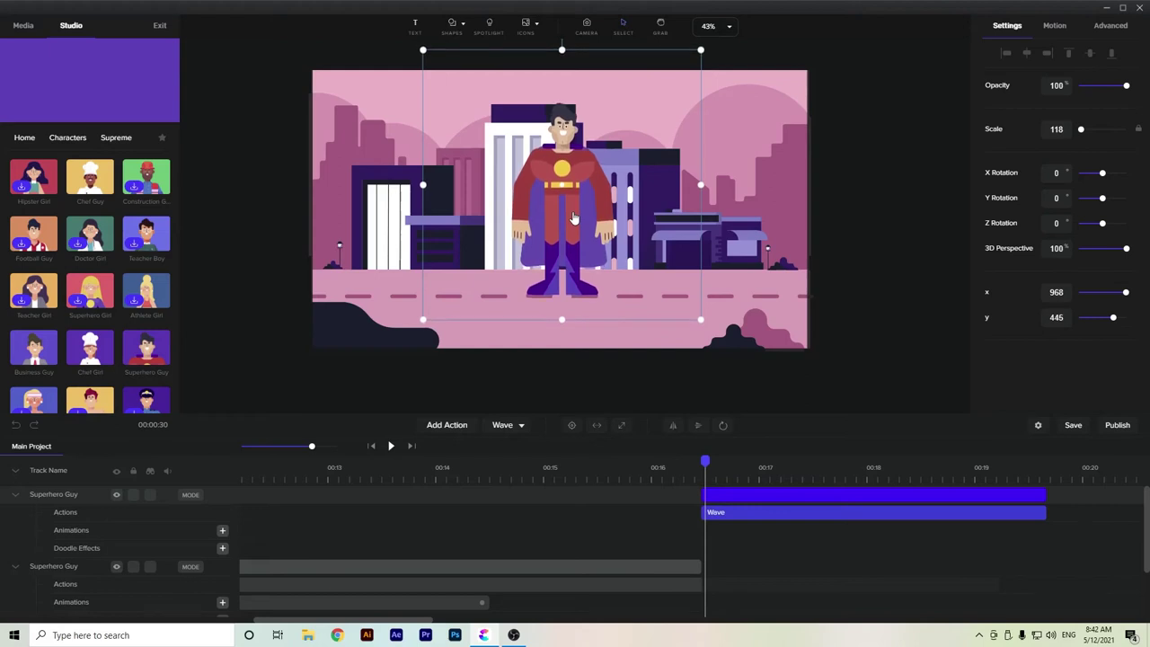
mouse_move(705, 463)
left_mouse_down()
mouse_move(689, 463)
mouse_move(712, 465)
left_mouse_up()
left_click_drag(700, 321, 696, 319)
left_click_drag(711, 465, 690, 466)
Play the changeover between the two superhero clips and check their alignment at the cut
key("space")
key("space")
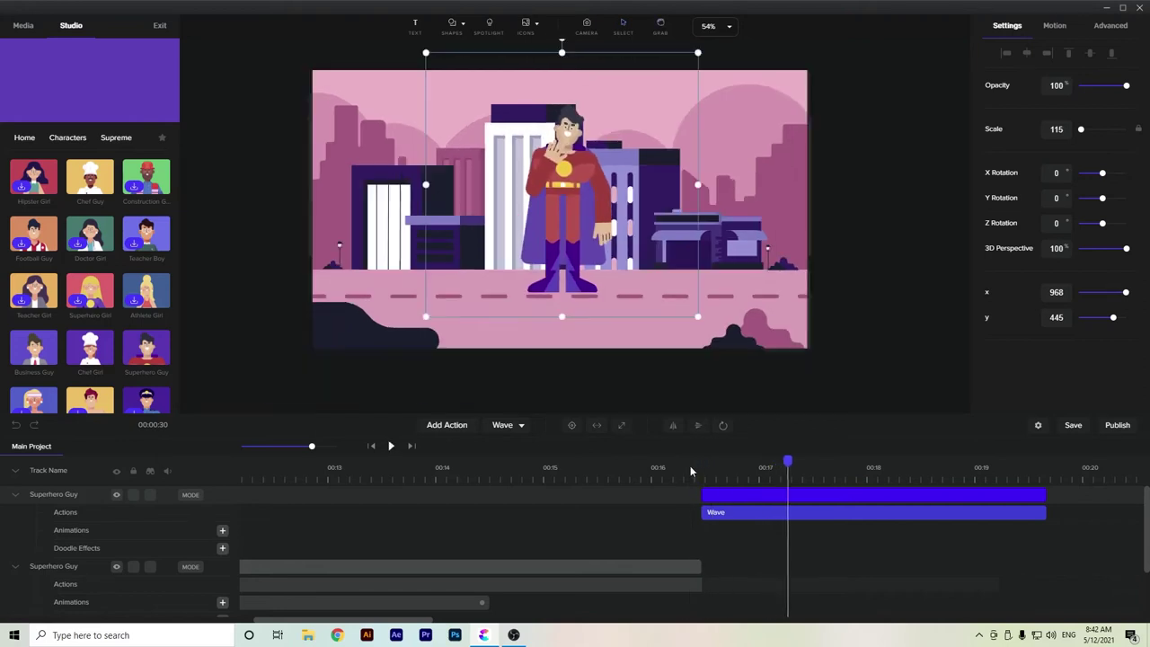
left_click(780, 465)
left_click(767, 465)
mouse_move(705, 468)
left_mouse_down()
mouse_move(690, 464)
mouse_move(706, 467)
left_mouse_up()
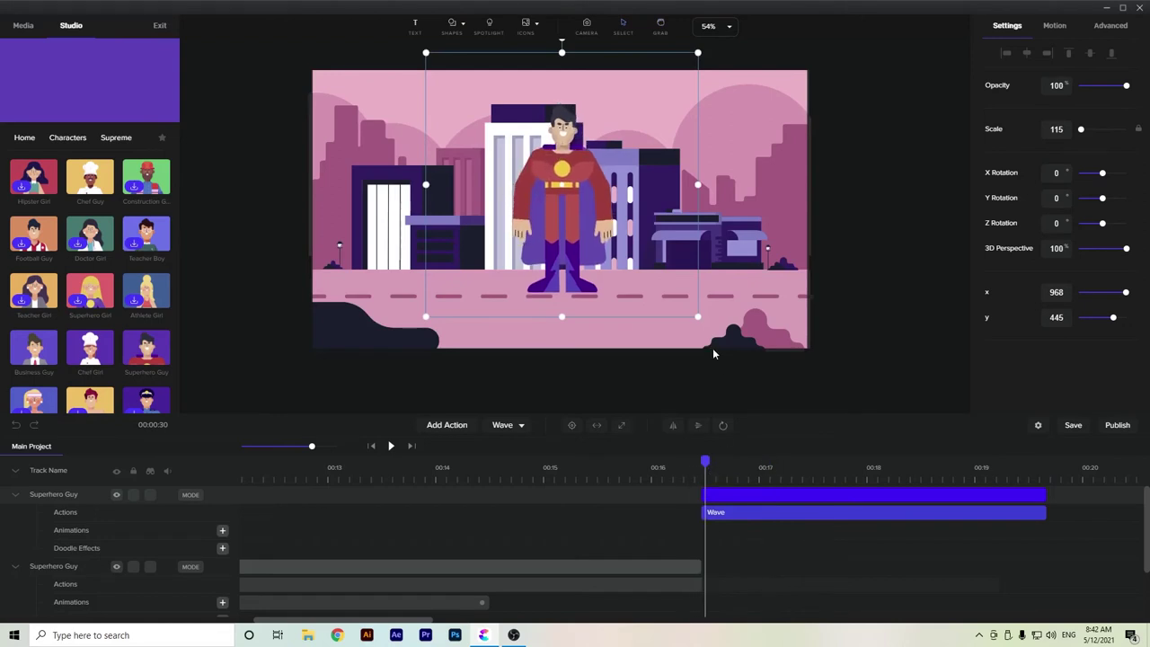
Set the waving superhero to scale 116 and y 442, and play the wave to check the match
left_click_drag(696, 314, 700, 317)
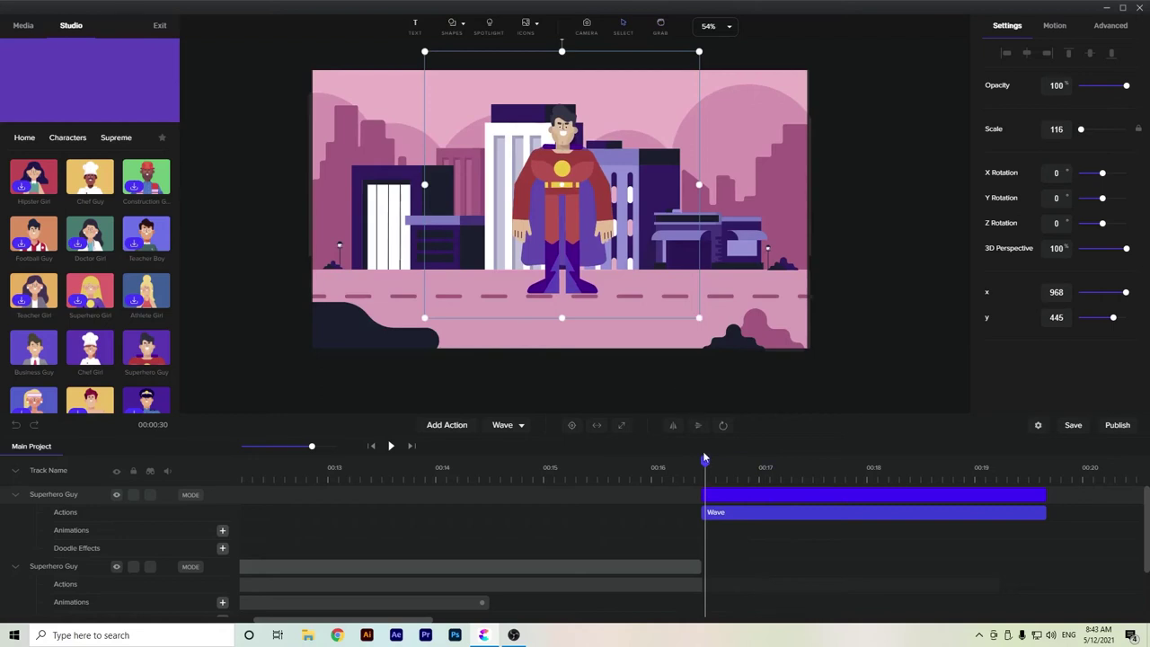
mouse_move(699, 459)
left_mouse_down()
mouse_move(683, 460)
mouse_move(701, 460)
left_mouse_up()
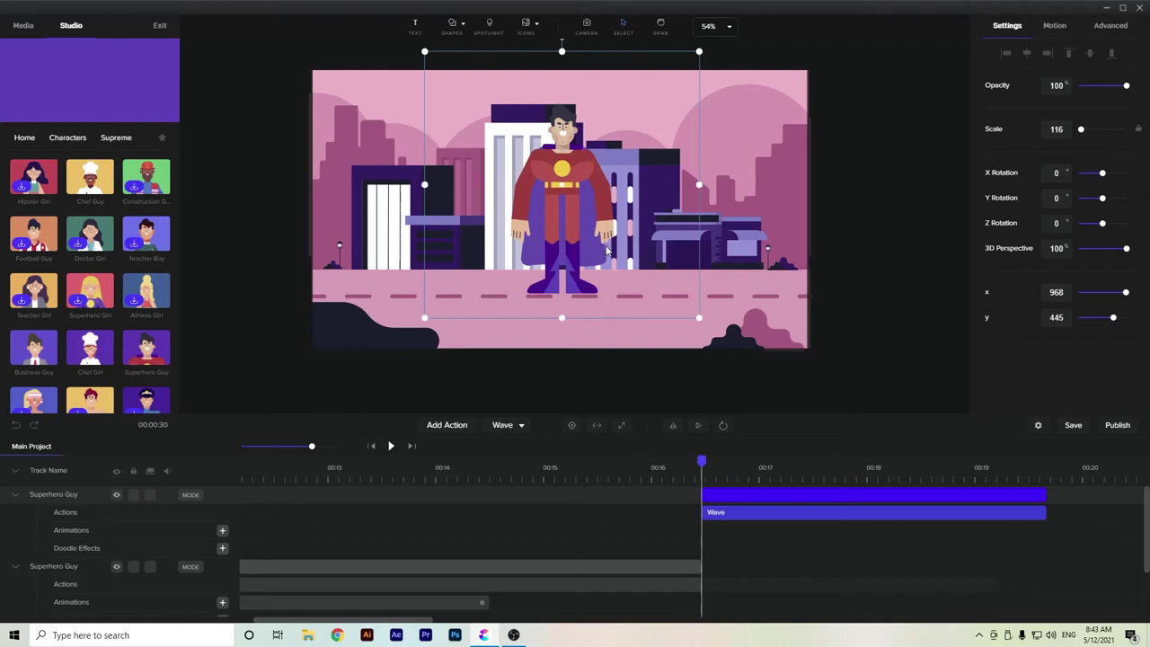
key("Up")
key("Up")
key("Up")
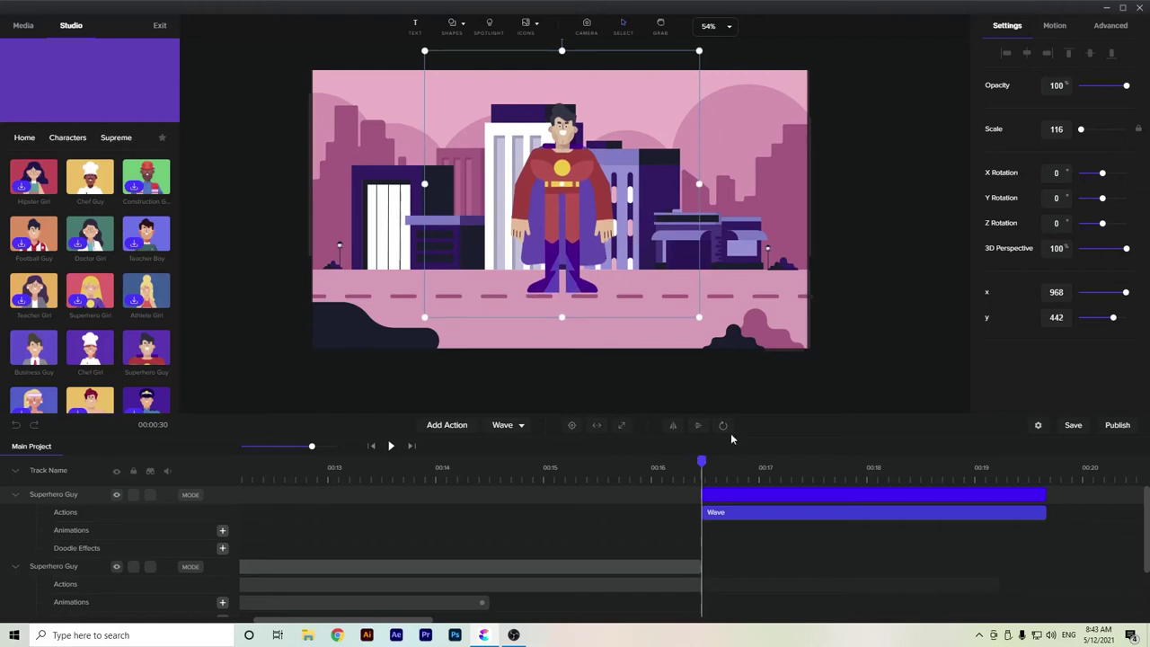
key("space")
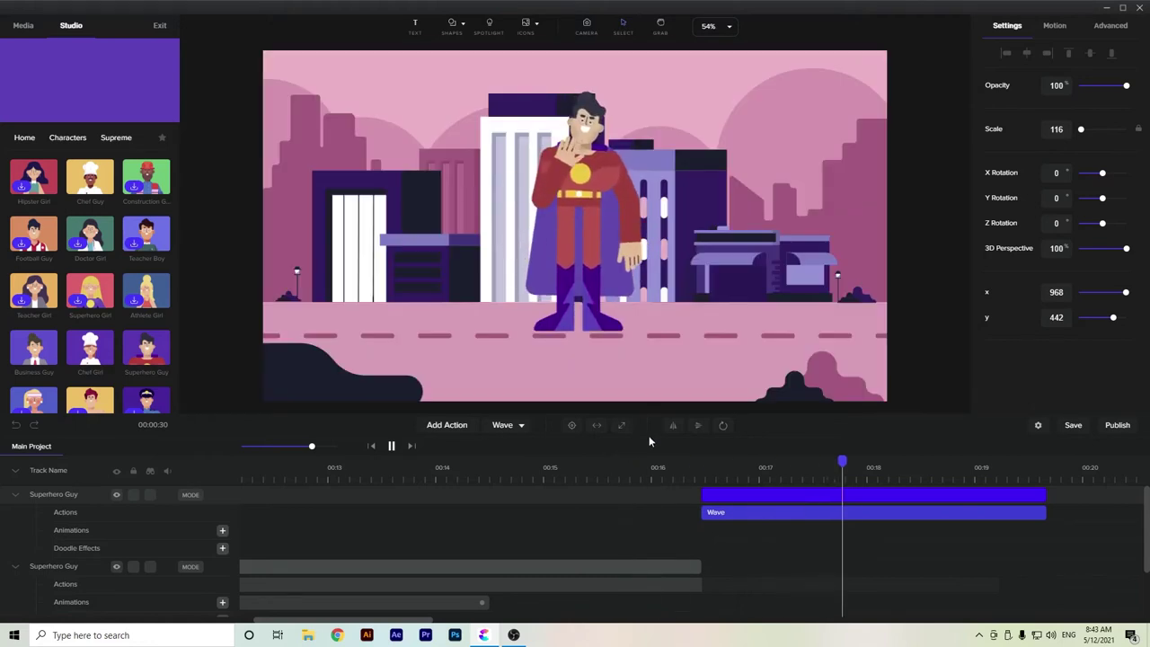
key("space")
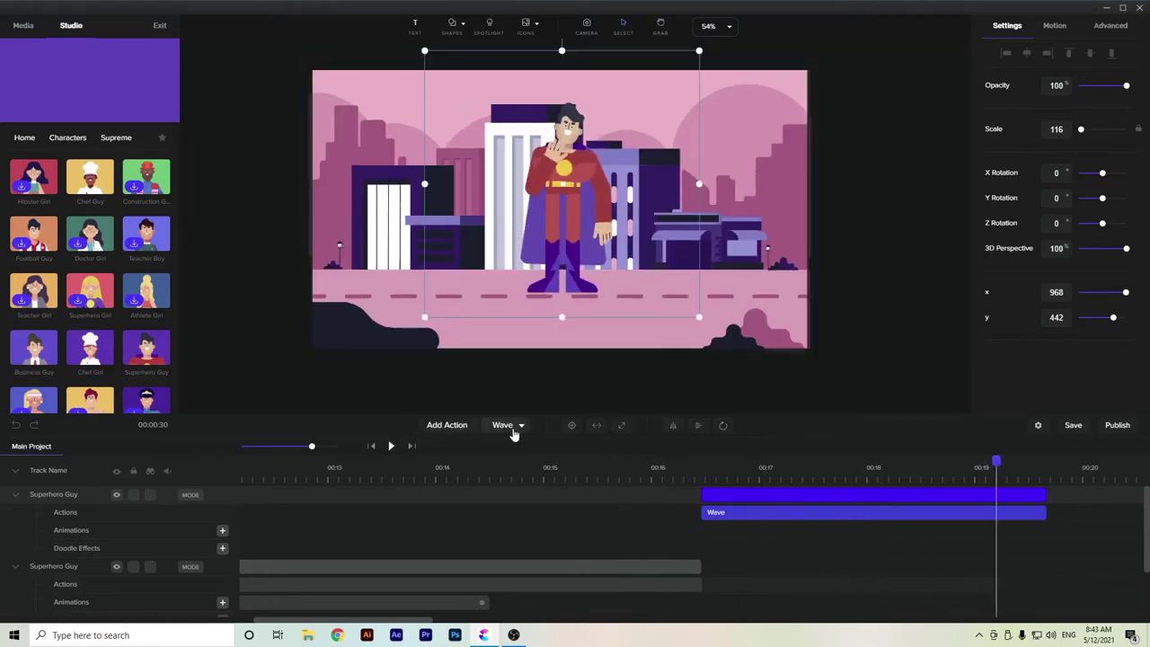
left_click(504, 431)
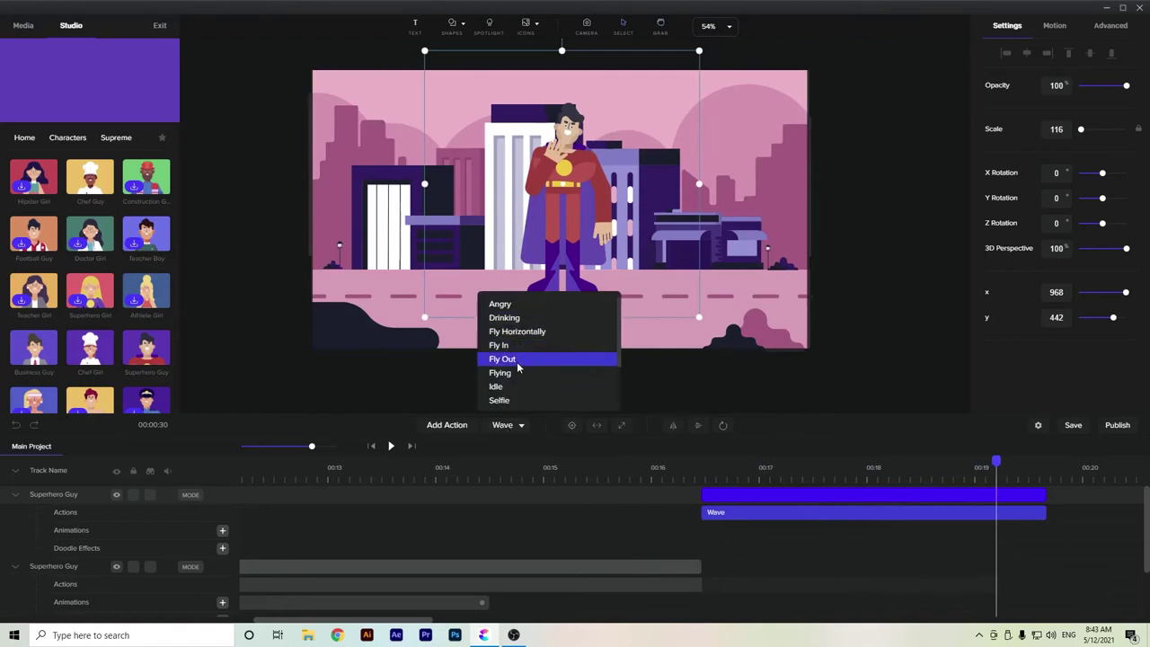
left_click(517, 358)
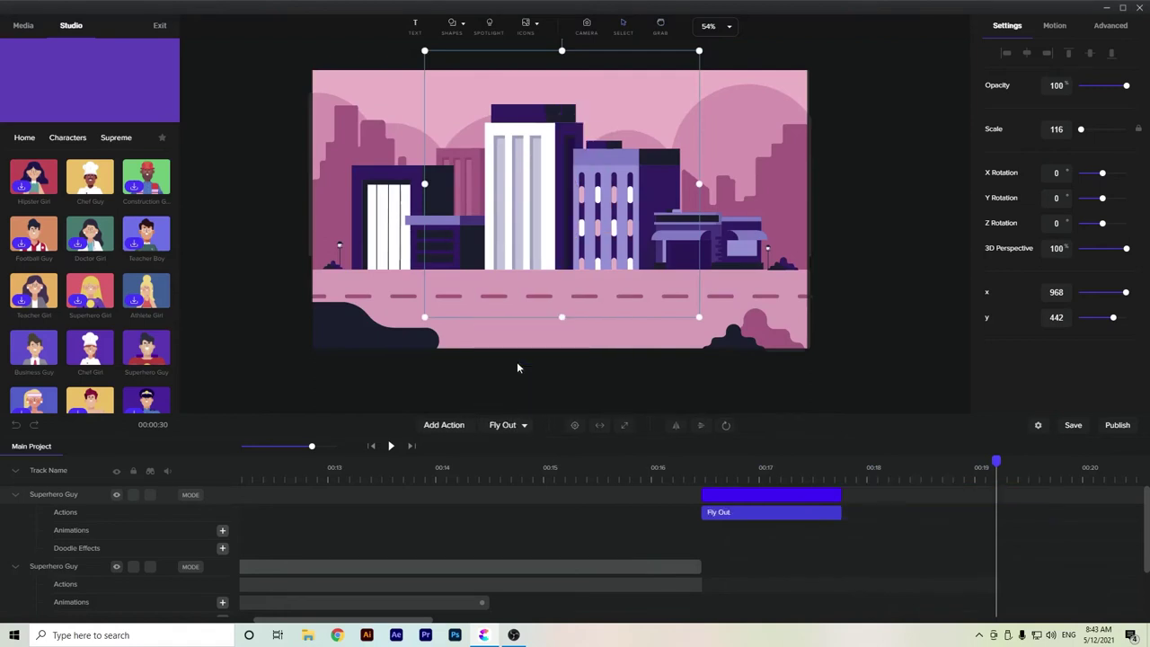
key("ctrl+z")
Add a Fly Out action after Wave on the second superhero
left_click(770, 519)
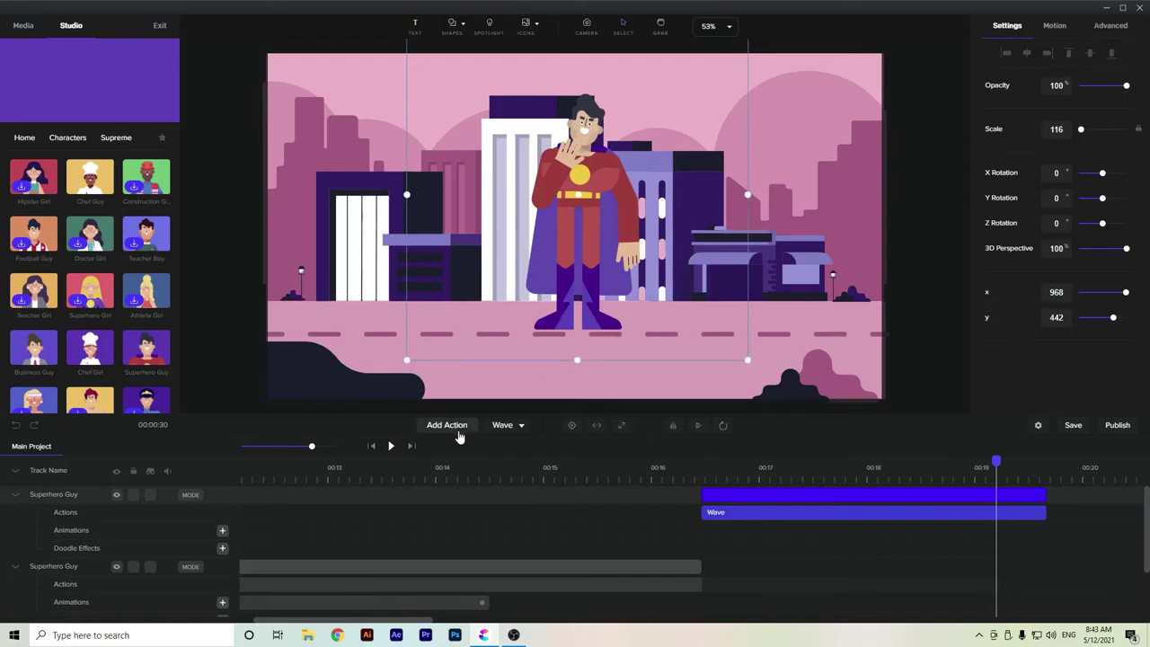
left_click(506, 427)
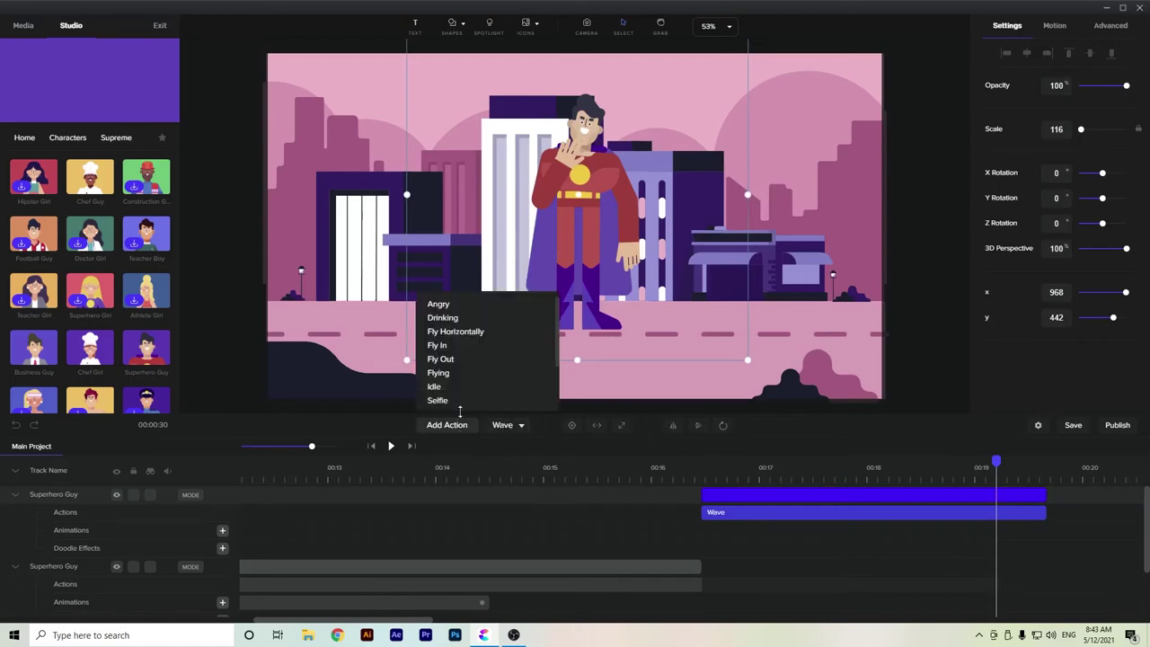
left_click(472, 359)
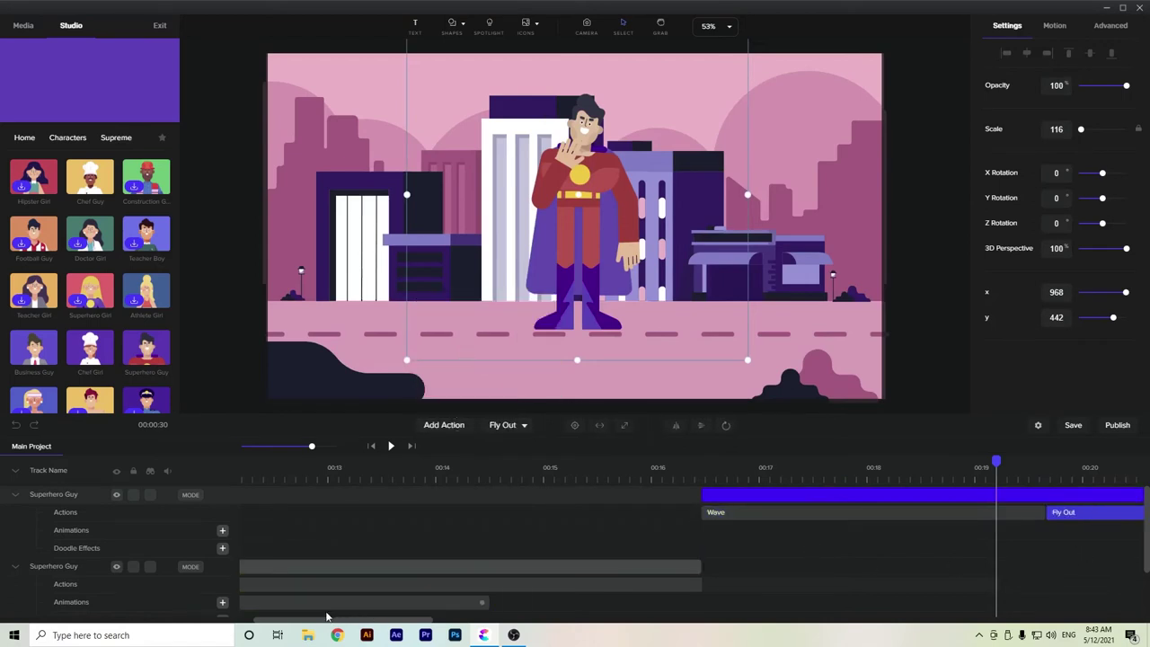
Play the Fly Out action and scrub through the city scene from the superhero's entrance to the takeoff
left_click_drag(310, 446, 291, 446)
key("space")
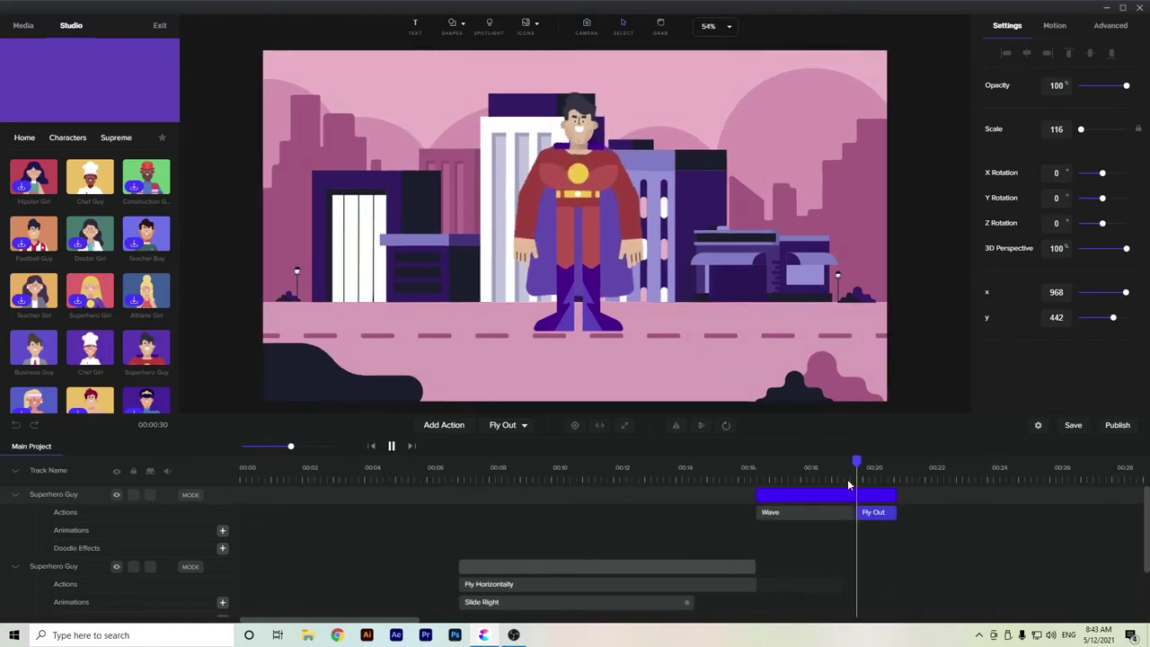
key("space")
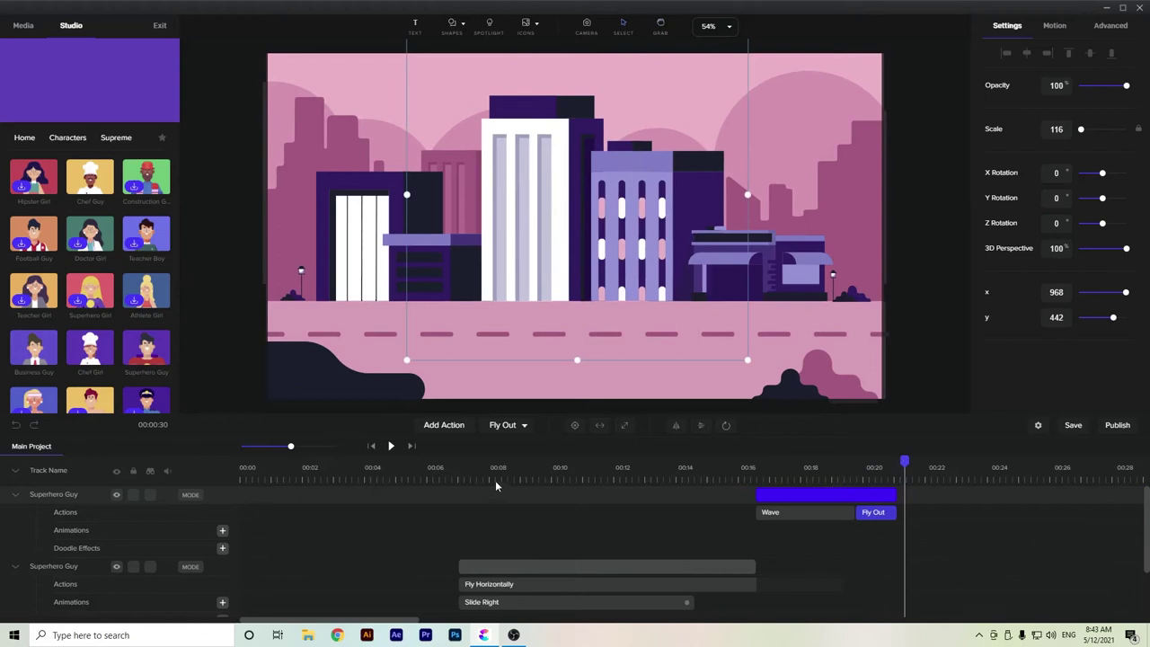
left_click(463, 467)
left_click_drag(464, 471, 861, 510)
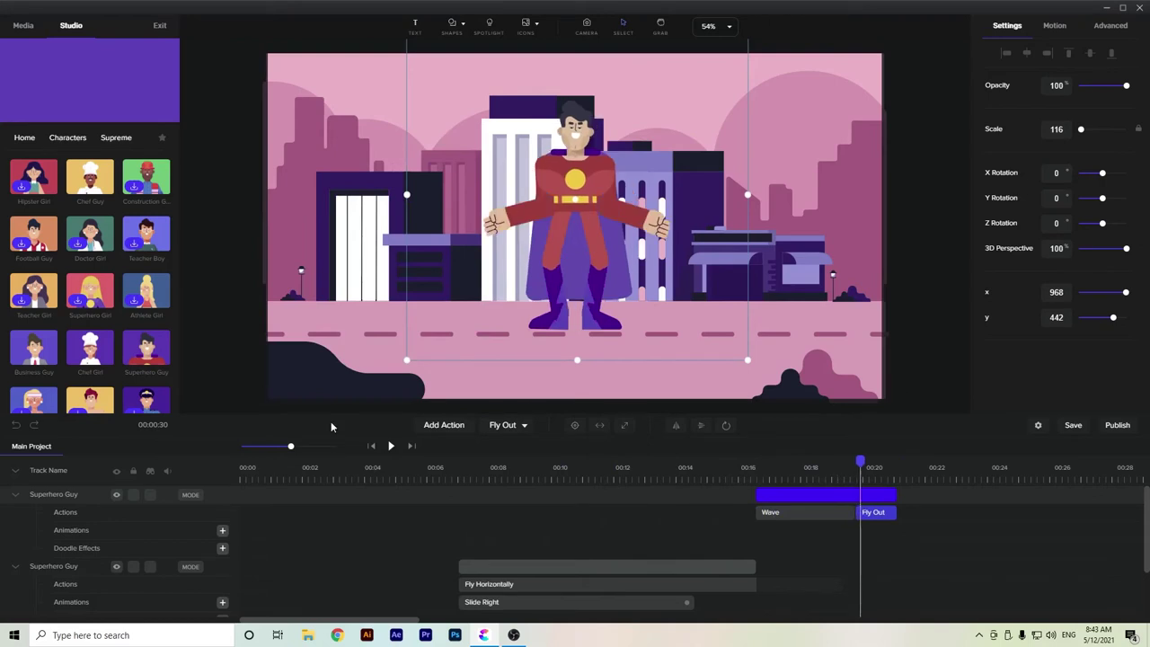
Collapse both Superhero Guy tracks and review the city scene at the end of Fly Out and around 8 seconds
left_click(15, 495)
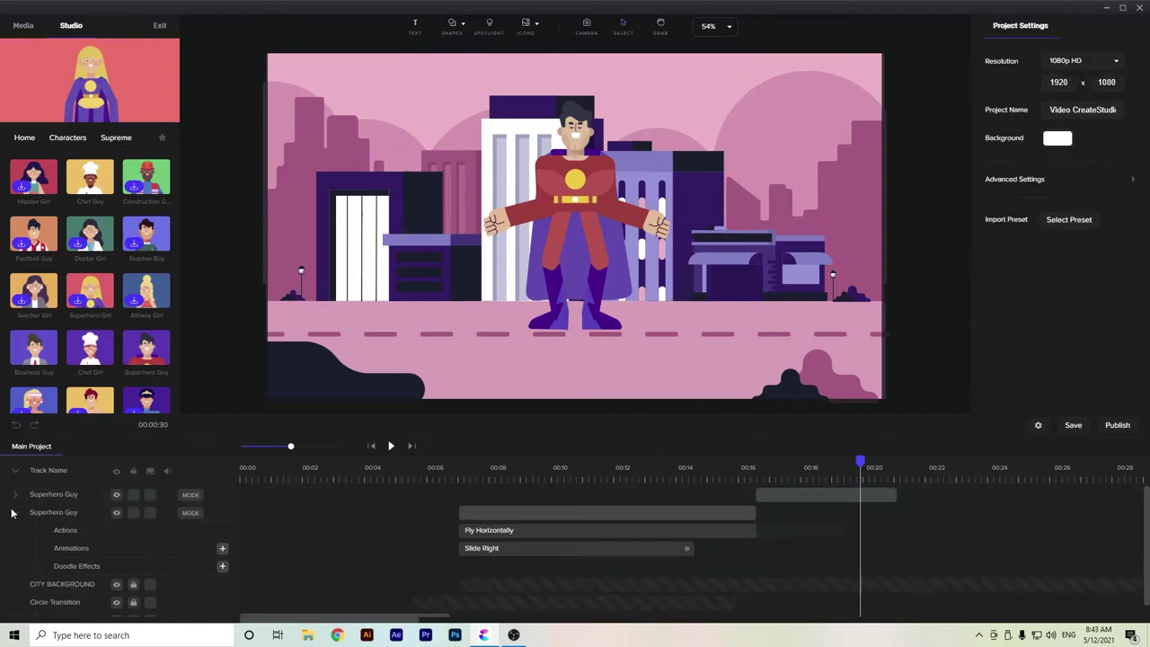
left_click(15, 514)
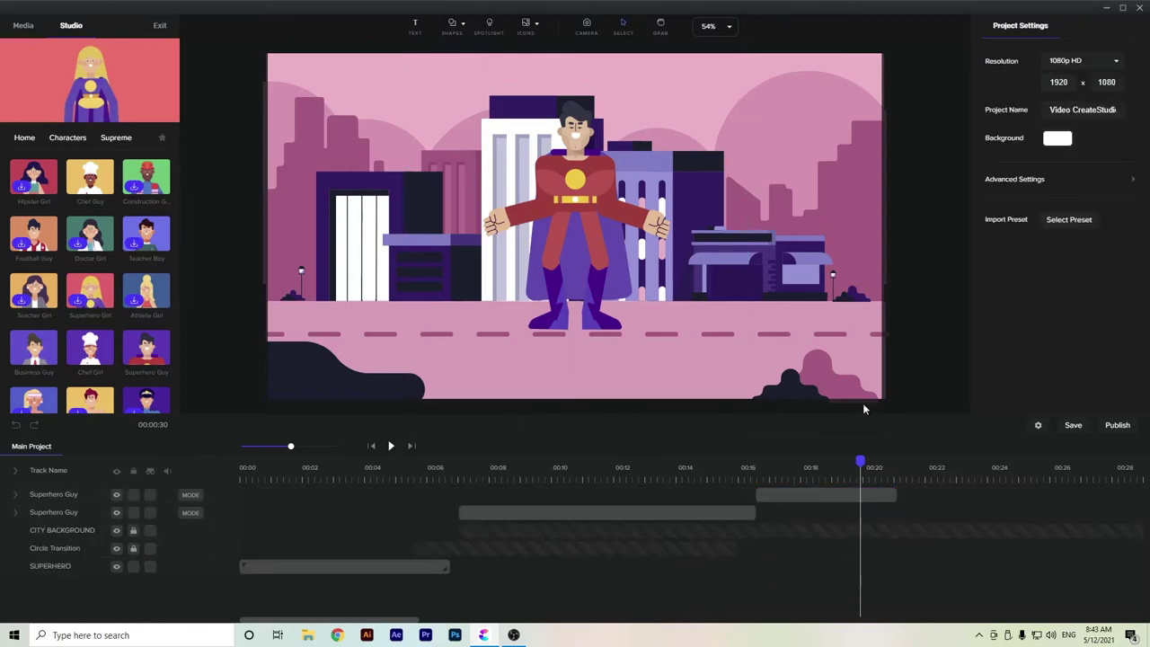
left_click_drag(860, 465, 894, 494)
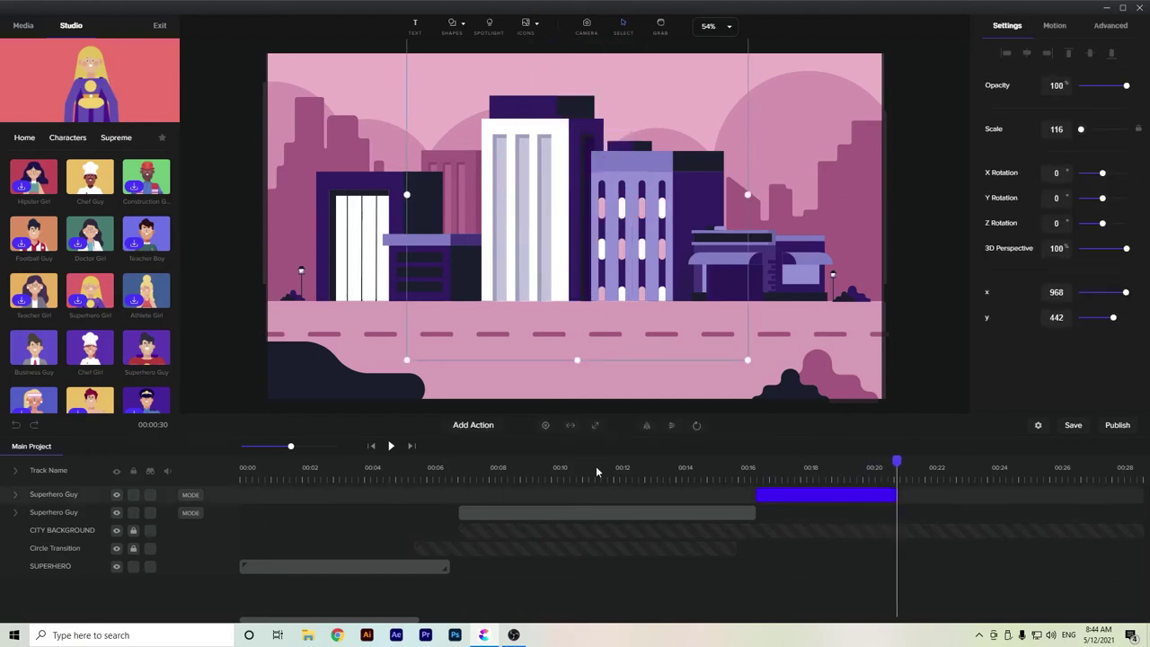
left_click(596, 465)
left_click(499, 473)
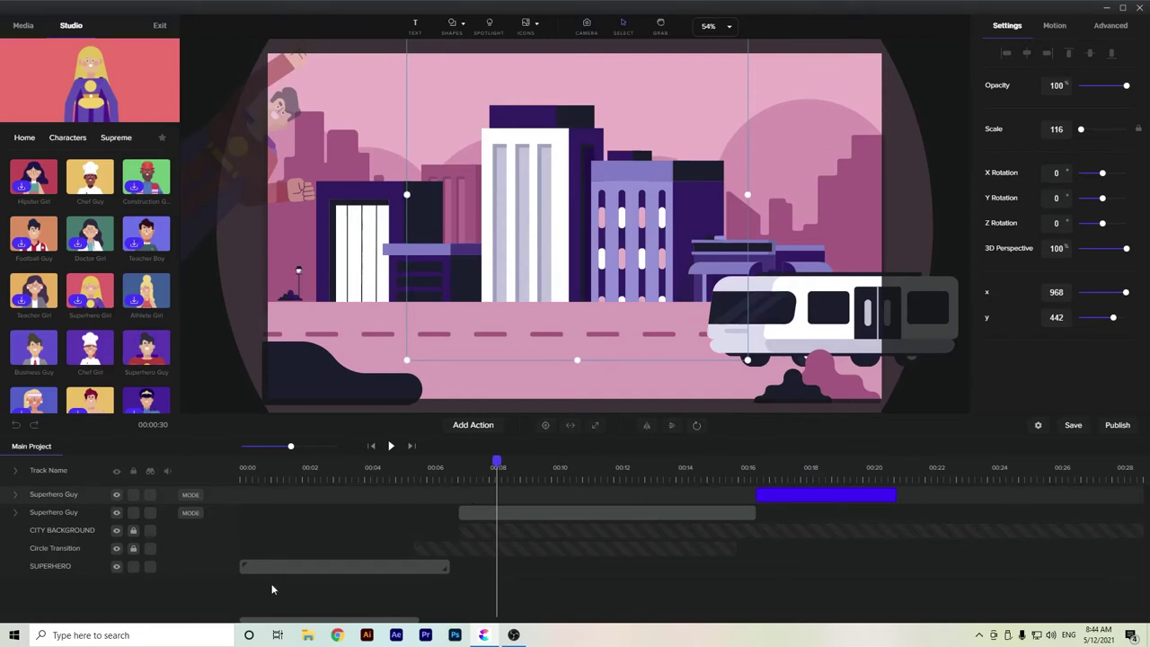
Switch to Twinkle in Chrome, open the Music Tracks library and browse the Cinematic tracks
left_click(336, 636)
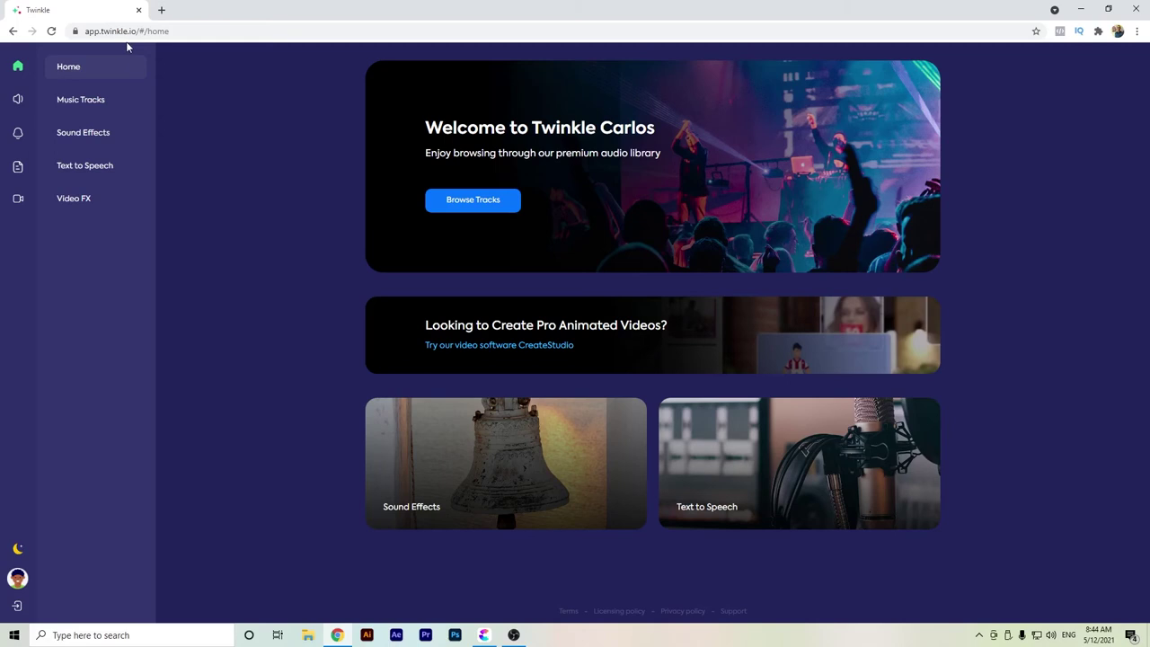
left_click(79, 103)
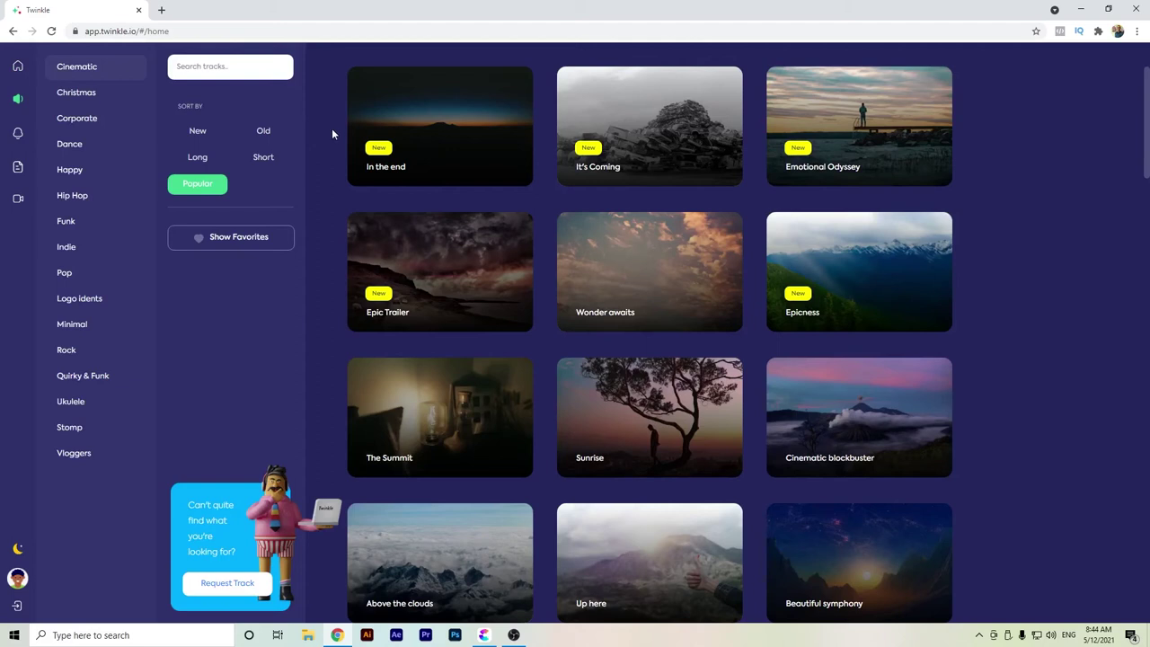
scroll(422, 140, "down", 6)
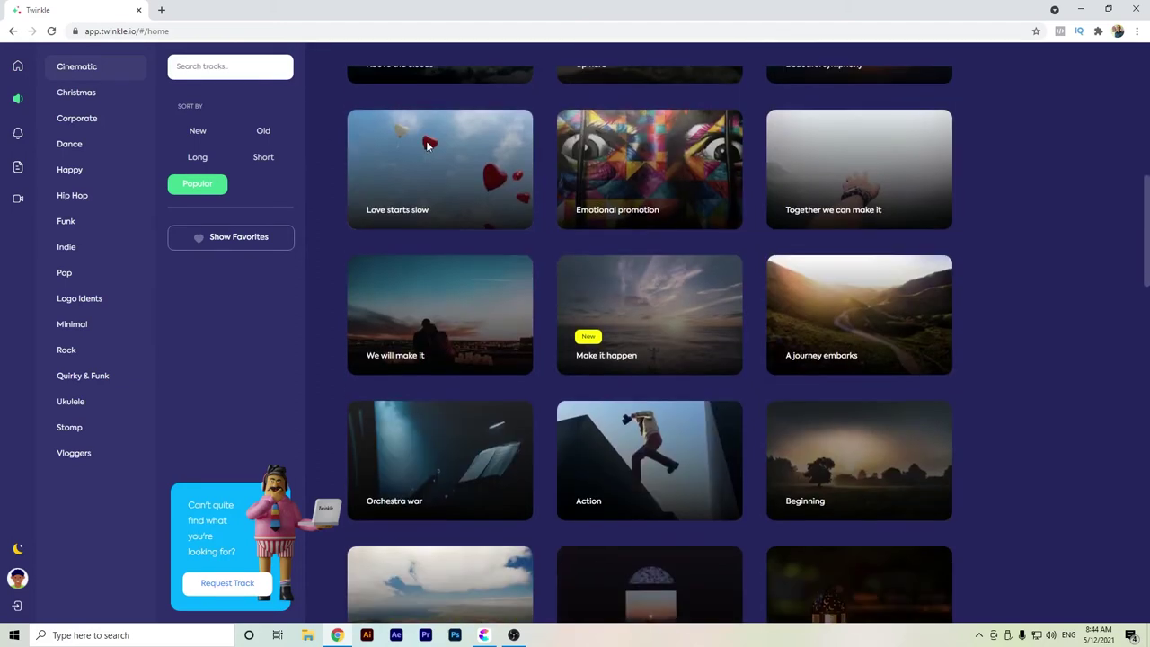
Browse more of the Cinematic tracks, and look through the Alert category of the sound effects library
scroll(428, 144, "down", 4)
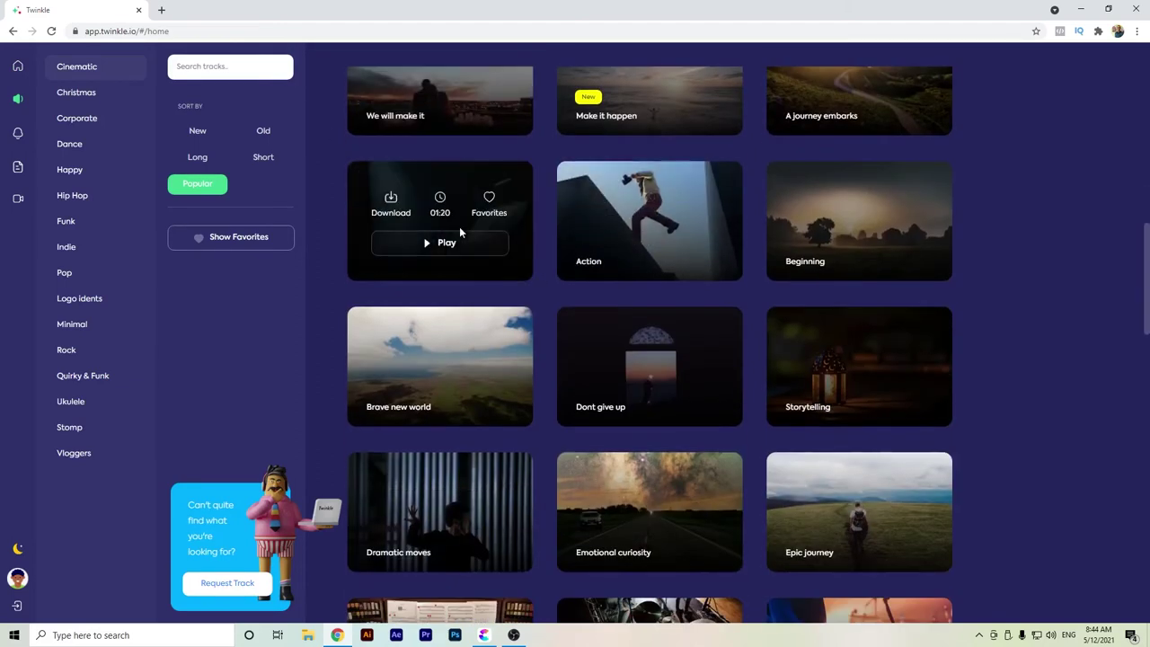
scroll(456, 233, "down", 2)
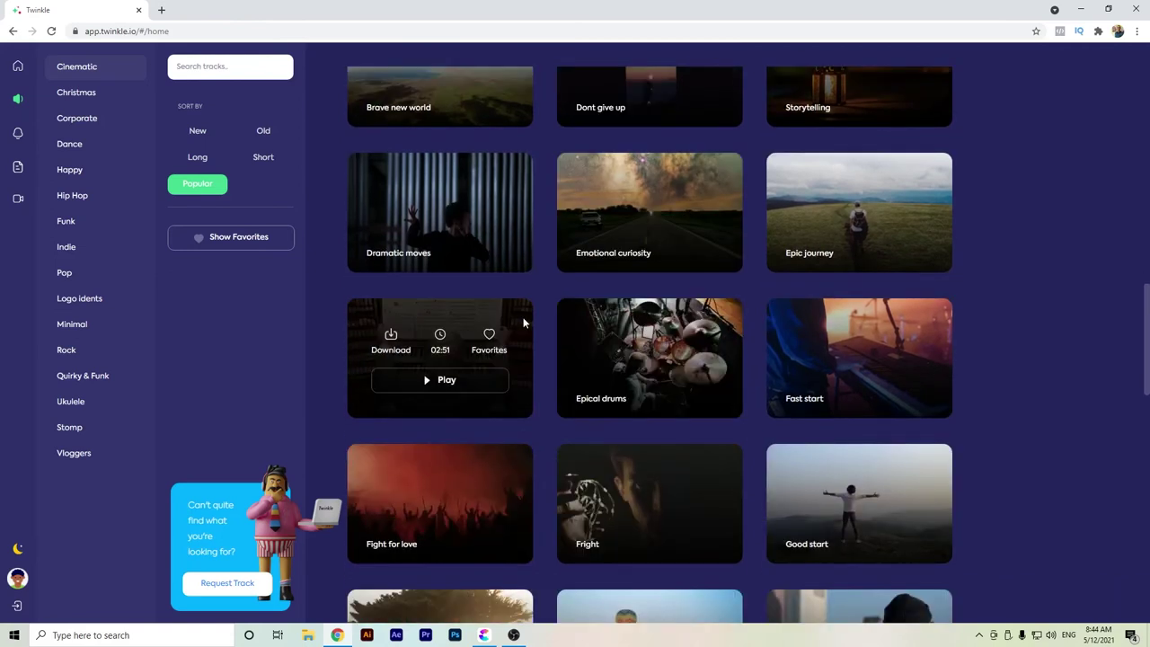
scroll(525, 322, "down", 4)
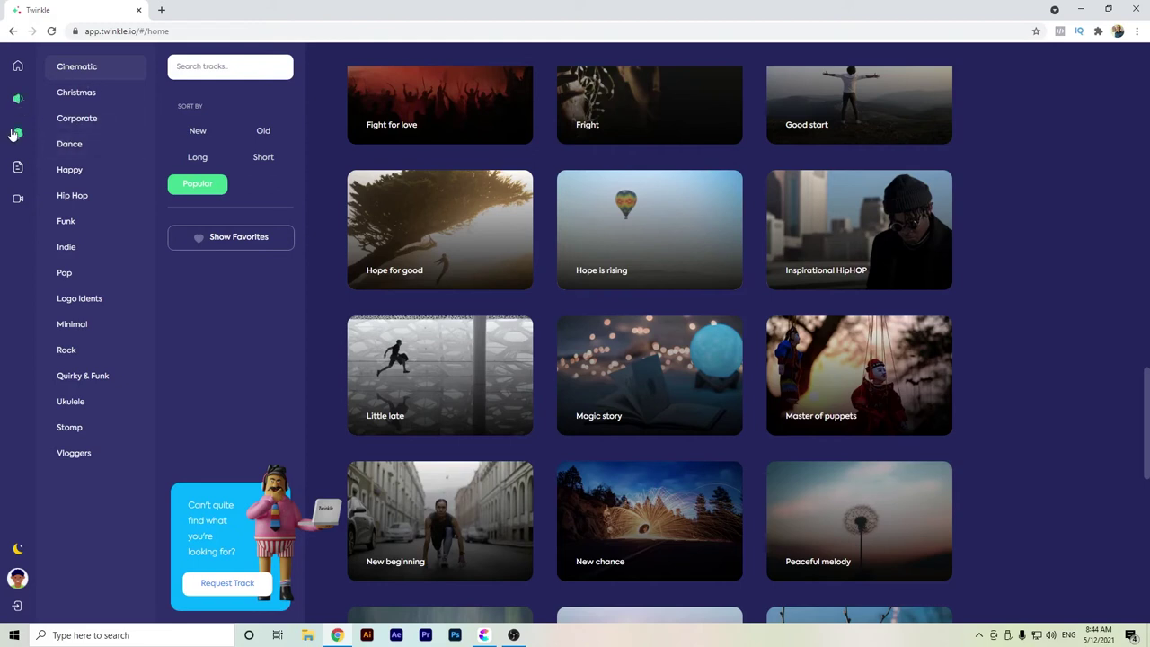
left_click(14, 133)
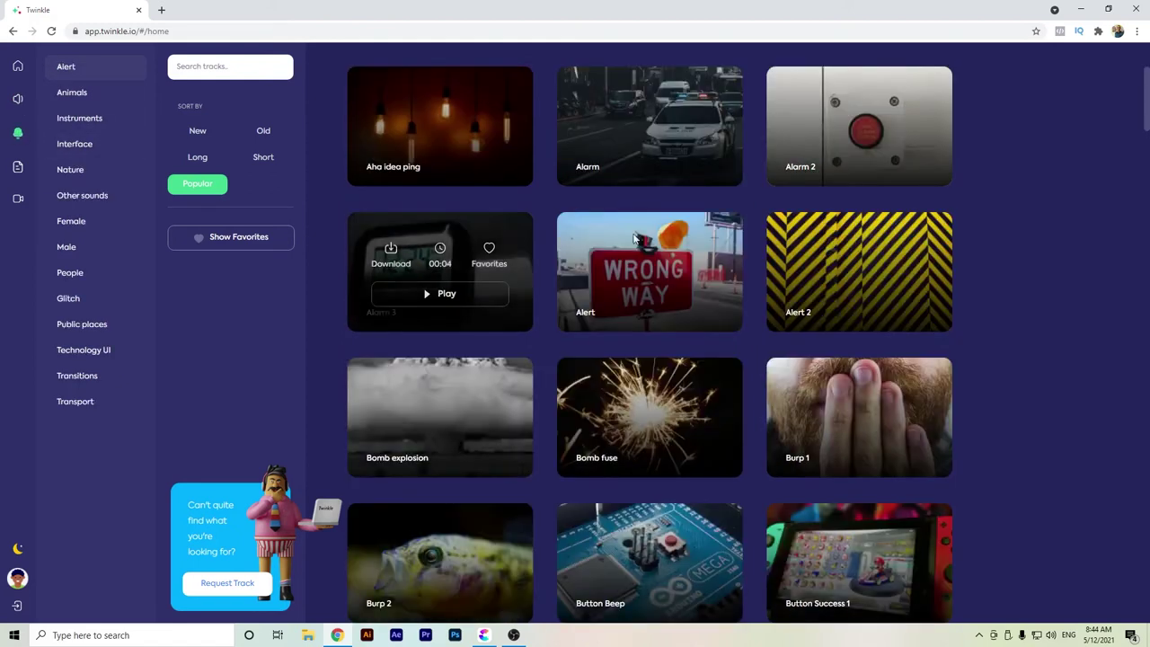
scroll(638, 241, "down", 5)
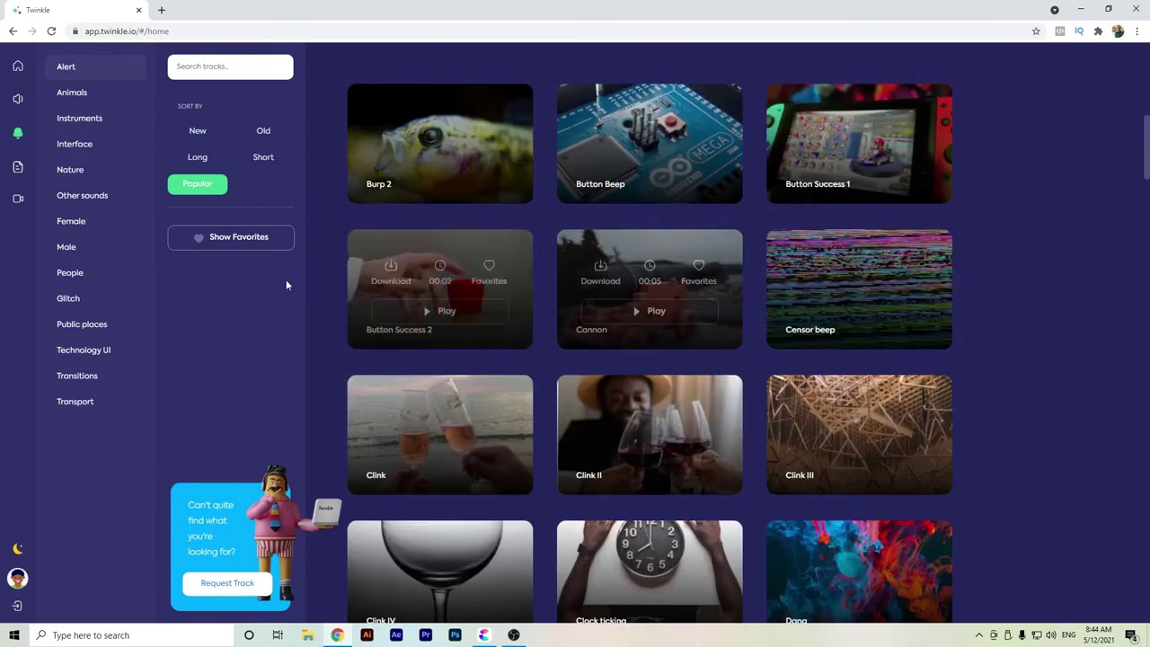
Open the account details, review the YouTube copyright dispute instructions and return to the royalty free license page
left_click(19, 580)
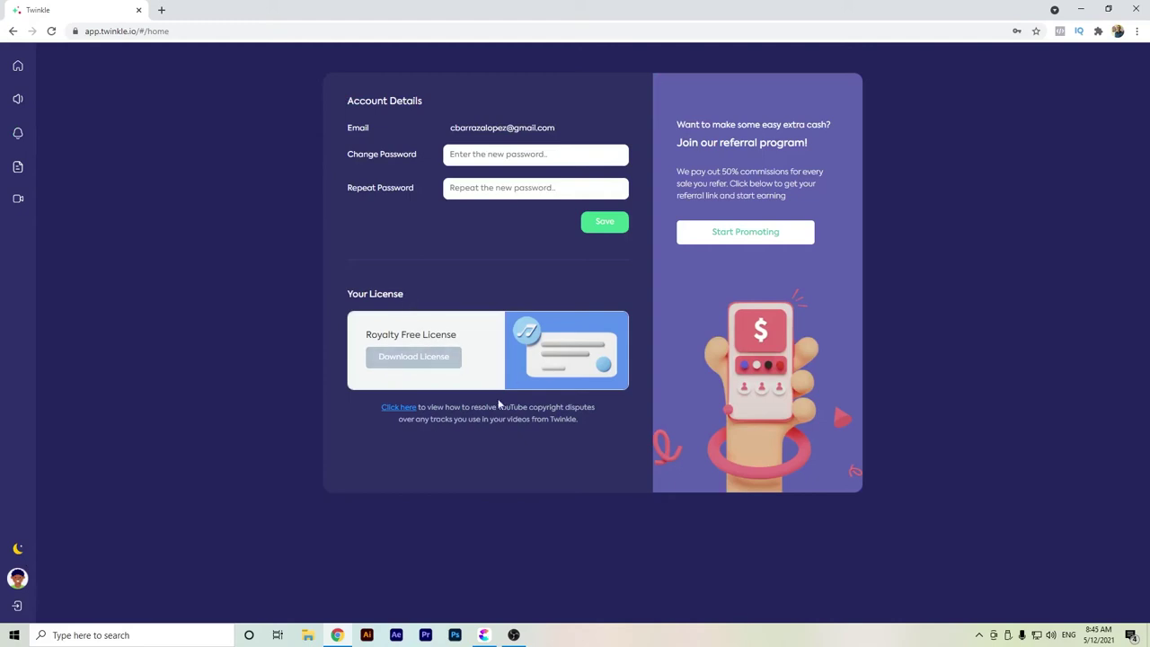
left_click(399, 411)
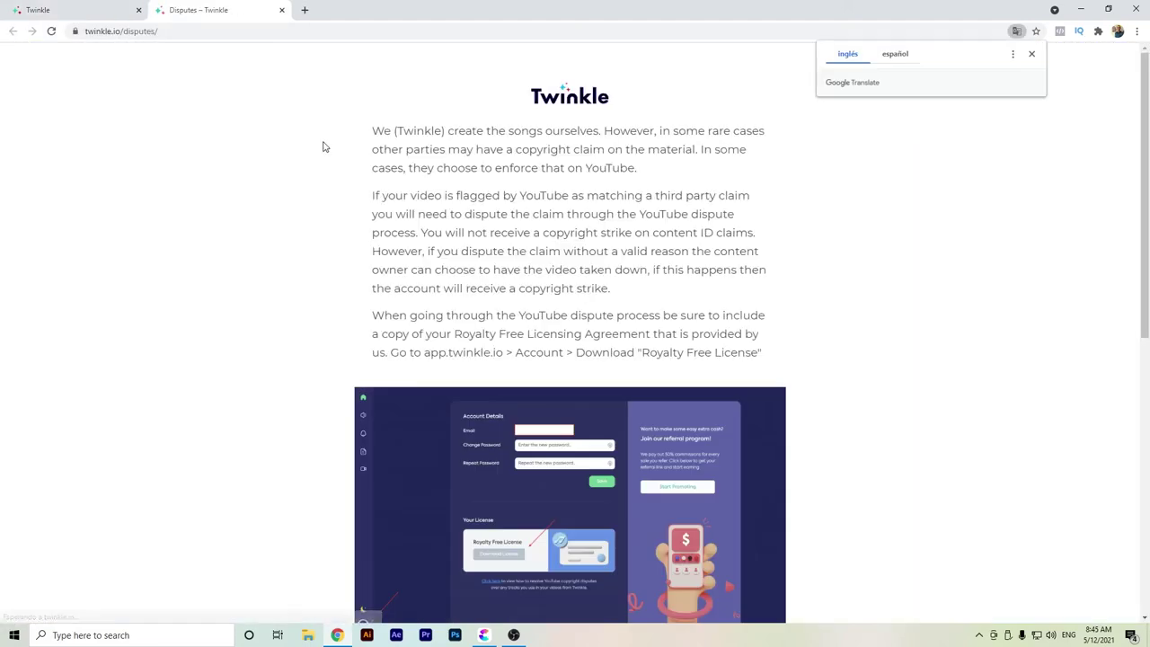
scroll(418, 207, "down", 3)
scroll(551, 214, "down", 3)
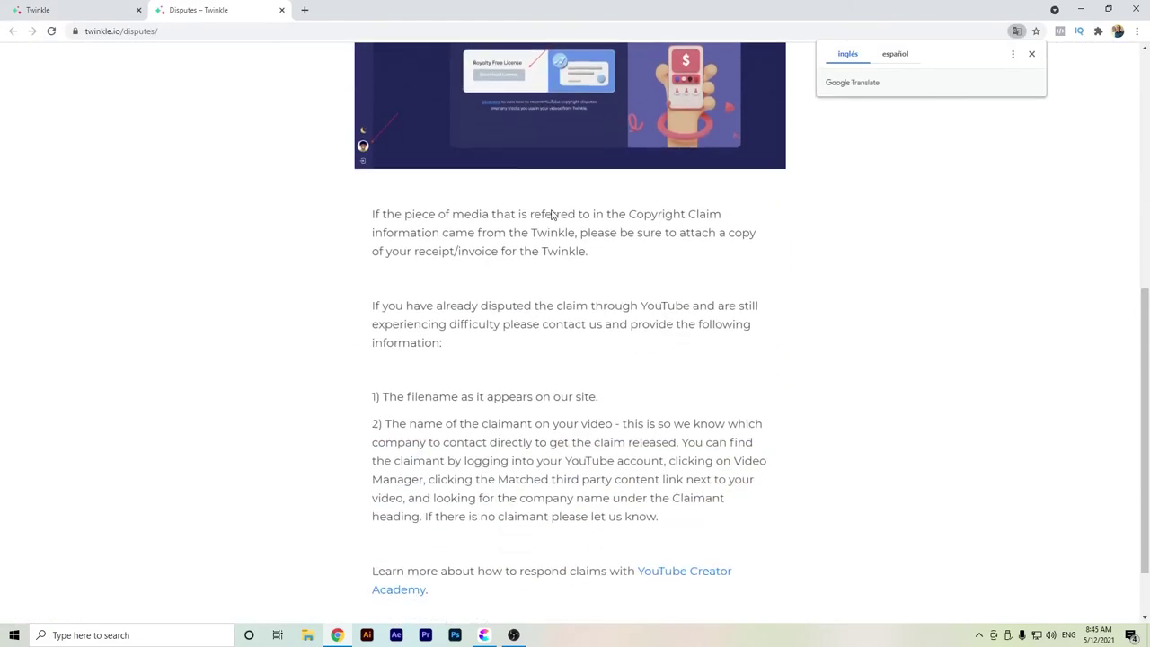
scroll(551, 214, "up", 3)
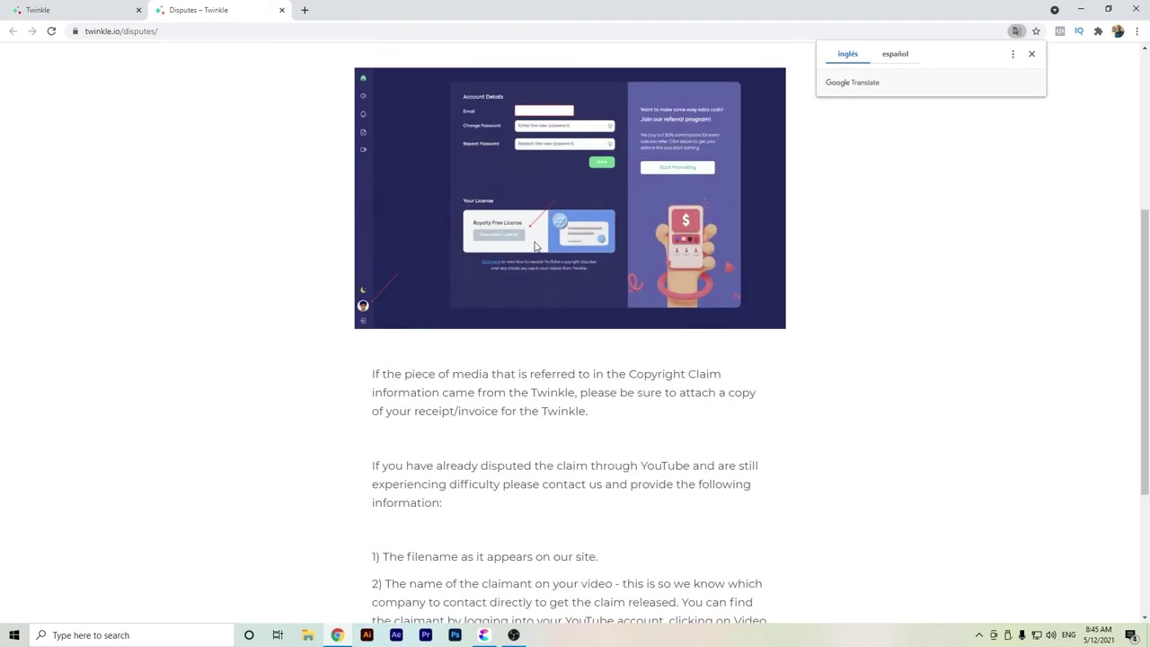
left_click(41, 10)
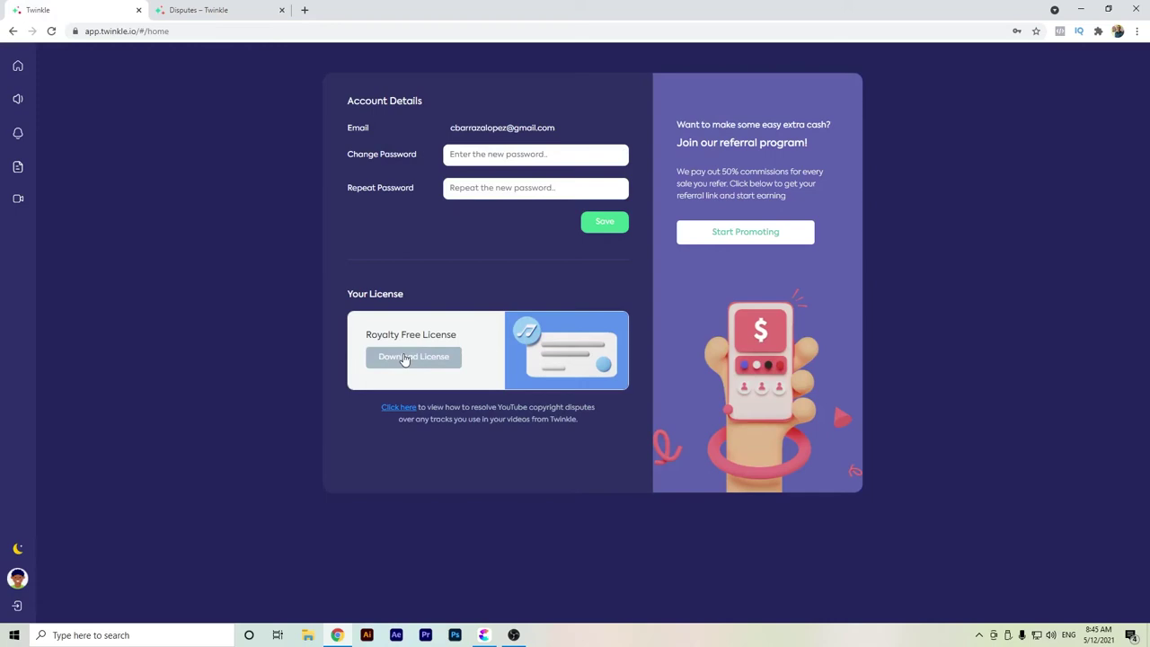
Reopen the music library and look over the first Cinematic tracks
left_click(17, 99)
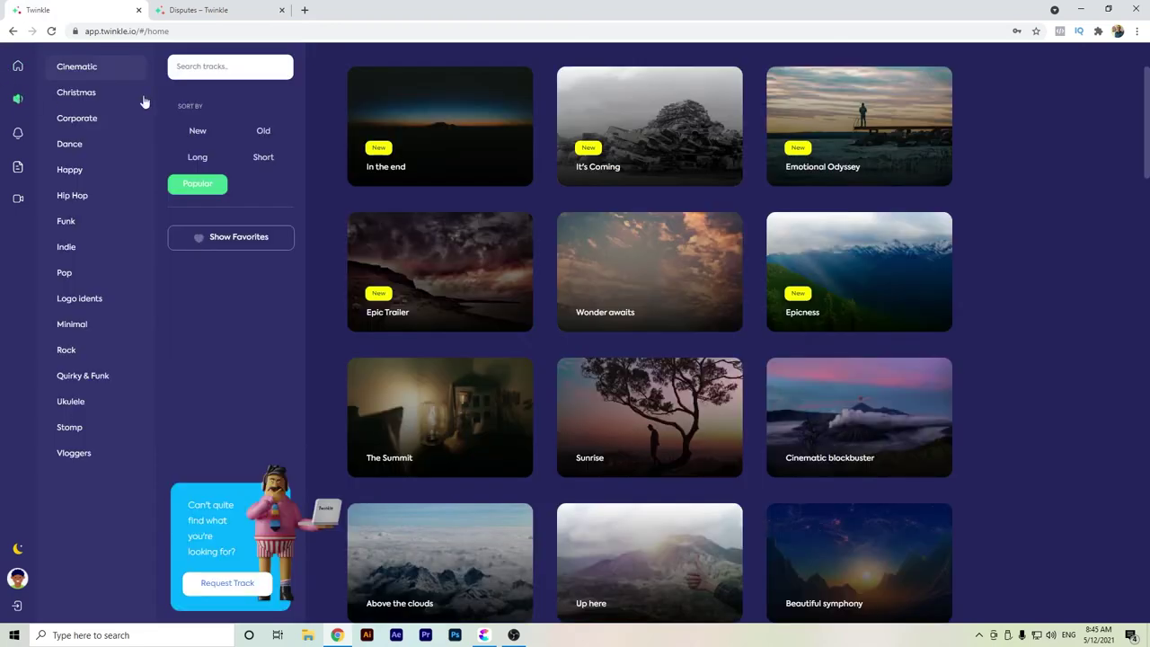
mouse_move(370, 155)
mouse_move(597, 167)
Browse the Alert, Animals and Instruments categories of the sound effects library
left_click(18, 133)
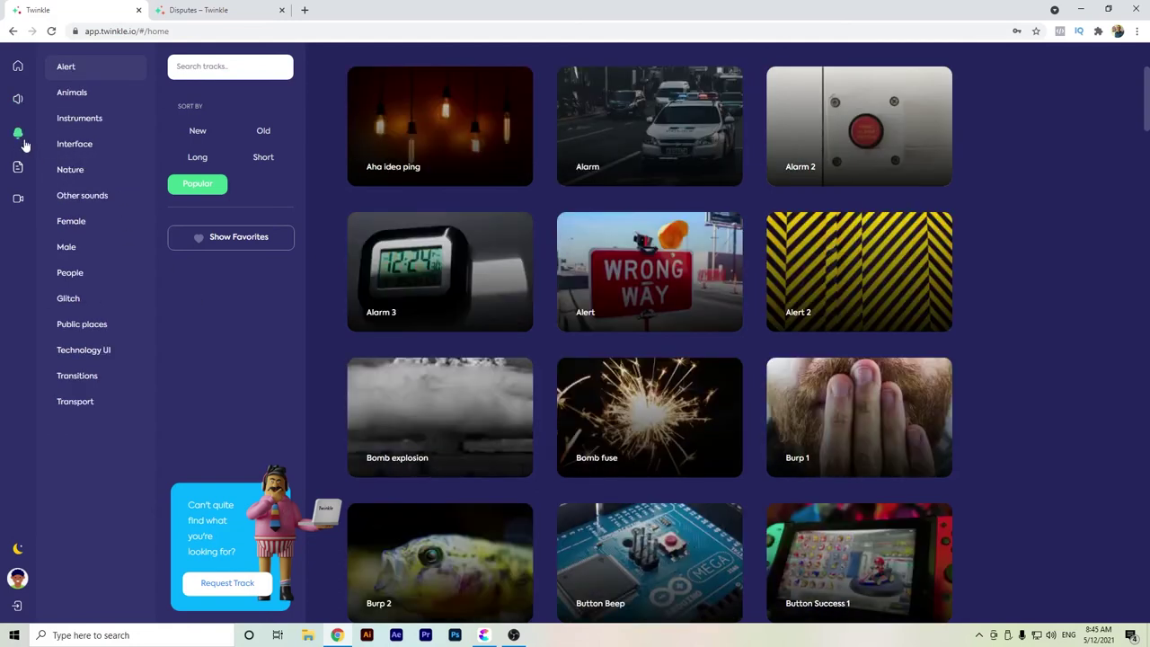
scroll(503, 239, "down", 1)
scroll(503, 239, "down", 4)
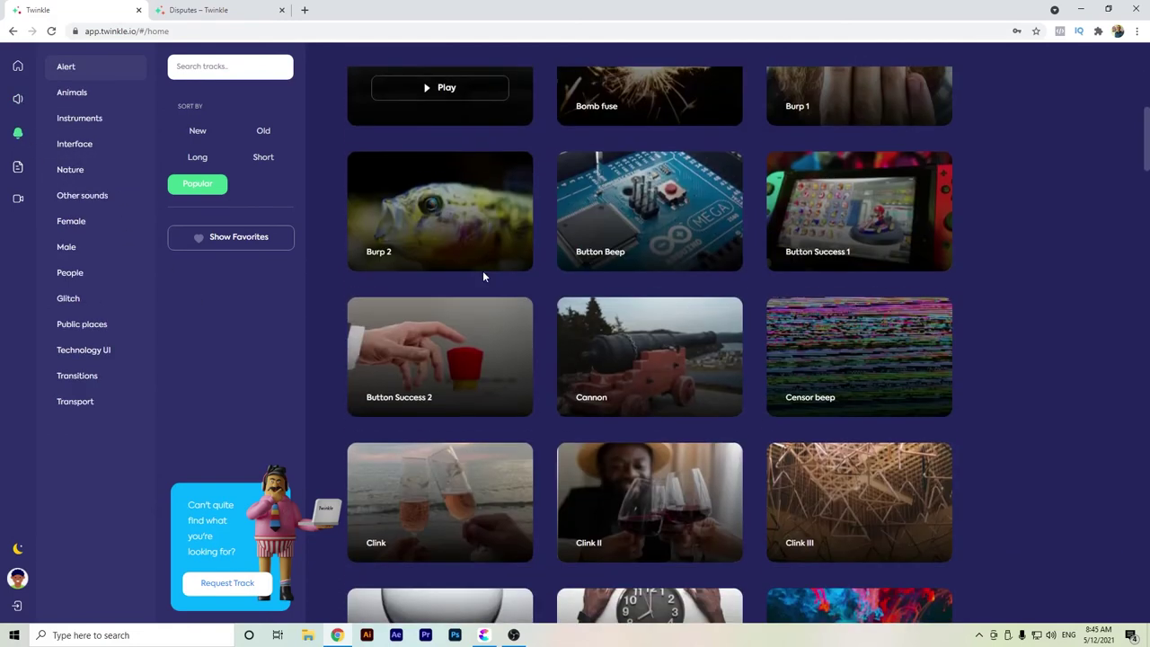
scroll(762, 344, "down", 2)
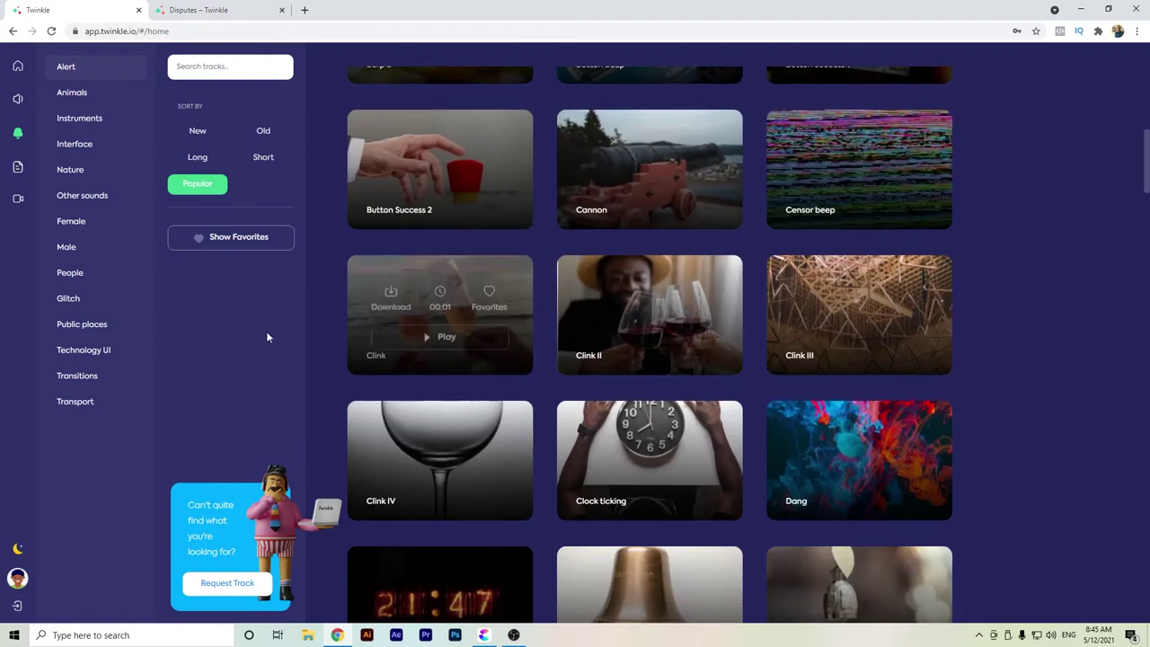
left_click(87, 93)
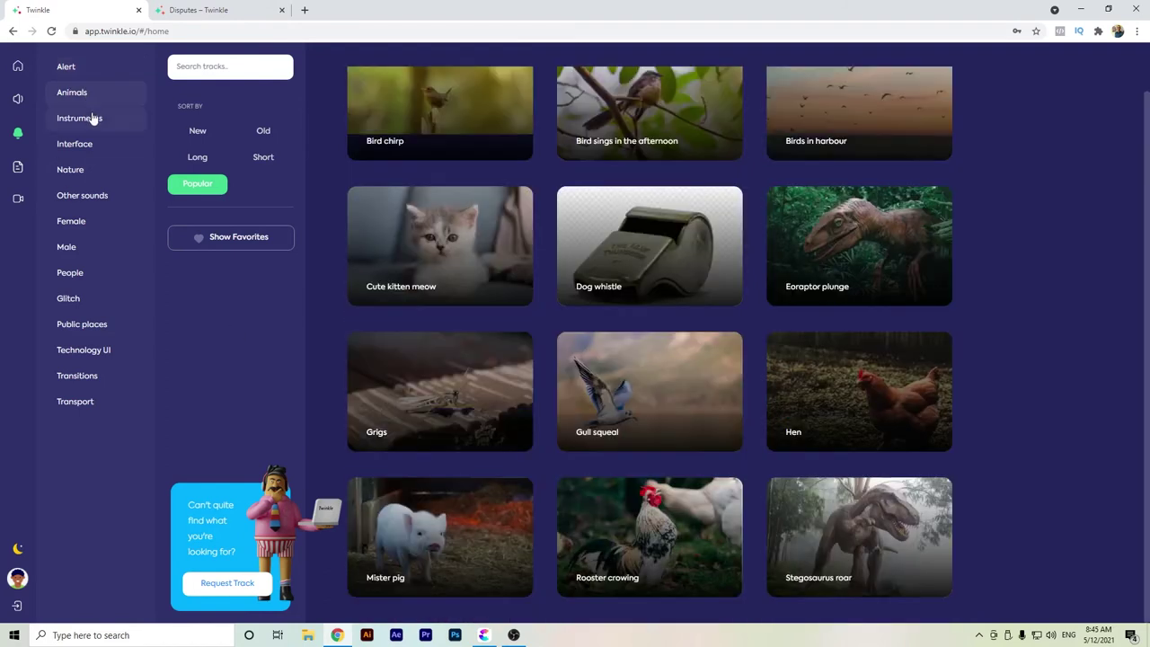
left_click(88, 118)
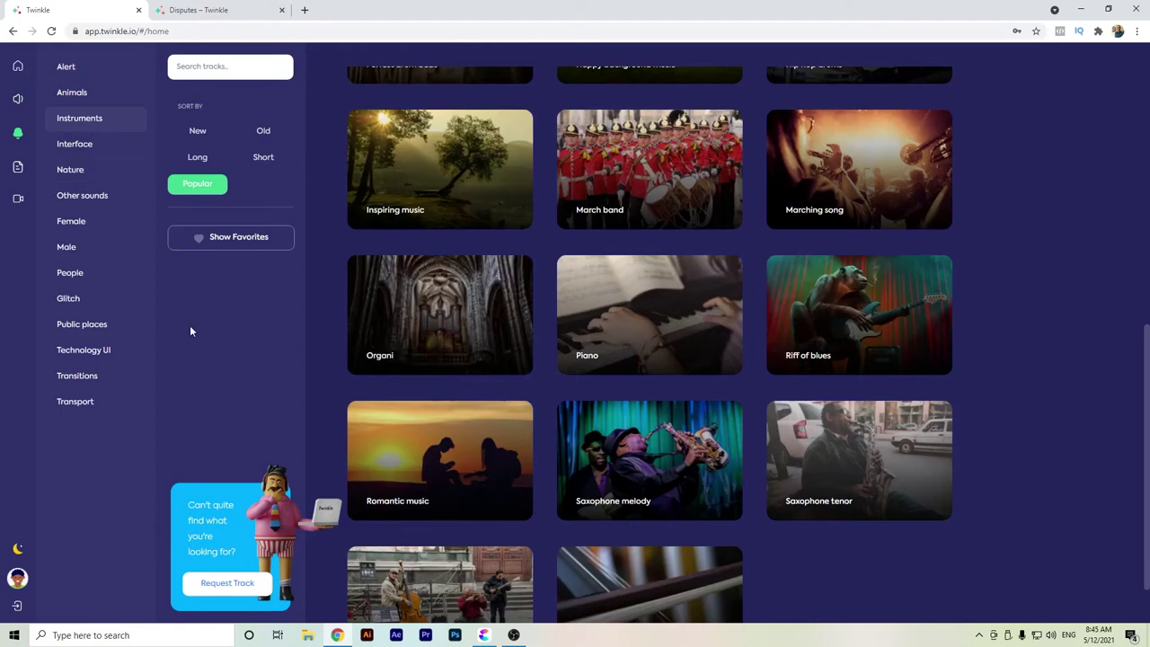
Open the Other sounds category and preview the Clock ticking sound and the first boom effect
left_click(70, 199)
scroll(417, 283, "up", 1)
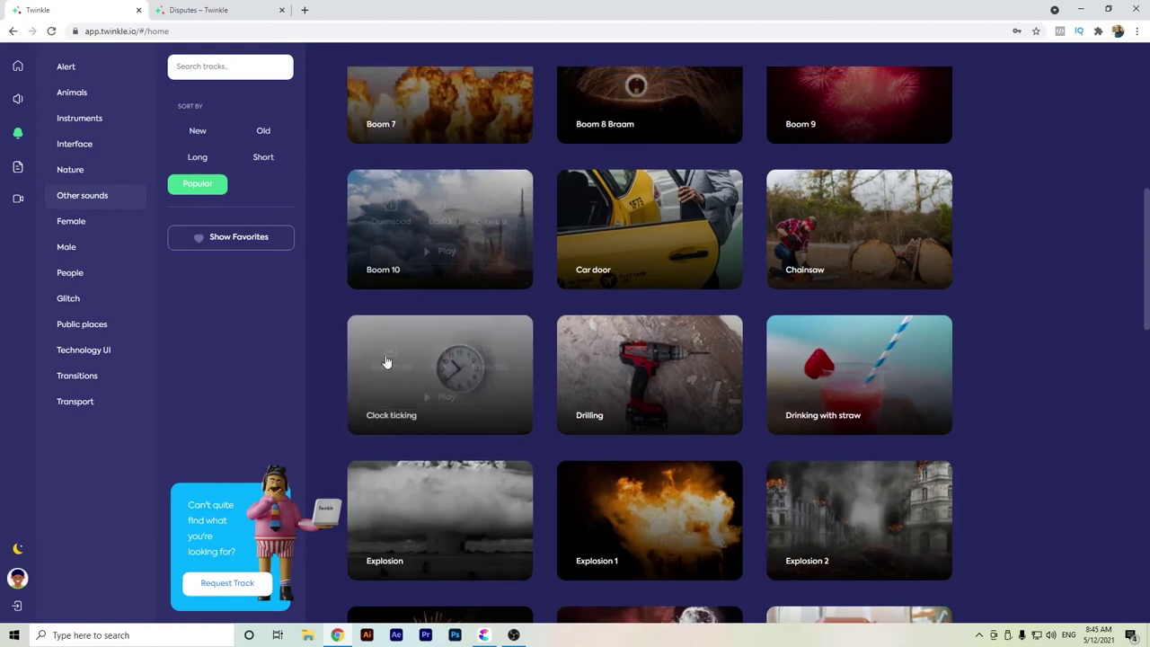
left_click(456, 406)
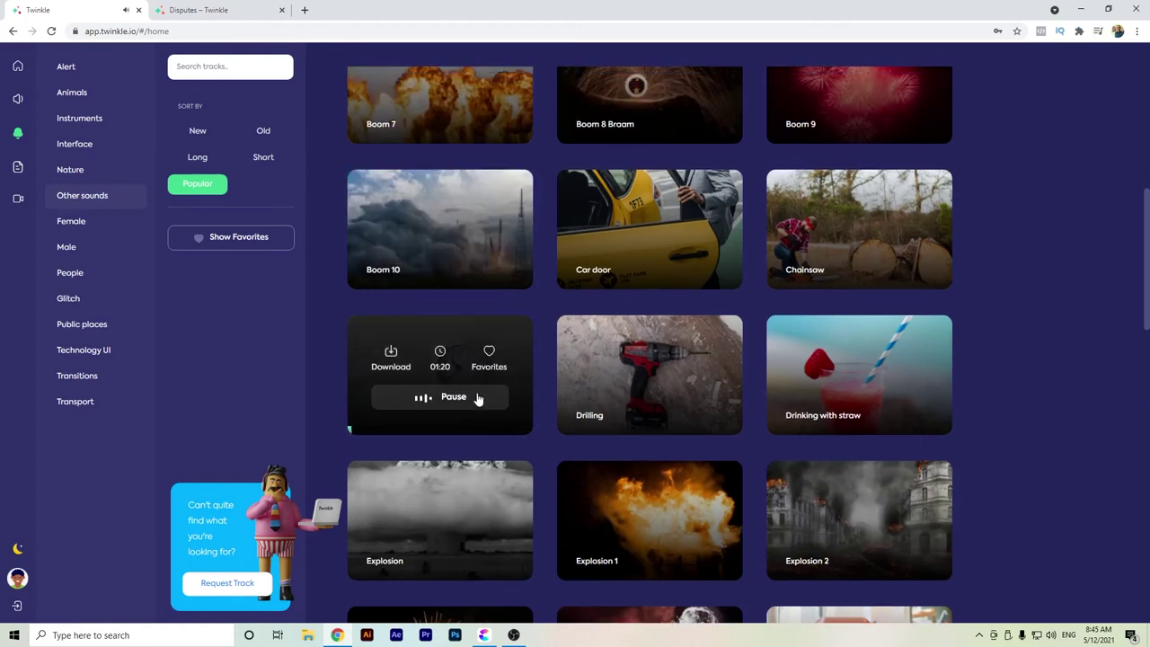
left_click(479, 401)
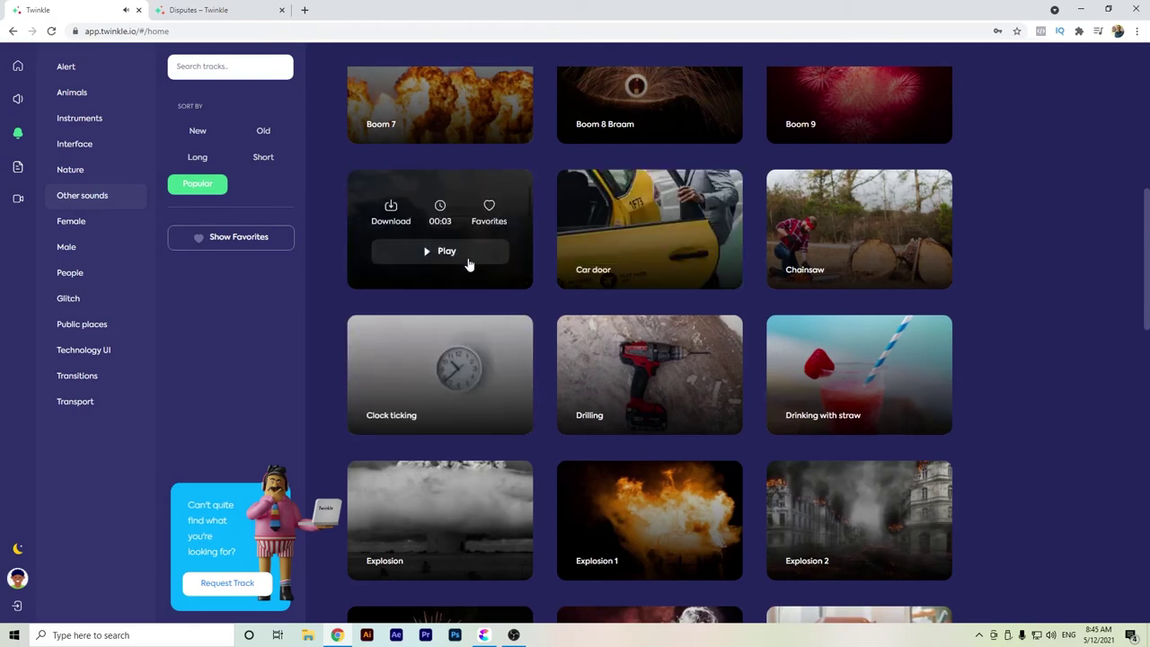
scroll(467, 263, "up", 1)
scroll(467, 263, "up", 3)
left_click(416, 176)
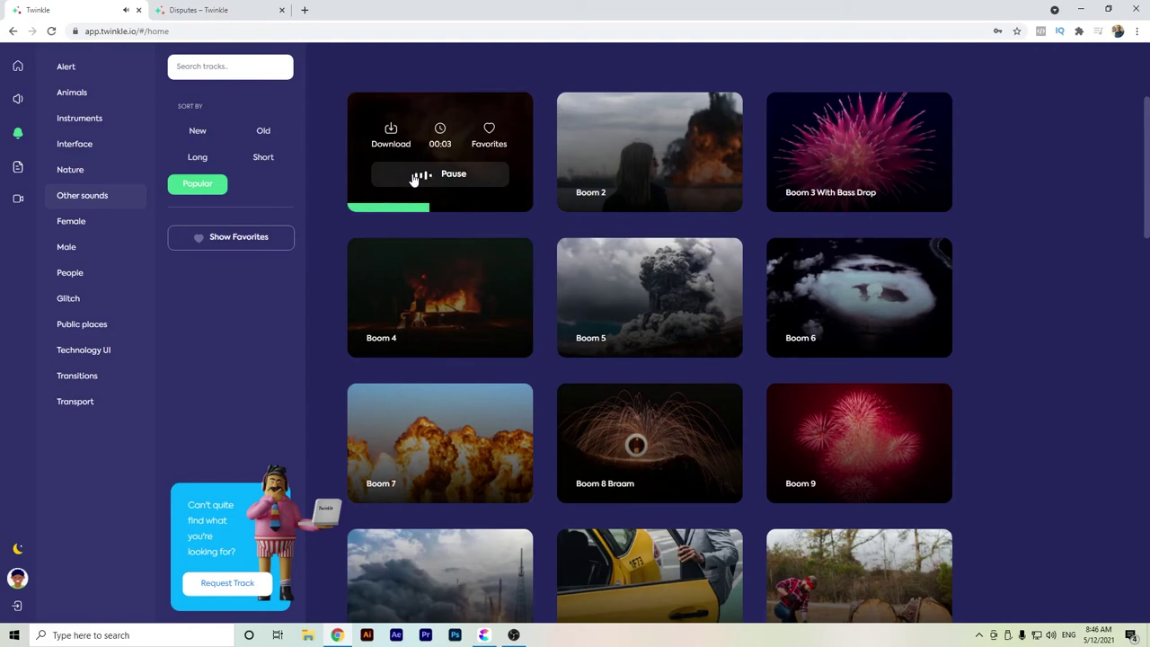
left_click(416, 179)
Open the People sound effects and preview Celebration cheer
left_click(88, 277)
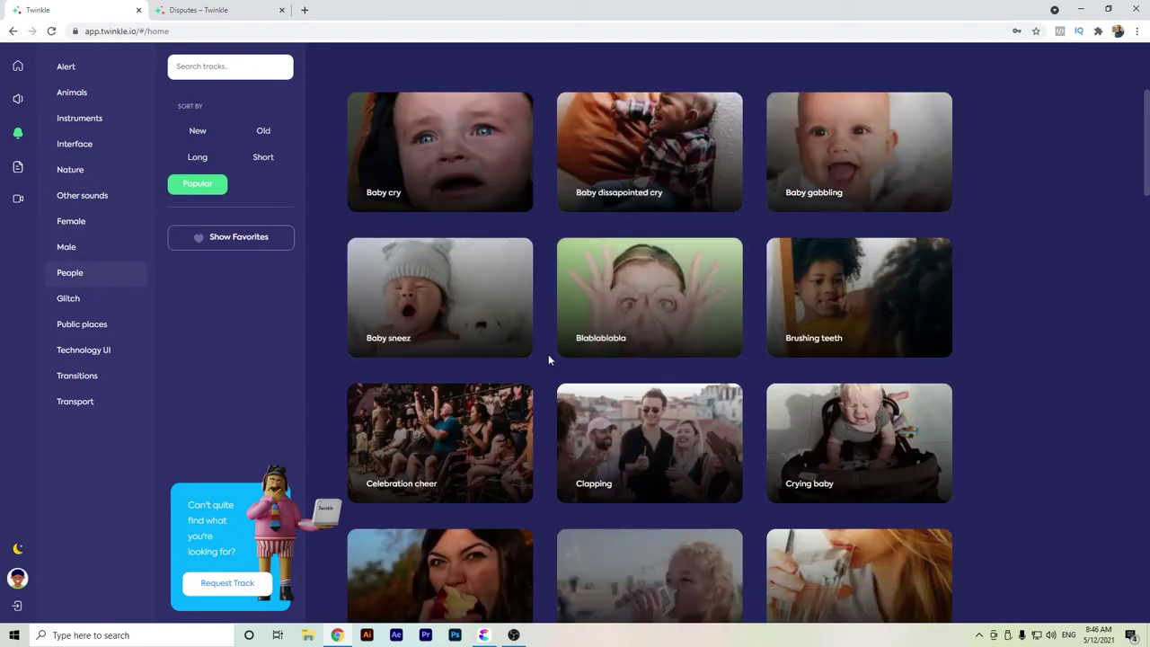
scroll(440, 411, "down", 1)
scroll(440, 411, "down", 1)
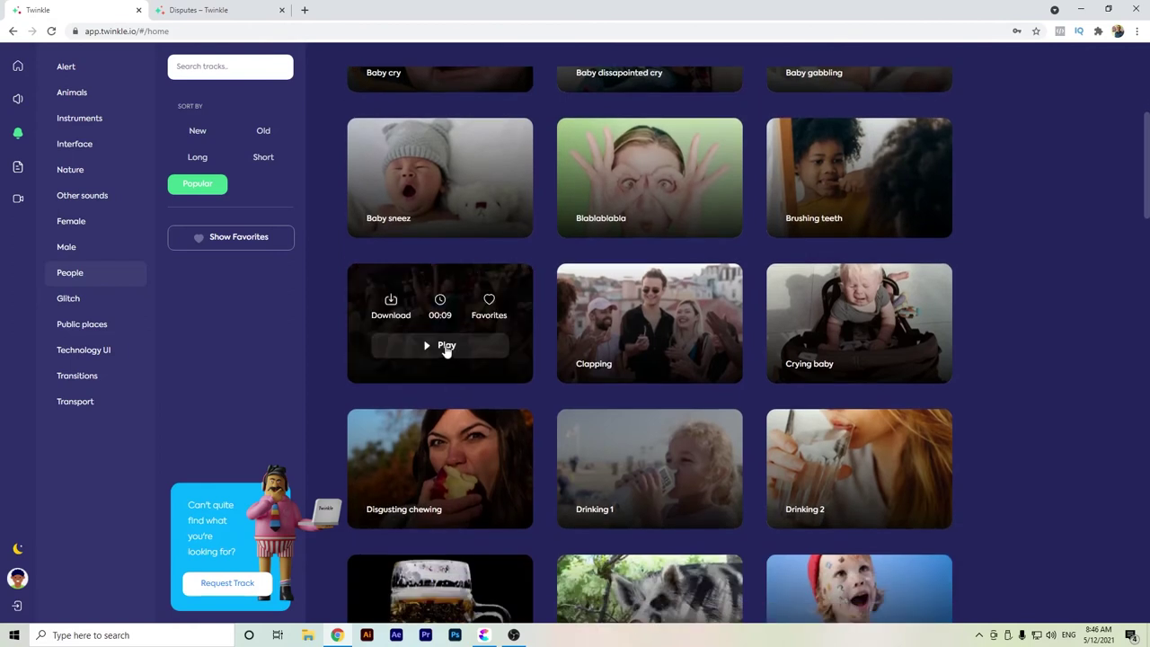
left_click(447, 349)
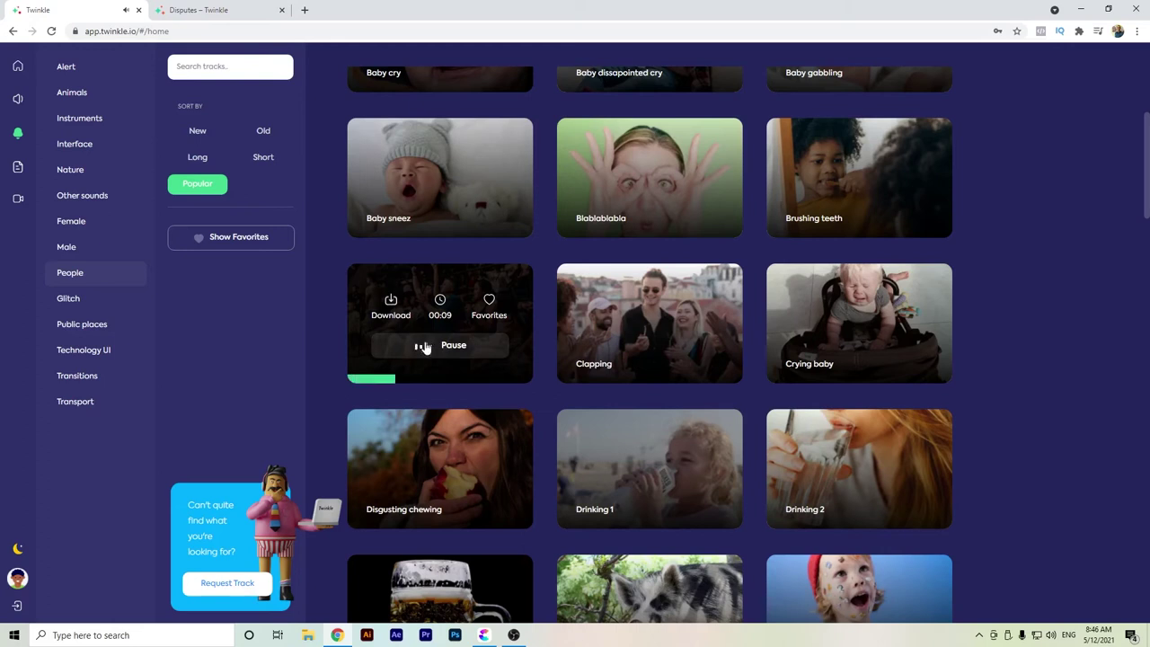
left_click(441, 356)
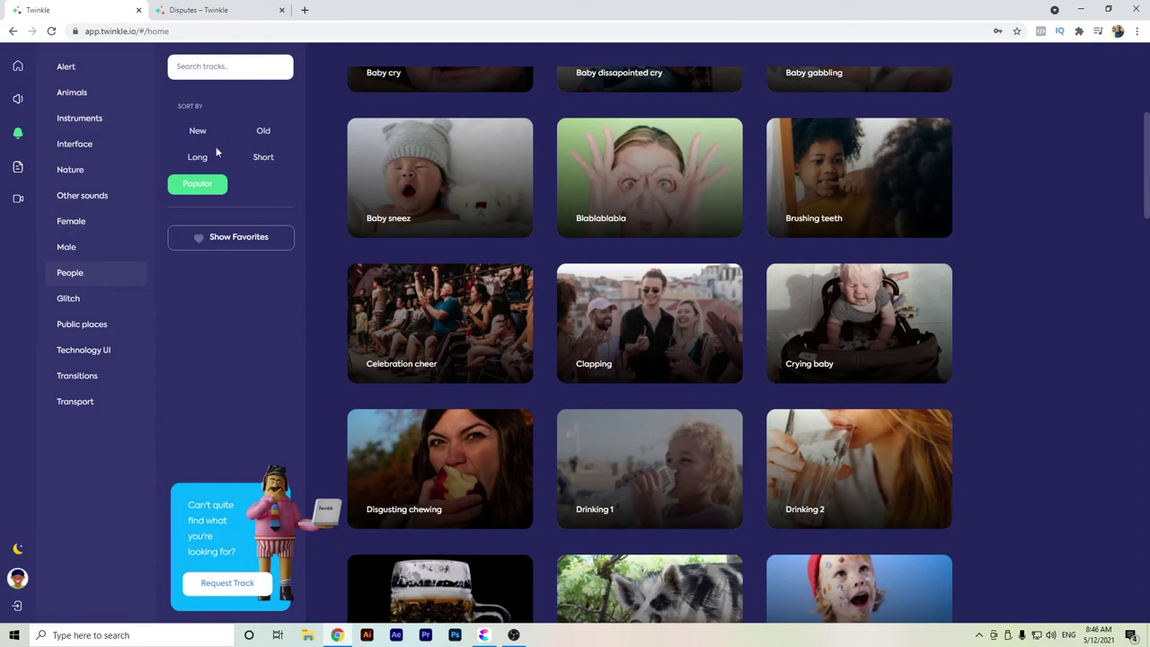
Open the text-to-speech generator and choose Spanish; Castilian as the voice language
left_click(17, 171)
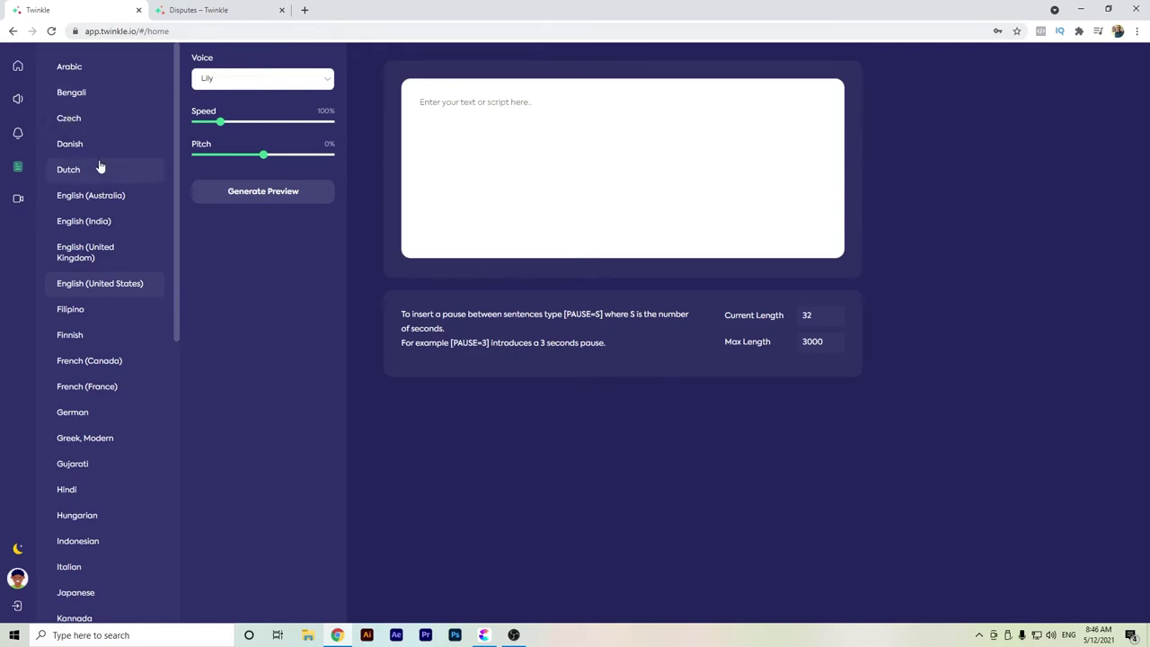
scroll(107, 235, "down", 5)
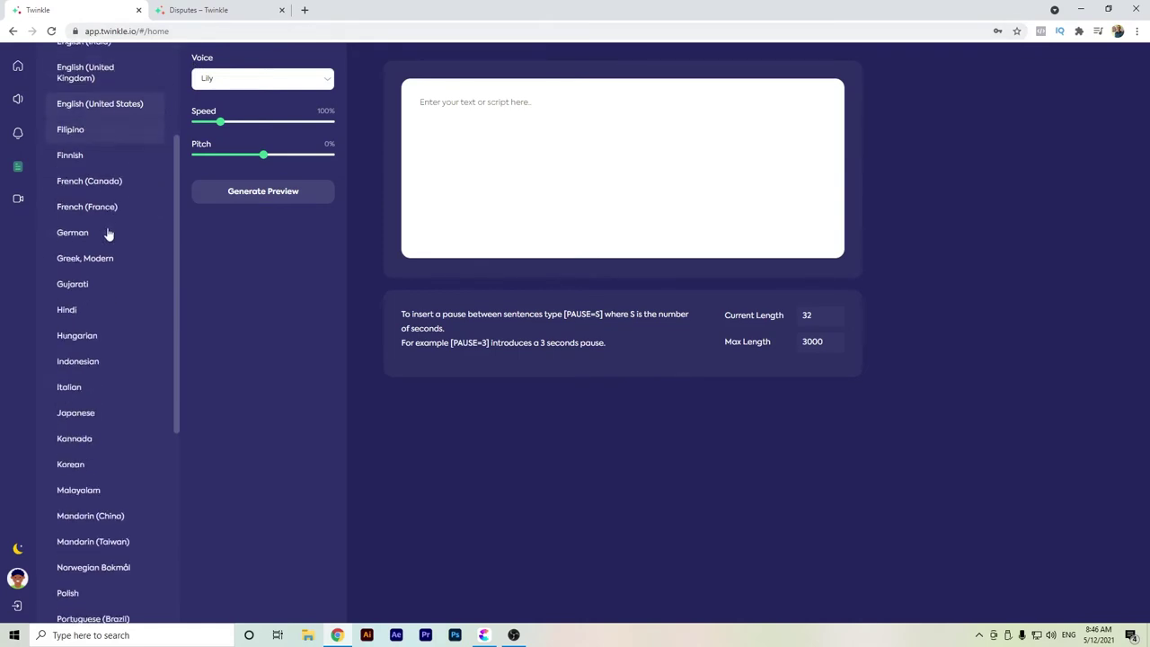
scroll(108, 234, "down", 1)
left_click(115, 459)
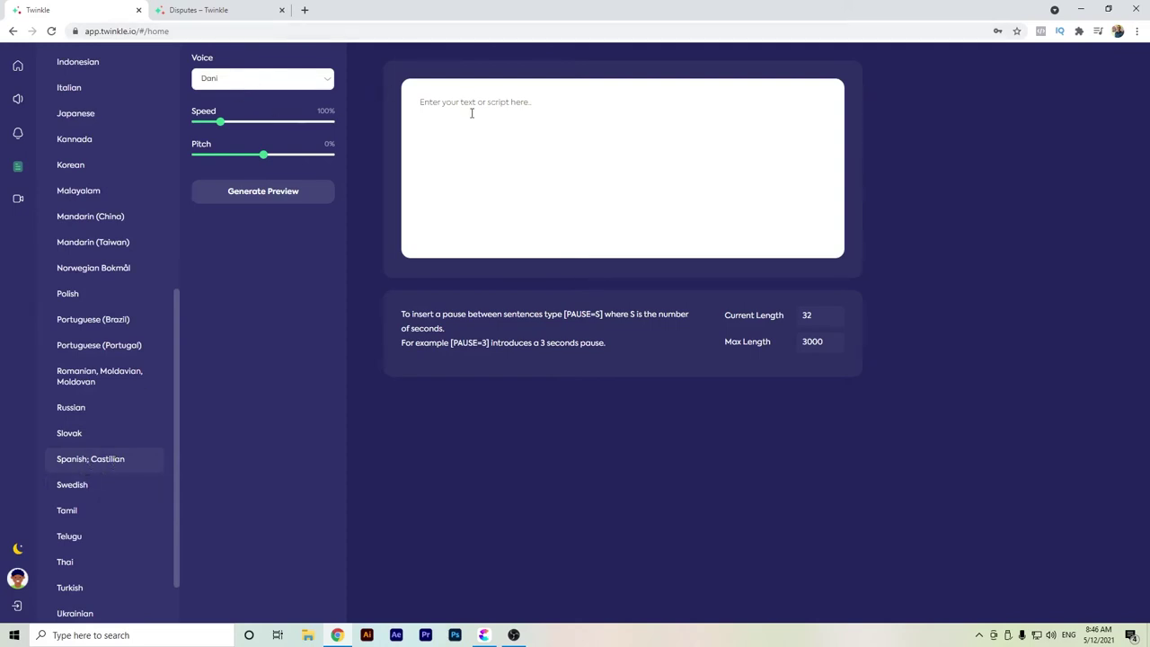
Enter the script "Hola, yo soy de España. Yo me llamo Dani." with the Spanish keyboard layout and generate its voice preview
type("Hola, yo soy de España")
left_click(1068, 636)
left_click(1034, 530)
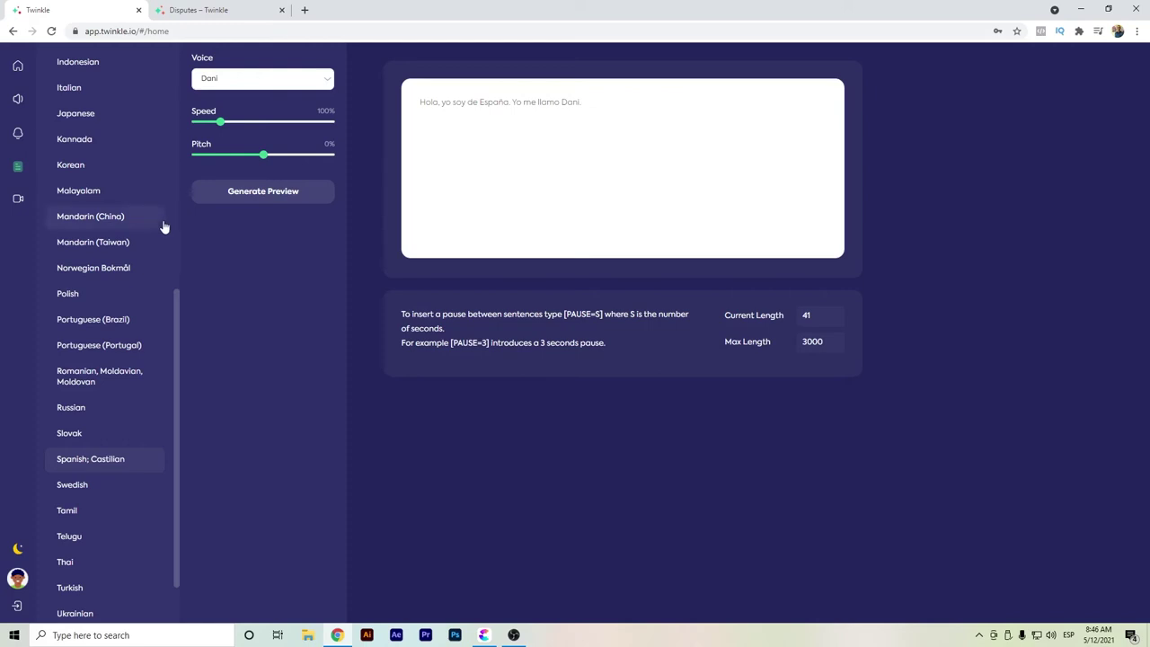
left_click(241, 204)
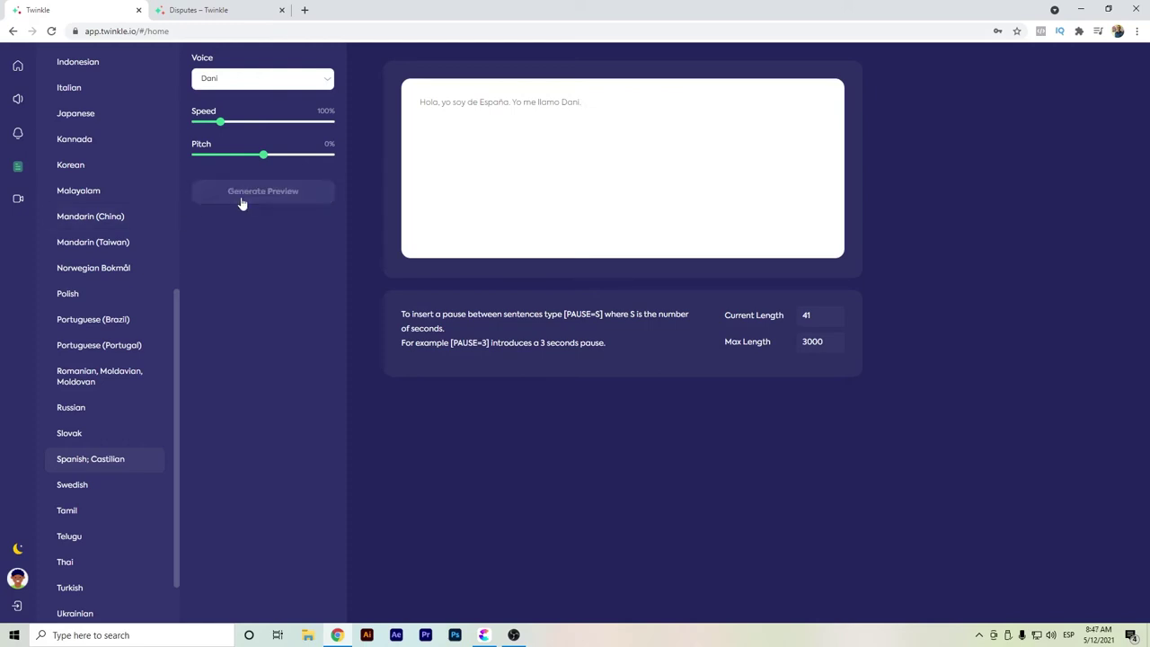
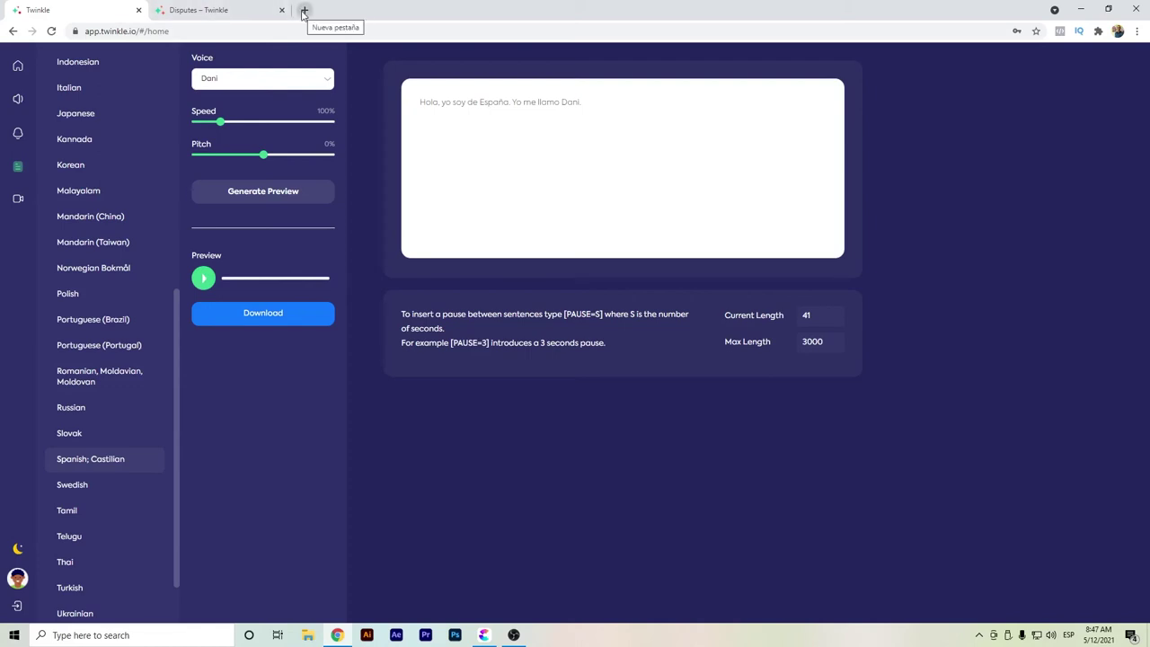
Open Speechelo's Voice Generator in a new browser tab and set its language to Spanish, Castilian
left_click(304, 12)
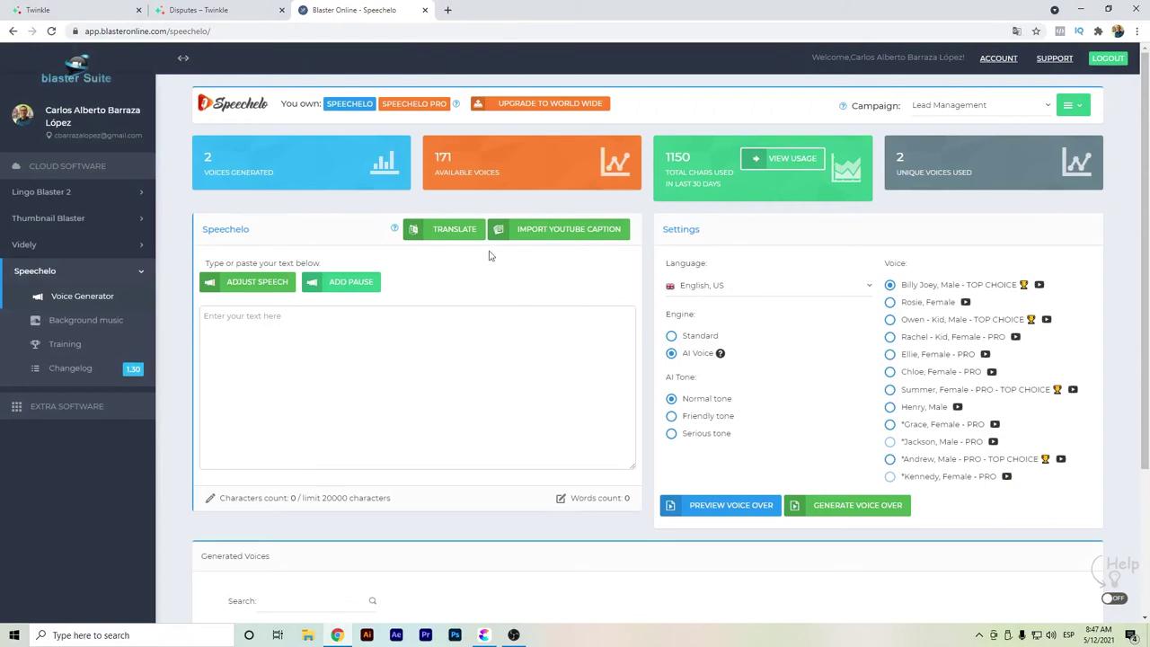
left_click(713, 286)
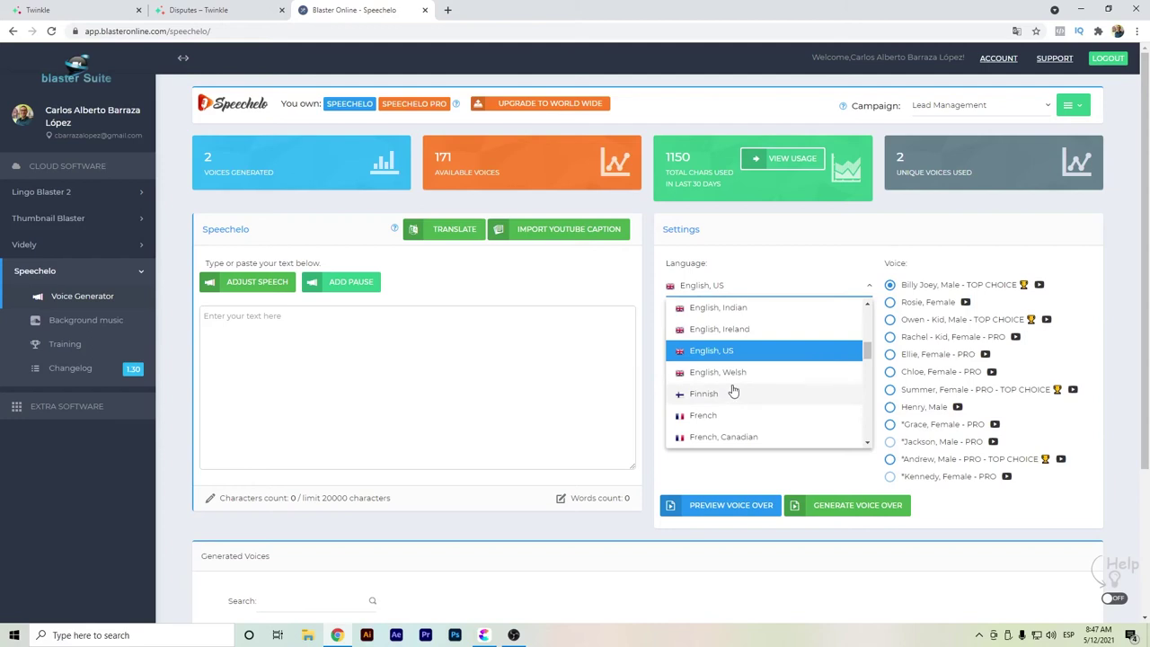
scroll(732, 390, "down", 3)
scroll(732, 390, "down", 3)
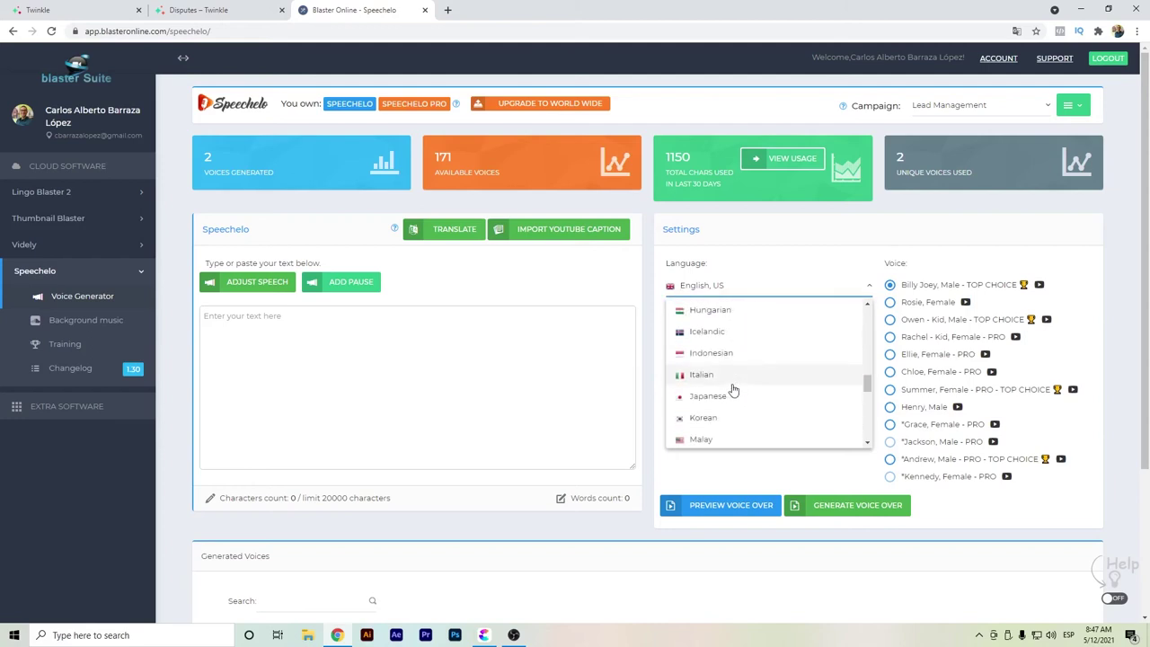
scroll(733, 390, "down", 5)
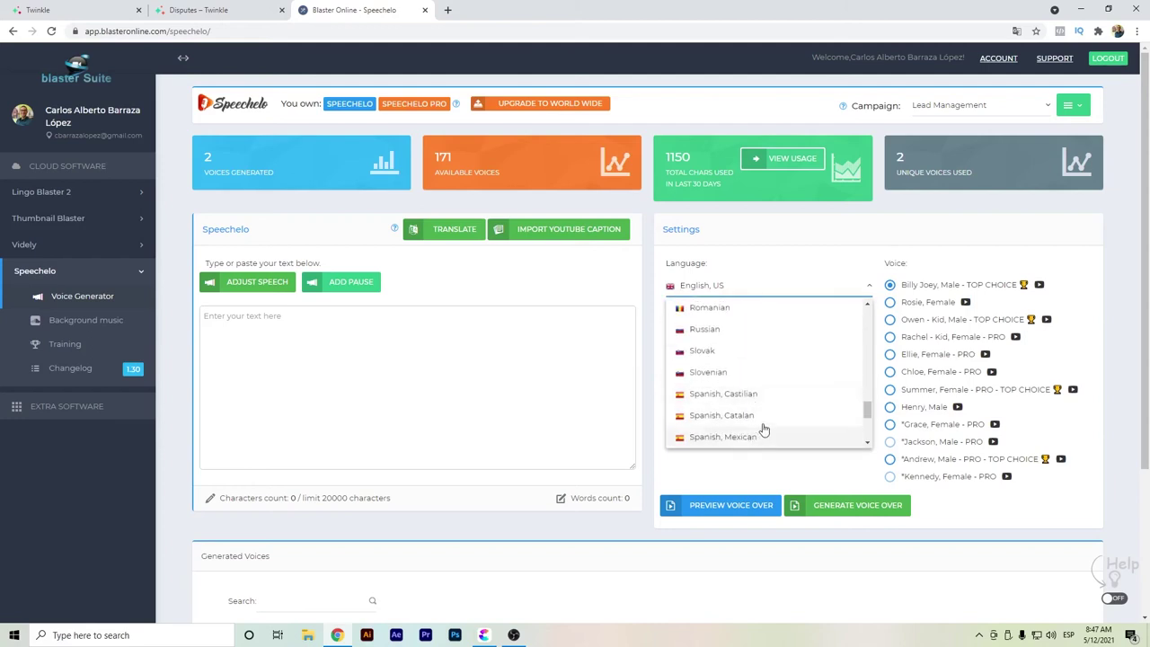
left_click(753, 395)
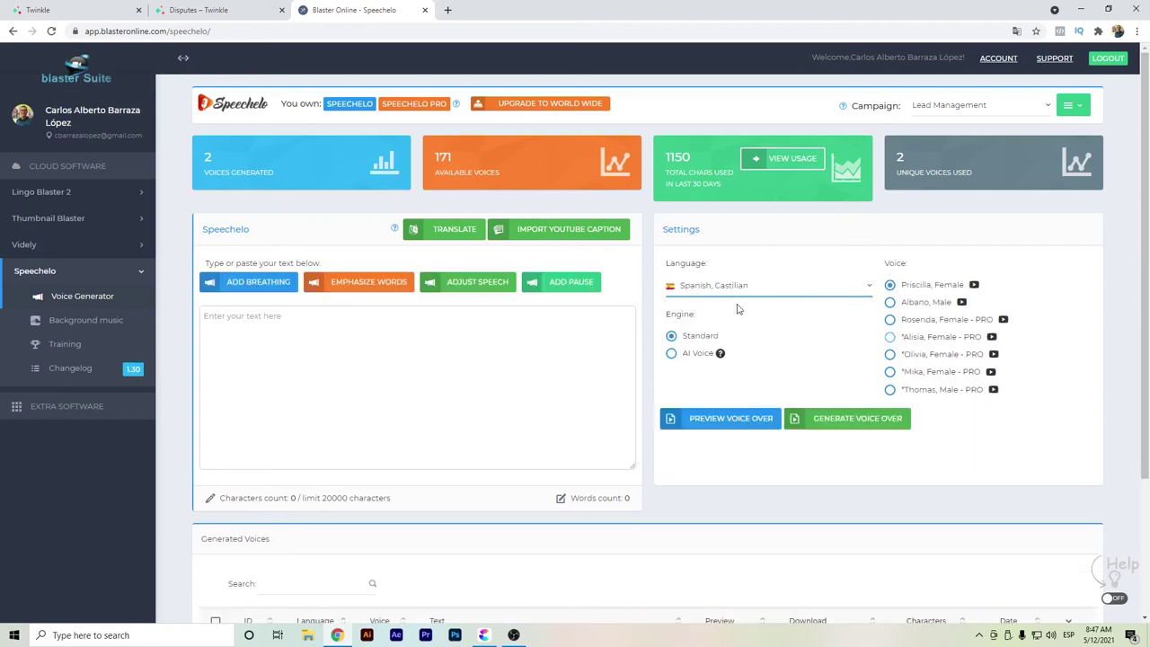
Choose the AI Voice engine in Speechelo and copy the Spanish script from Twinkle into its text area
left_click(700, 356)
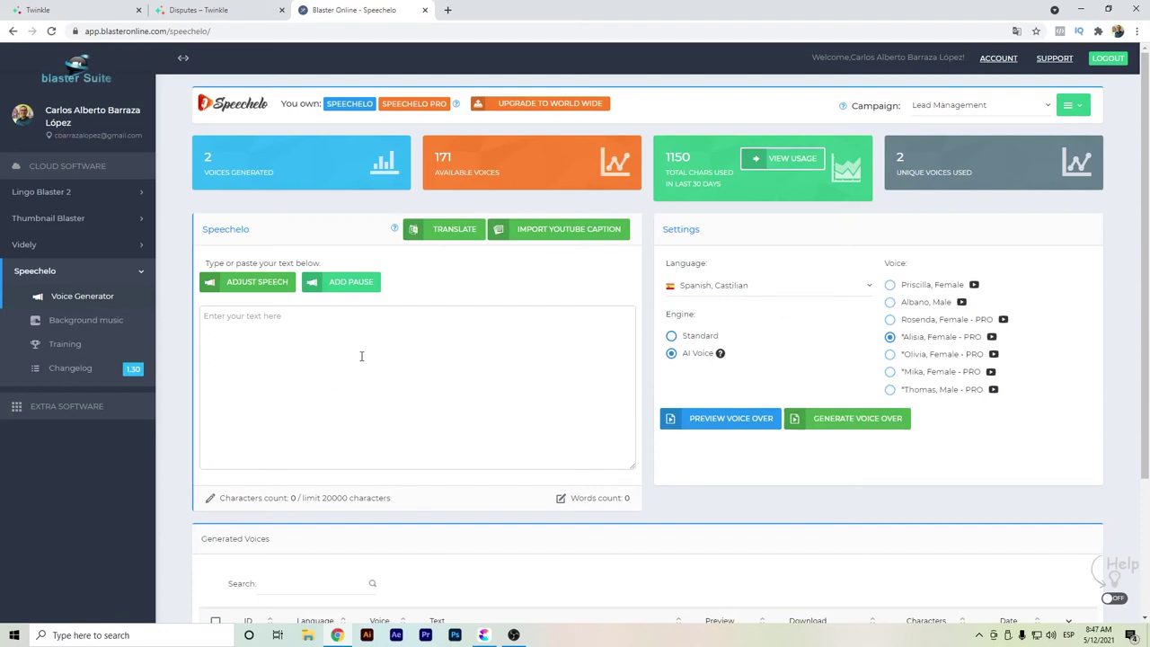
left_click(207, 10)
left_click(130, 7)
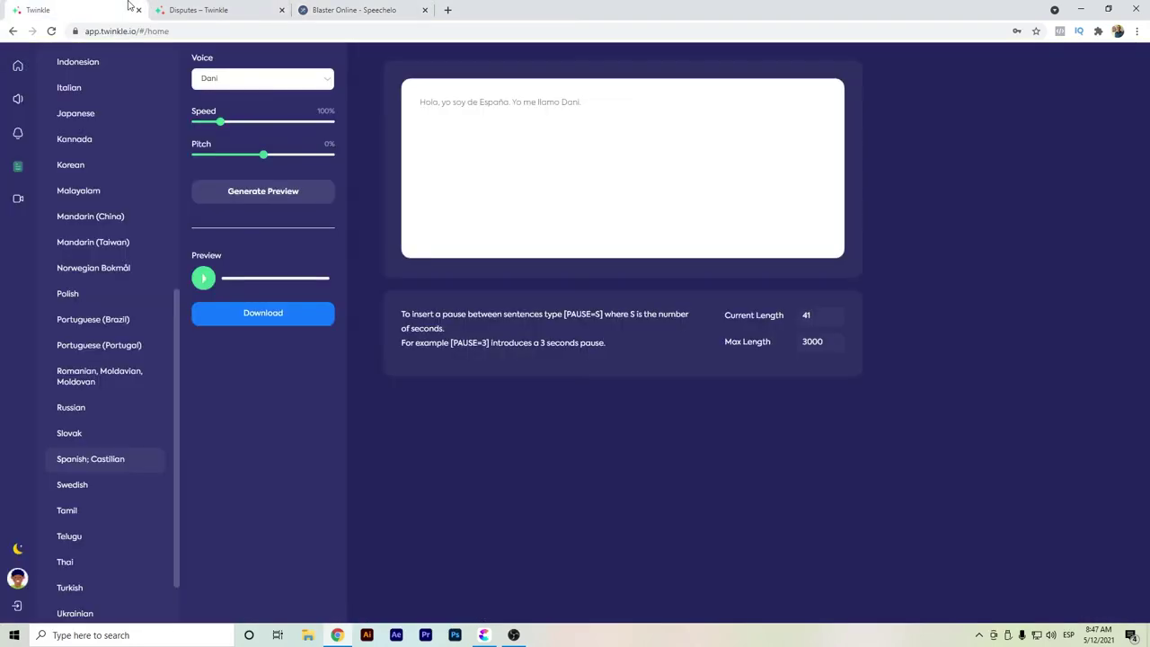
key("ctrl+a")
key("ctrl+c")
key("ctrl+3")
left_click(437, 375)
key("ctrl+v")
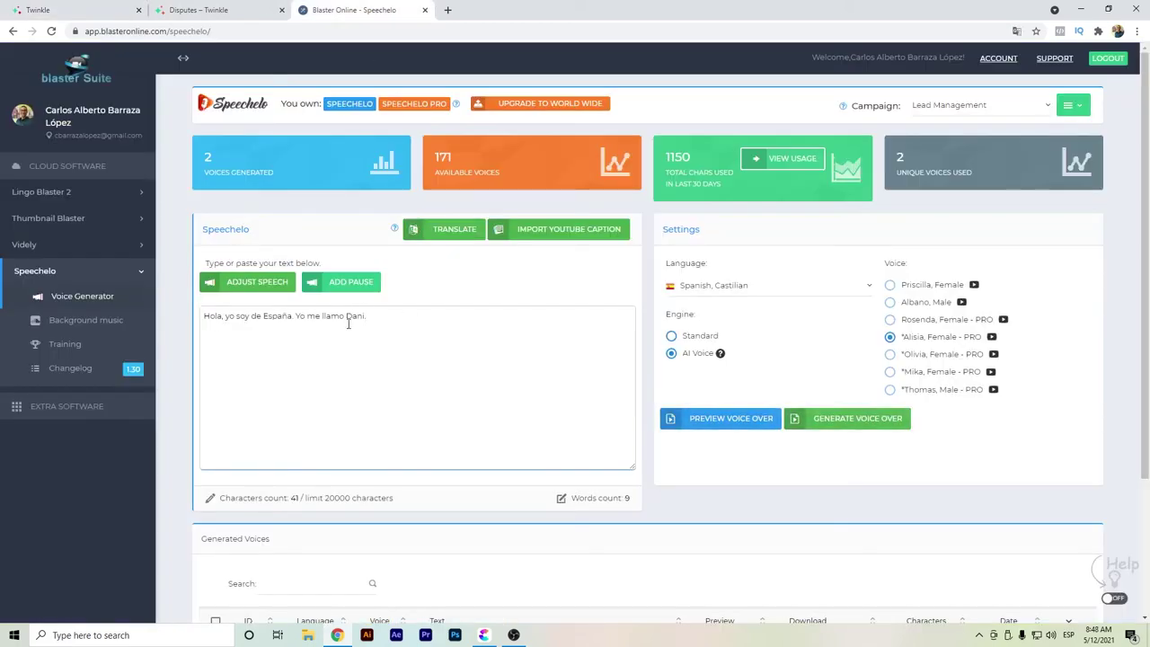
Change the name in the script from Dani to Alicia, then listen to the voice-over preview and close it
key("BackSpace")
key("BackSpace")
key("BackSpace")
key("BackSpace")
type("Alicia")
left_click(737, 419)
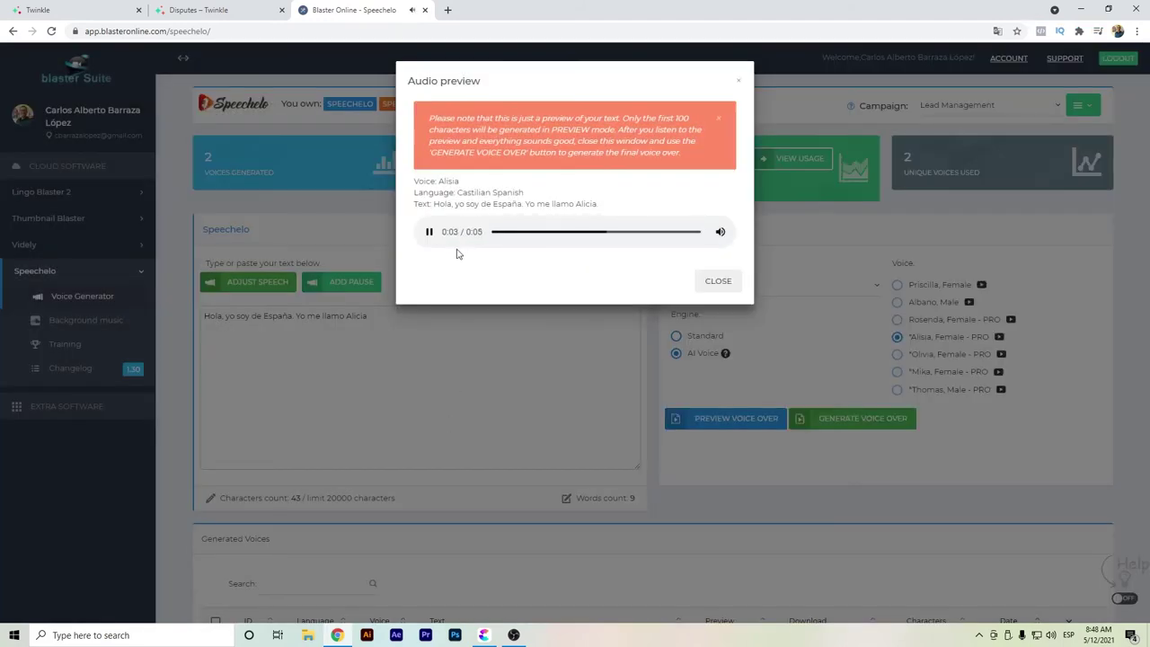
left_click(709, 285)
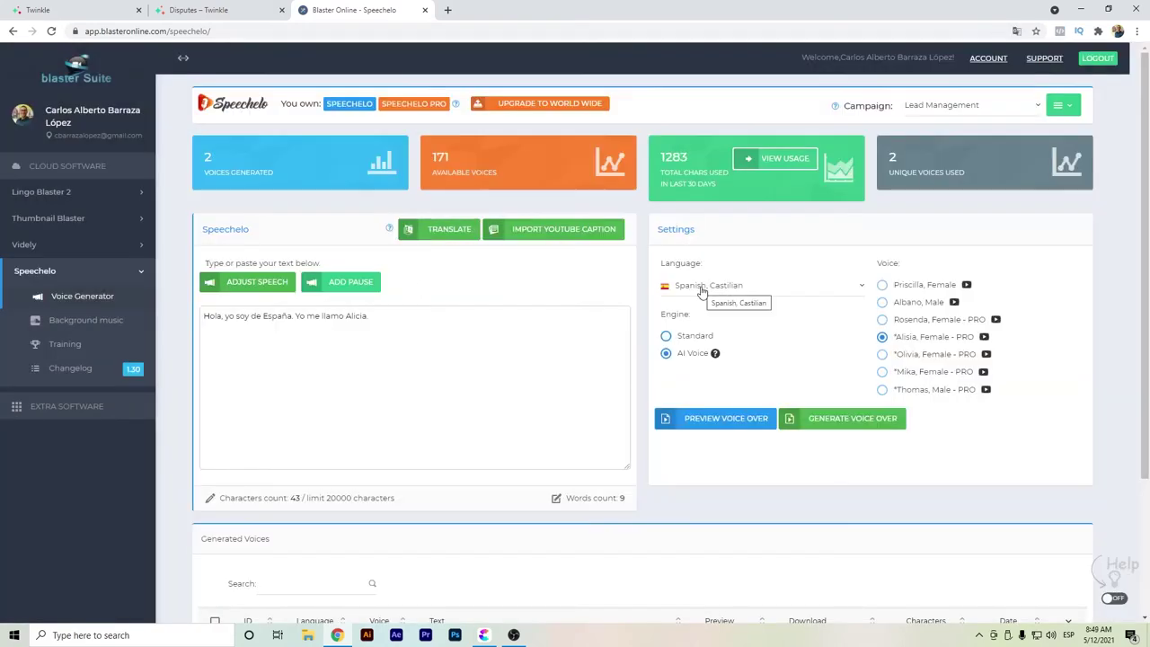
Set the voice language to Spanish, Mexican and replace España with México in the script
left_click(701, 288)
left_click(732, 373)
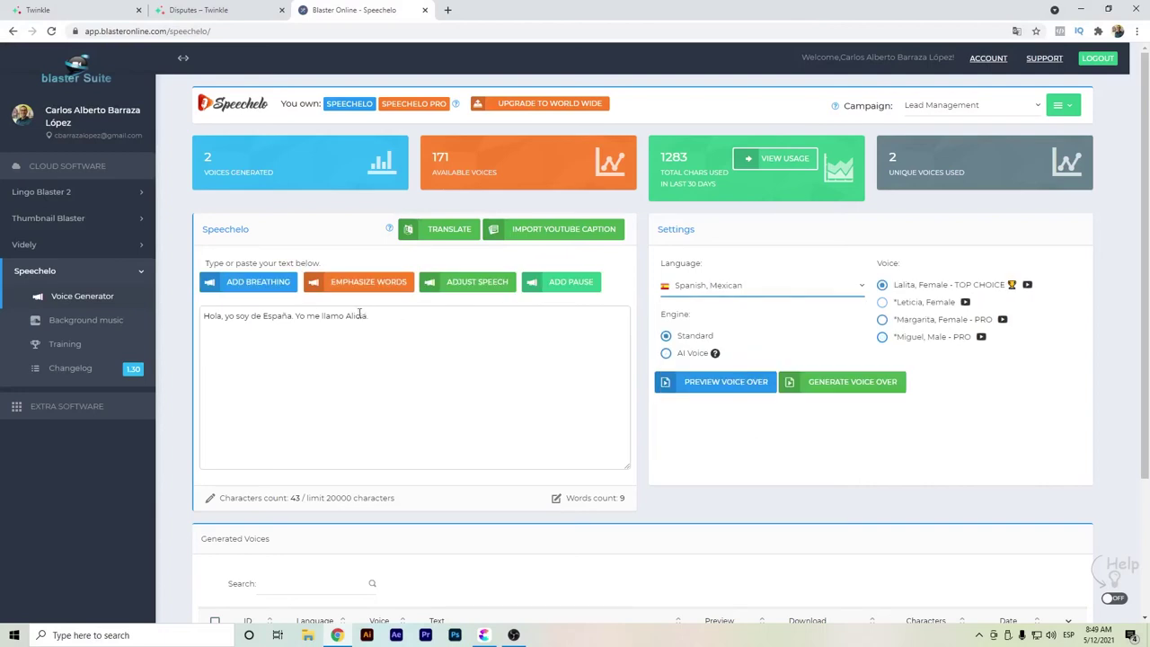
key("BackSpace")
key("BackSpace")
key("BackSpace")
key("BackSpace")
key("BackSpace")
key("BackSpace")
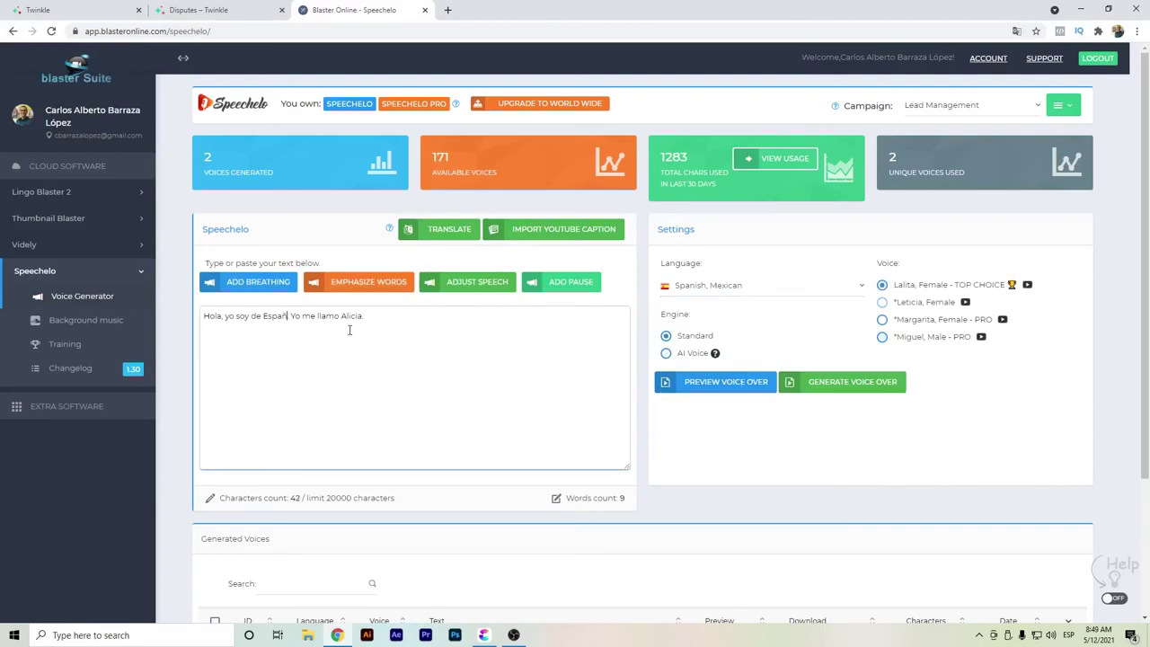
type("México")
Choose the AI Voice engine, change the script's name to Leticia and listen to the voice-over preview
left_click(666, 354)
left_click(481, 334)
key("ctrl+BackSpace")
type("Leticia")
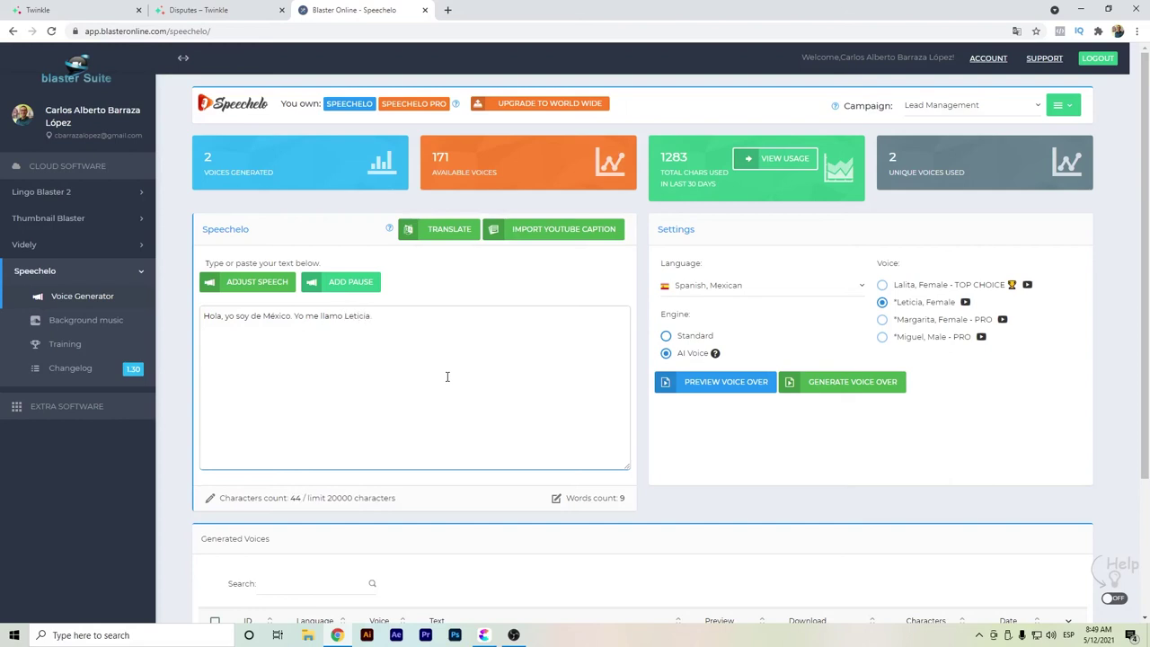
left_click(679, 387)
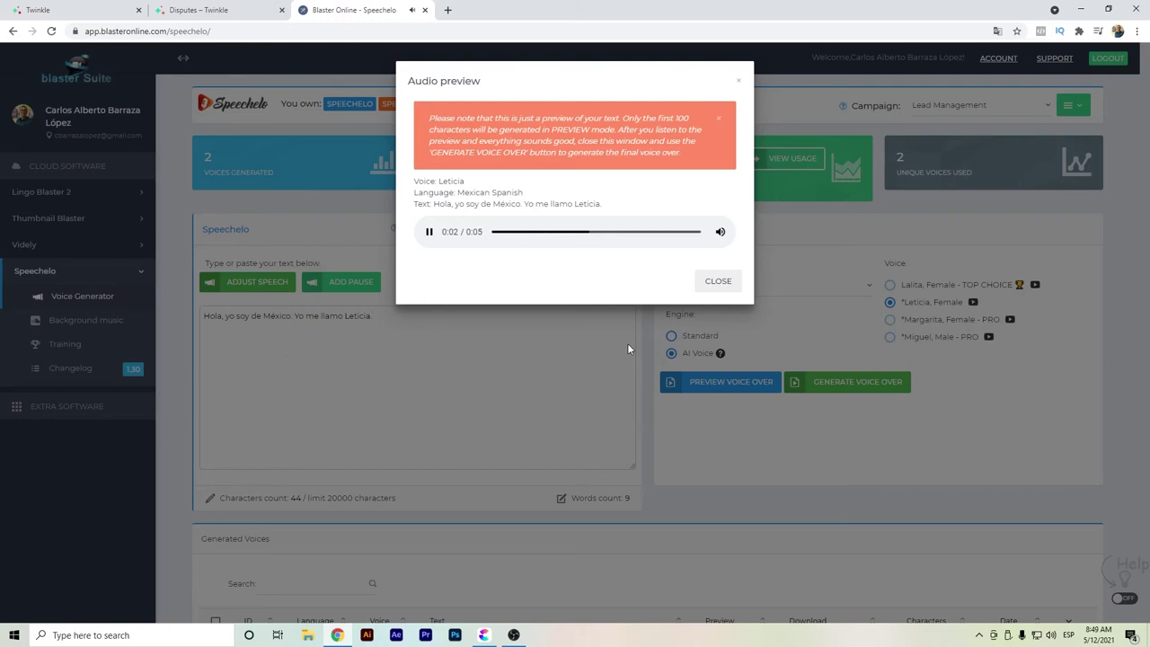
left_click(718, 282)
Return to Twinkle's text-to-speech page and look over its list of languages
left_click(238, 10)
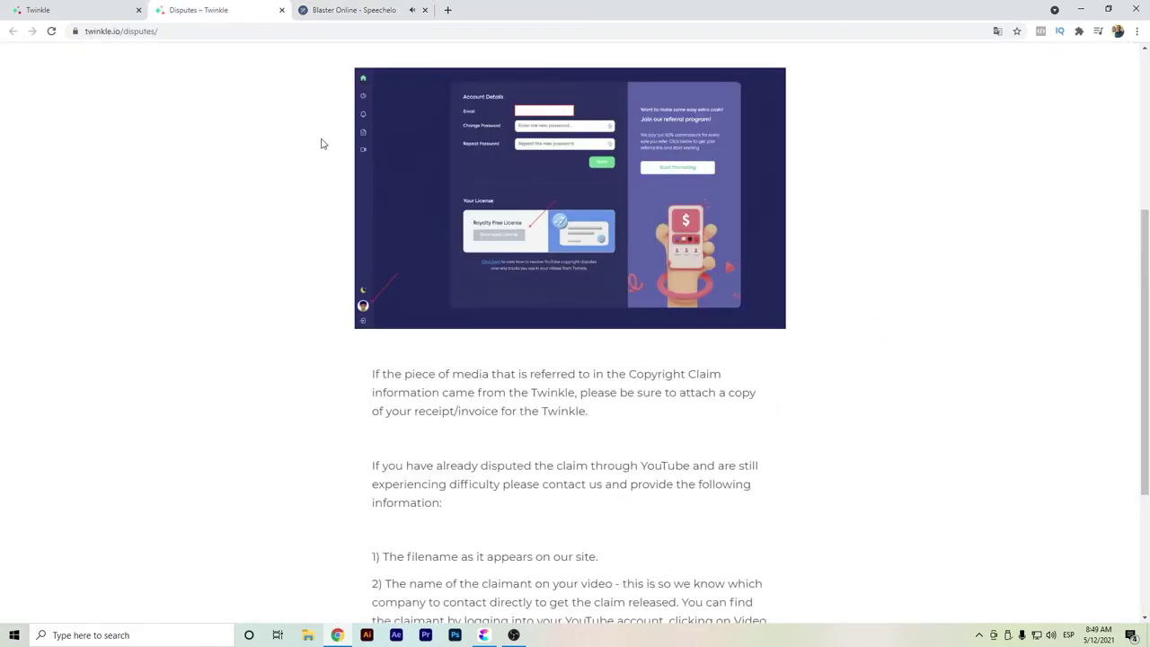
left_click(118, 9)
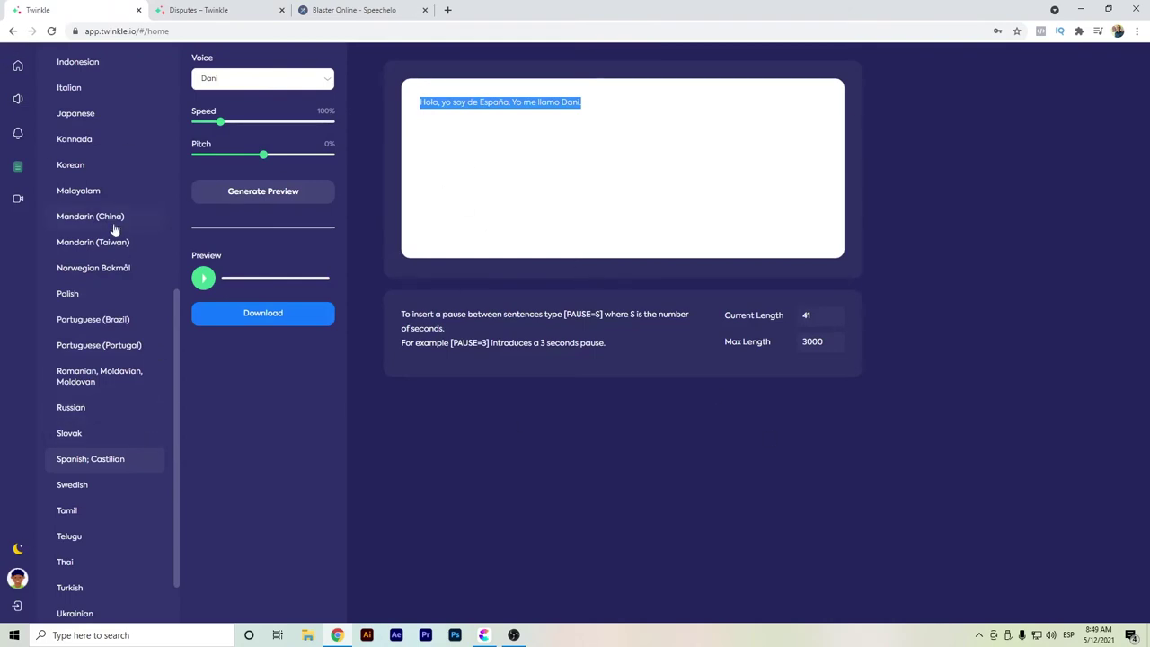
scroll(108, 278, "down", 1)
scroll(146, 524, "up", 7)
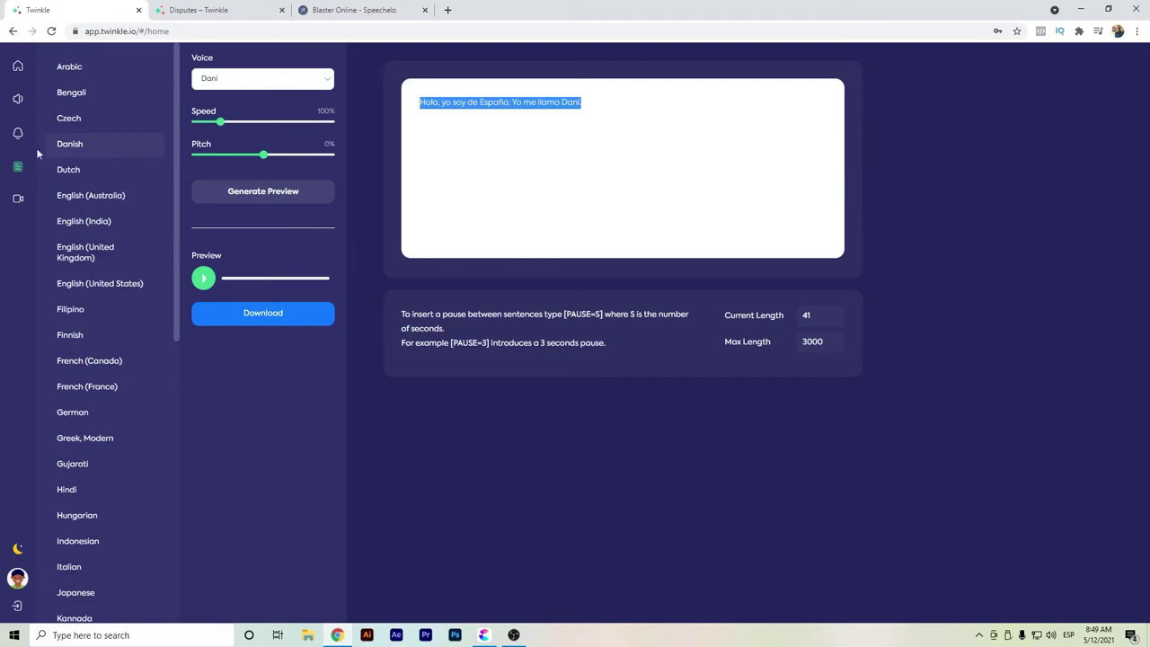
Switch to CreateStudio and import the Transition - 15, Transition - 3, Explosion, Basketball and Whoosh 9 audio files into the project media
left_click(483, 635)
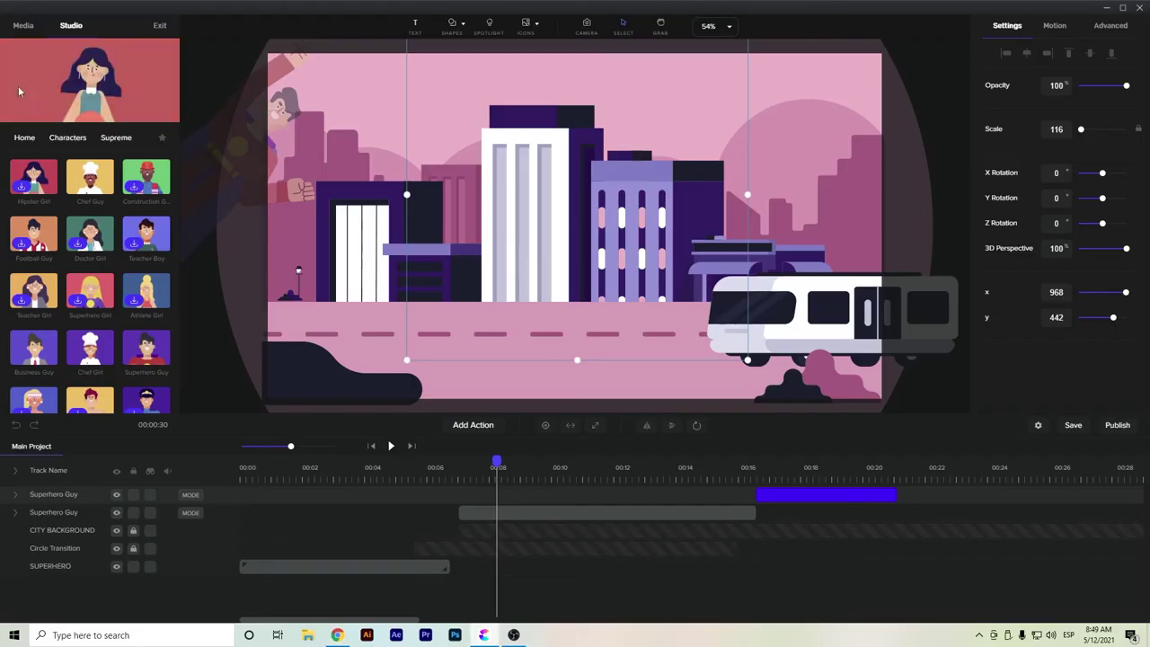
left_click(26, 140)
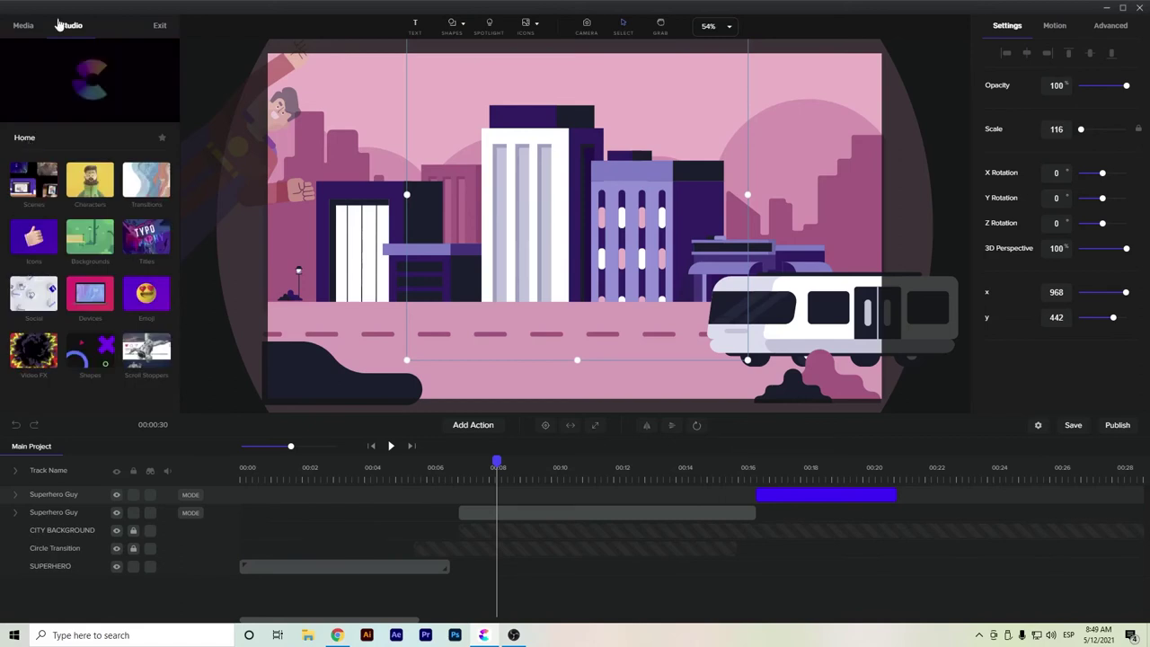
left_click(24, 25)
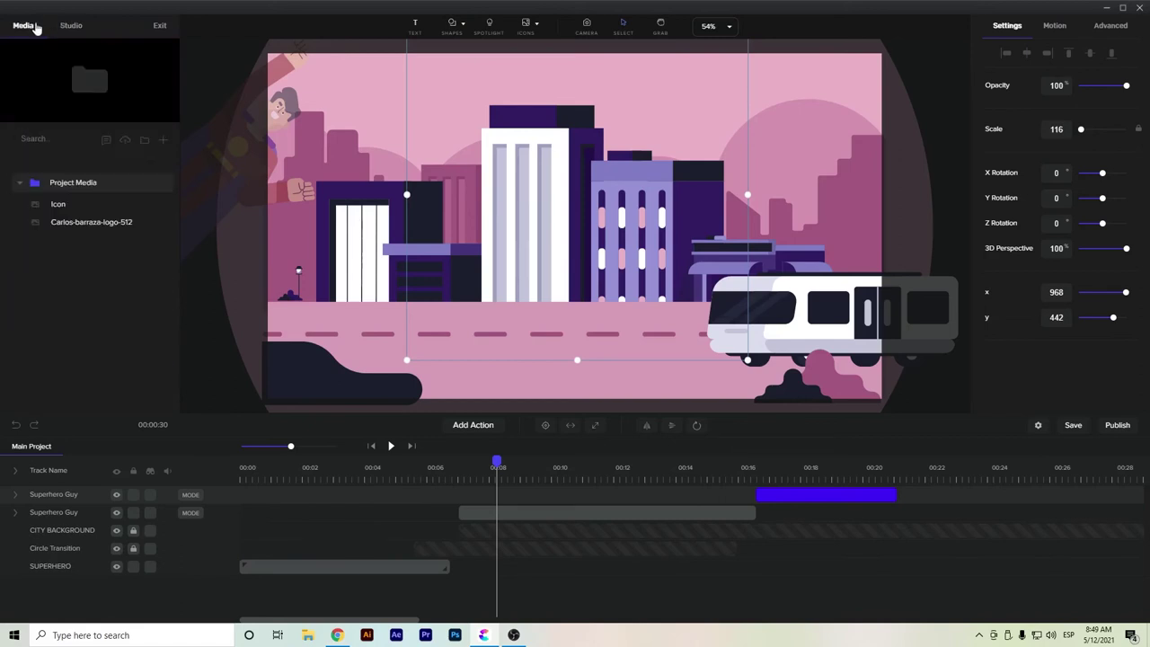
left_click(164, 141)
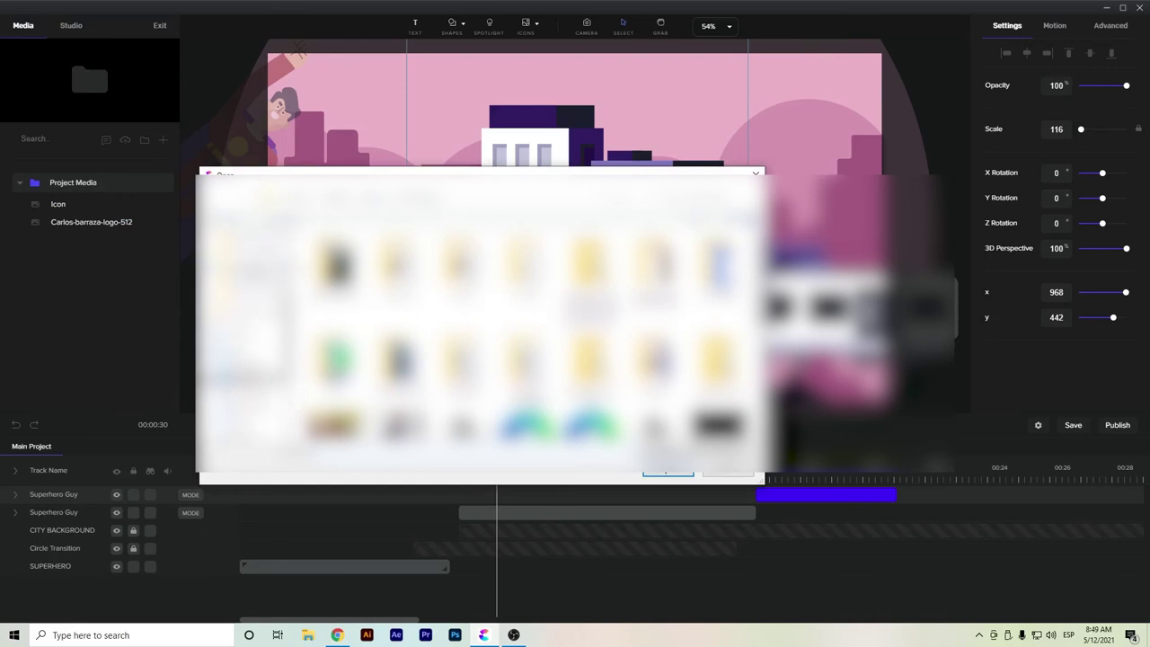
left_click(243, 260)
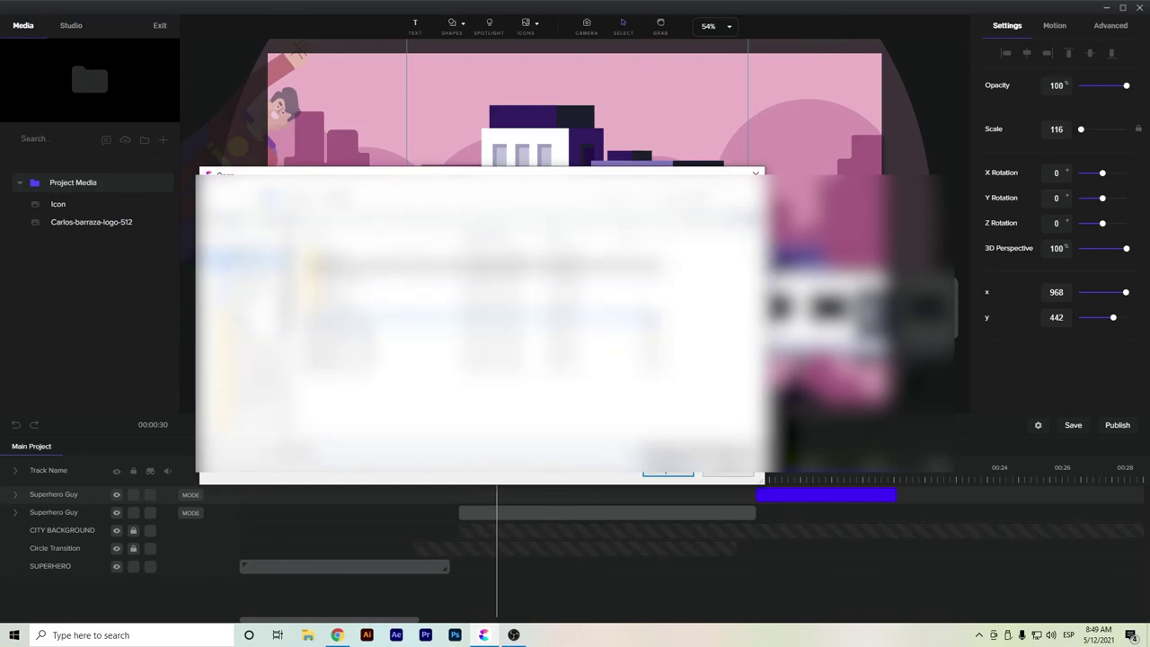
left_click(485, 339)
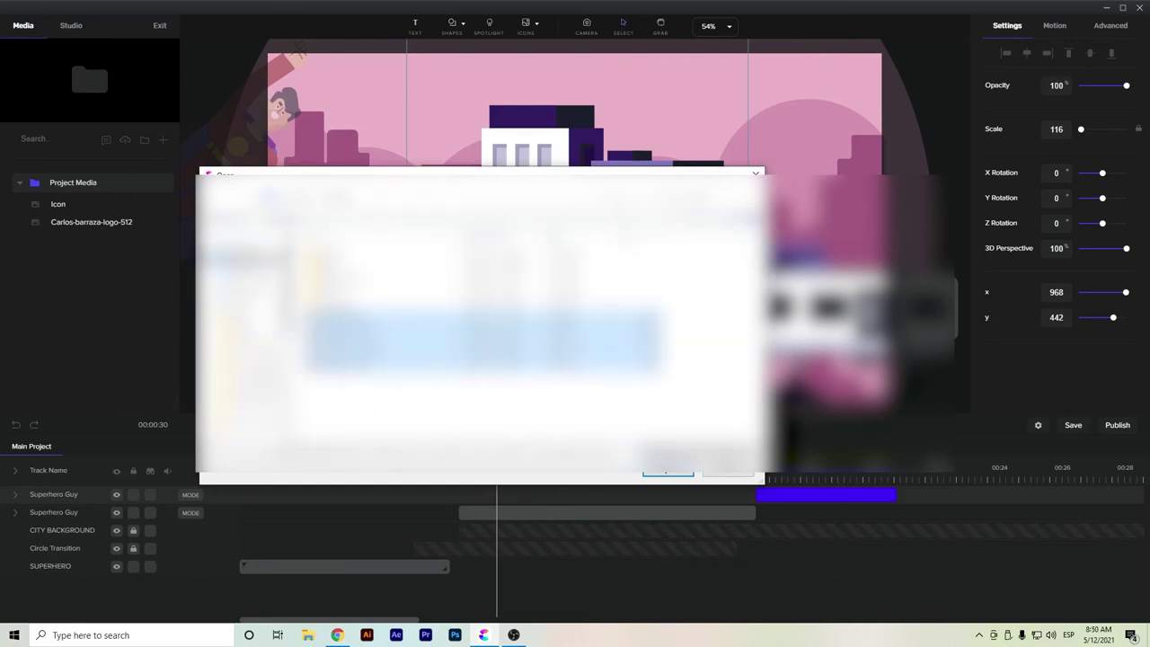
left_click(668, 471)
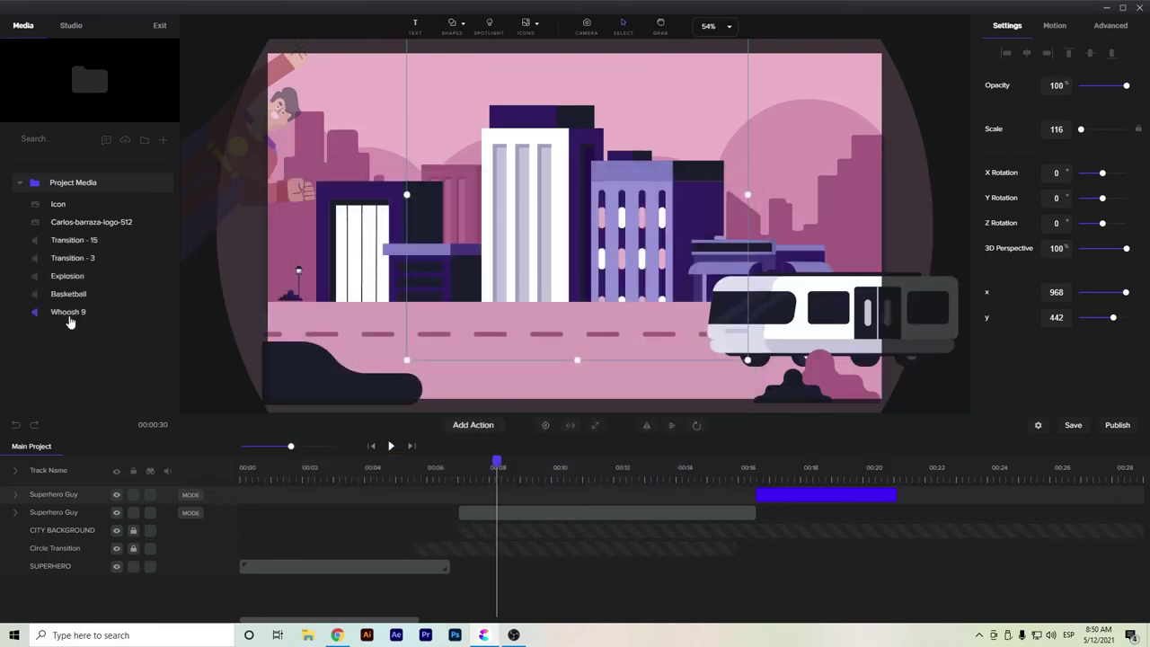
Switch to Twinkle's music library in the browser, search the tracks for "bask" and play the matching track
left_click(337, 635)
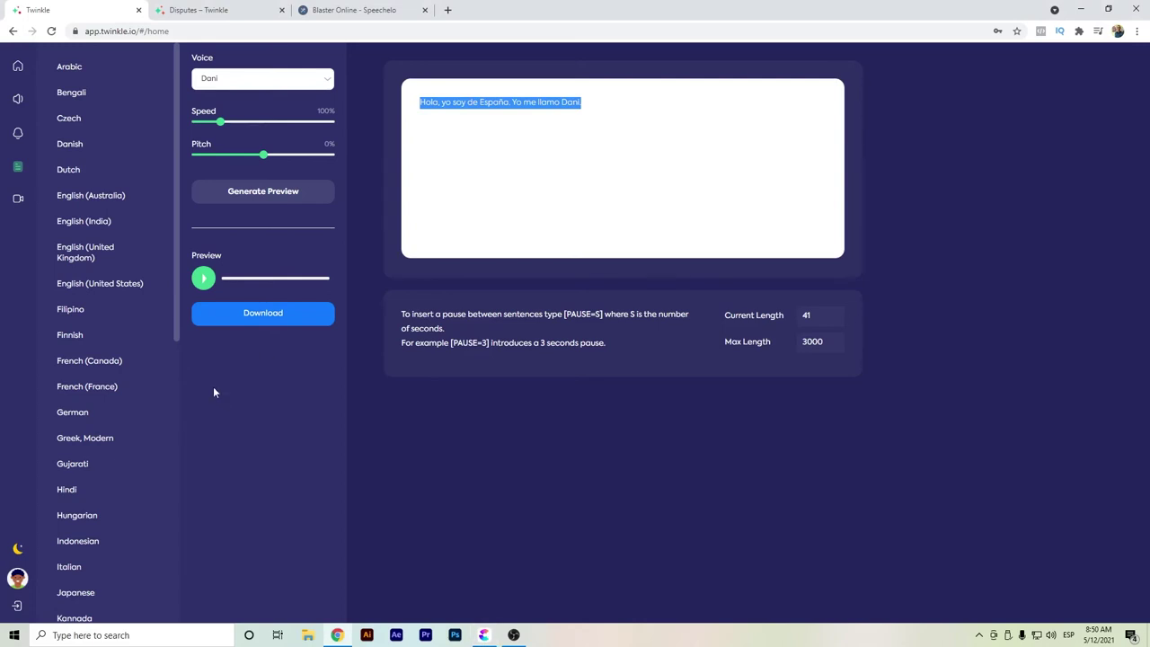
left_click(17, 98)
left_click(176, 78)
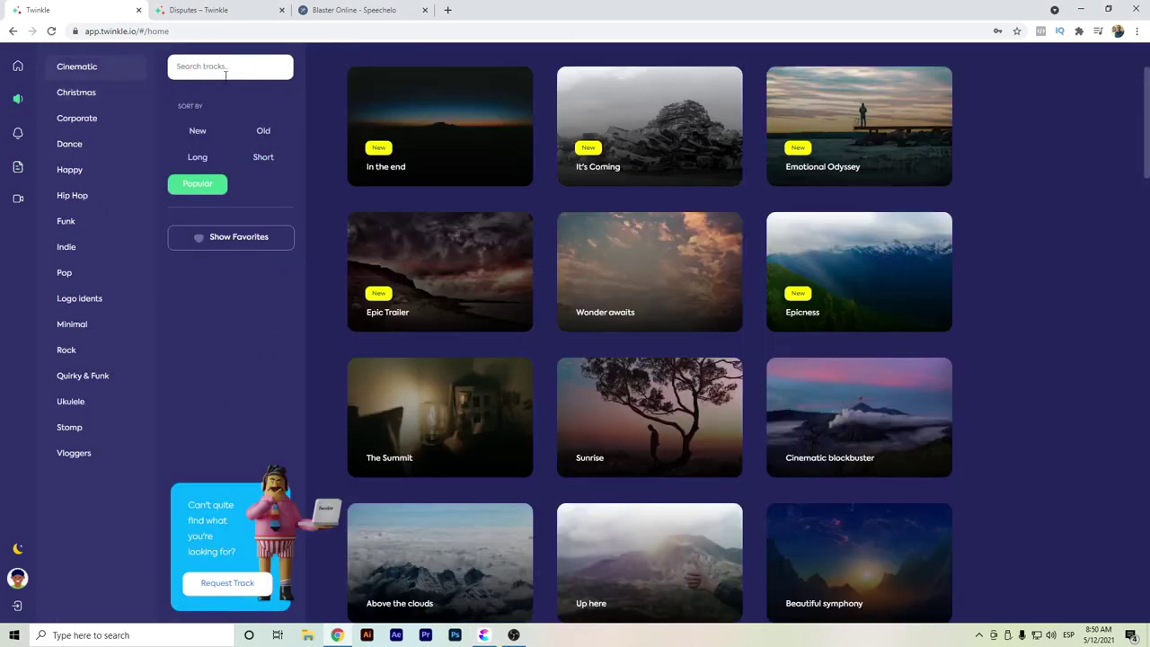
type("bask")
mouse_move(518, 175)
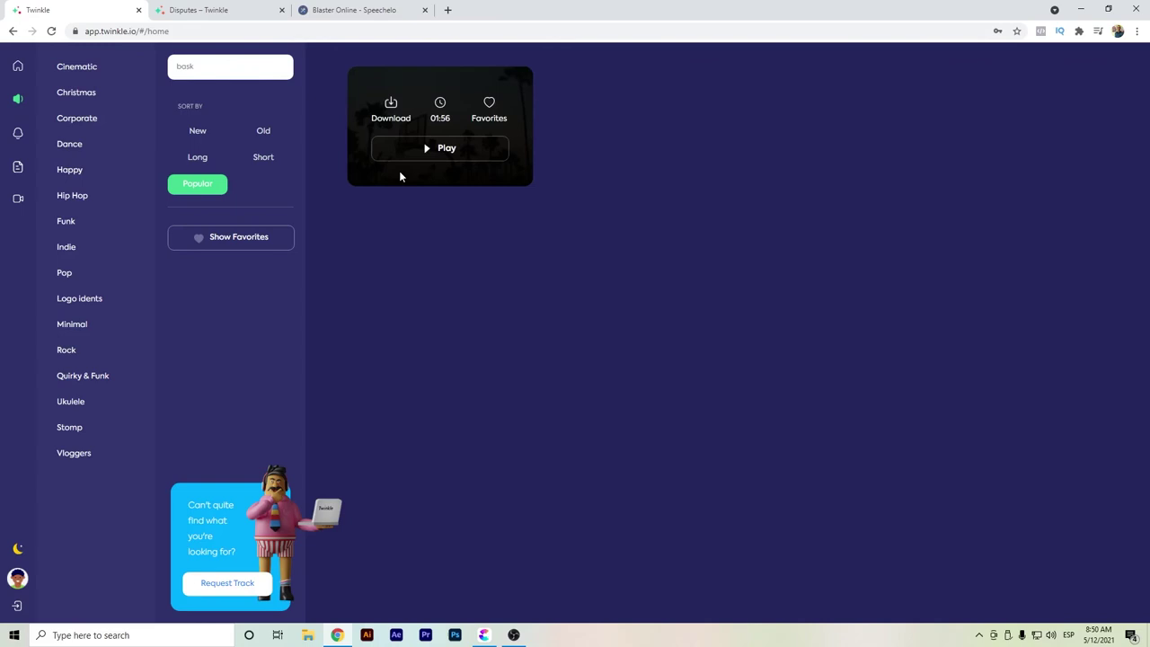
left_click(455, 149)
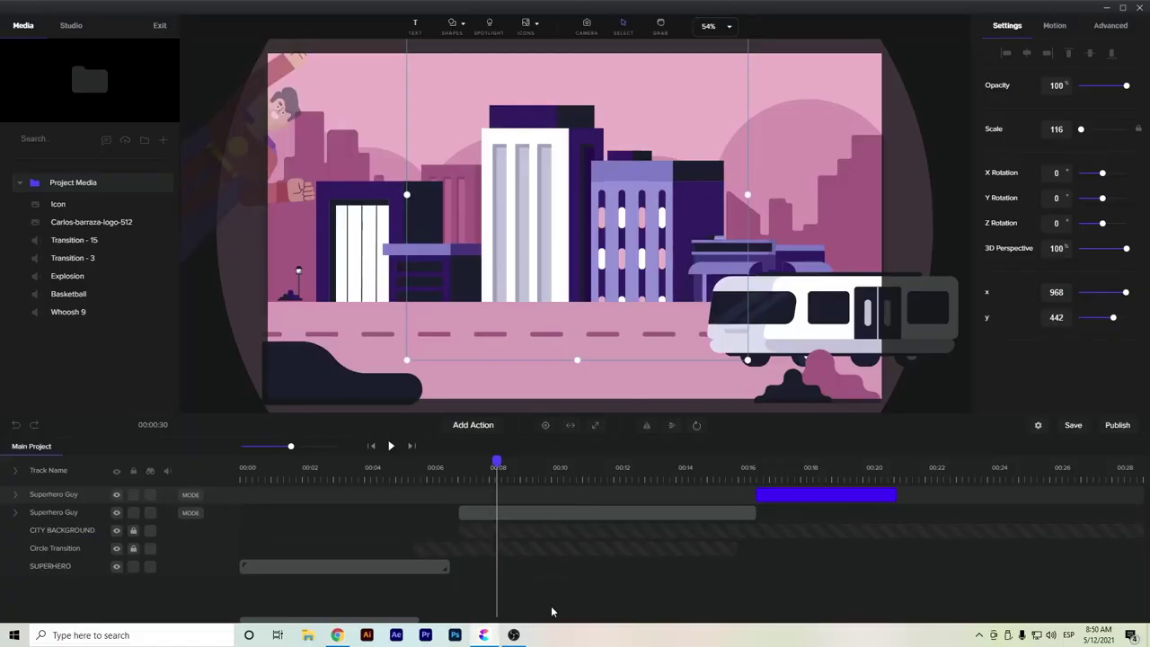
Add the Basketball audio to the CreateStudio timeline, starting at 00:00 on a track below SUPERHERO
left_click(69, 295)
left_click_drag(68, 295, 84, 588)
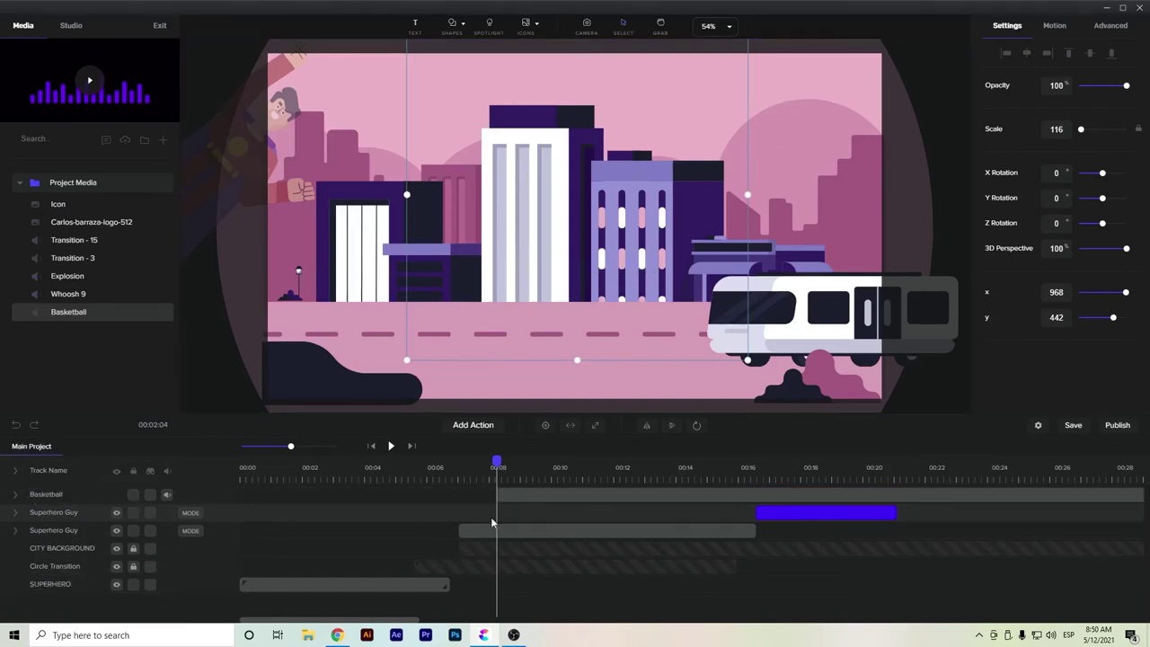
left_click(265, 490)
left_click_drag(81, 497, 77, 594)
Play the project from the beginning to hear the music with the superhero scenes, then pause
left_click(342, 466)
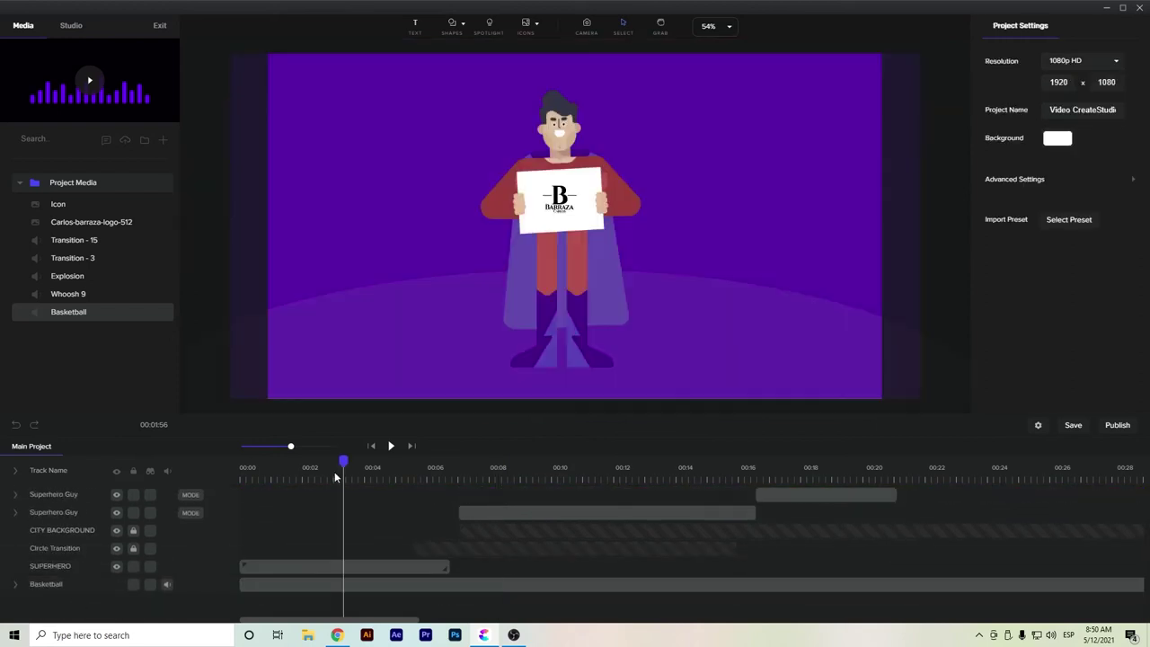
left_click_drag(342, 461, 241, 461)
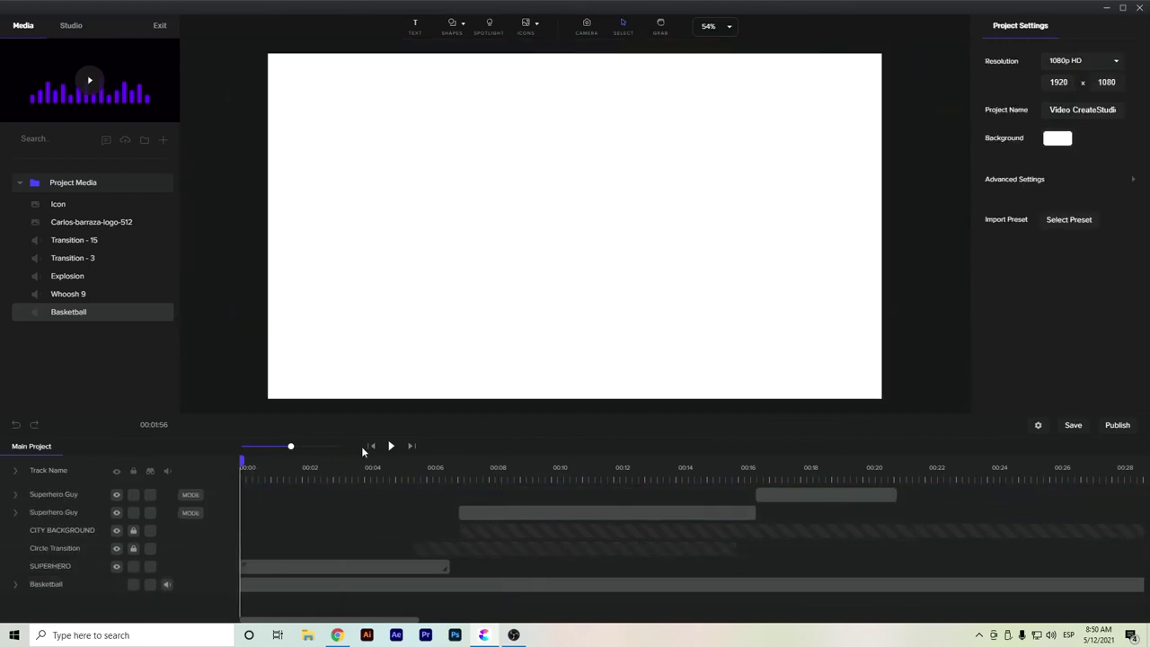
left_click(392, 446)
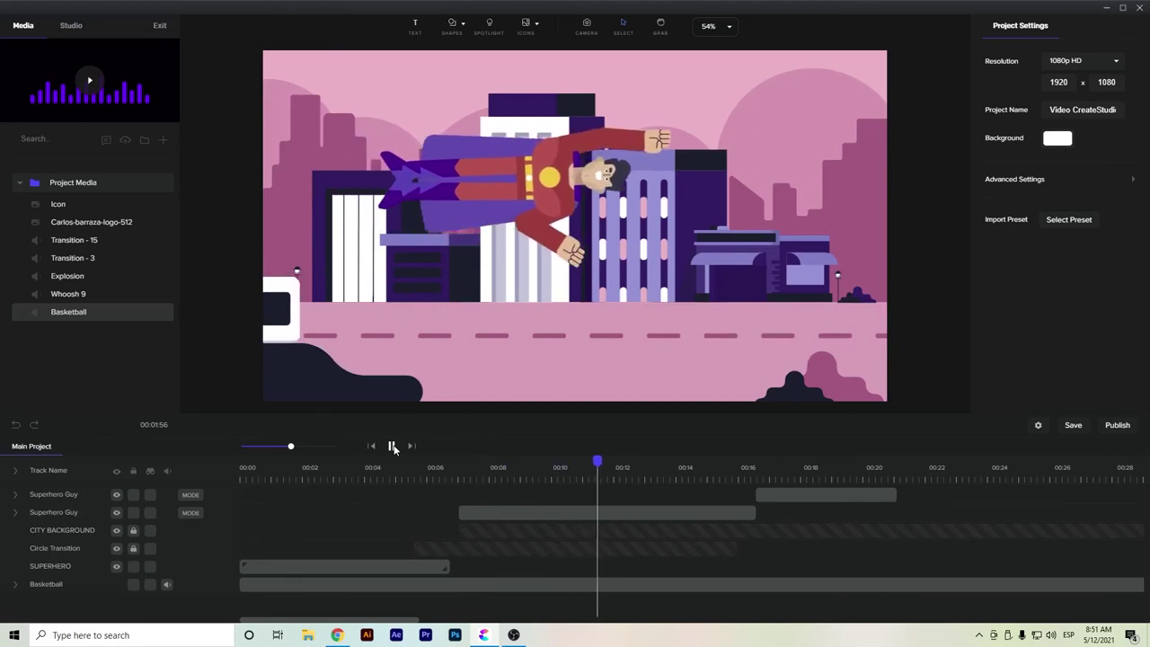
left_click(395, 448)
Add the Transition - 15 sound to the timeline and align its end with the start of the first Superhero Guy clip
left_click(76, 243)
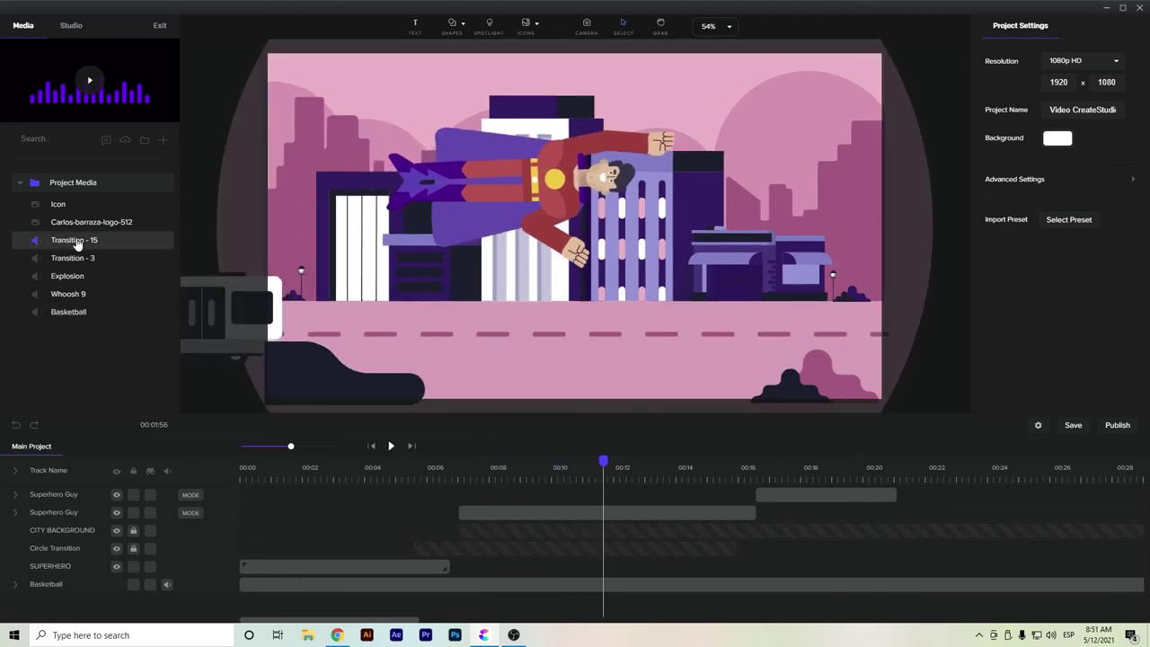
left_click_drag(76, 243, 338, 374)
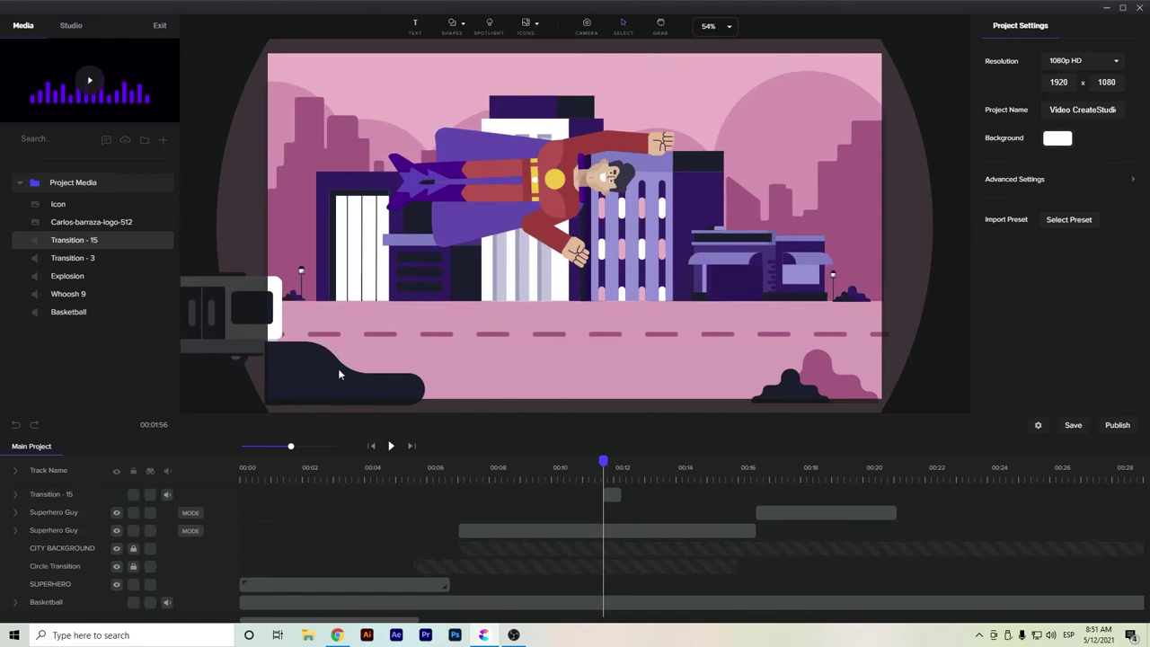
left_click_drag(610, 494, 450, 492)
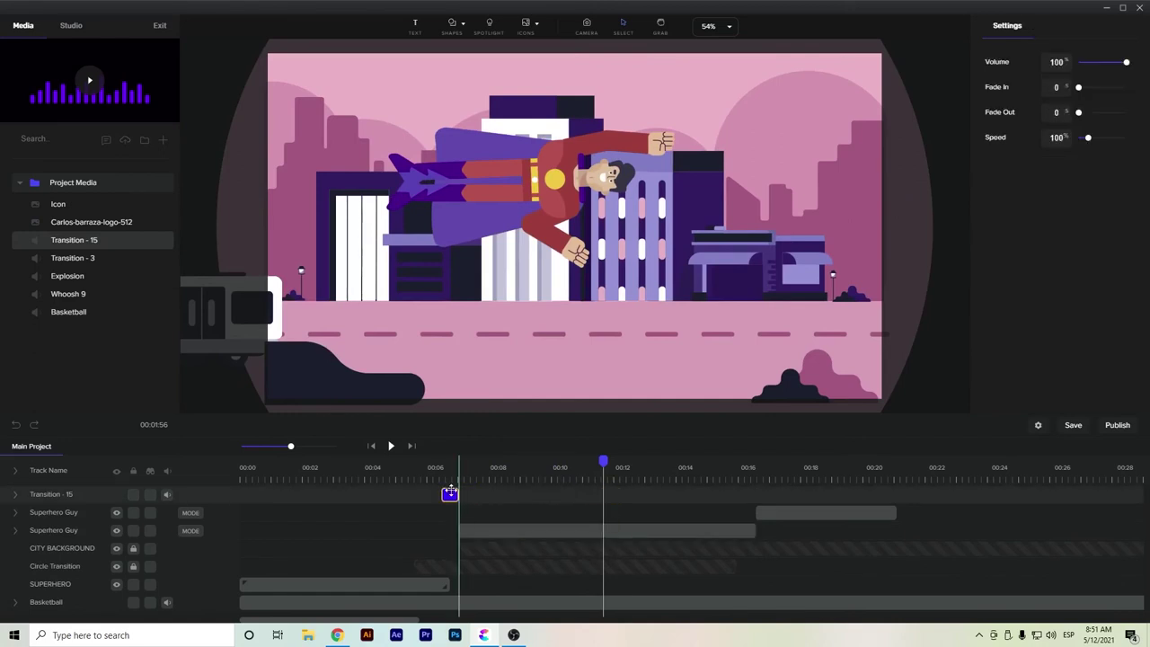
Lower the Basketball track's volume to 30% and play back the circle transition from about 00:06
left_click(54, 609)
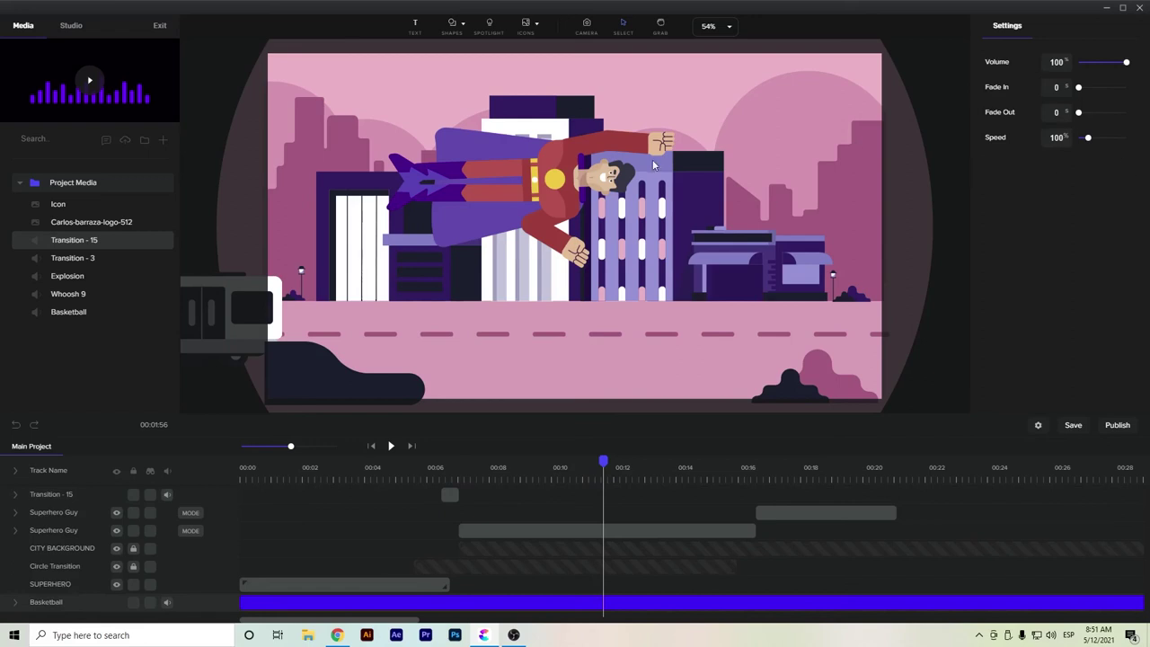
left_click_drag(1127, 67, 1095, 63)
left_click(462, 469)
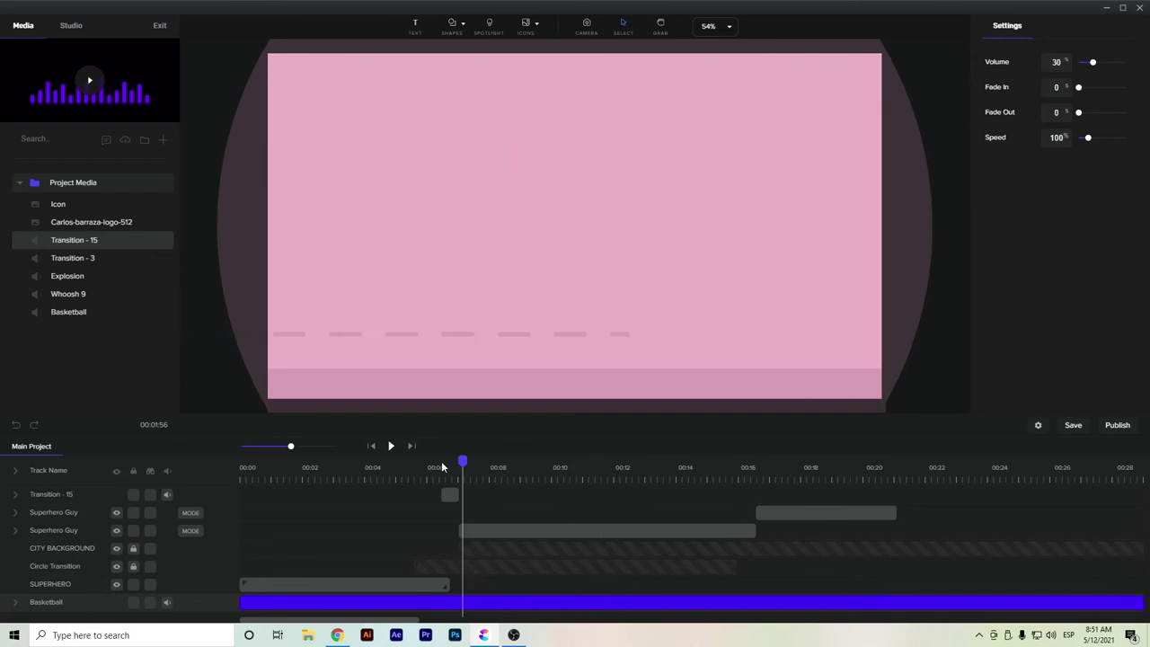
left_click(443, 466)
key("space")
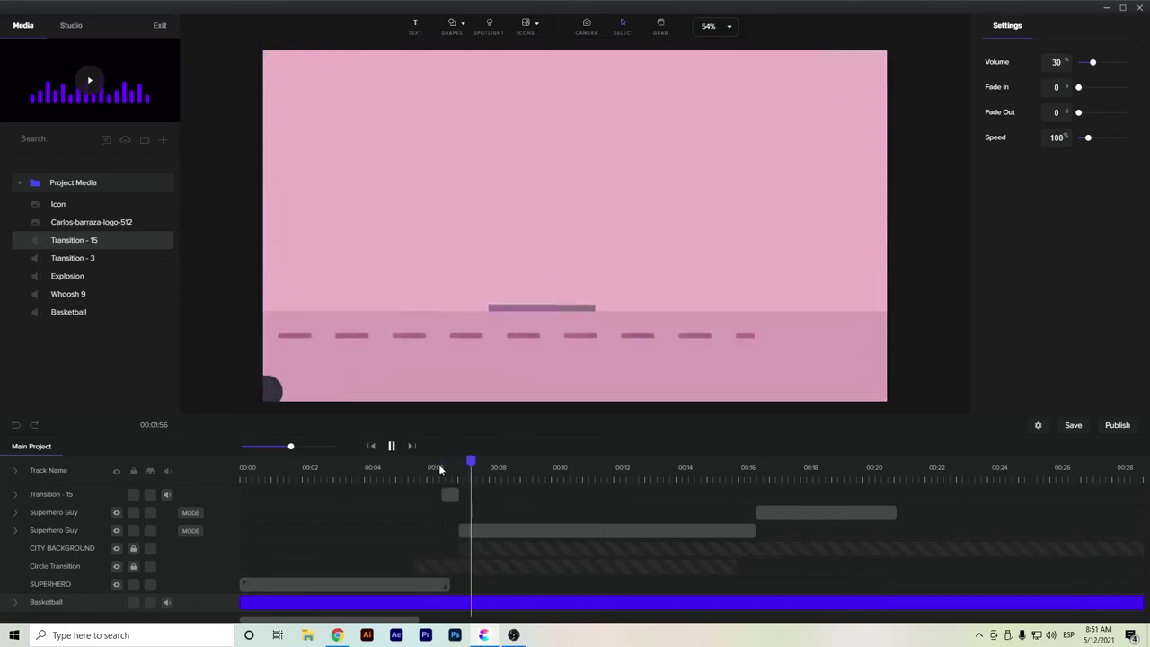
left_click(440, 470)
left_click_drag(445, 461, 441, 461)
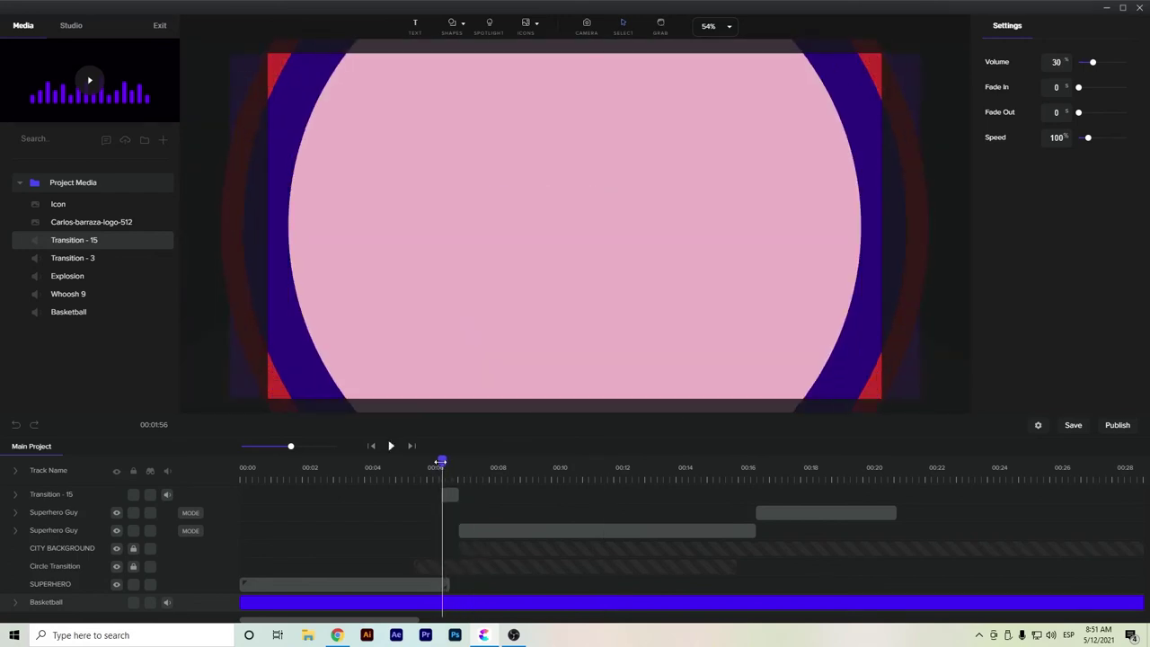
Set the Basketball track's volume to 15% and play back from the circle transition to the superhero's flight
left_click(286, 599)
left_click(809, 602)
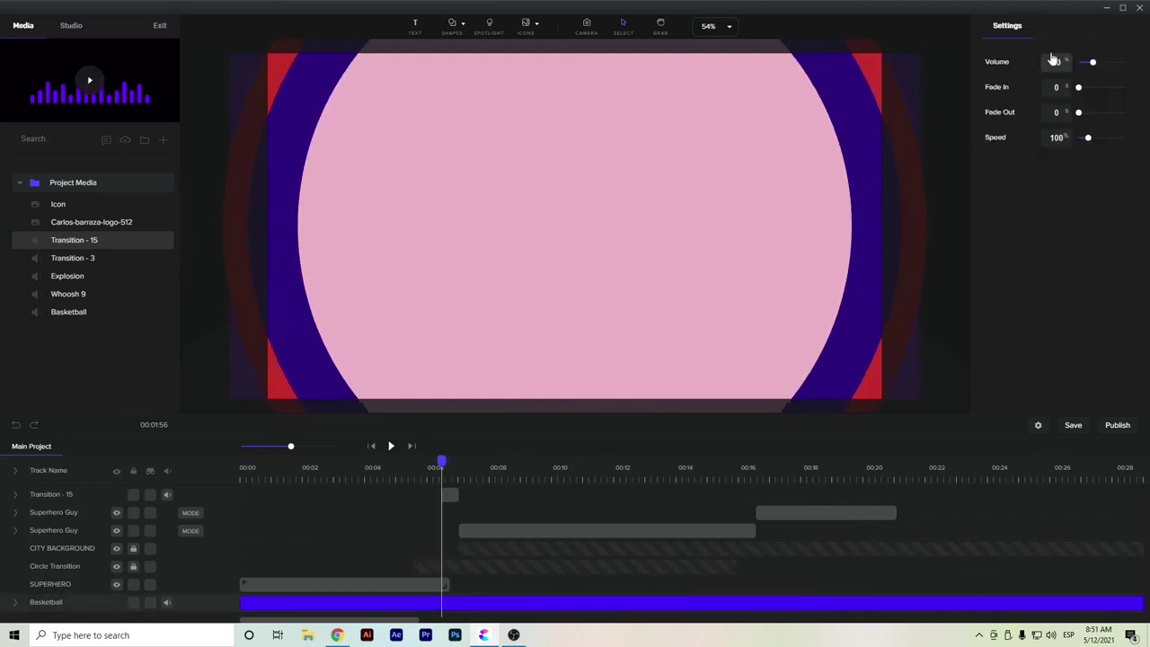
left_click_drag(1065, 62, 1037, 68)
left_click(389, 448)
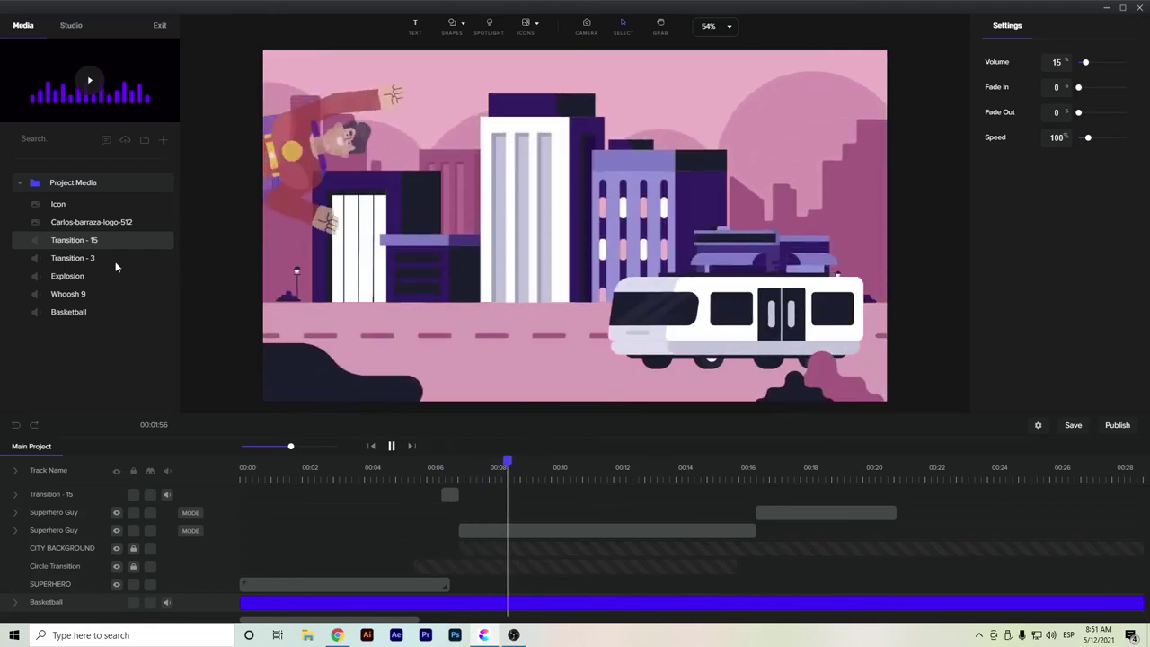
left_click(391, 448)
Add the Whoosh 9 sound to the timeline, move its start to about 00:08.5 where the superhero flies in, and play it back
left_click(74, 298)
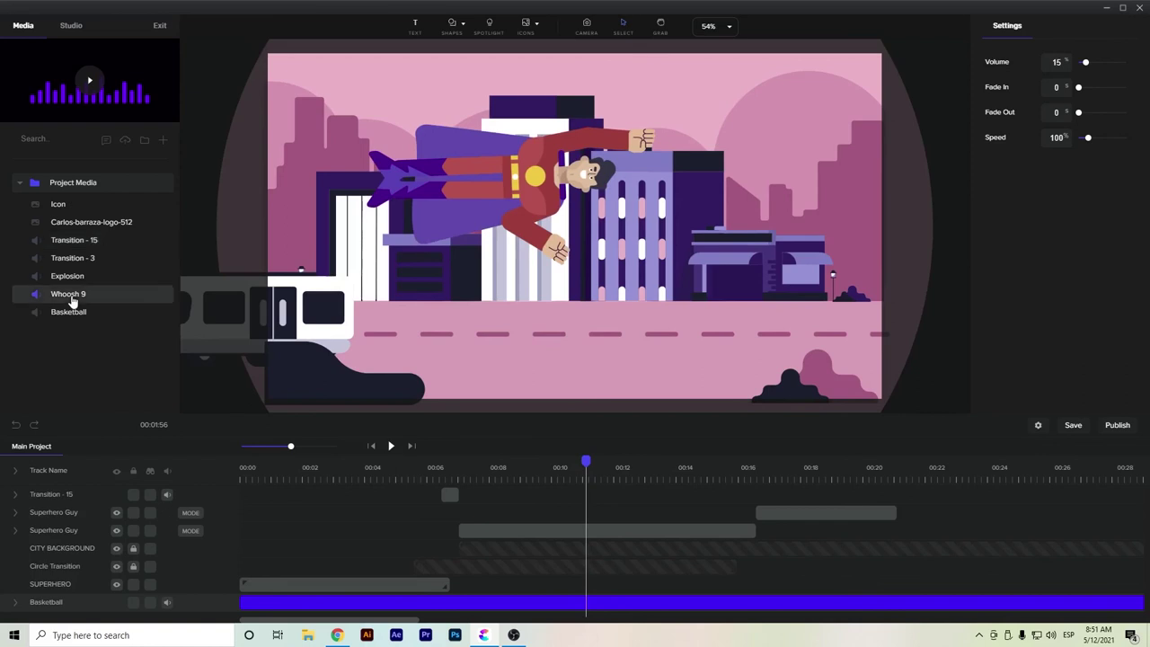
left_click_drag(63, 297, 493, 341)
key("space")
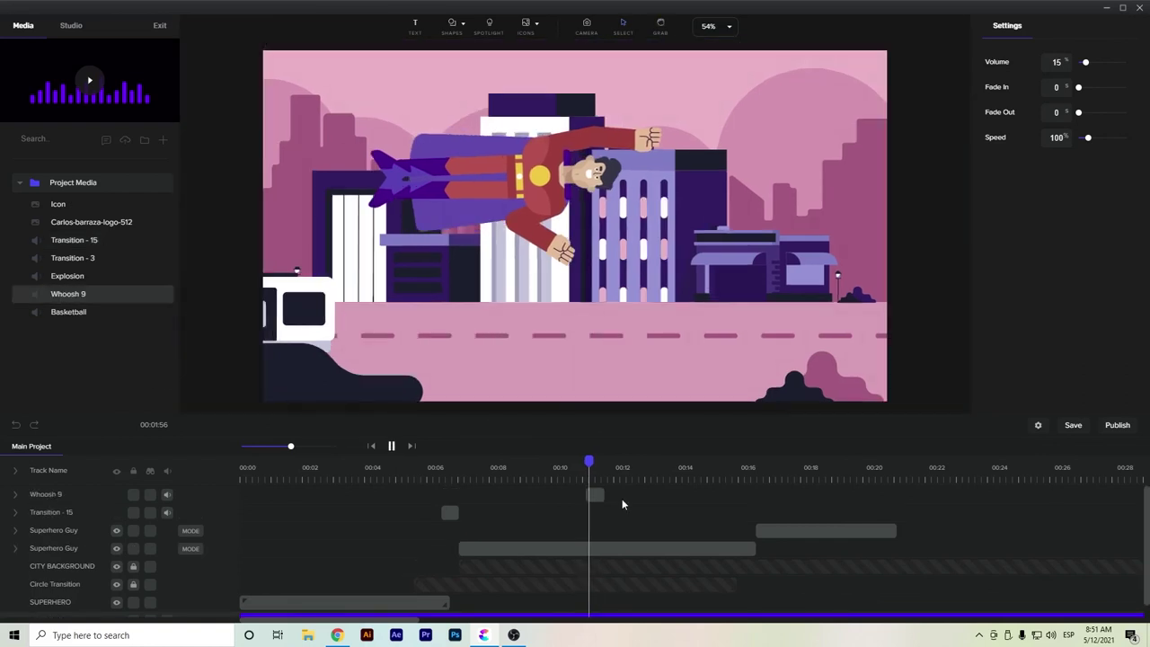
left_click_drag(594, 500, 512, 497)
left_click(483, 471)
left_click(506, 470)
key("space")
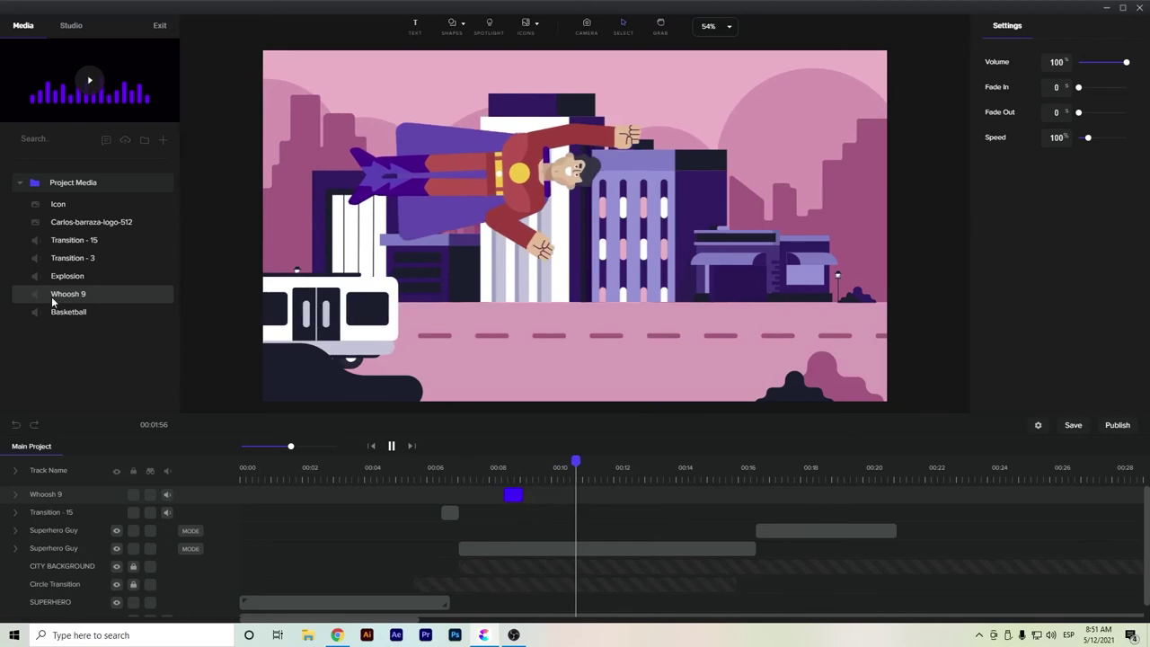
left_click(392, 447)
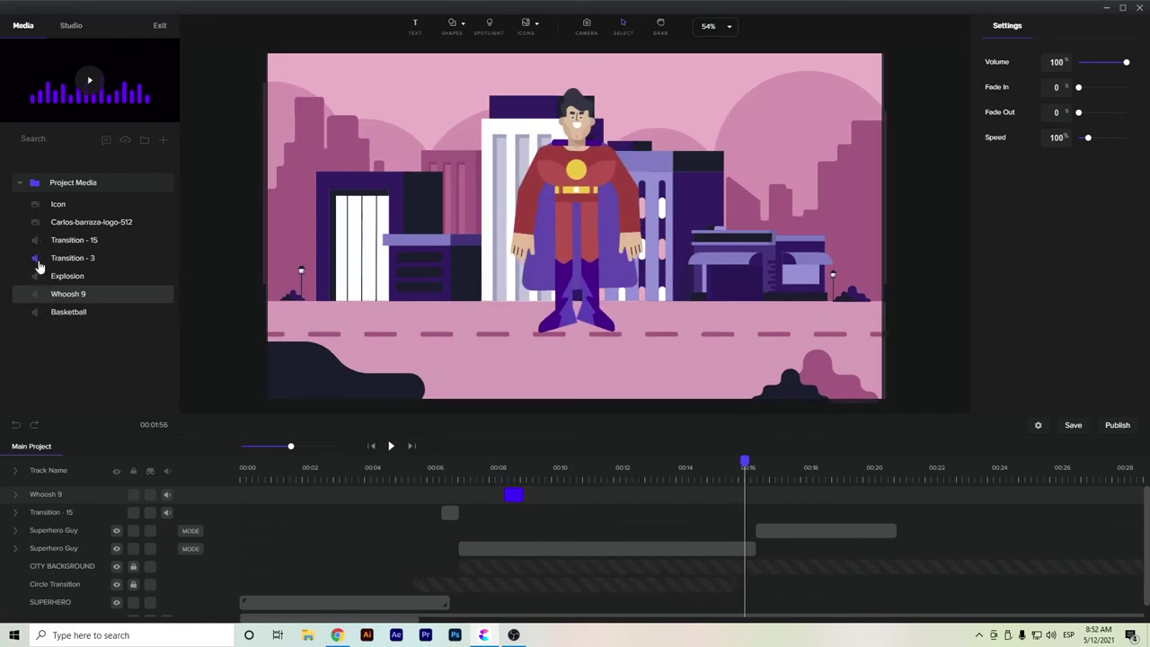
Try the Transition - 3 sound in the superhero scenes and play the timeline through to about 00:22
left_click_drag(39, 260, 298, 289)
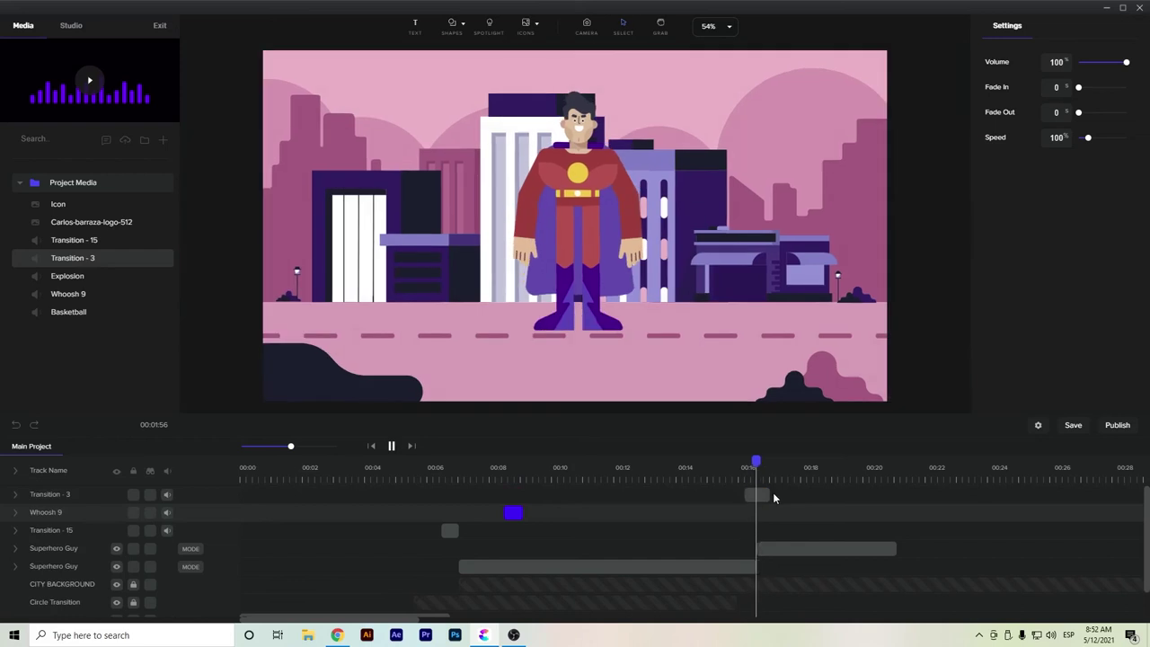
left_click(760, 495)
left_click_drag(760, 495, 549, 496)
left_click(506, 467)
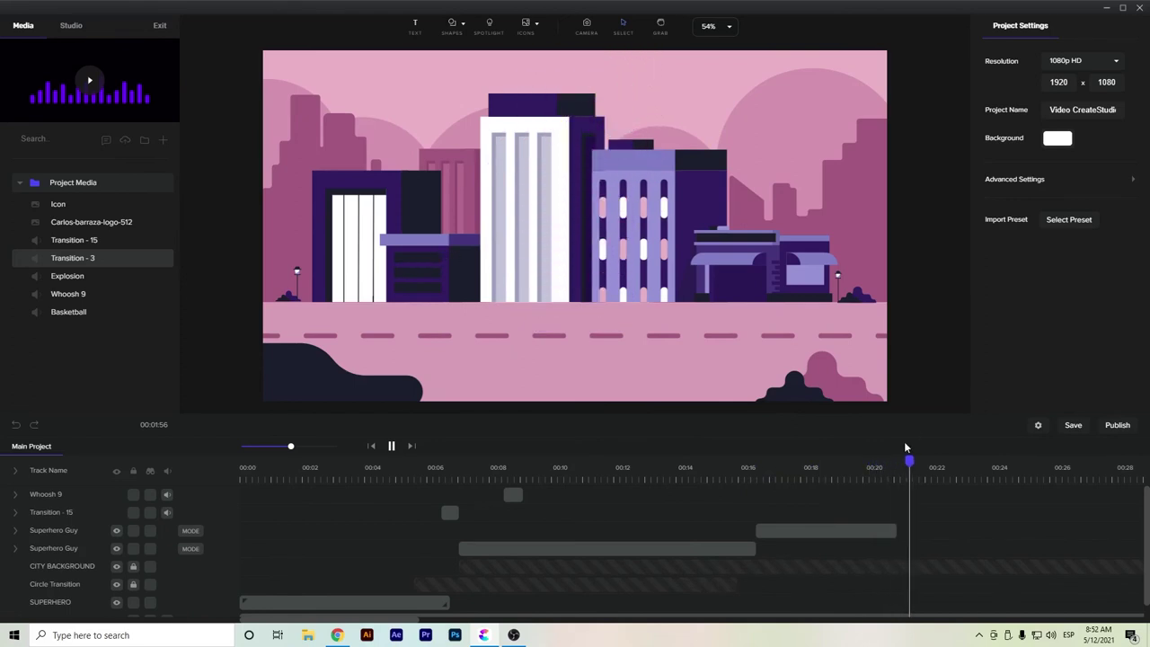
left_click(935, 449)
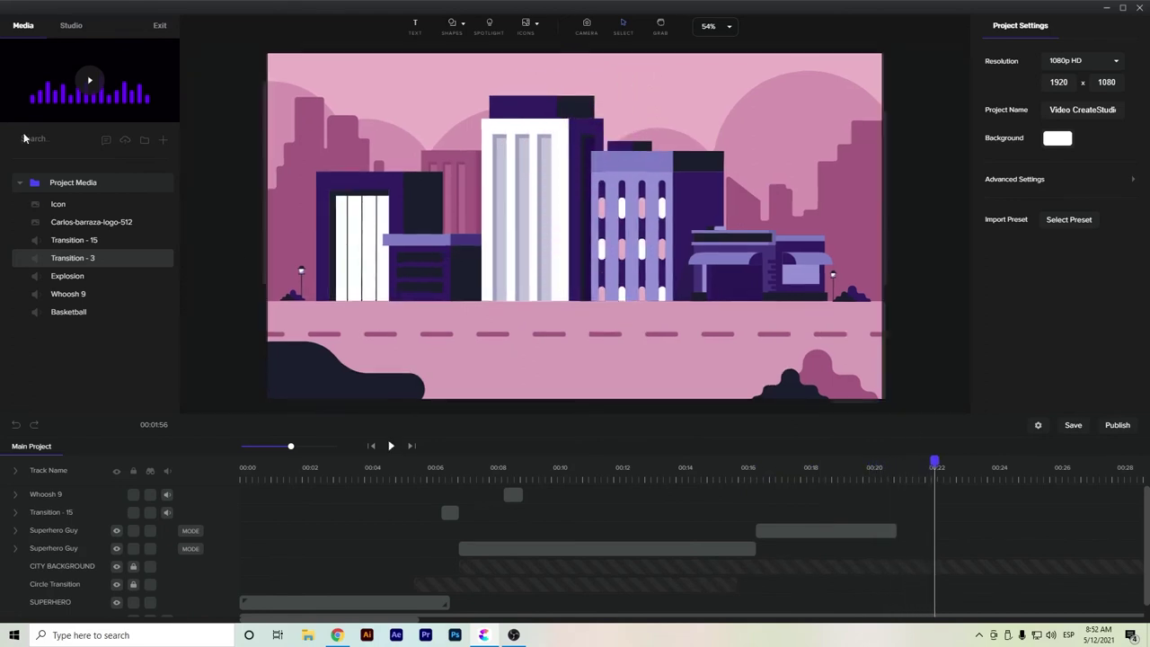
Add the Explosion video effect from the Studio library and align its start with the end of the second Superhero Guy clip
left_click(71, 25)
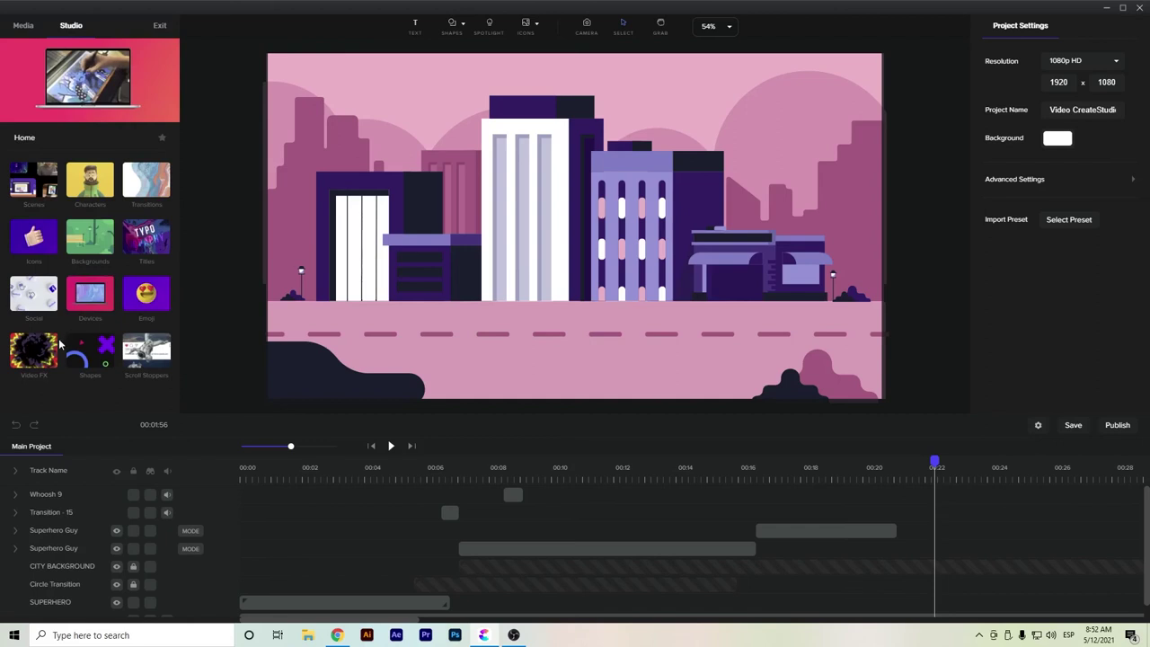
left_click(90, 293)
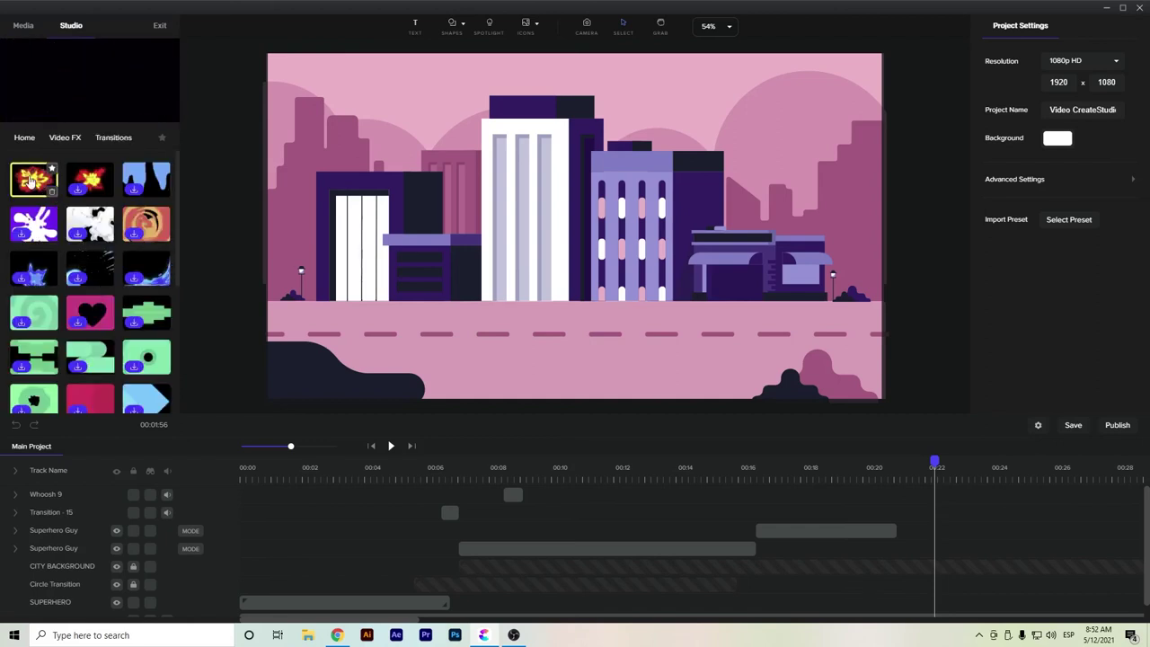
left_click_drag(32, 180, 512, 227)
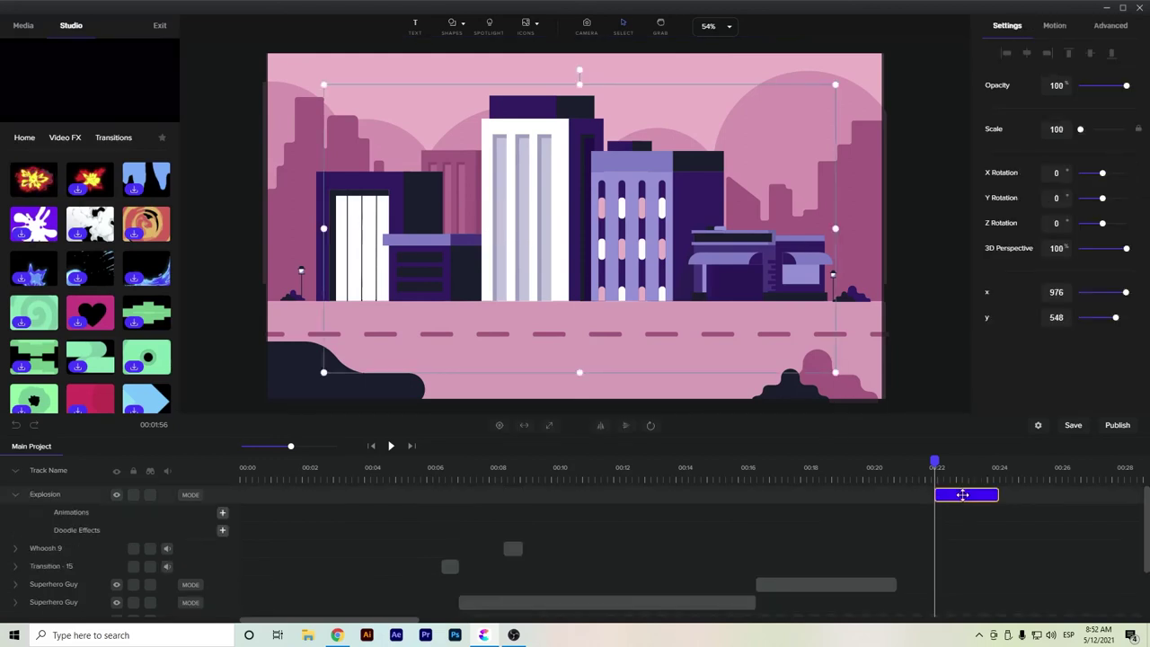
left_click_drag(937, 504, 901, 499)
Reorder the Explosion track below the upper Superhero Guy track and shift its clip earlier to start at about 00:20.2
left_click_drag(935, 462, 881, 481)
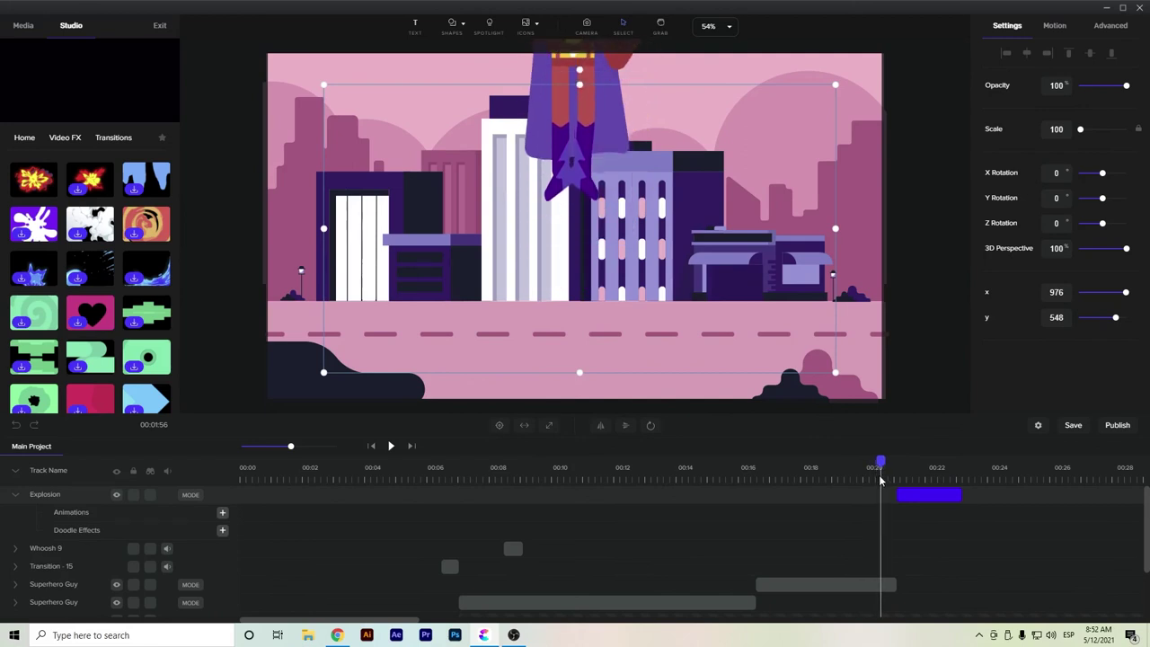
left_click_drag(79, 512, 77, 553)
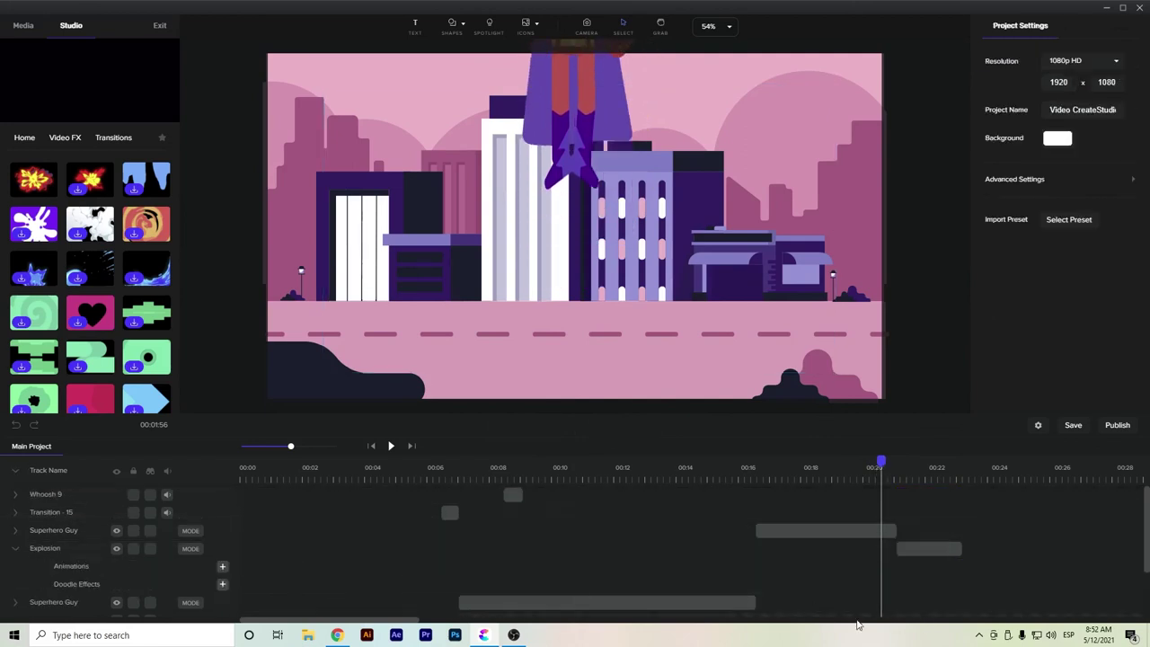
left_click_drag(925, 549, 903, 551)
left_click(848, 578)
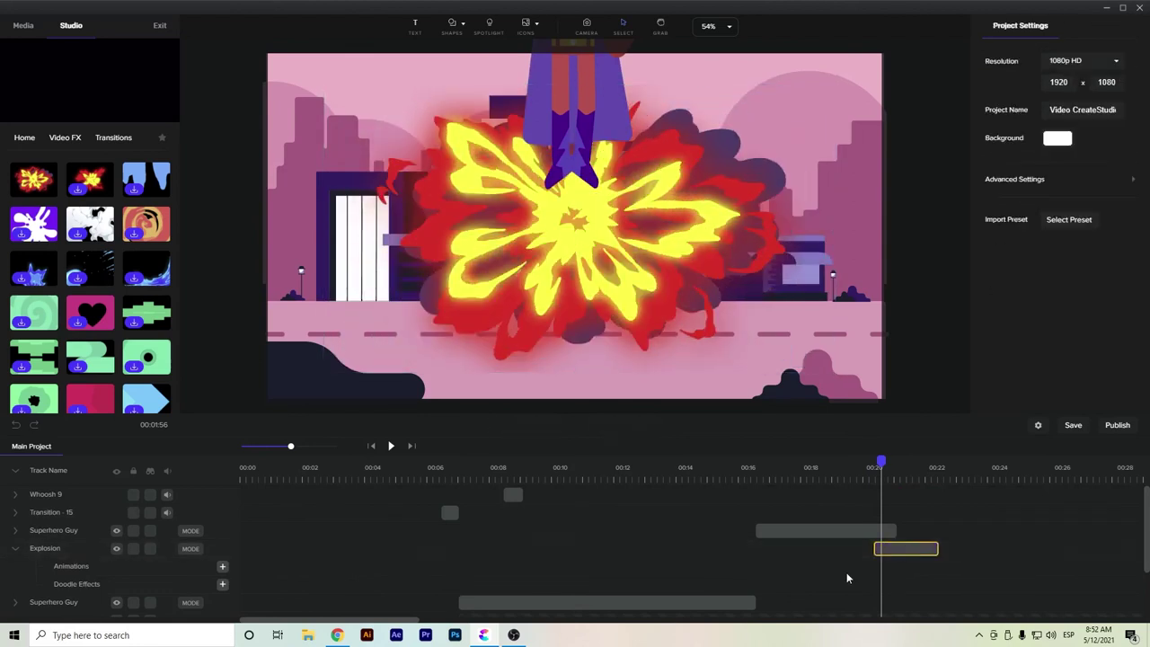
mouse_move(873, 464)
left_mouse_down()
mouse_move(847, 464)
mouse_move(896, 468)
mouse_move(885, 468)
left_mouse_up()
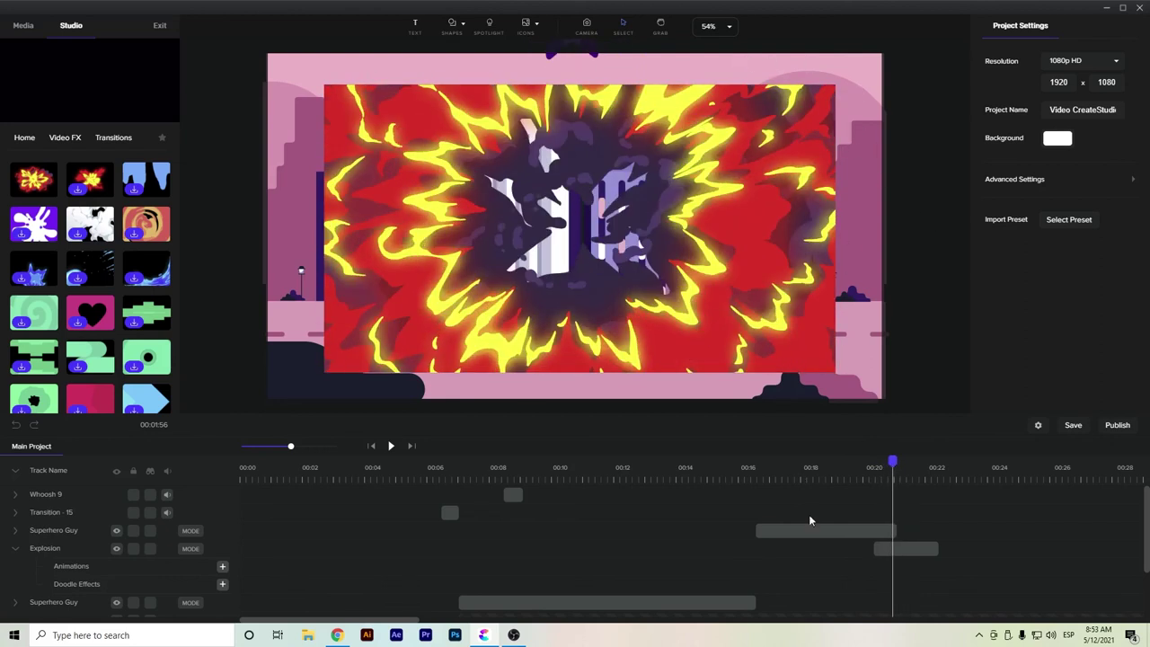
Set the Explosion clip's scale to 128 so it covers the whole frame
left_click(912, 548)
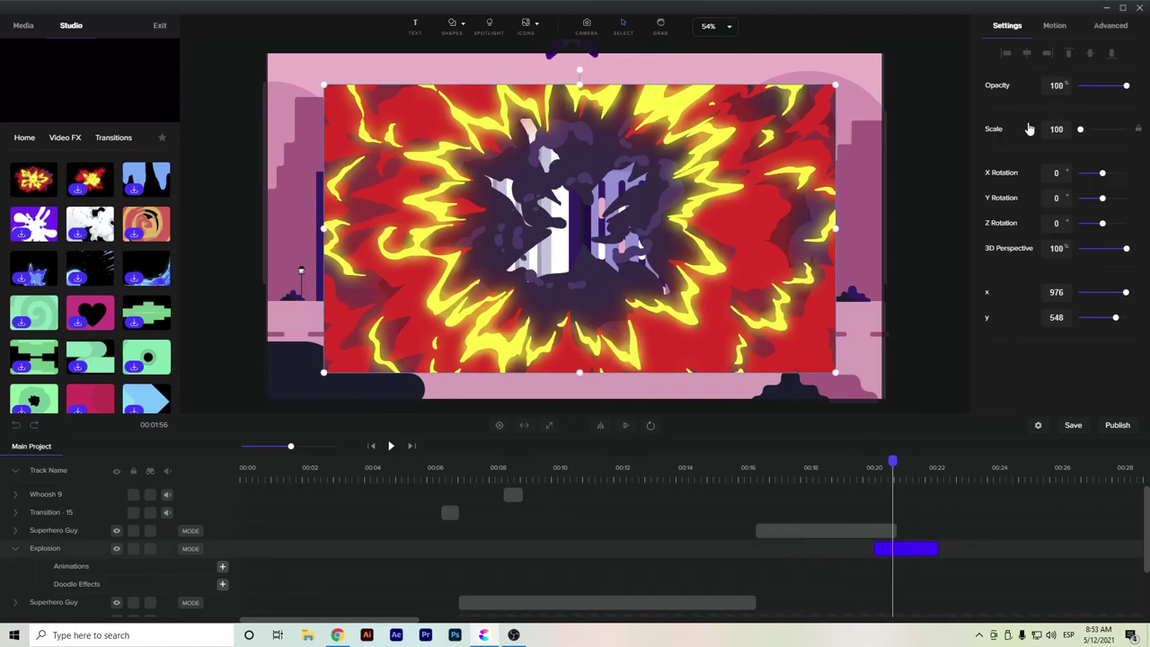
mouse_move(1083, 130)
left_mouse_down()
mouse_move(1144, 128)
mouse_move(1084, 129)
left_mouse_up()
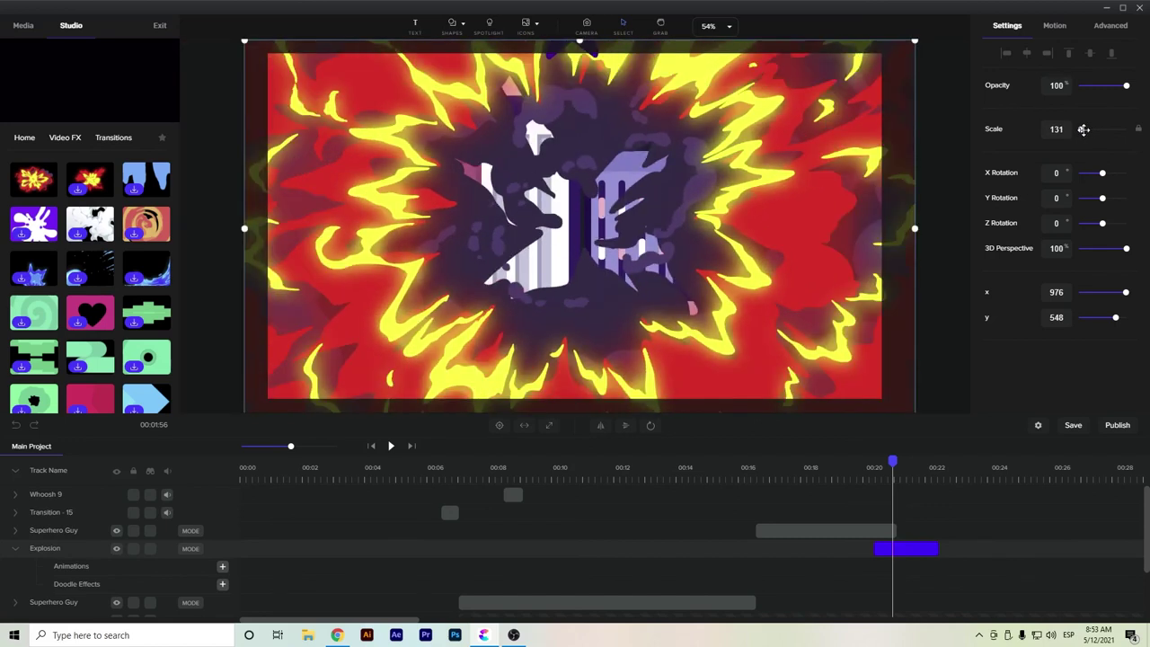
type("128")
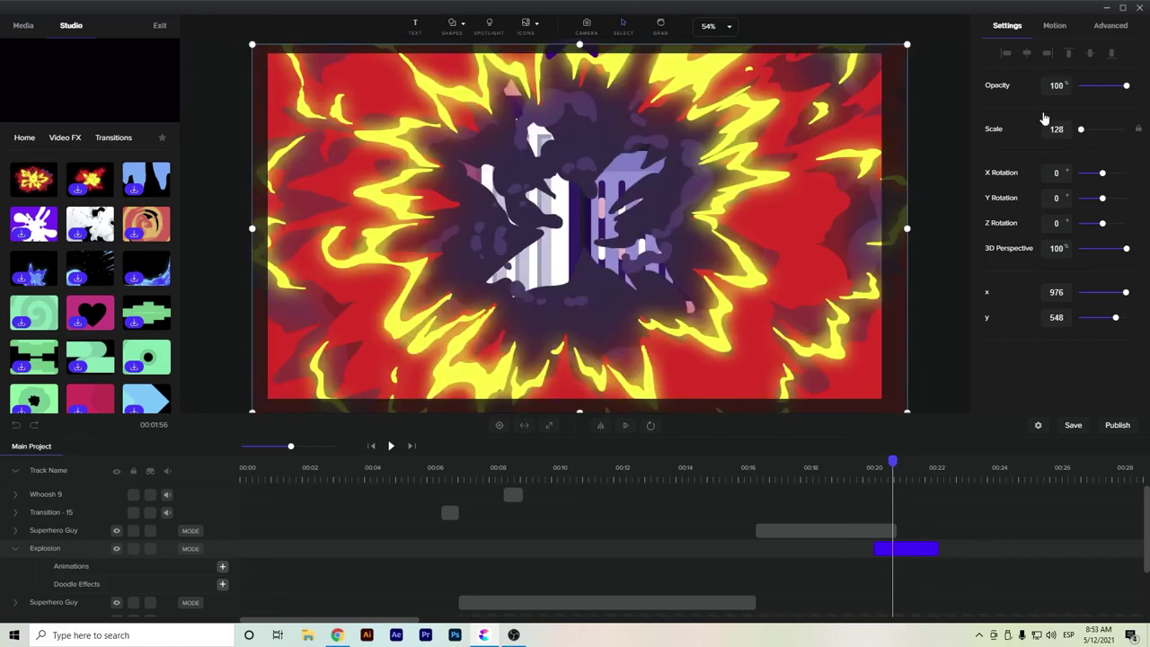
left_click(824, 240)
Shift the Explosion clip to start at about 00:20, just before the superhero takes off, and increase its scale to 159
mouse_move(888, 463)
left_mouse_down()
mouse_move(872, 465)
mouse_move(900, 471)
mouse_move(848, 477)
mouse_move(883, 478)
mouse_move(868, 460)
left_mouse_up()
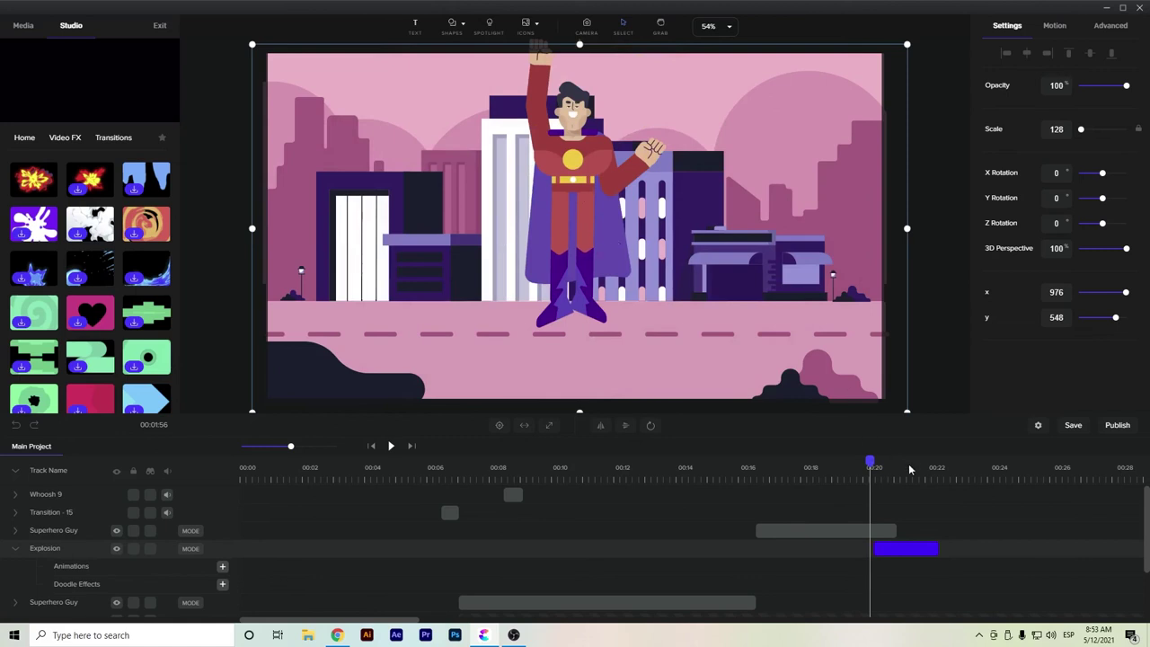
left_click_drag(906, 548, 897, 551)
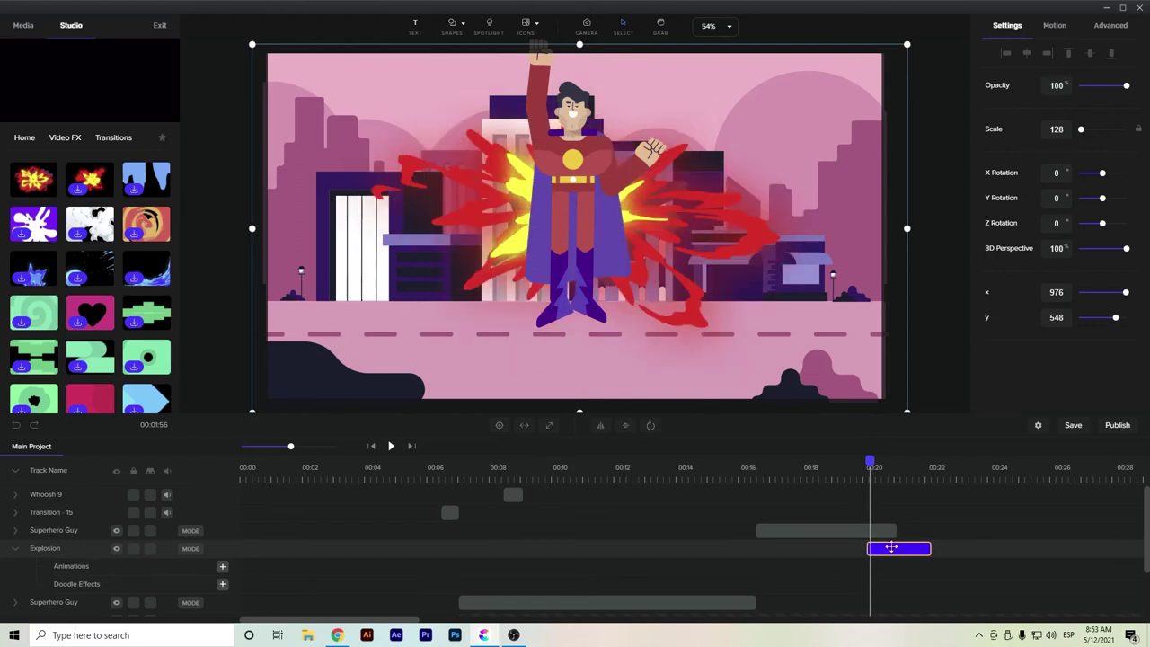
mouse_move(1083, 129)
left_mouse_down()
mouse_move(1125, 129)
mouse_move(1083, 130)
left_mouse_up()
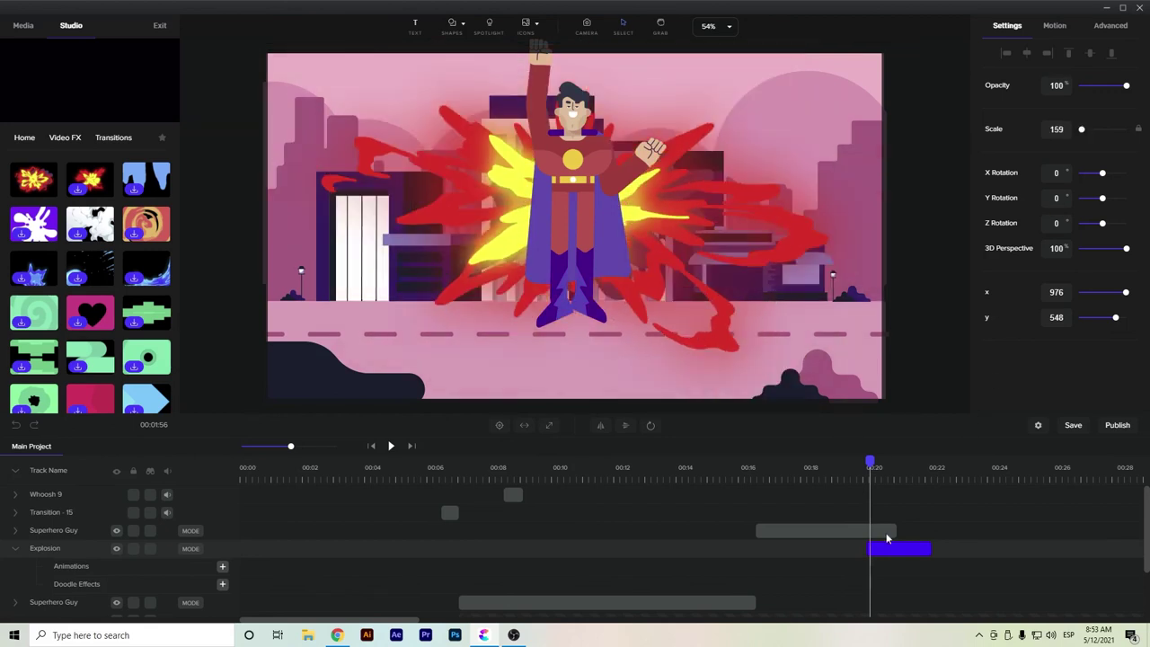
left_click(802, 342)
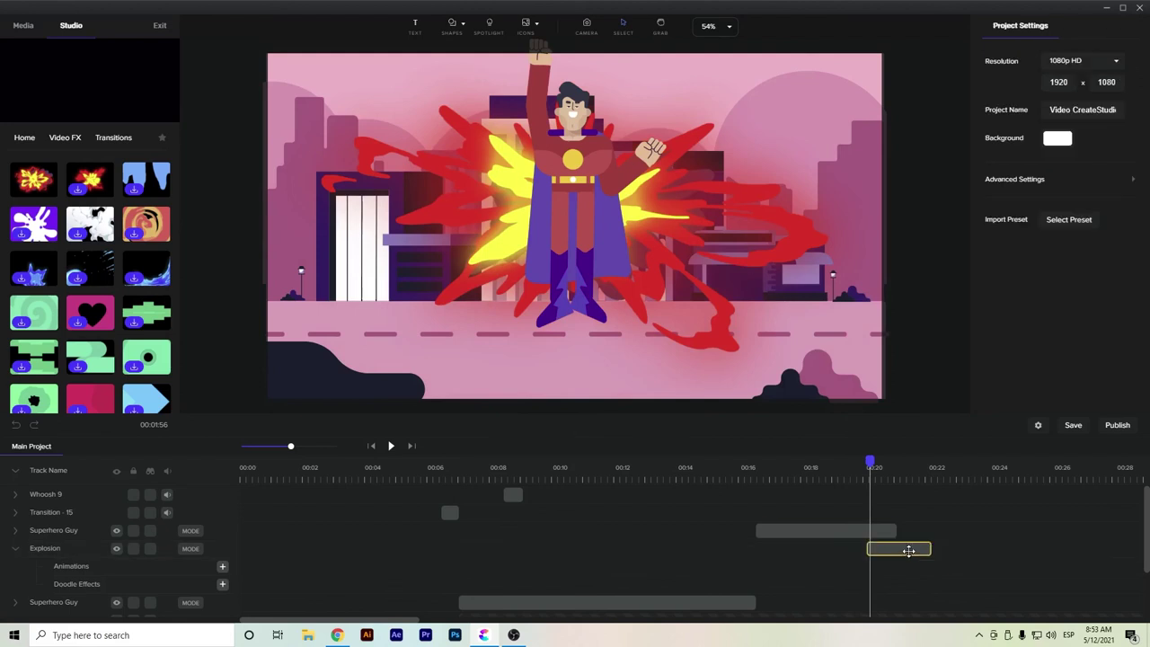
Lower the explosion to the superhero's feet at about x 970, y 763, set its scale to 200, and scrub through the takeoff
left_click(907, 547)
left_click_drag(713, 283, 712, 319)
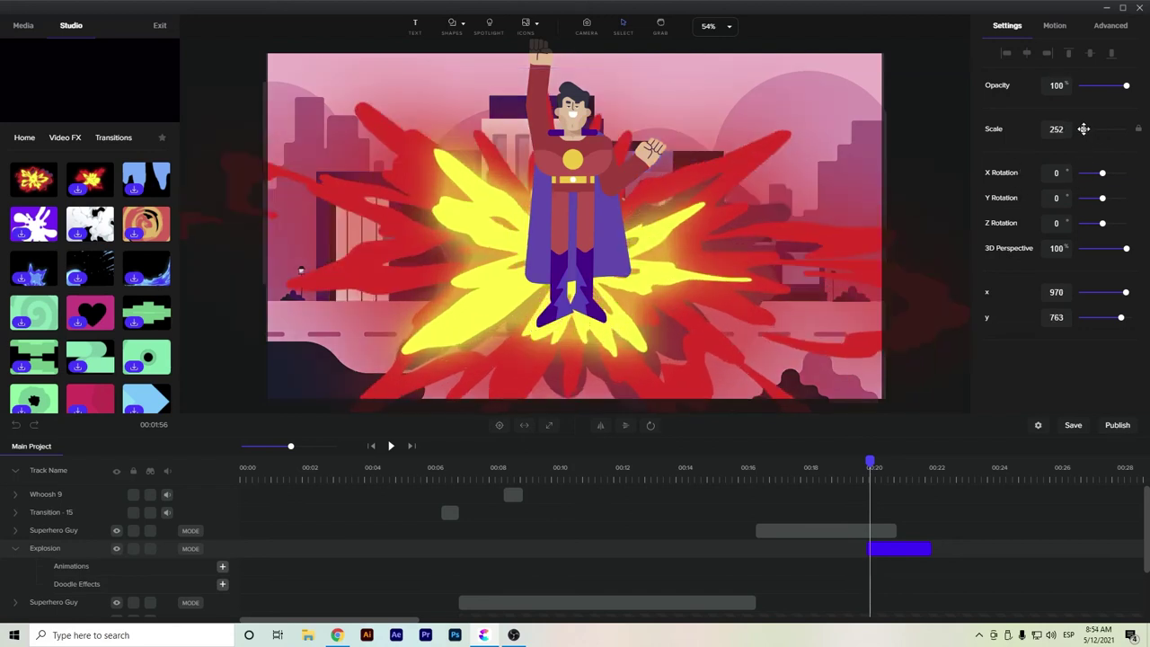
left_click_drag(1082, 128, 1083, 129)
type("200")
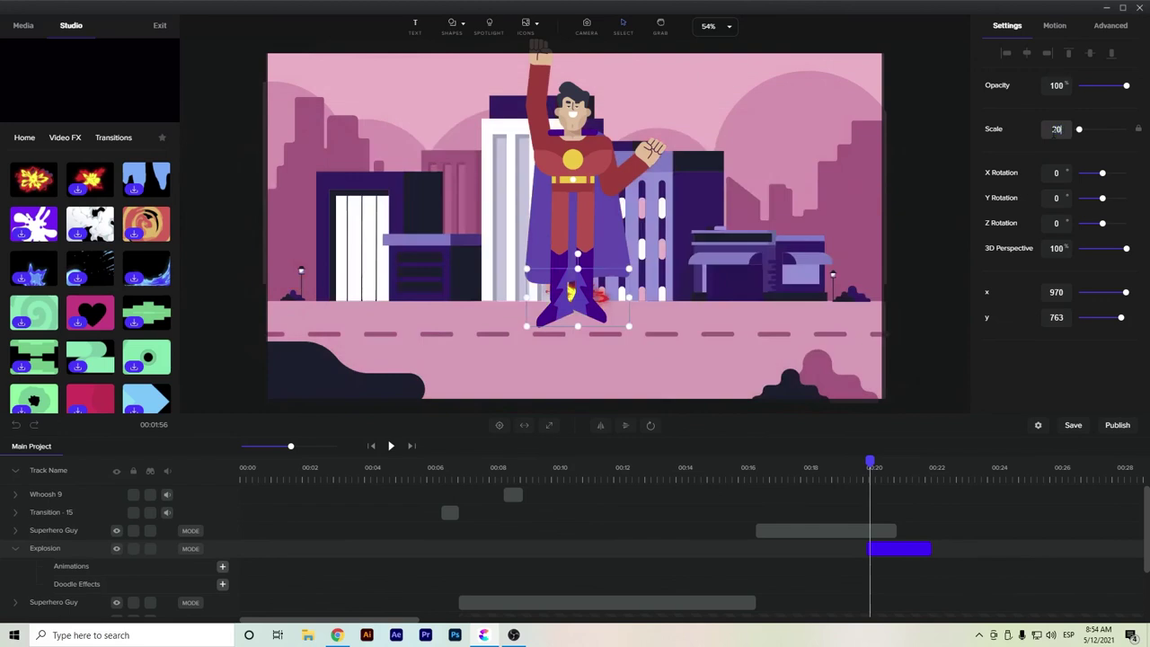
left_click(900, 548)
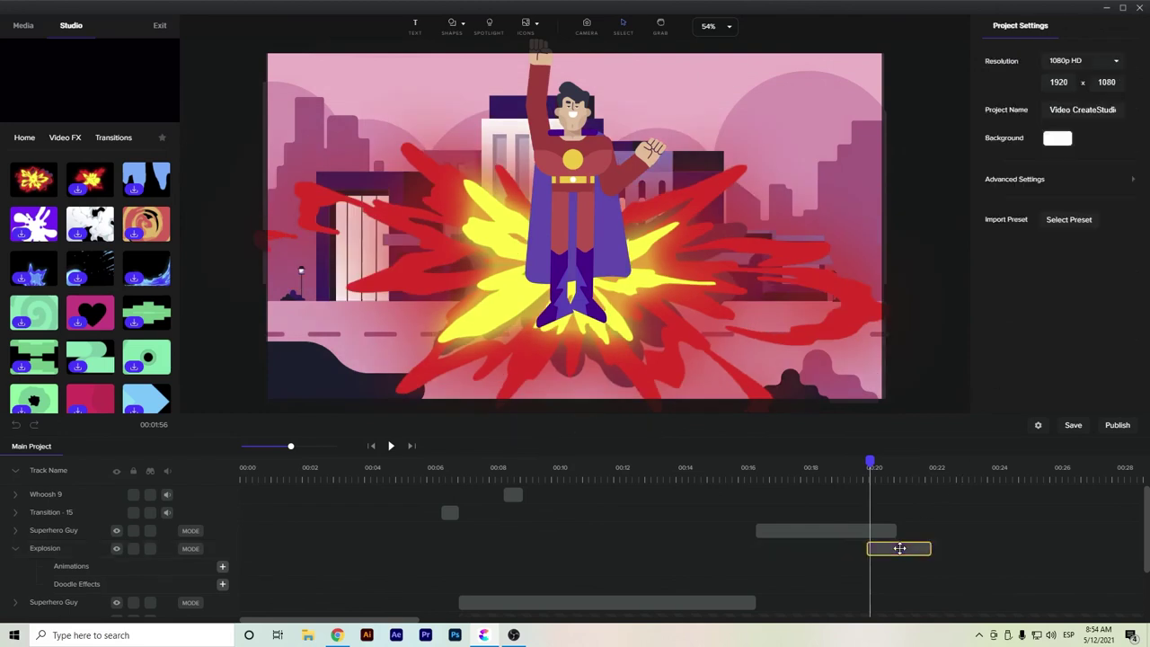
left_click_drag(869, 459, 882, 505)
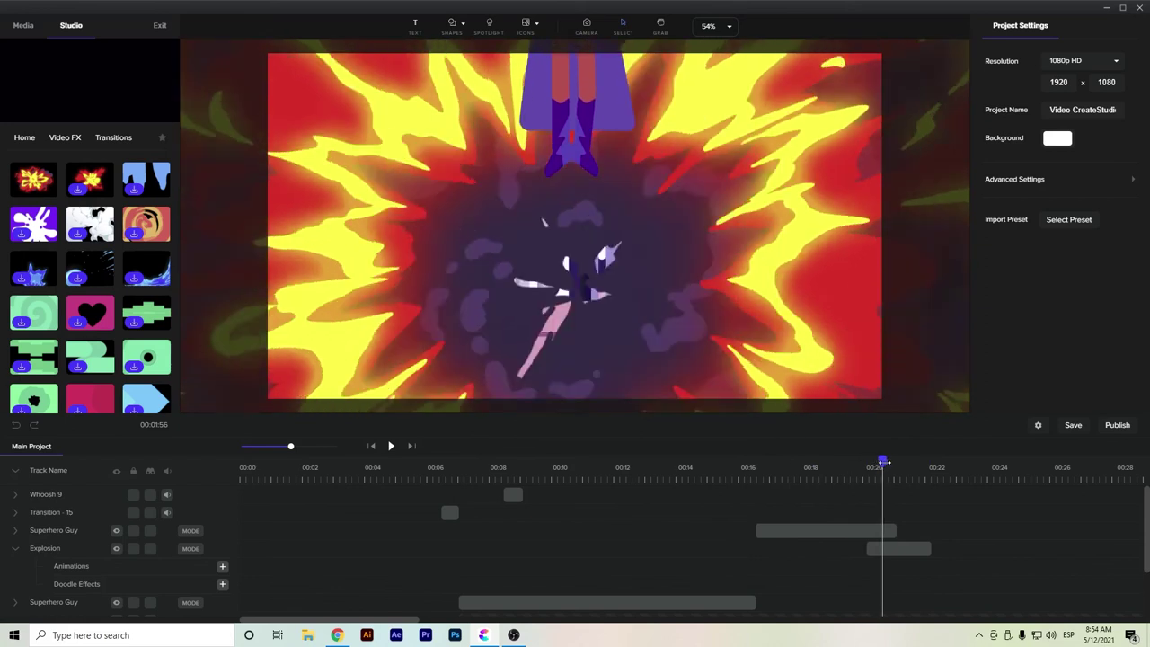
Add a white rectangle shape at about 00:21 and enlarge it to about scale 245 so it covers the frame
left_click(893, 467)
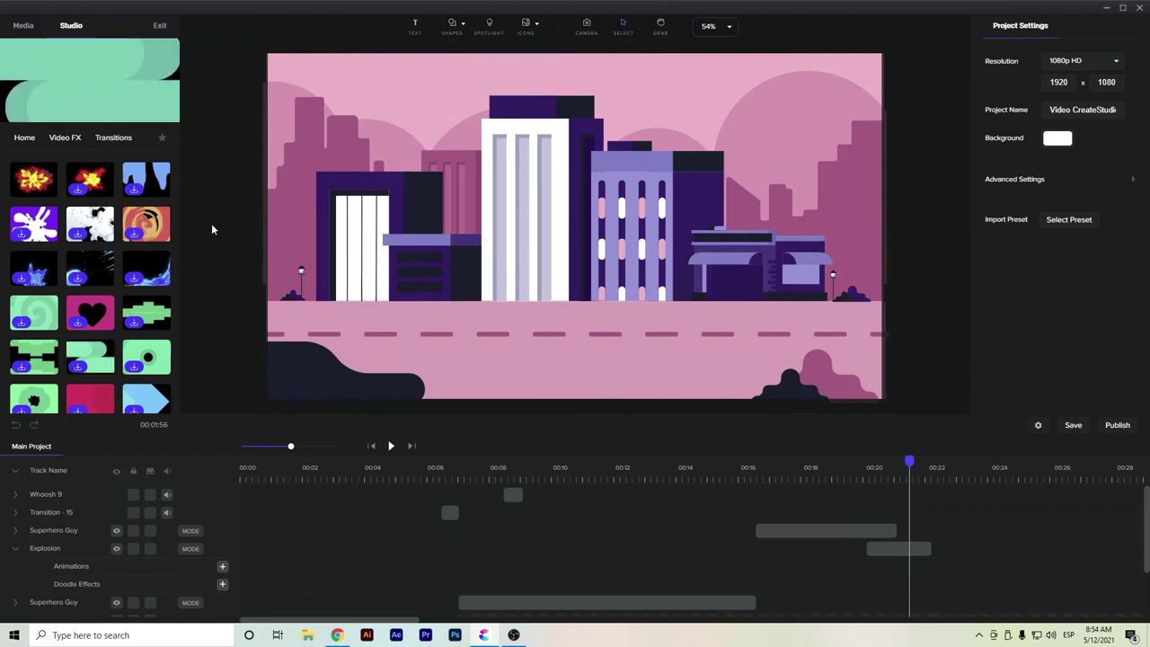
left_click(461, 35)
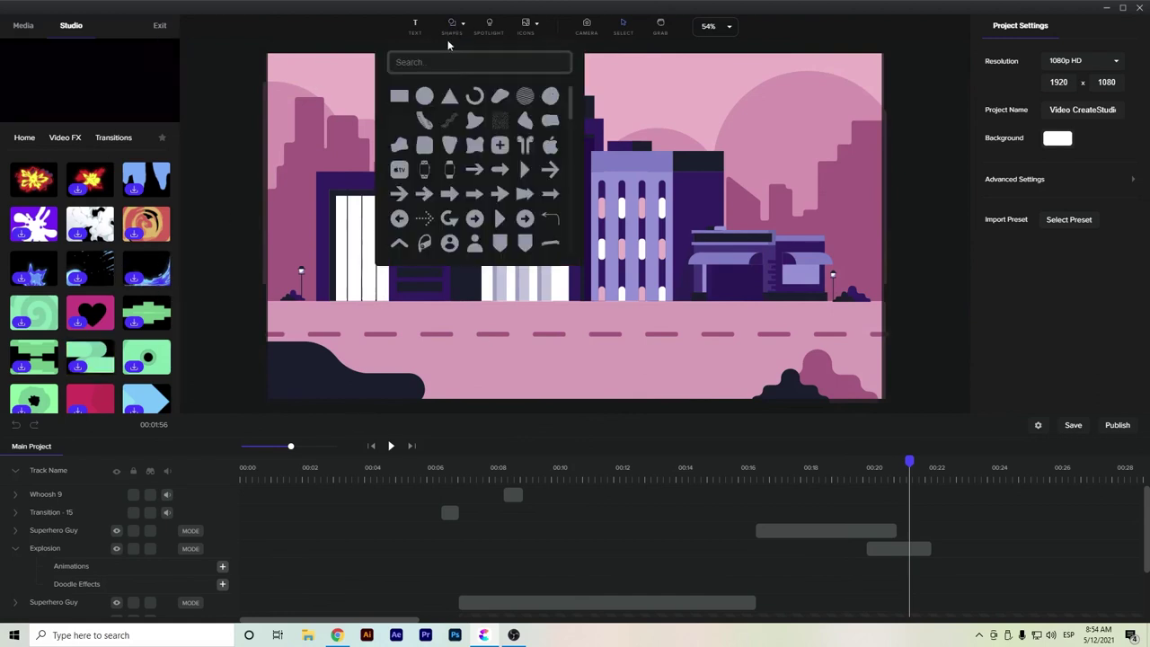
left_click(399, 99)
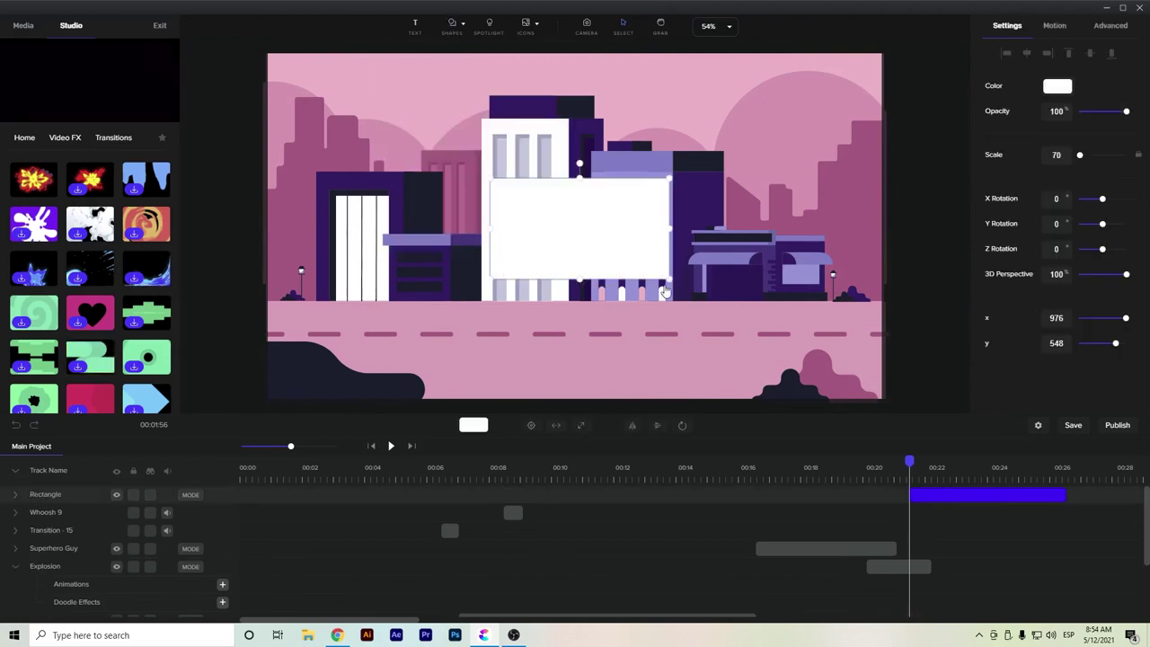
left_click_drag(669, 279, 885, 412)
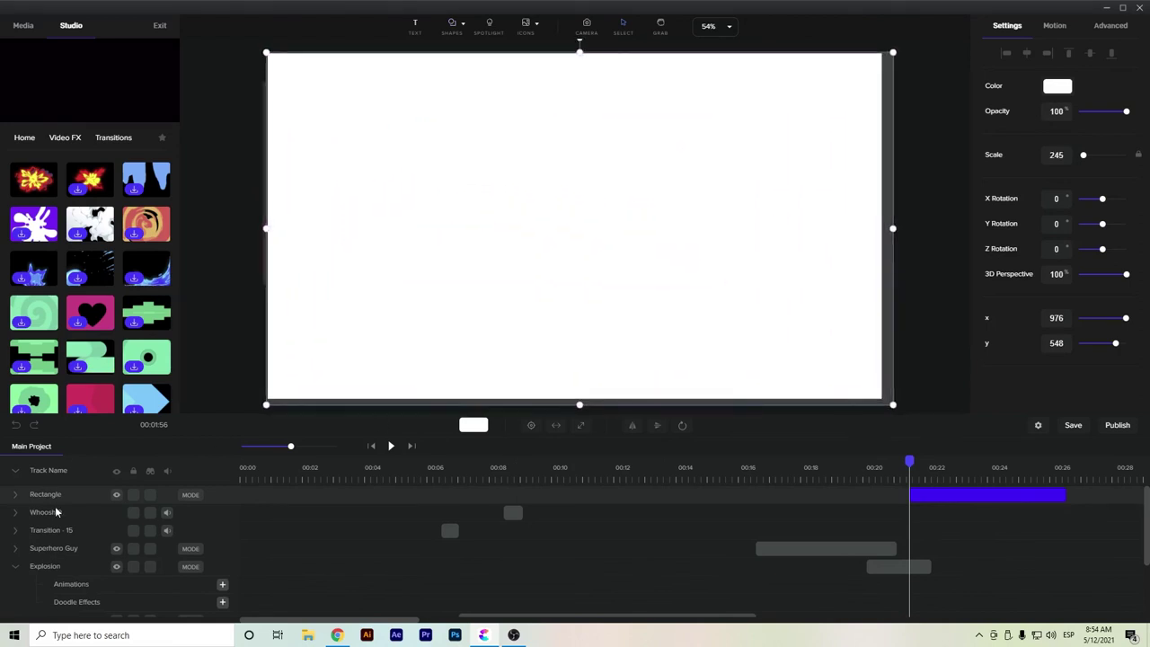
Reorder the Rectangle track below Explosion, align its start with the end of the second Superhero Guy clip, and scrub back to check it
left_click_drag(63, 499, 76, 550)
left_click(692, 558)
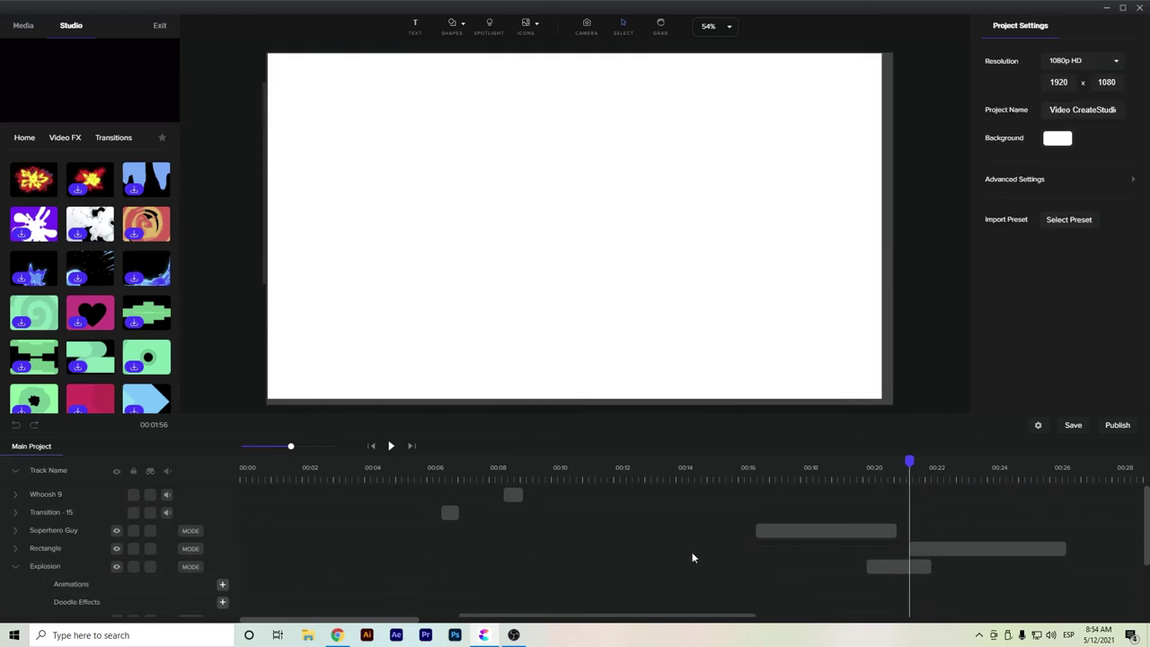
left_click_drag(966, 554, 954, 550)
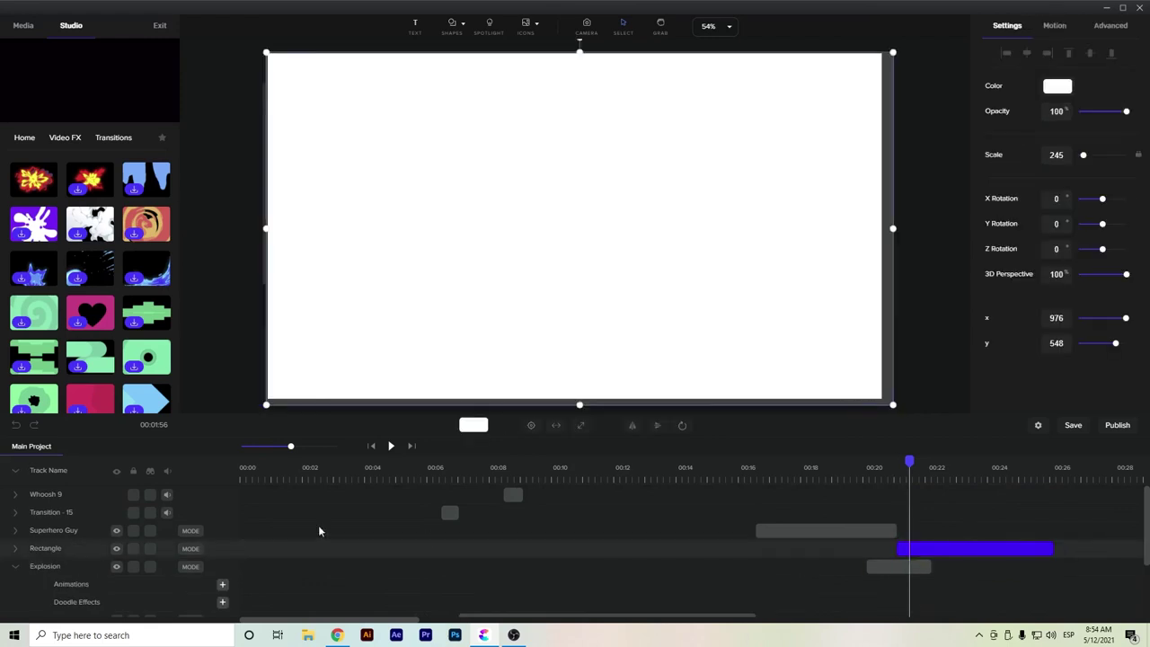
mouse_move(69, 547)
left_mouse_down()
mouse_move(57, 584)
mouse_move(70, 615)
mouse_move(73, 535)
left_mouse_up()
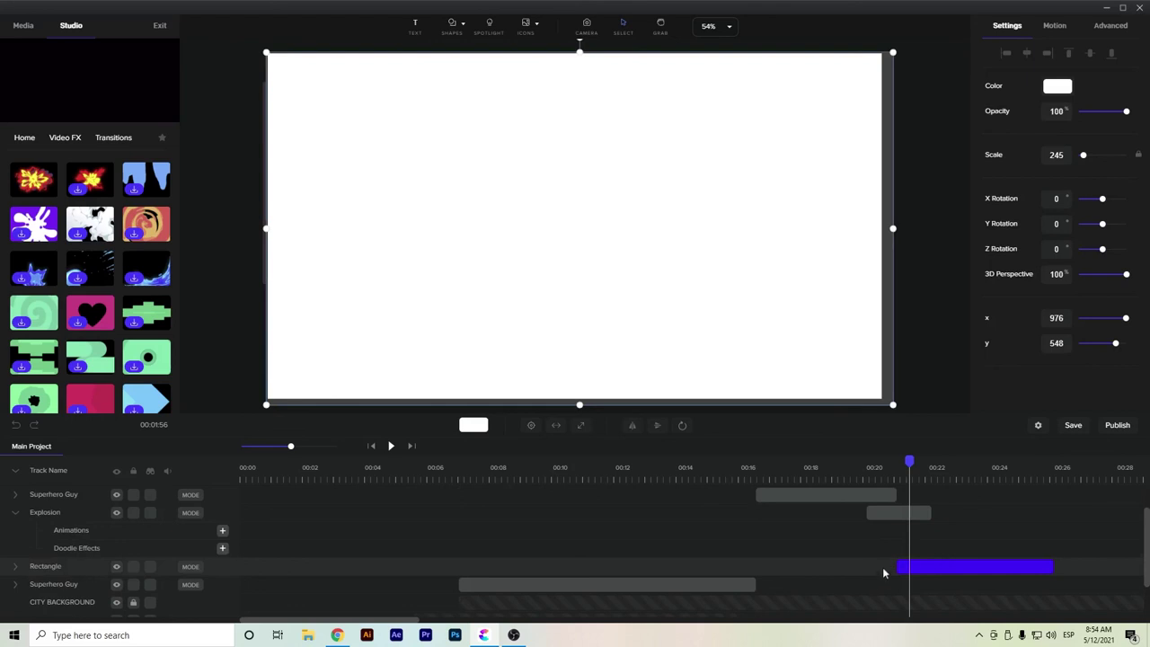
left_click_drag(906, 459, 880, 461)
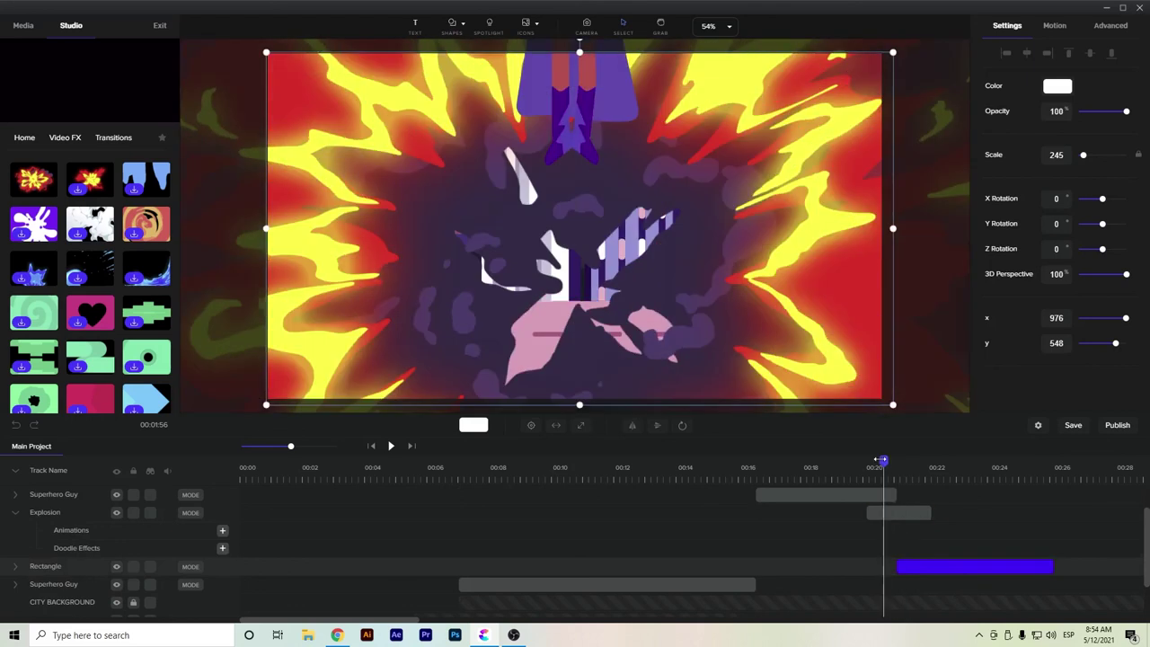
Move the Rectangle clip earlier to start at about 00:20 during the explosion, and scrub through the transition to check it
left_click_drag(939, 564, 916, 564)
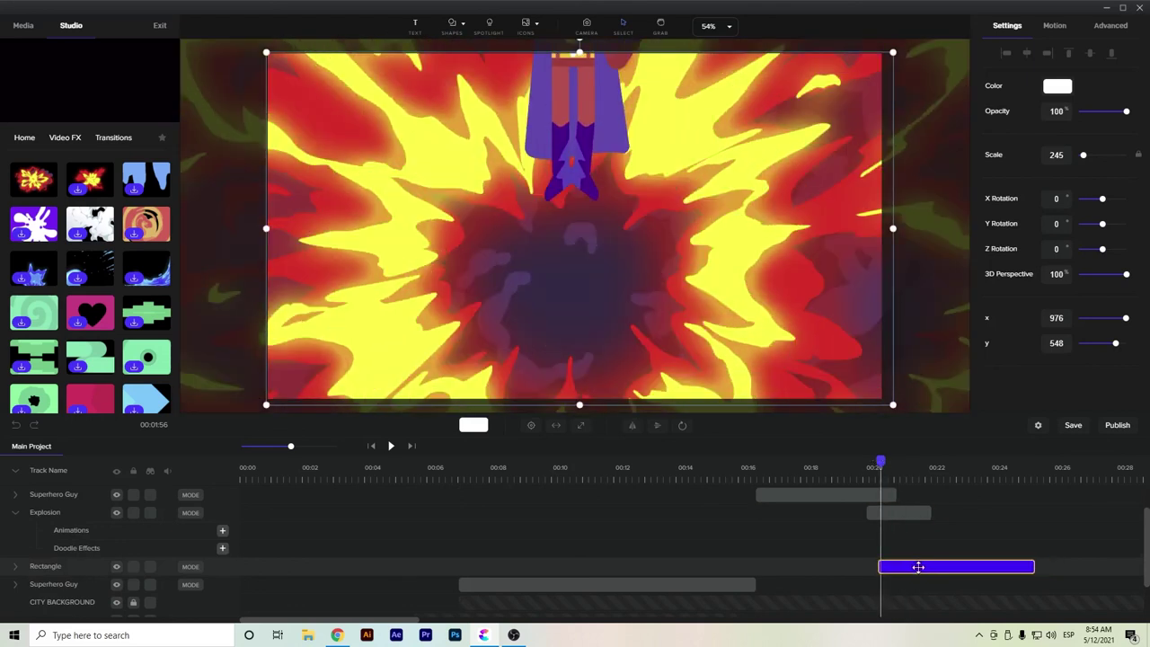
left_click_drag(881, 462, 937, 462)
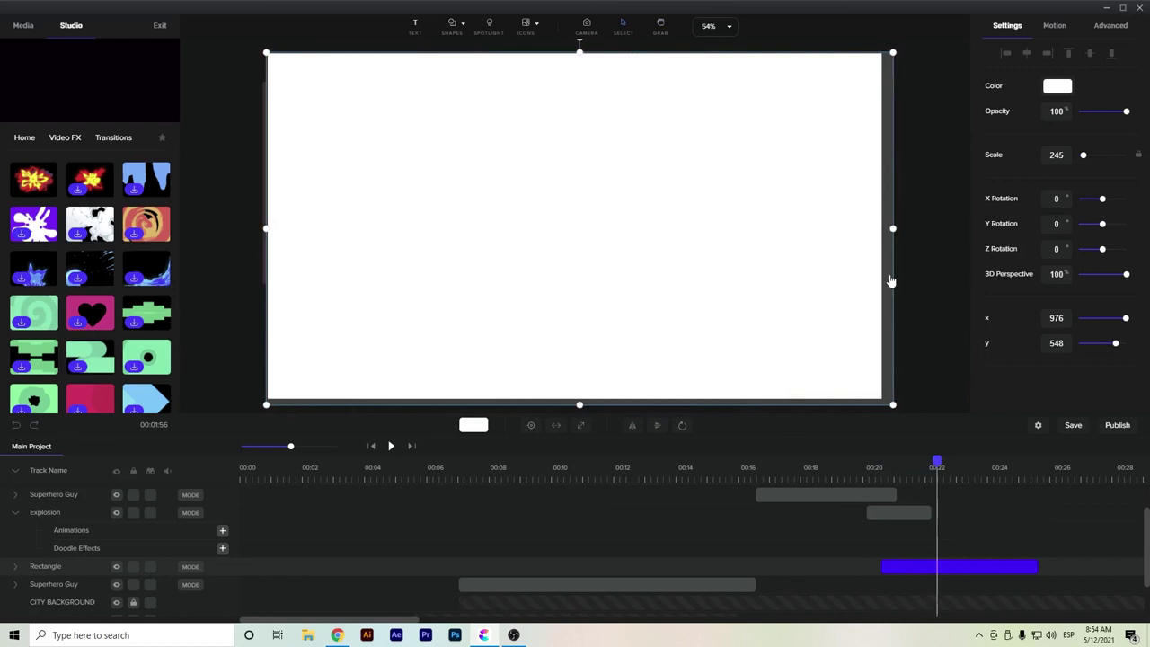
left_click(921, 468)
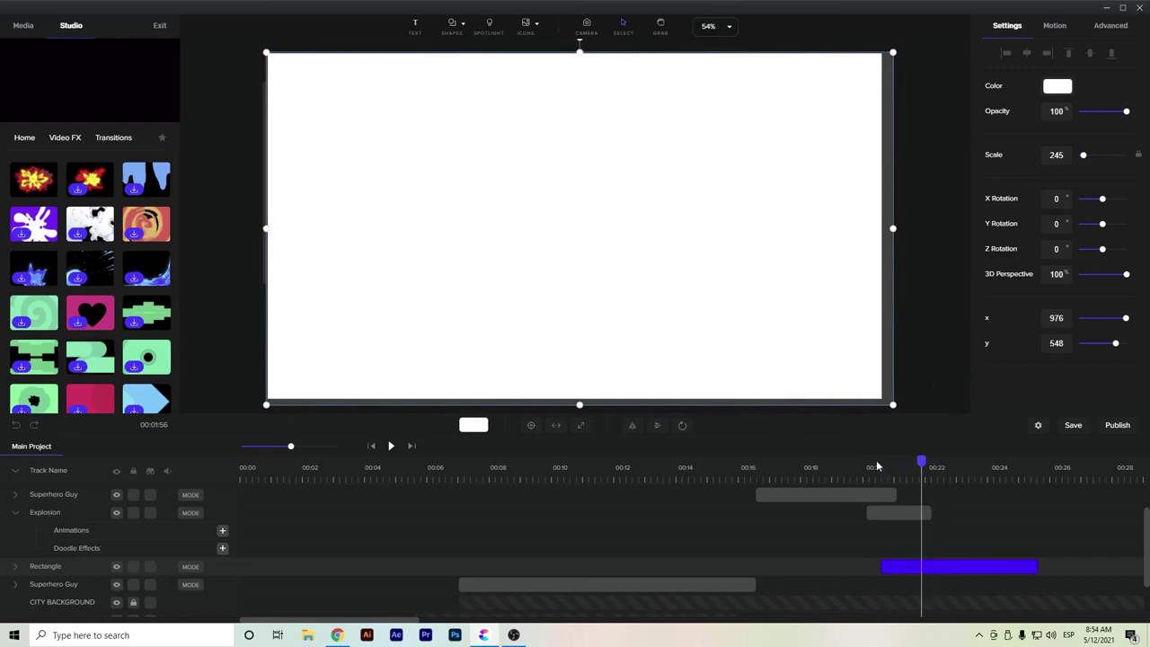
Add the Explosion sound from the project media, align its start with the Explosion animation clip, and play that section
left_click(24, 27)
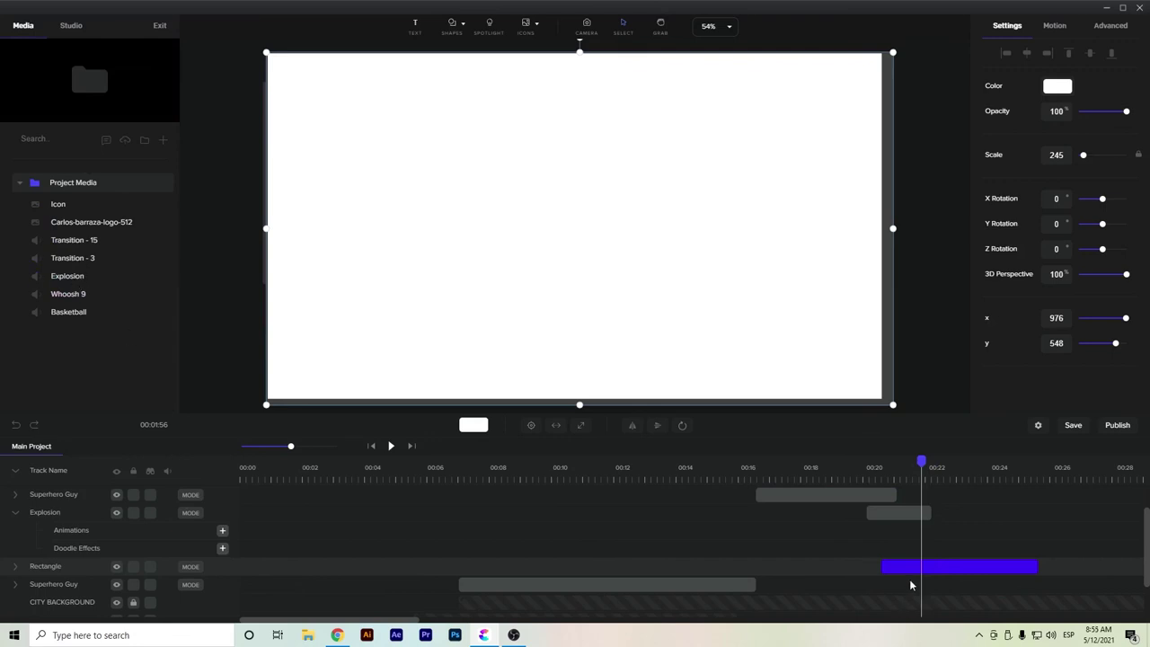
scroll(911, 585, "up", 2)
left_click_drag(85, 277, 663, 330)
left_click_drag(988, 494, 940, 506)
left_click_drag(894, 474, 858, 467)
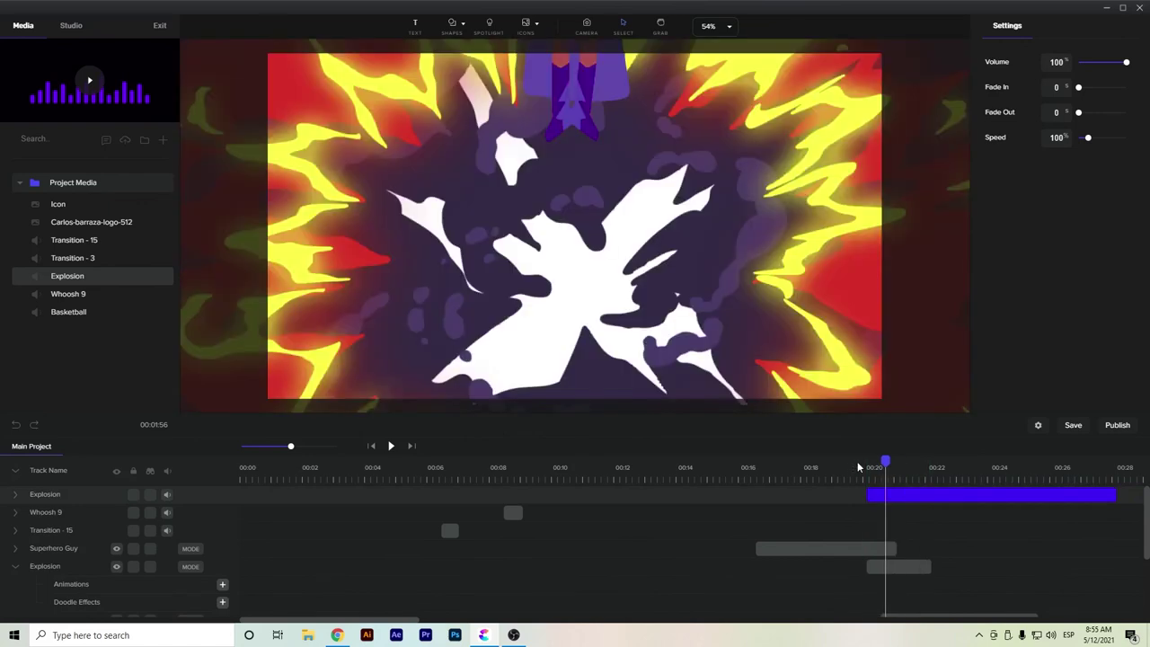
left_click(849, 465)
key("space")
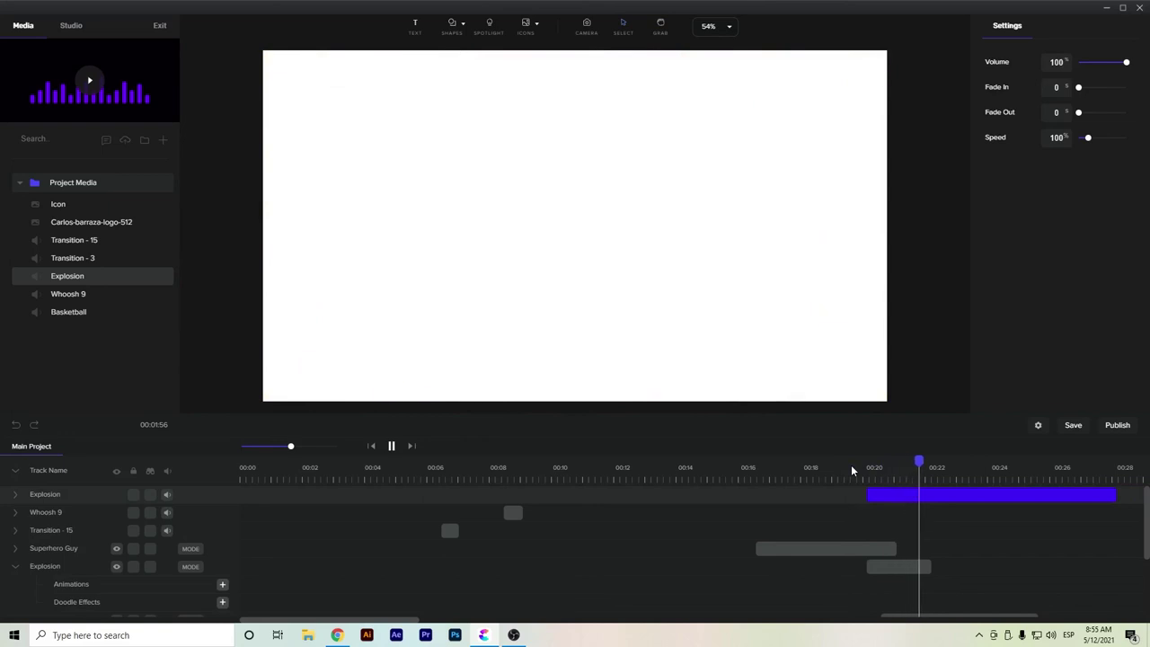
key("space")
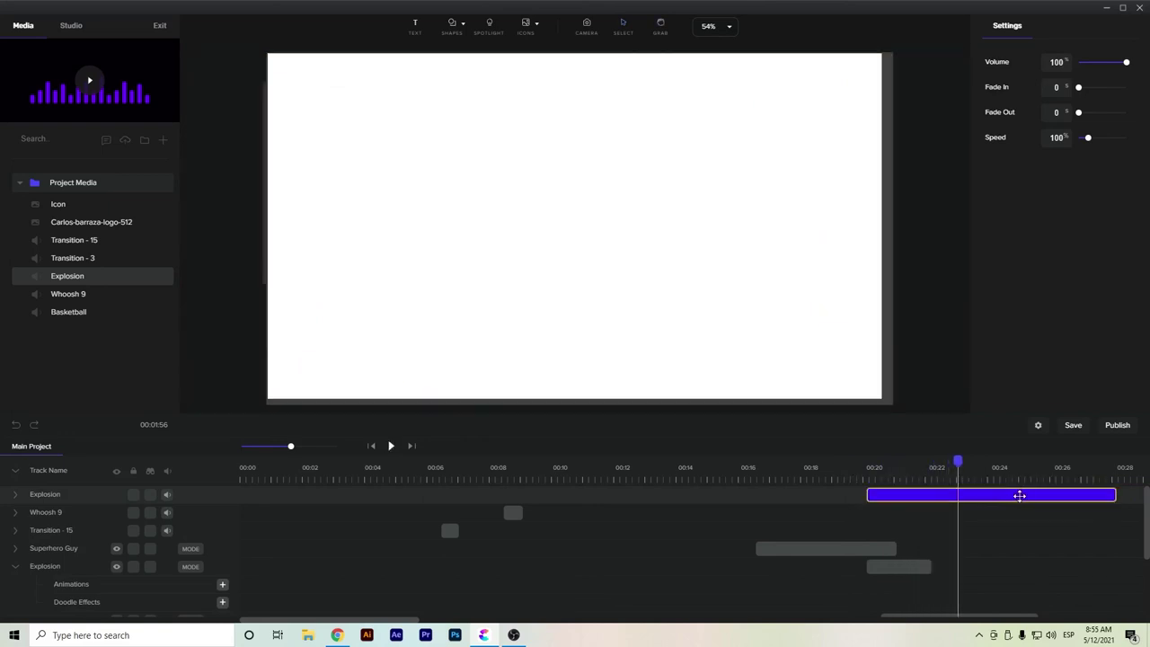
Trim the end of the Rectangle clip to match the end of the Explosion animation at about 00:22
scroll(1026, 497, "down", 3)
scroll(1067, 554, "up", 2)
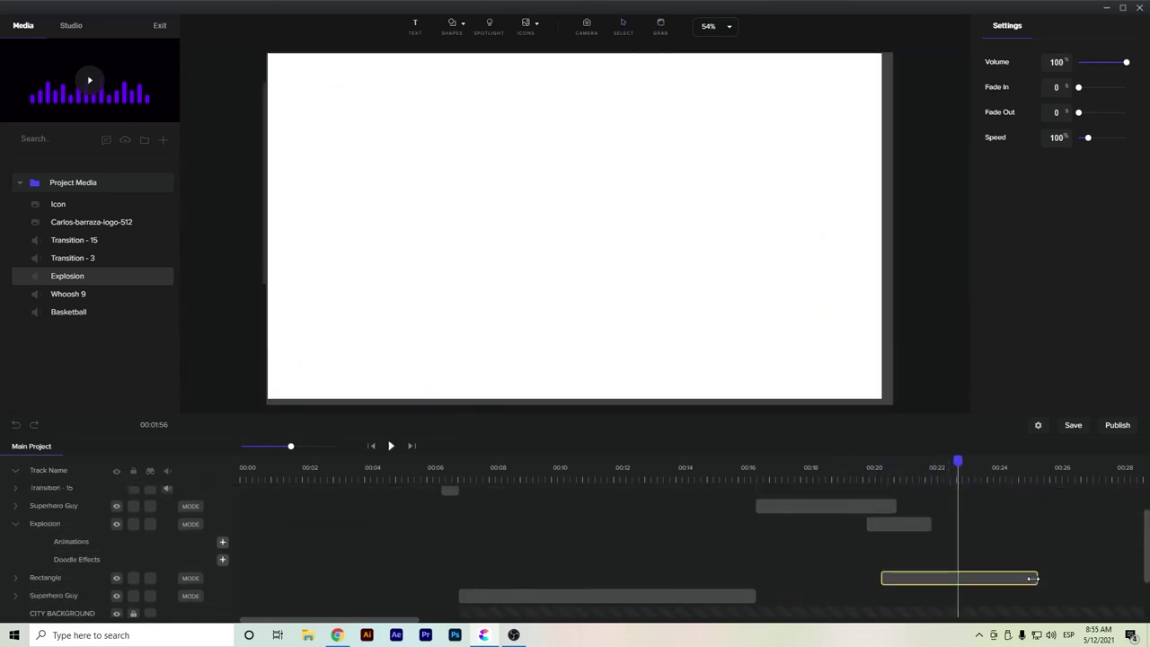
left_click_drag(1037, 578, 931, 578)
Shorten the Explosion sound to end with the Explosion animation at about 00:22, and play the transition
scroll(1109, 558, "up", 2)
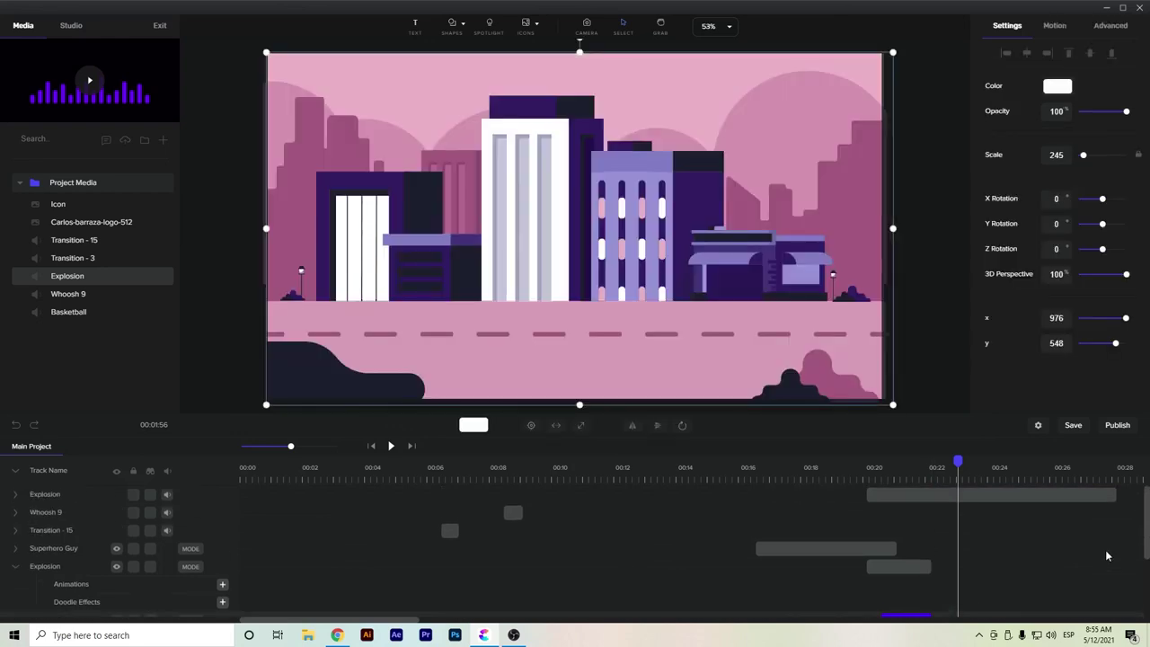
left_click_drag(1112, 495, 931, 497)
left_click(870, 469)
key("space")
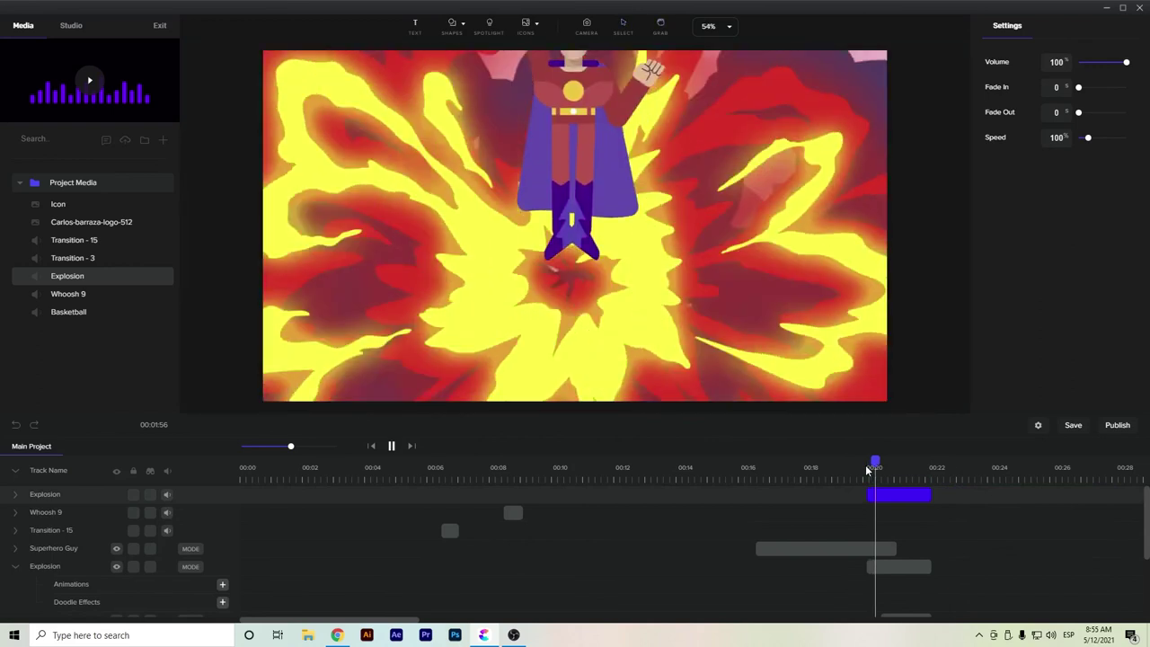
key("space")
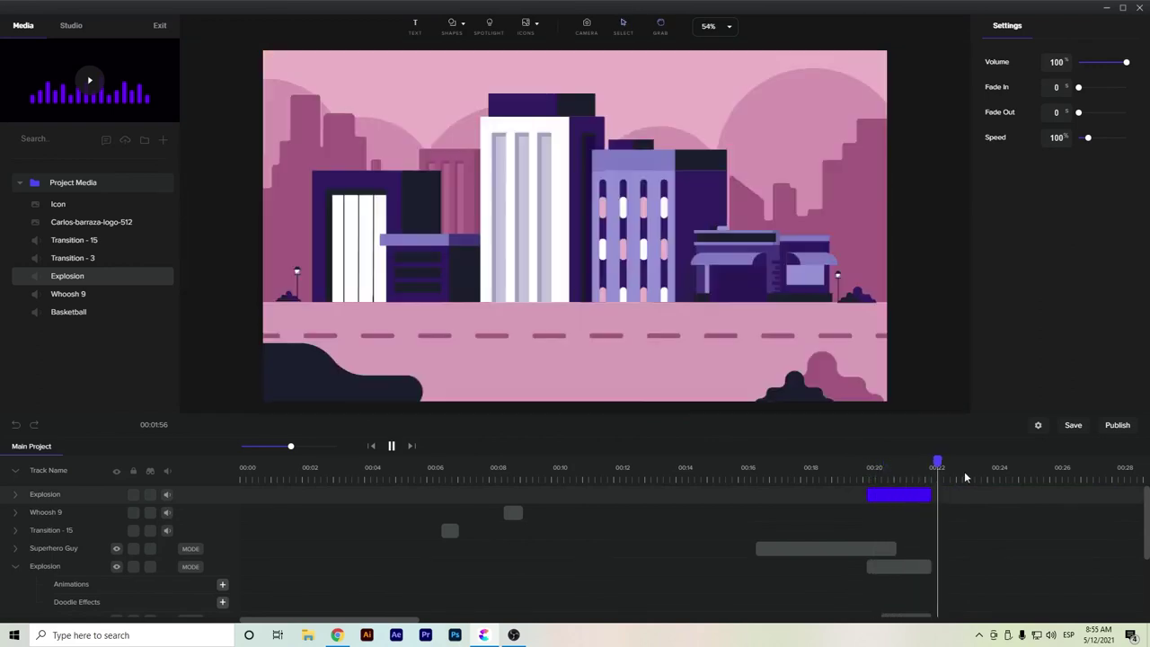
Unlock the Circle Transition and CITY BACKGROUND tracks, and open the CITY BACKGROUND group for editing
scroll(1045, 540, "down", 3)
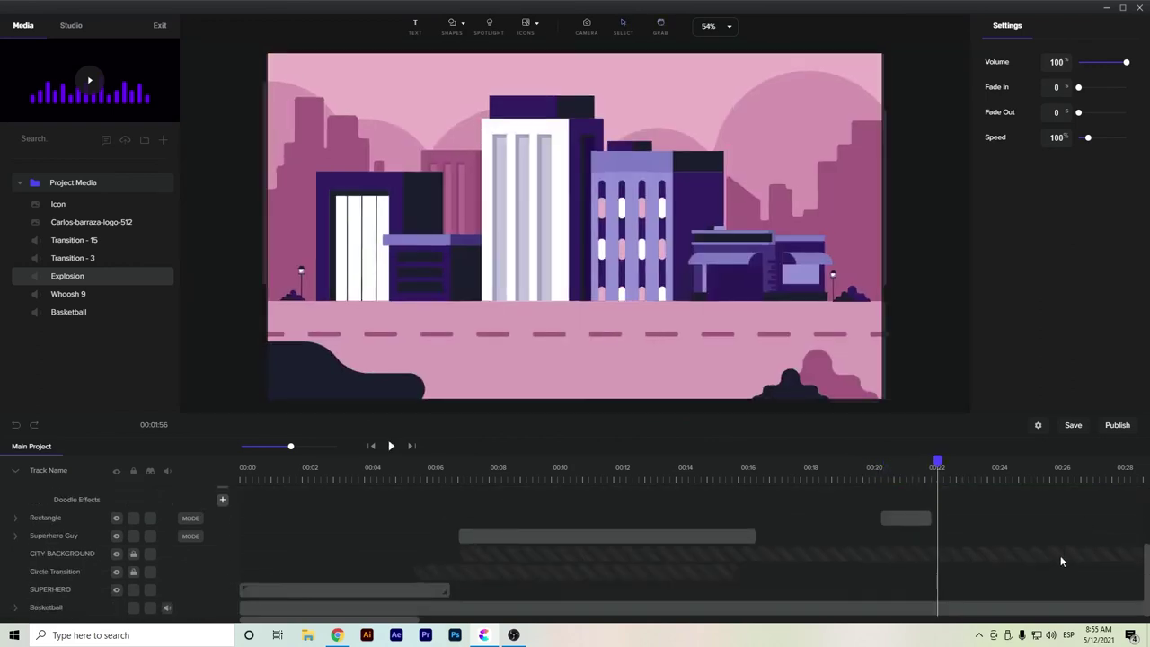
left_click(132, 570)
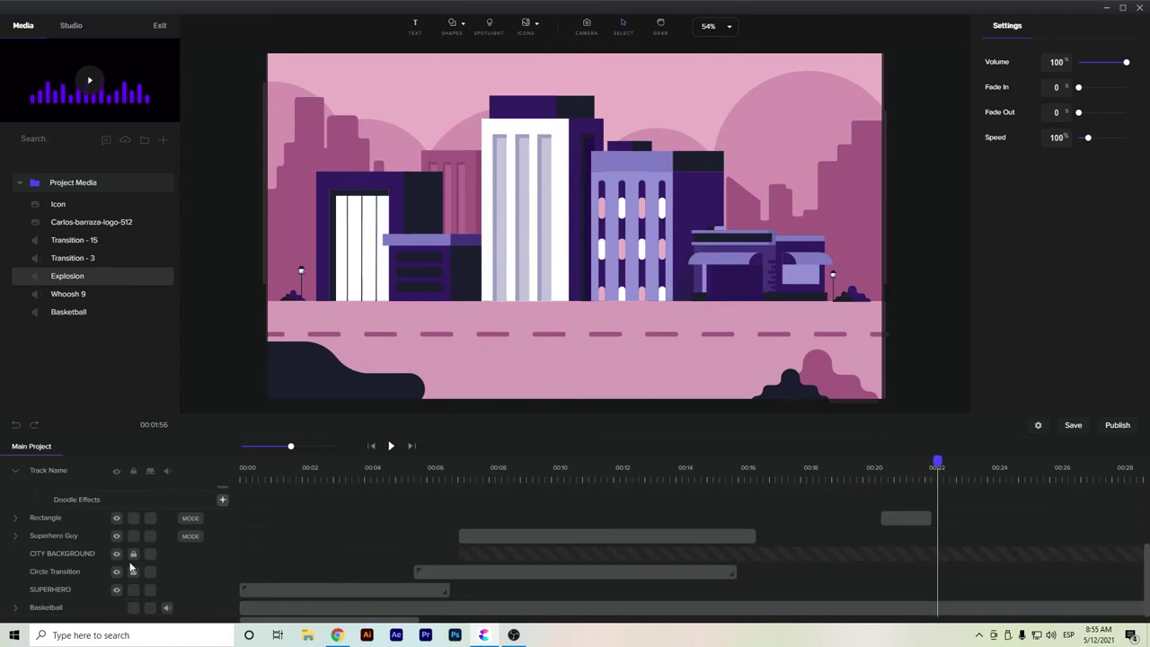
left_click(132, 555)
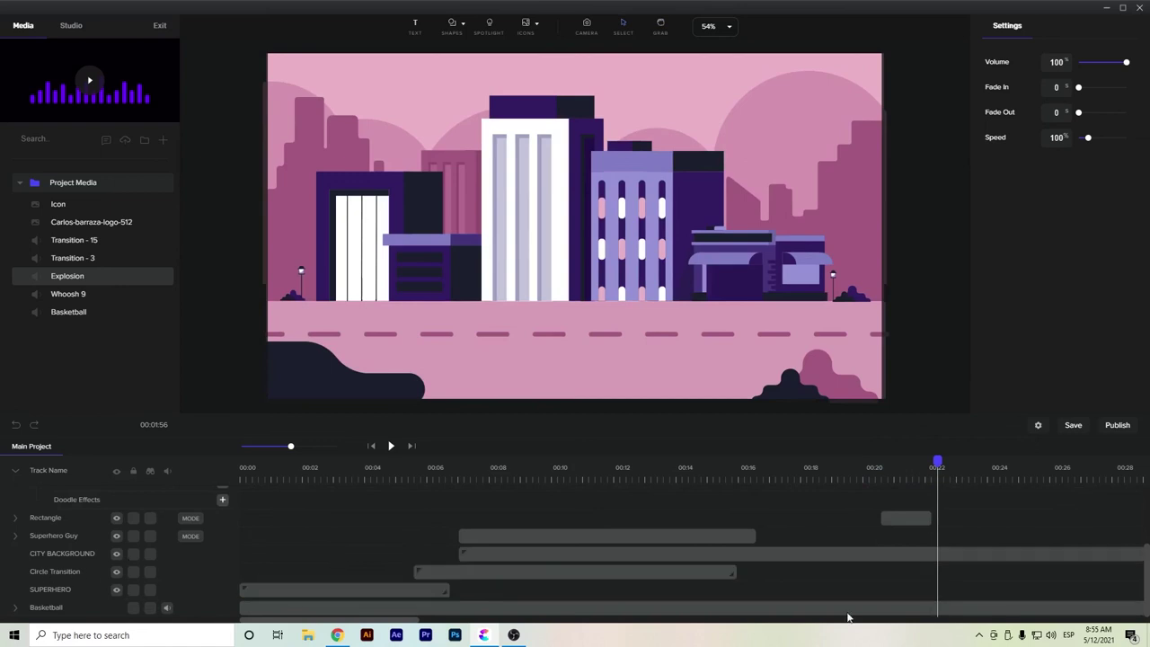
left_click(1078, 554)
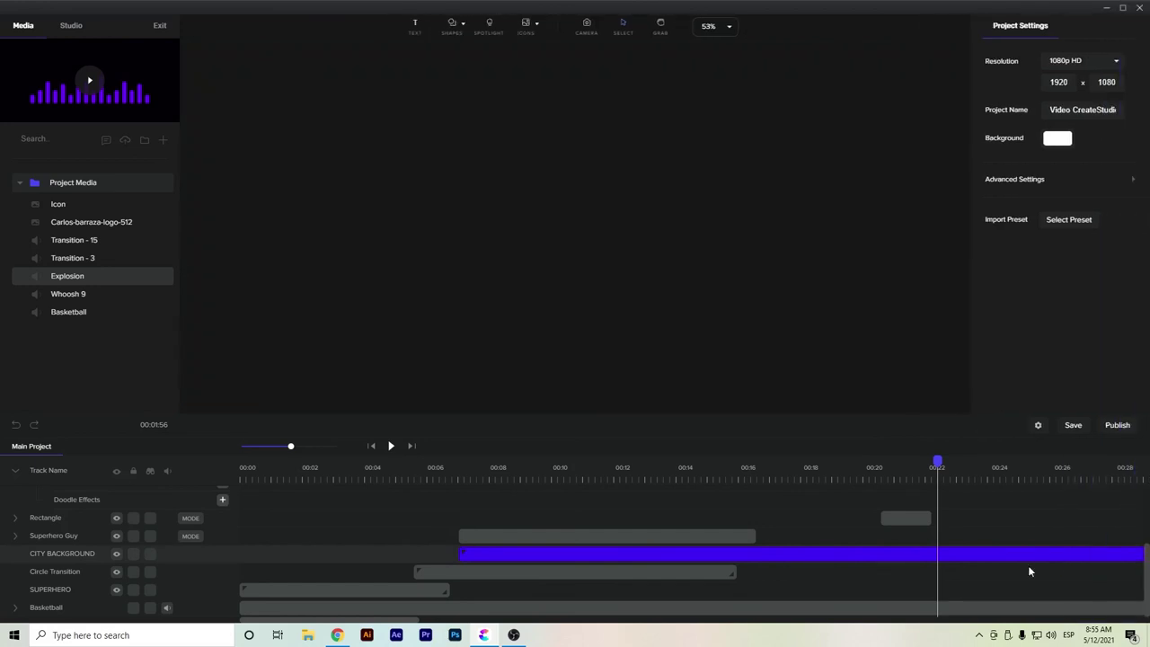
left_click(1054, 557)
double_click(1054, 558)
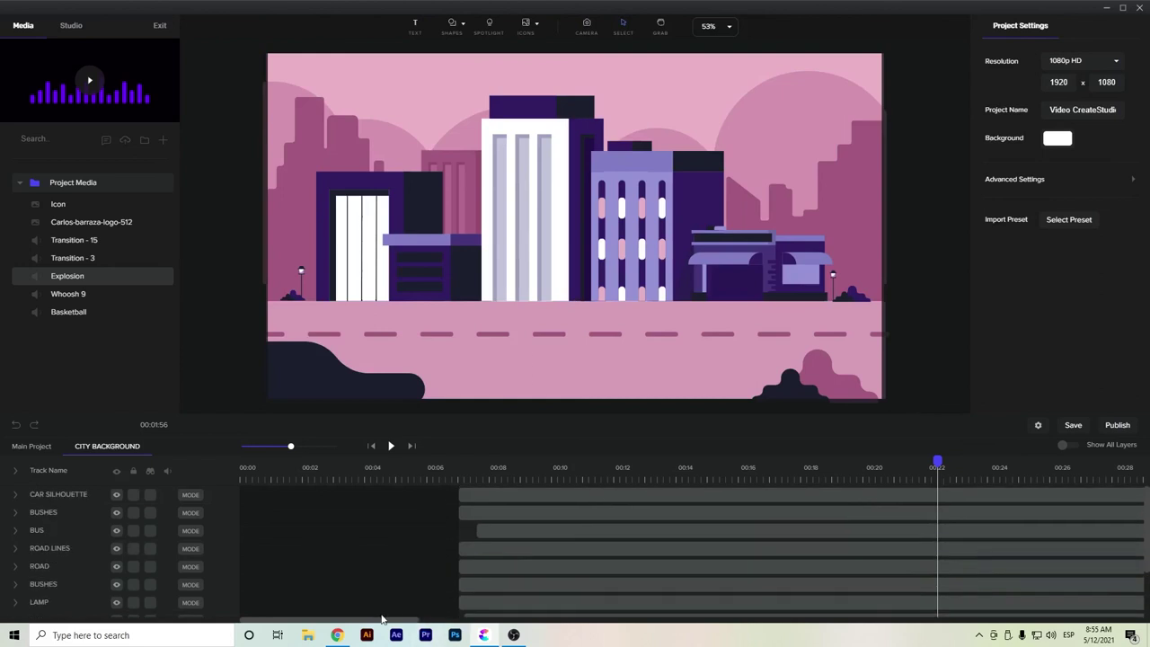
Trim all CITY BACKGROUND layers together to end at about 00:21.5, return to the main project, and scrub over the cut
mouse_move(386, 622)
left_mouse_down()
mouse_move(547, 619)
mouse_move(407, 622)
left_mouse_up()
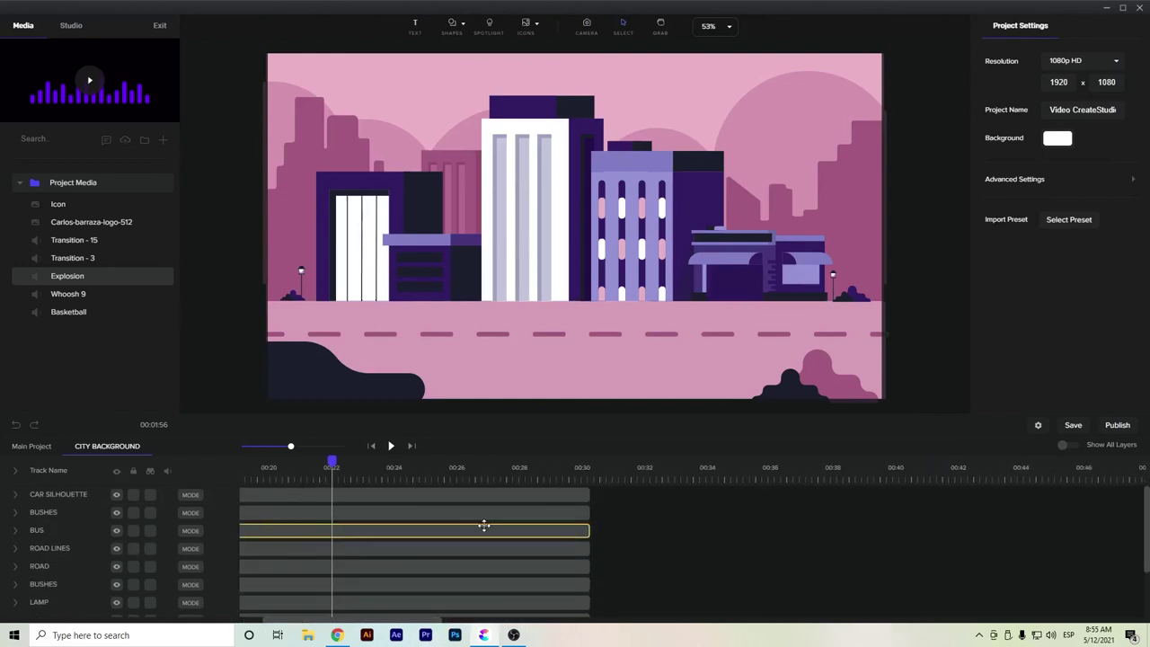
left_click(296, 499)
scroll(301, 508, "down", 2)
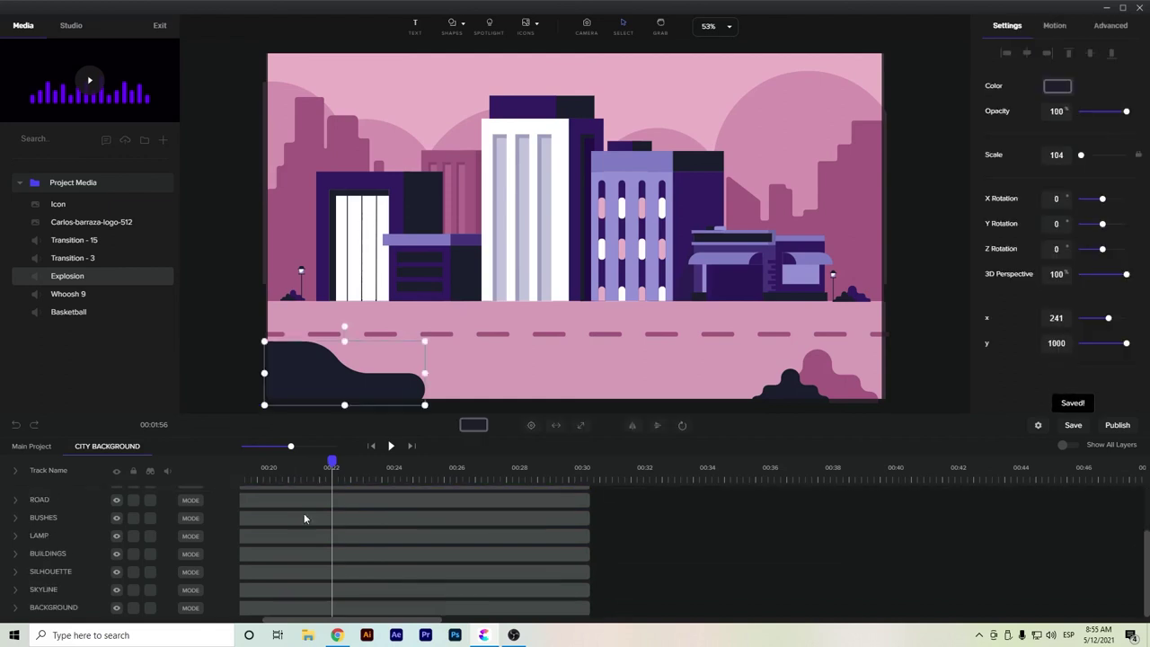
left_click(368, 605)
left_click_drag(590, 606, 317, 605)
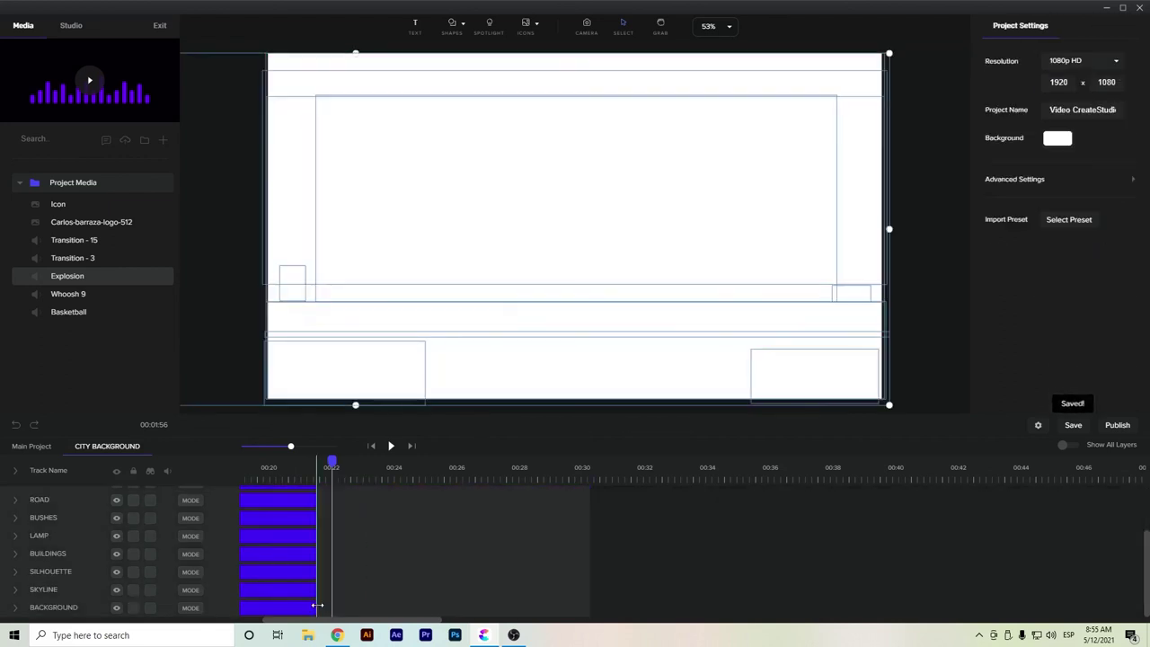
left_click(34, 447)
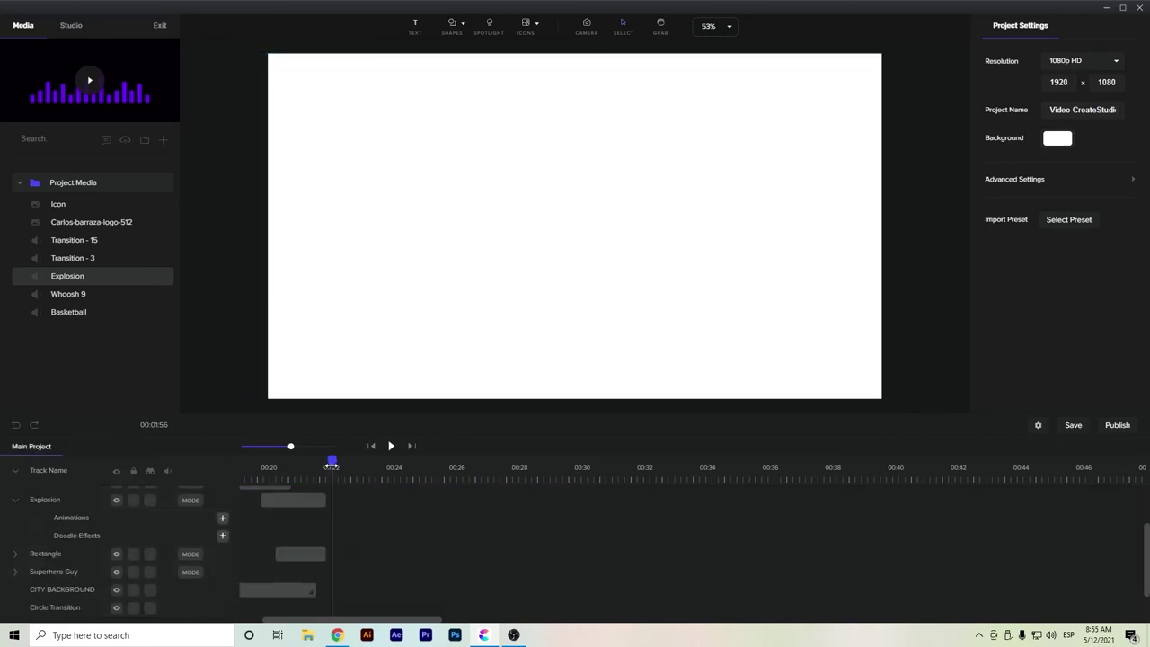
scroll(400, 542, "down", 1)
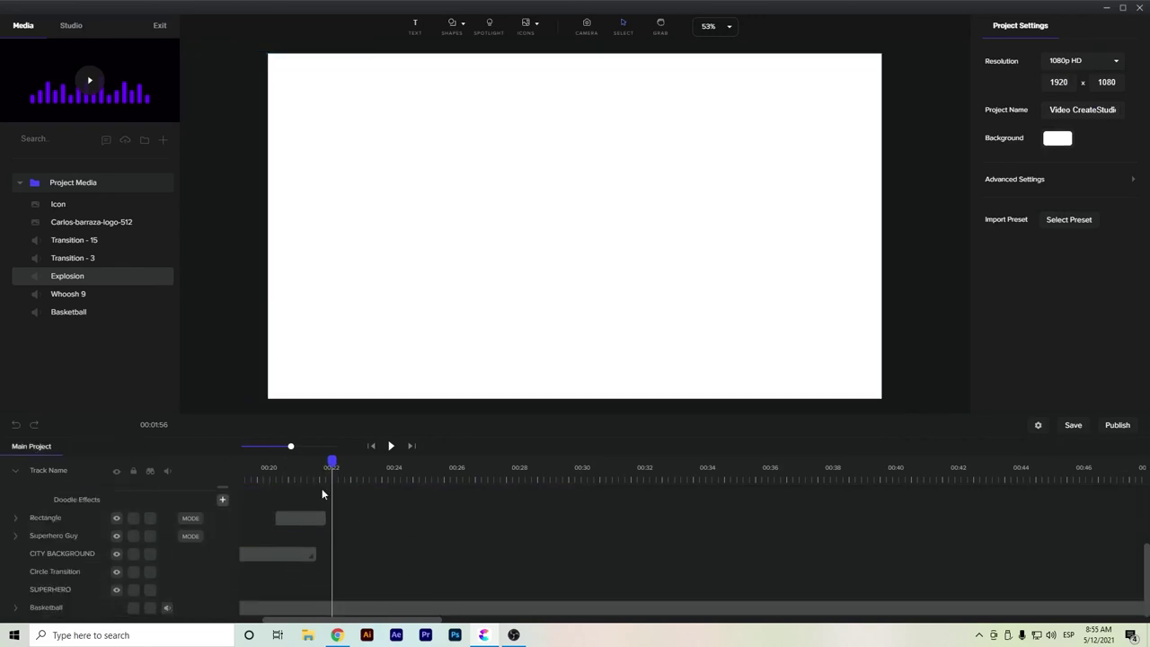
left_click_drag(331, 462, 306, 461)
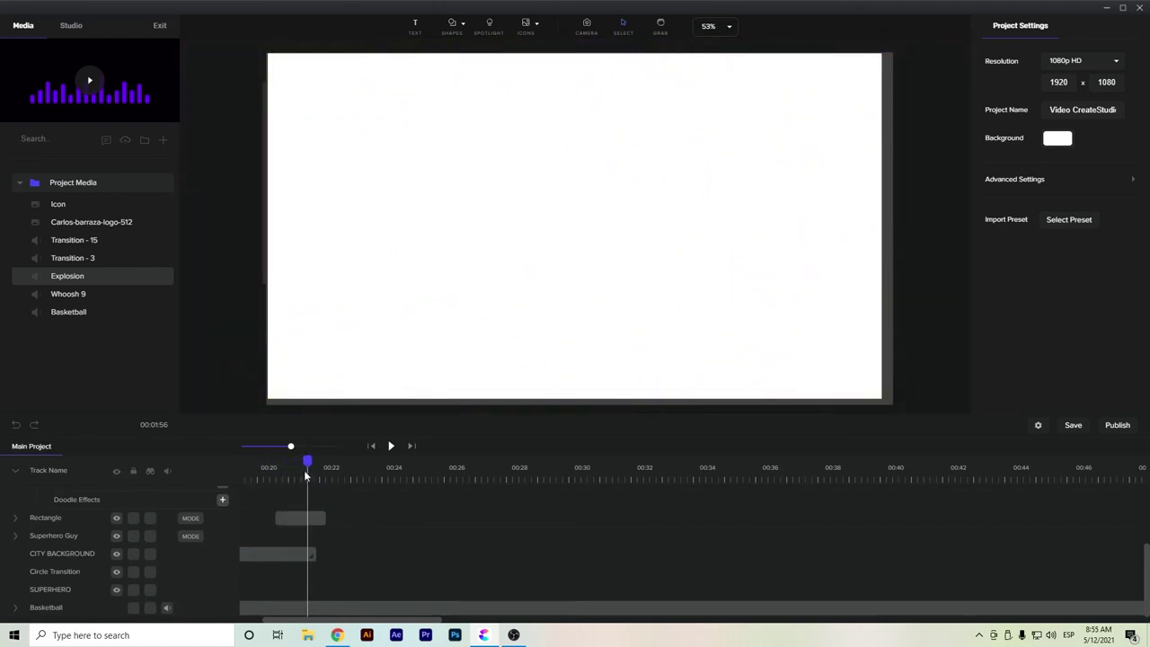
Shorten the Basketball music clip to end at about 00:22 with the last clips, and scrub past the video's end
left_click(342, 606)
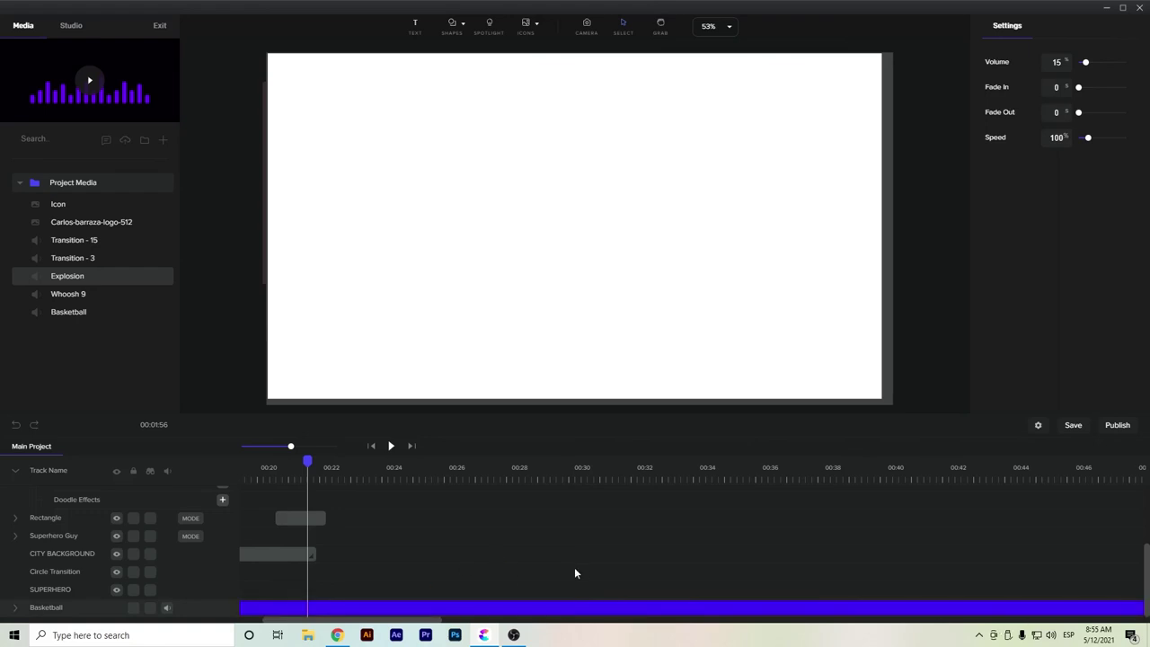
left_click(577, 607)
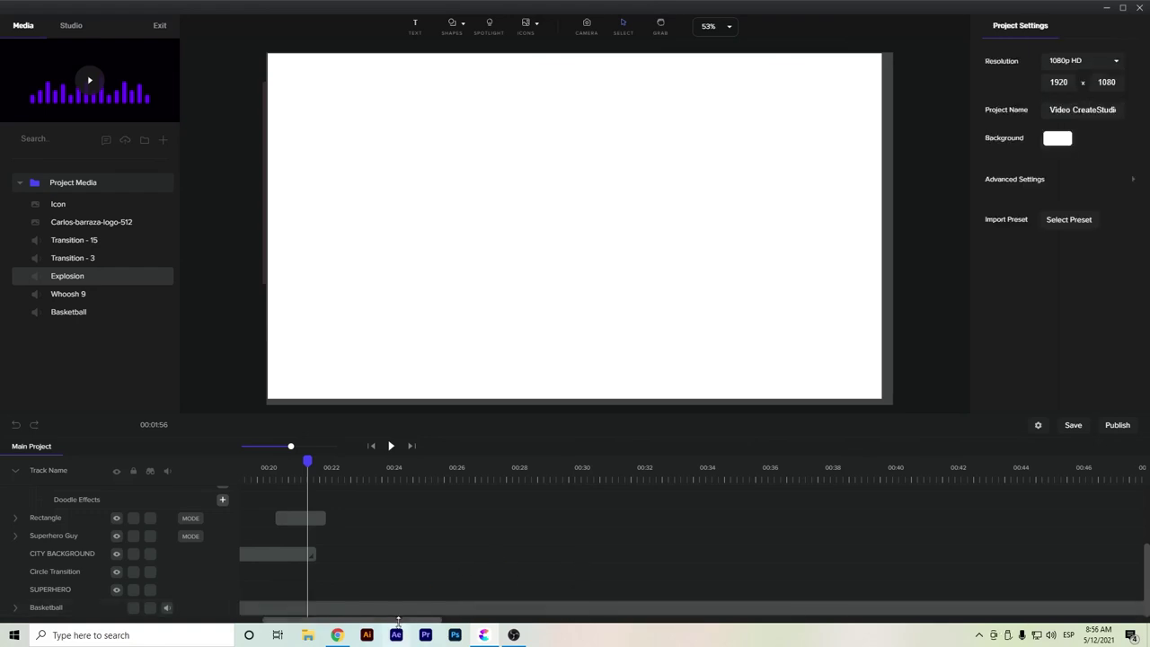
left_click_drag(396, 623, 506, 629)
left_click(427, 609)
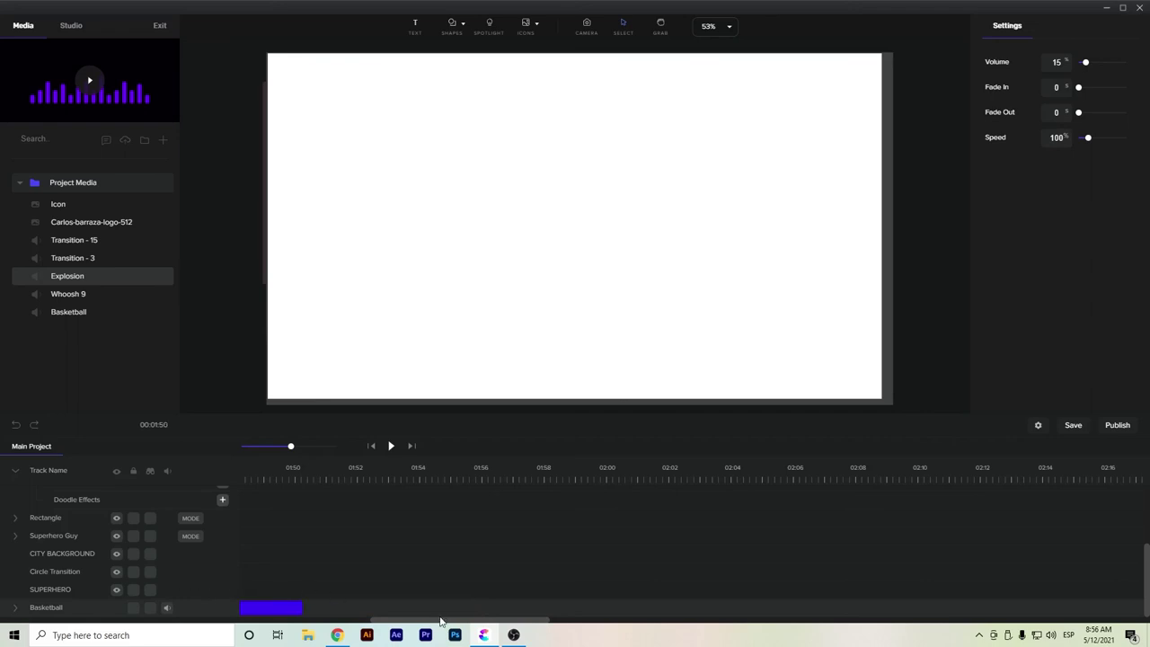
left_click_drag(429, 620, 413, 621)
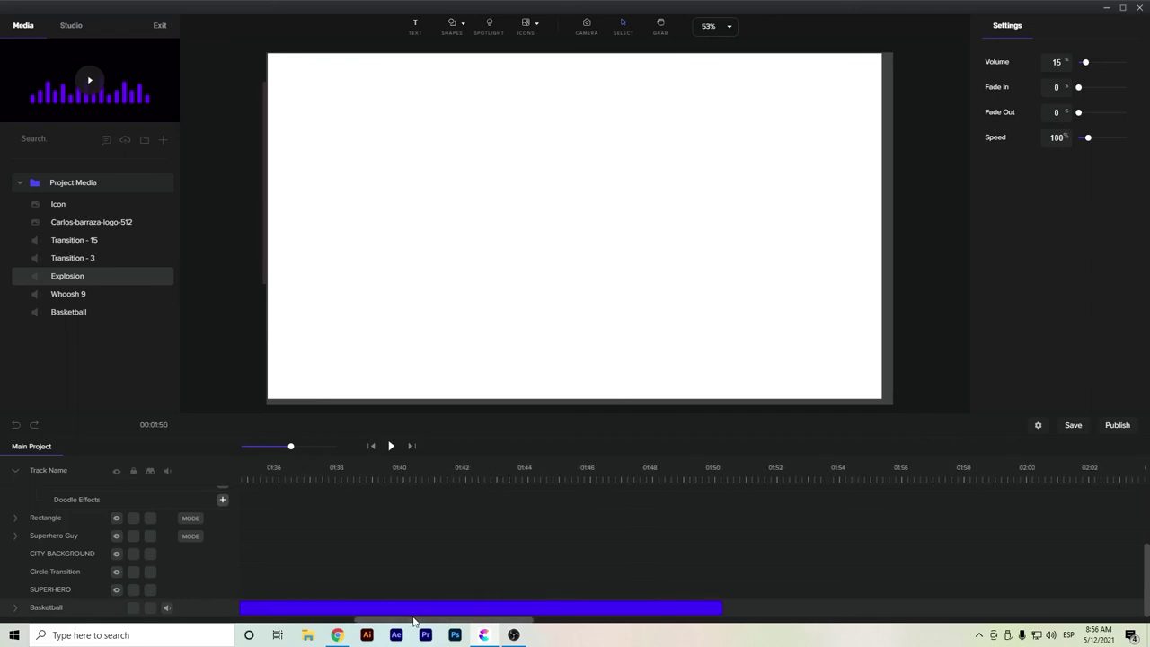
left_click_drag(721, 607, 446, 596)
mouse_move(287, 445)
left_mouse_down()
mouse_move(278, 443)
mouse_move(350, 455)
mouse_move(274, 459)
left_mouse_up()
left_click_drag(639, 620, 353, 616)
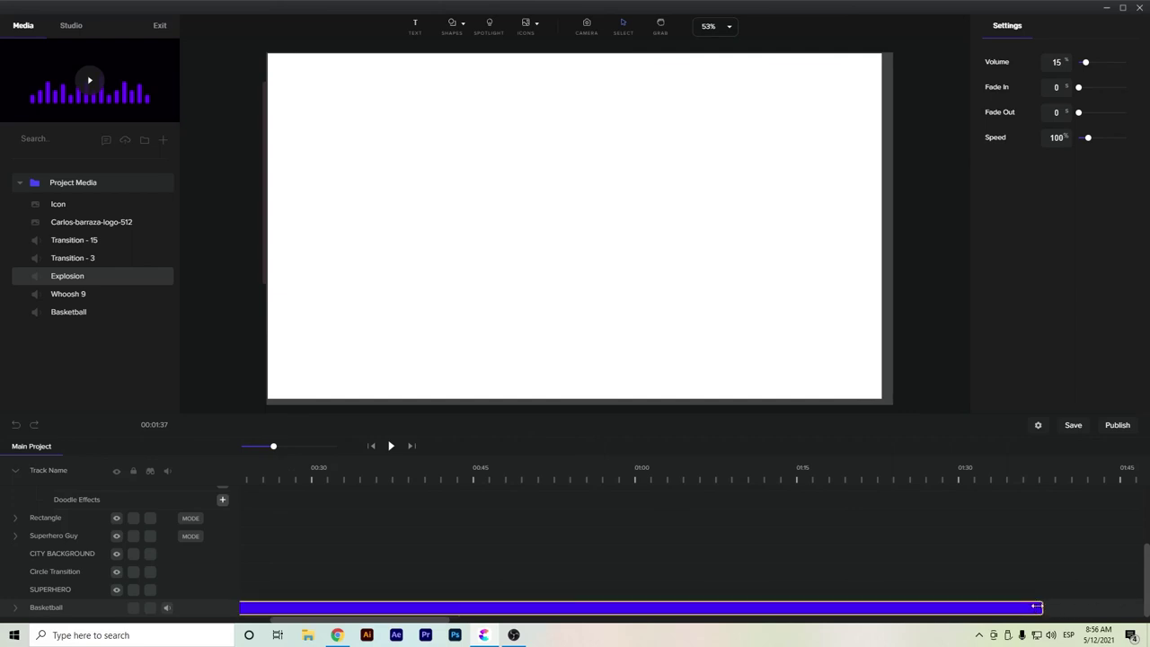
left_click_drag(919, 605, 292, 588)
left_click_drag(345, 620, 304, 620)
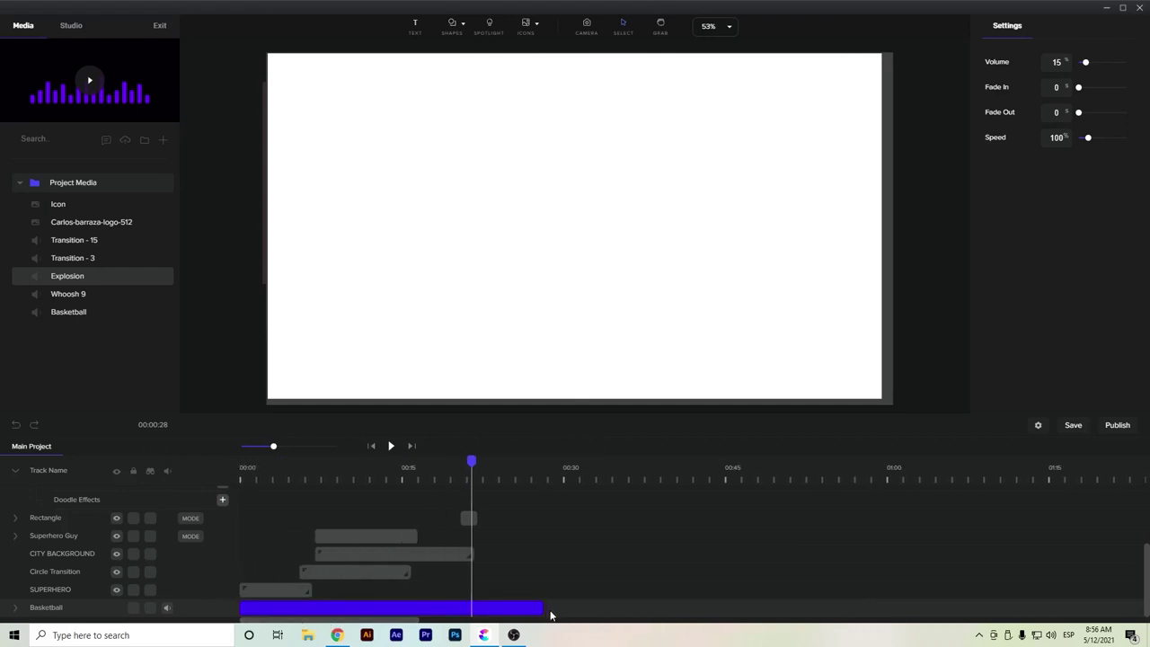
left_click_drag(543, 609, 475, 608)
scroll(465, 524, "up", 3)
left_click_drag(469, 460, 508, 531)
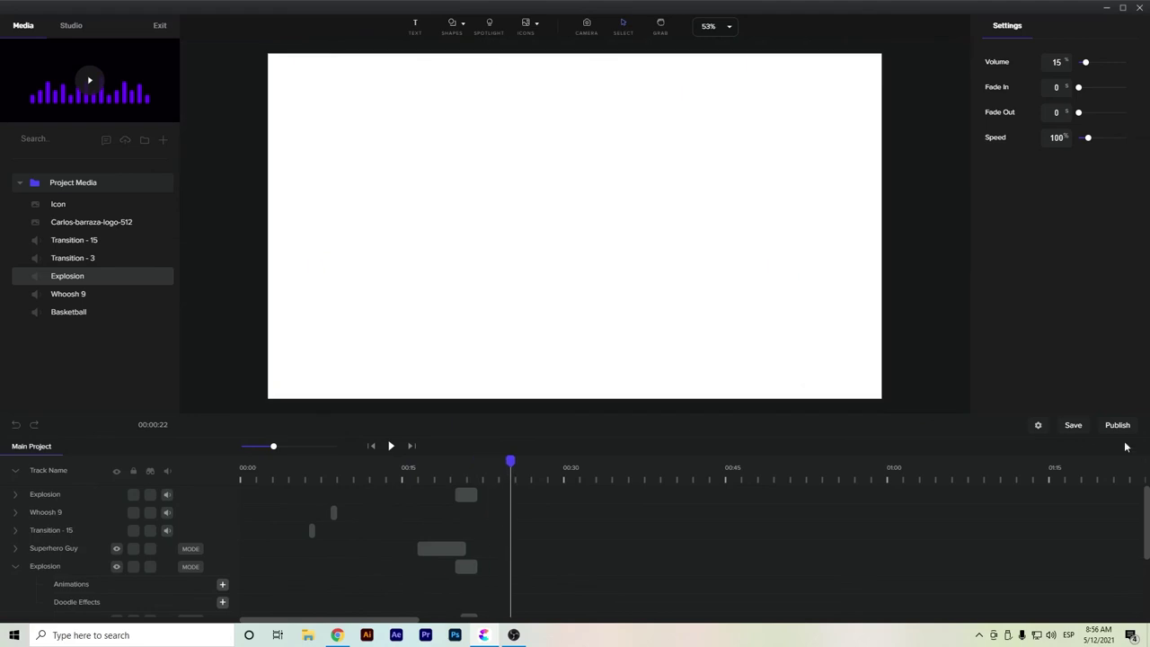
Save the project and export it as an MP4 named video.mp4 to the Desktop
left_click(1081, 432)
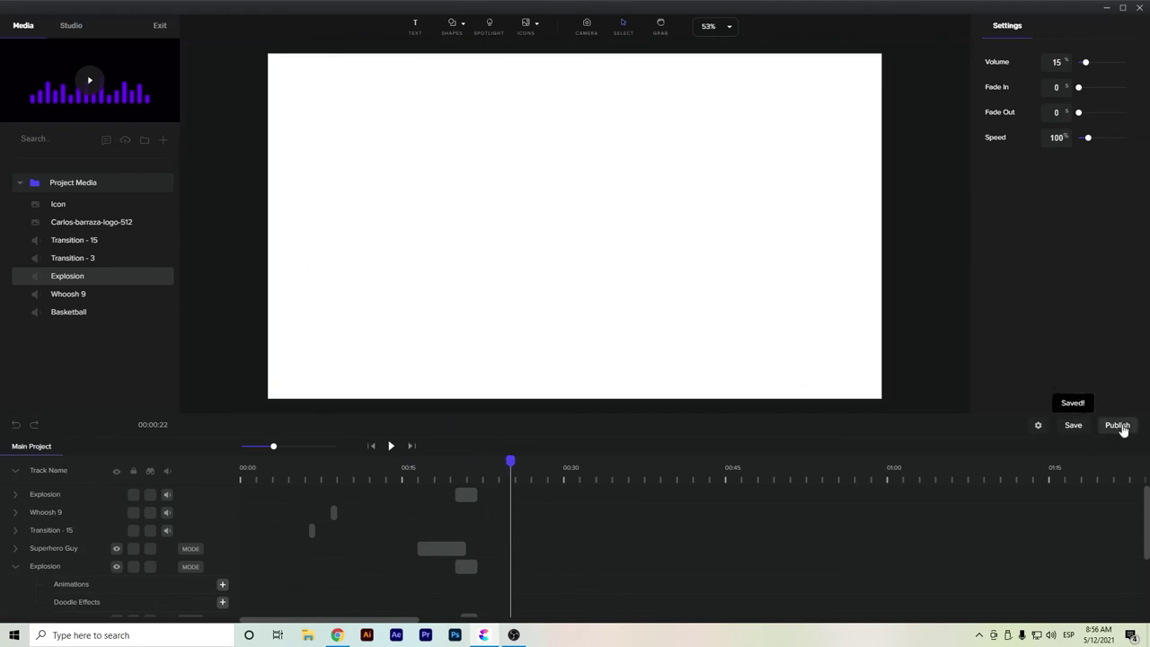
left_click(1119, 427)
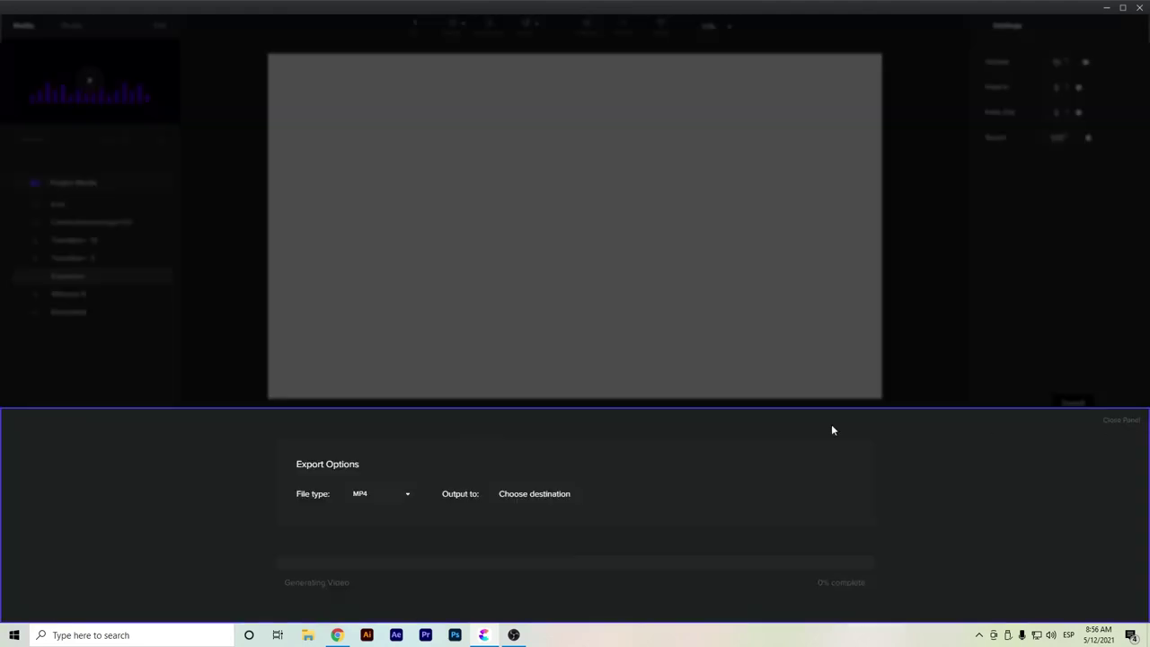
left_click(541, 503)
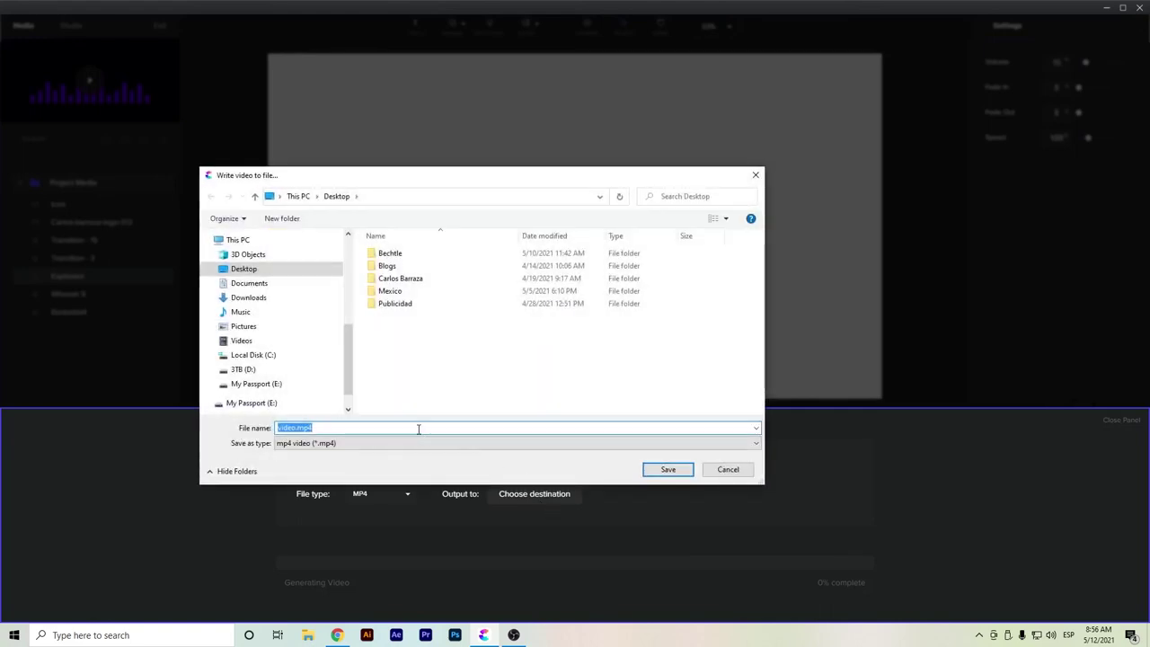
key("Return")
left_click(826, 503)
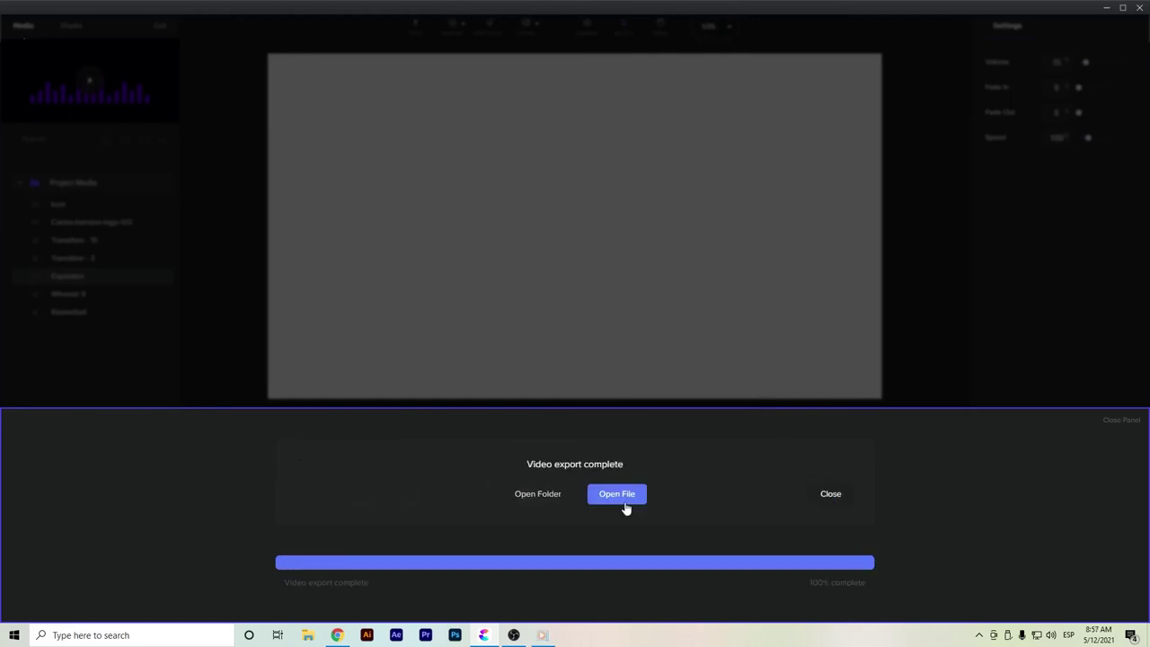
Open the exported video file in the media player and rewind it to the beginning for review
left_click(617, 495)
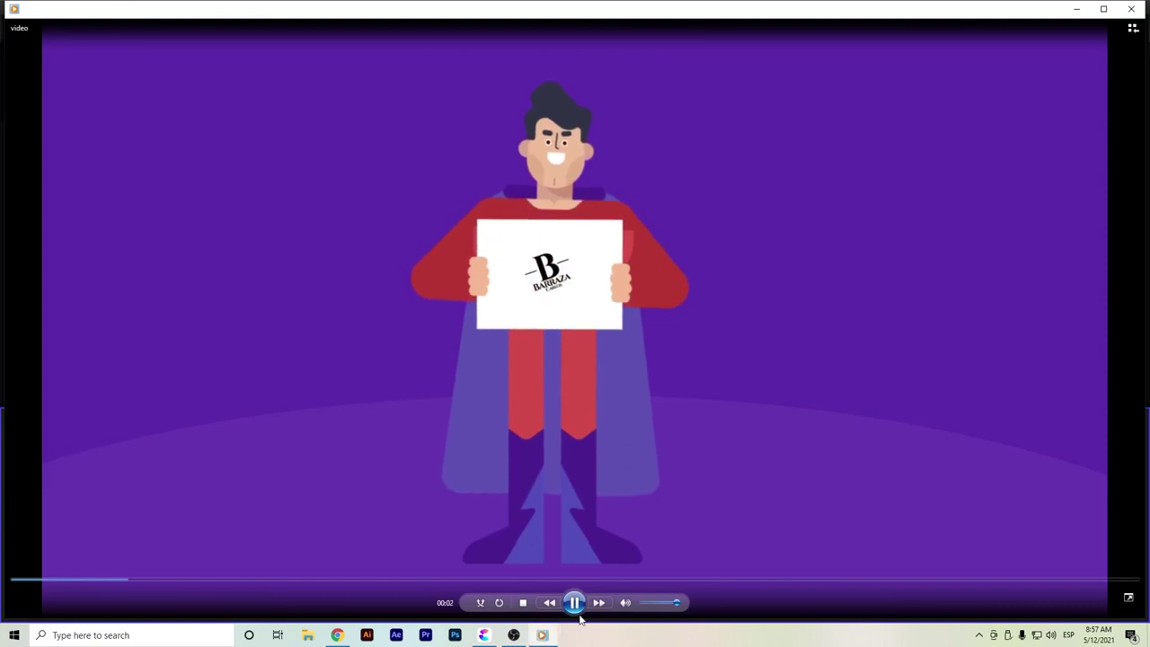
left_click_drag(140, 582, 2, 583)
left_click(573, 603)
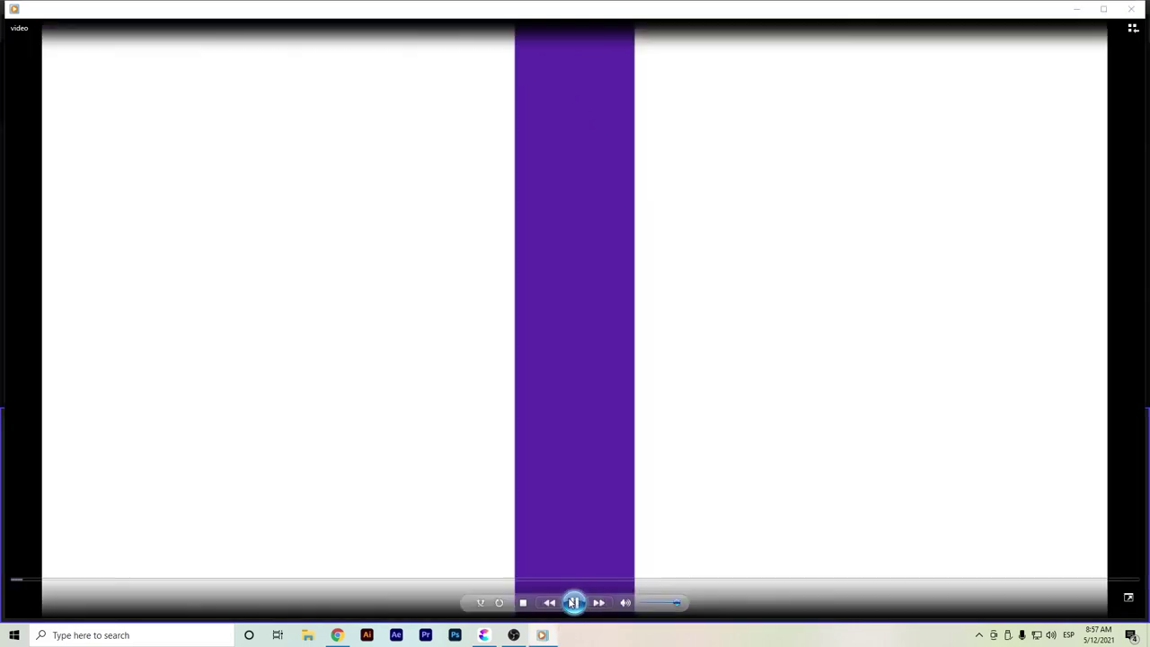